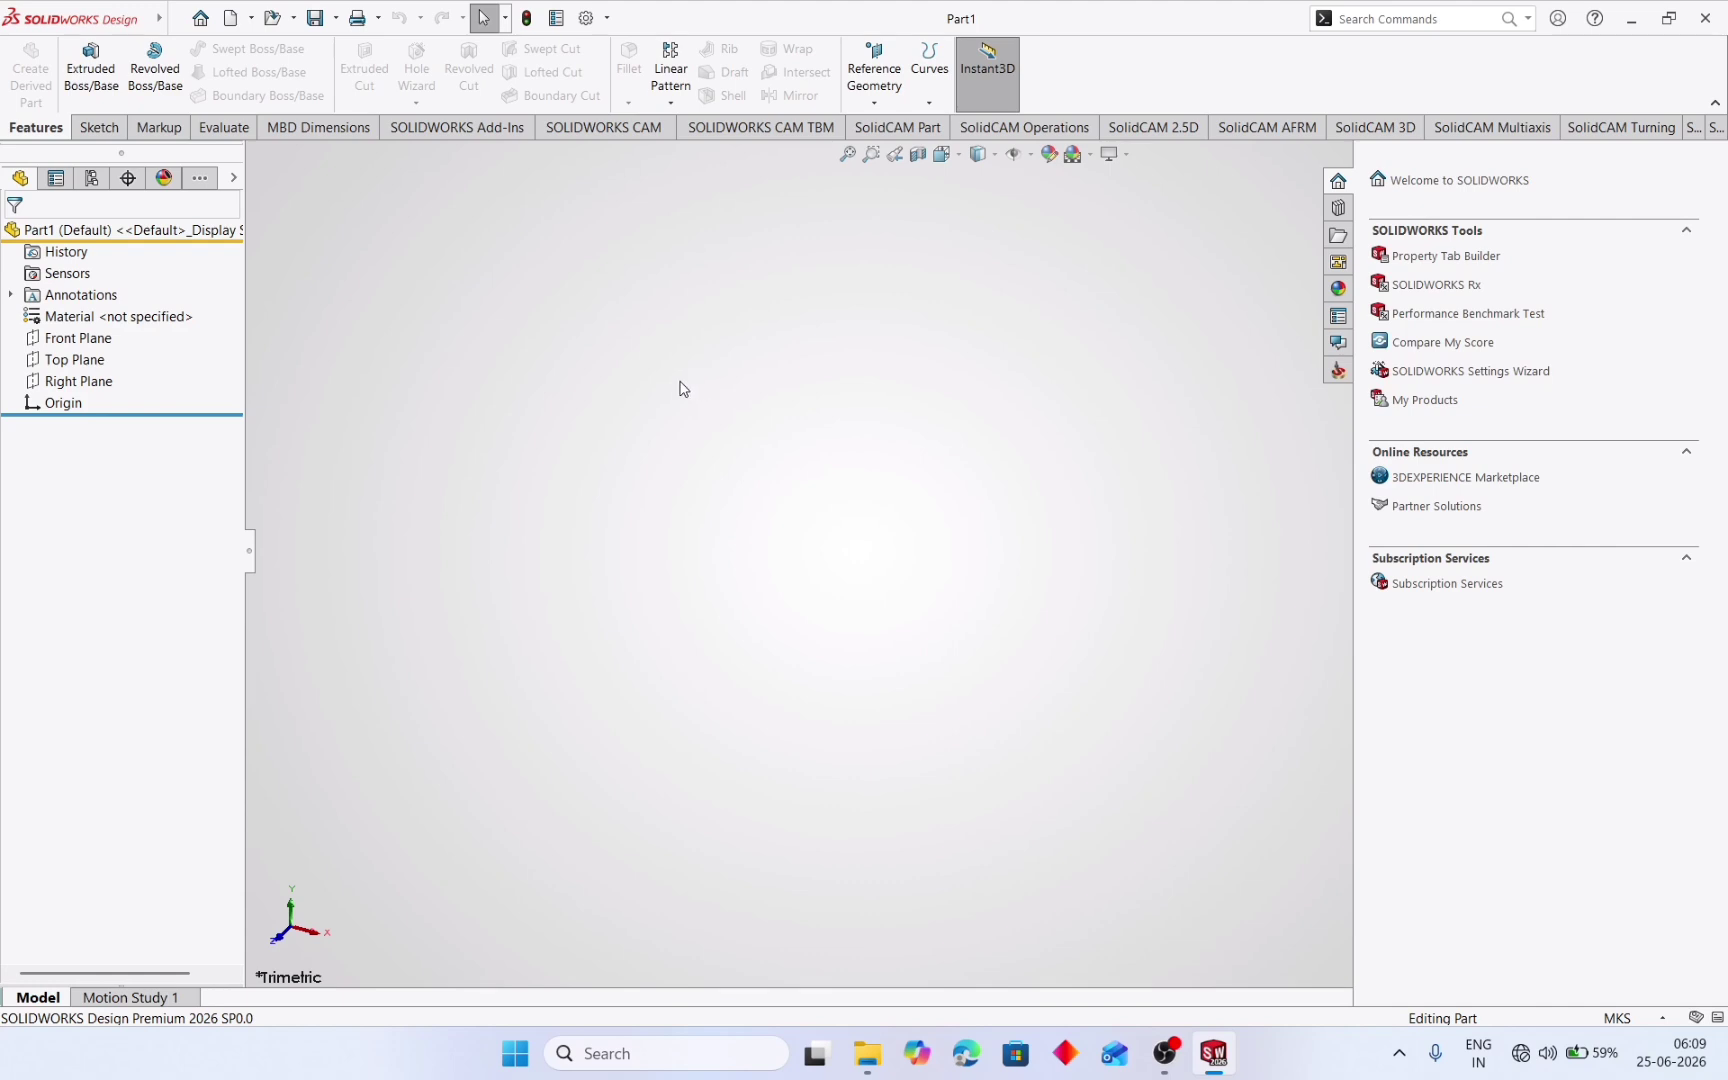
- Set the document units to MMGS (millimeter, gram, second)
mouse_move(147, 37)
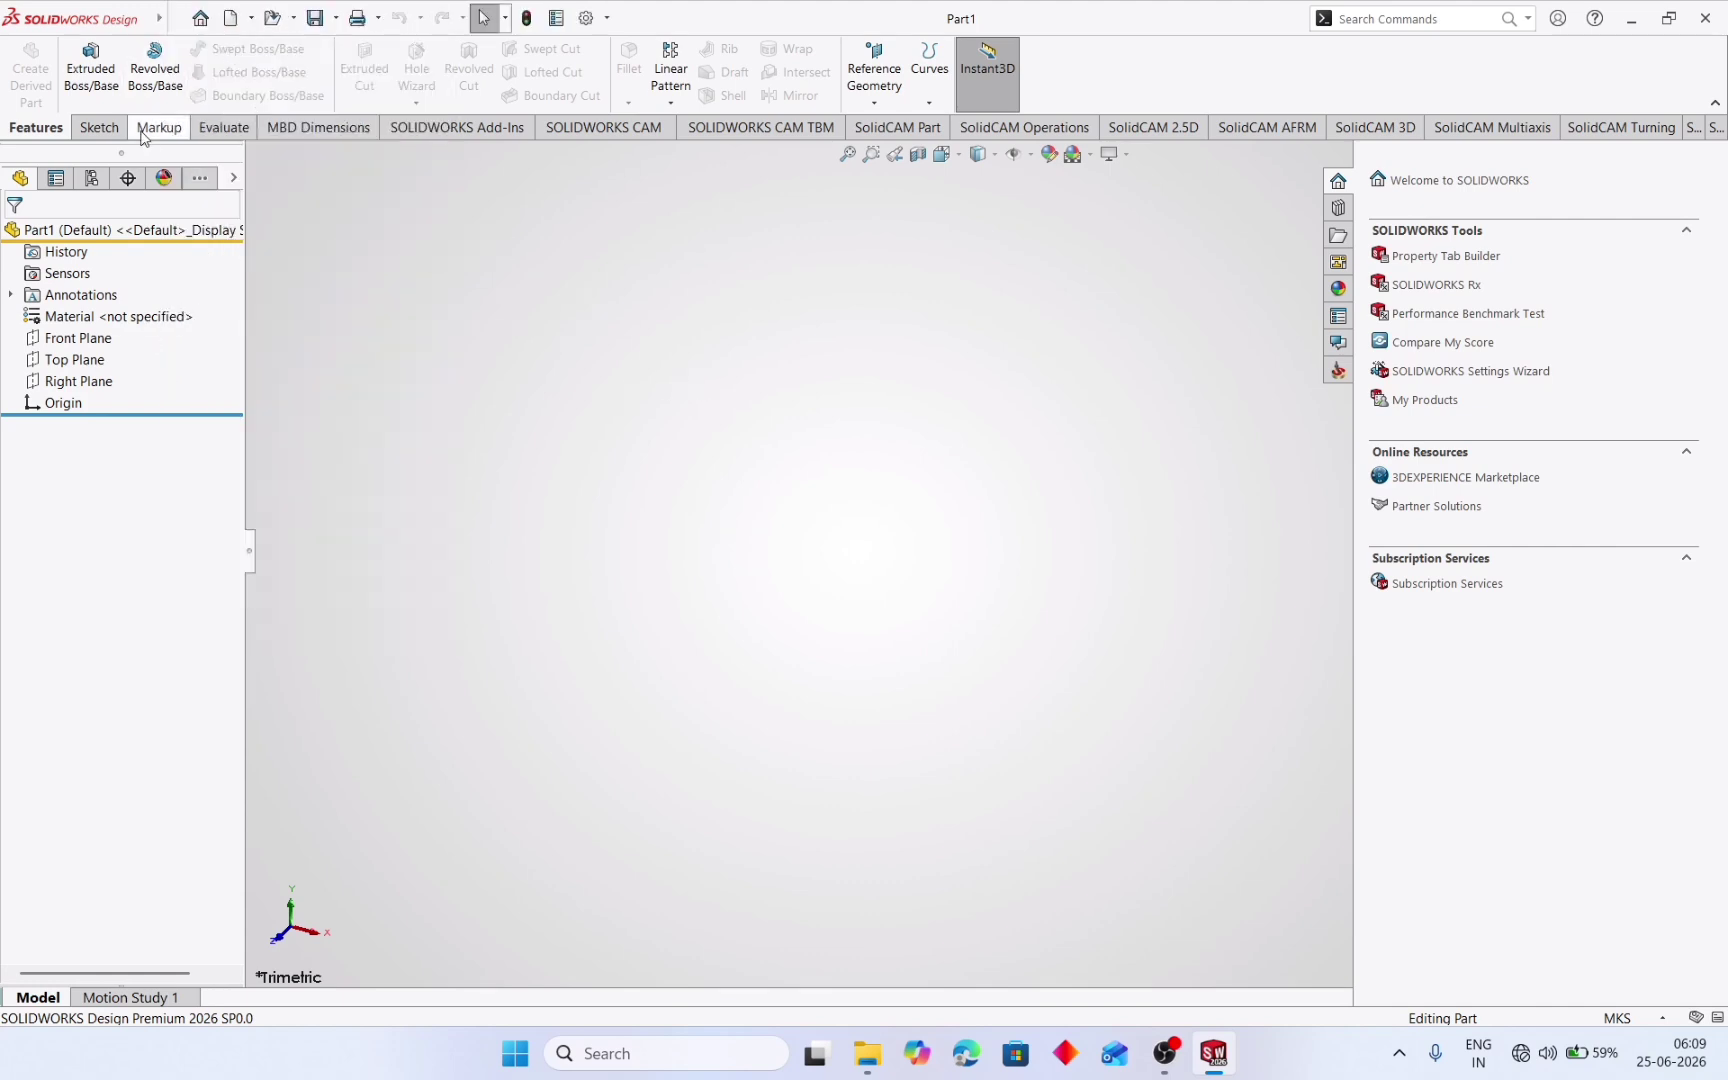
left_click(100, 128)
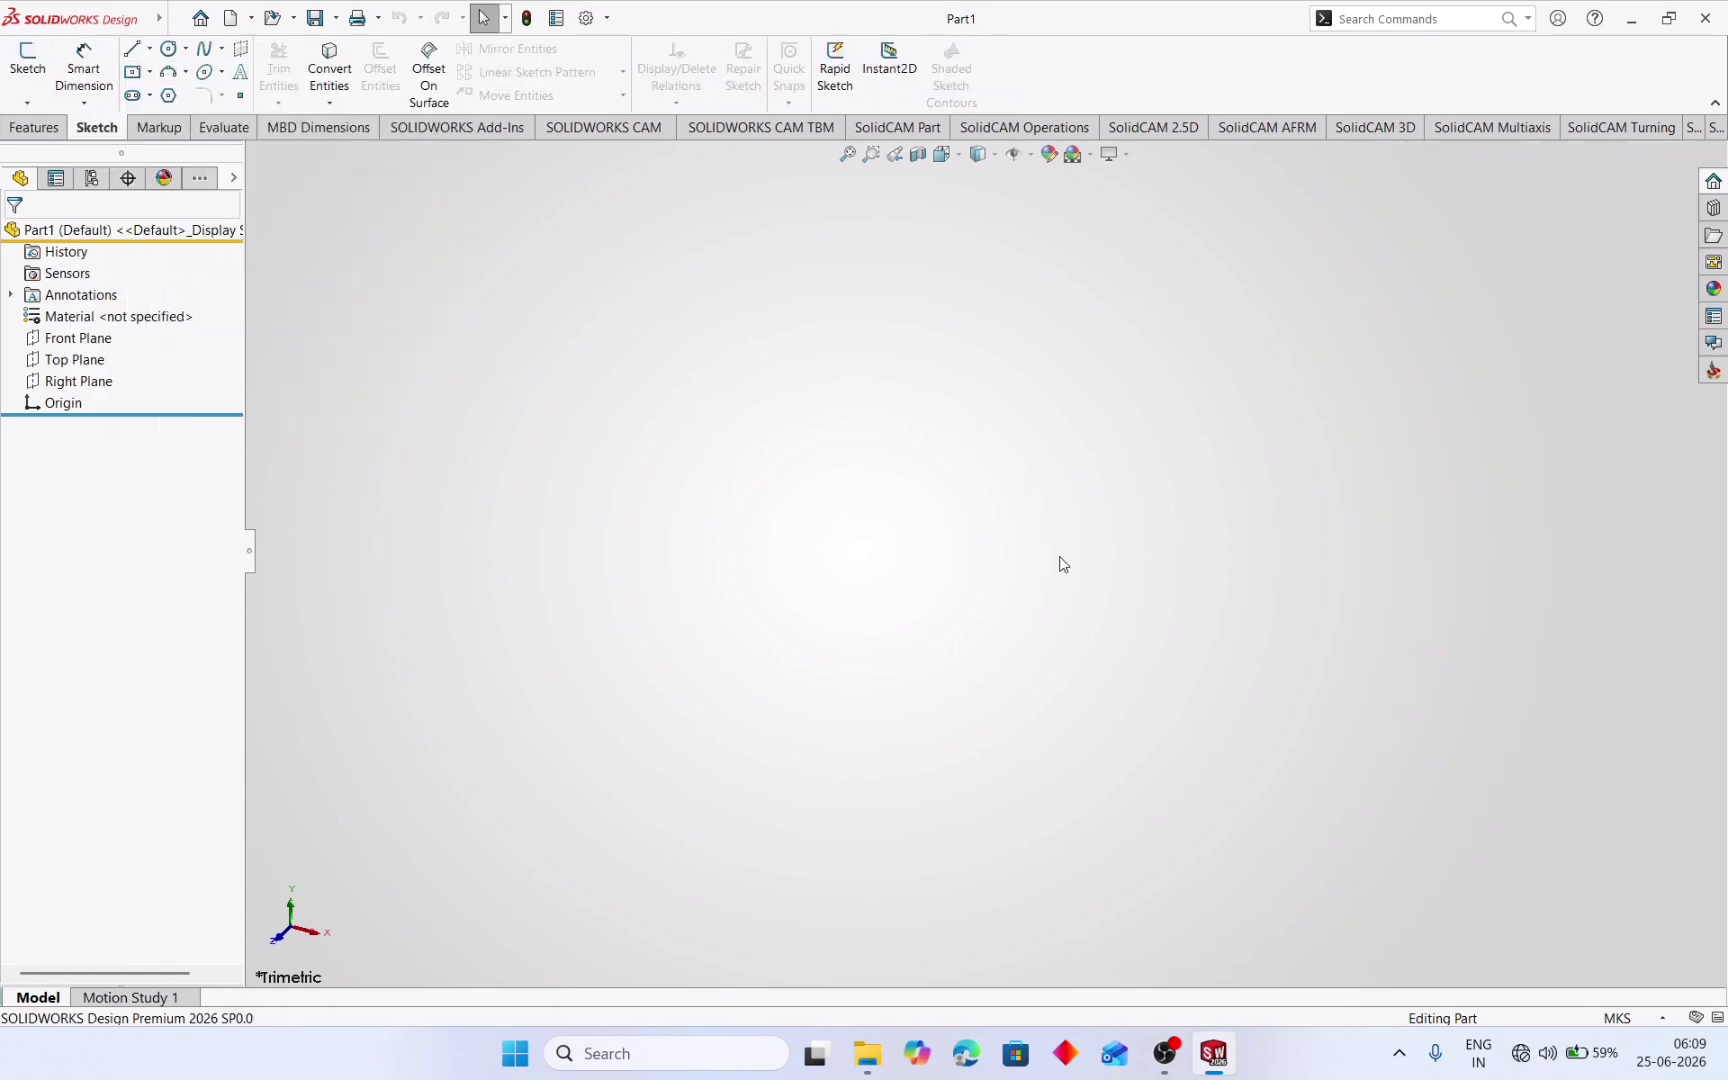
left_click(1635, 1020)
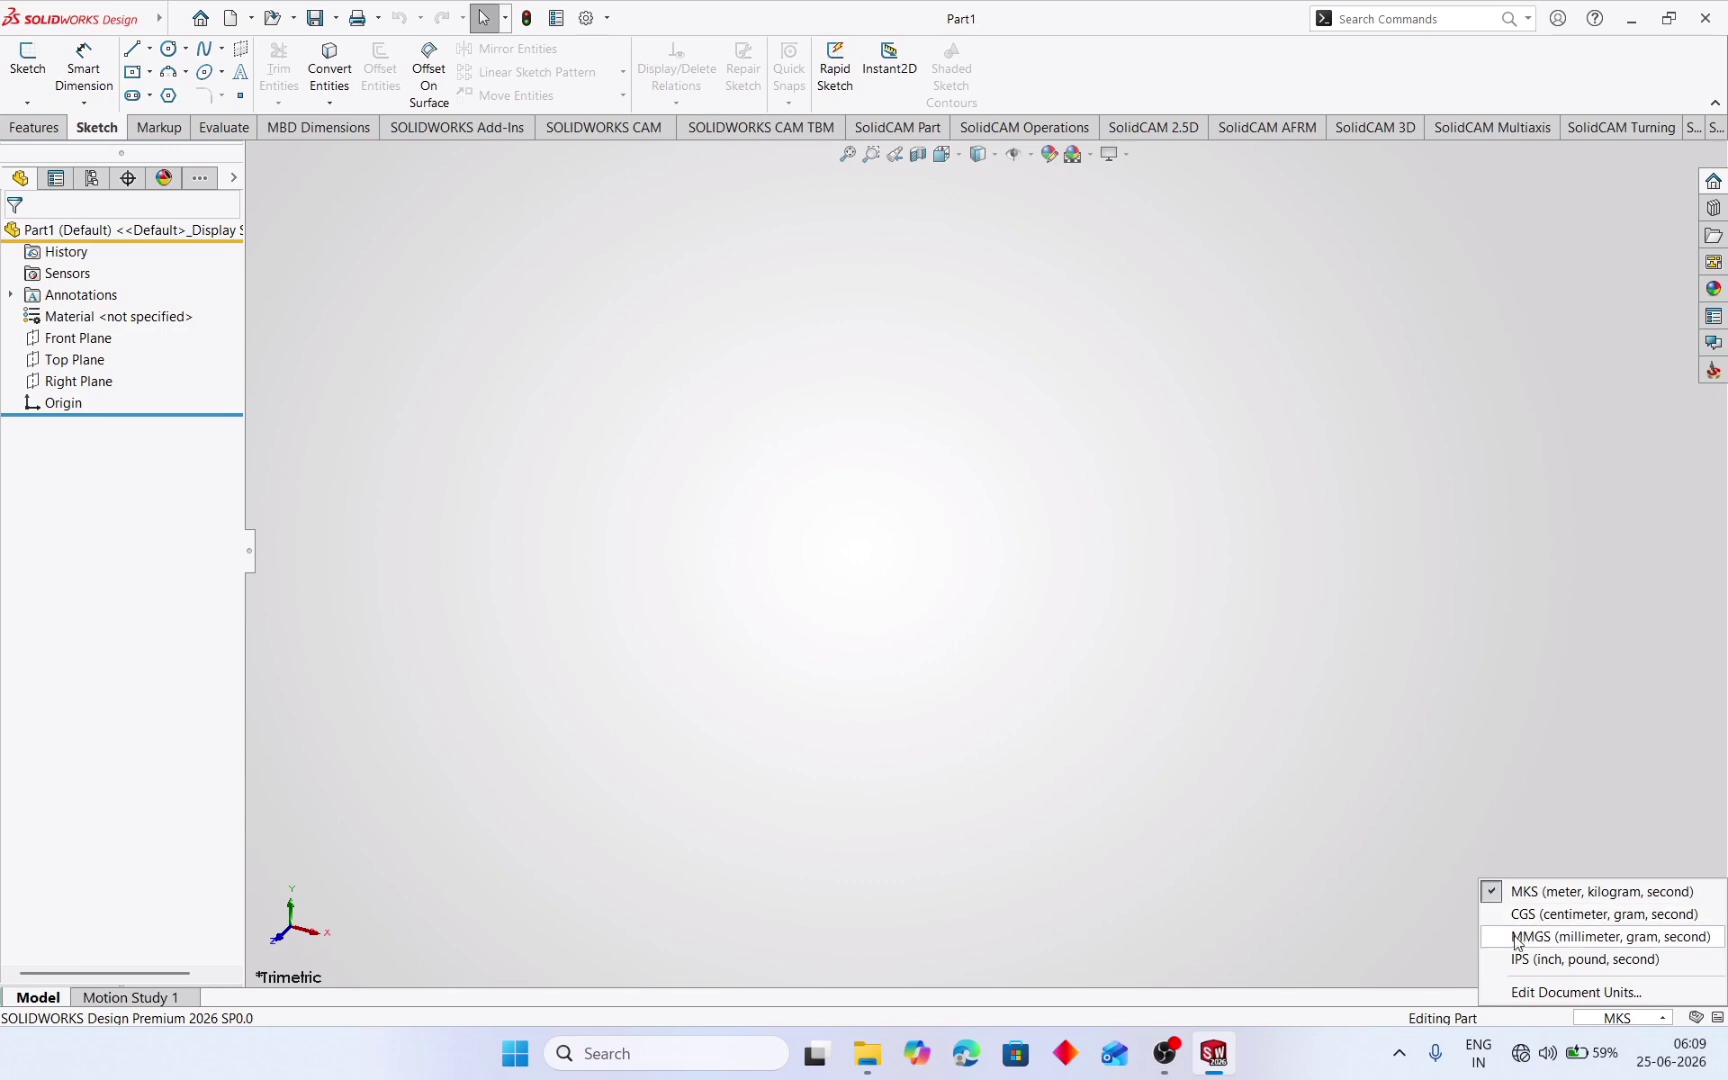
left_click(1560, 937)
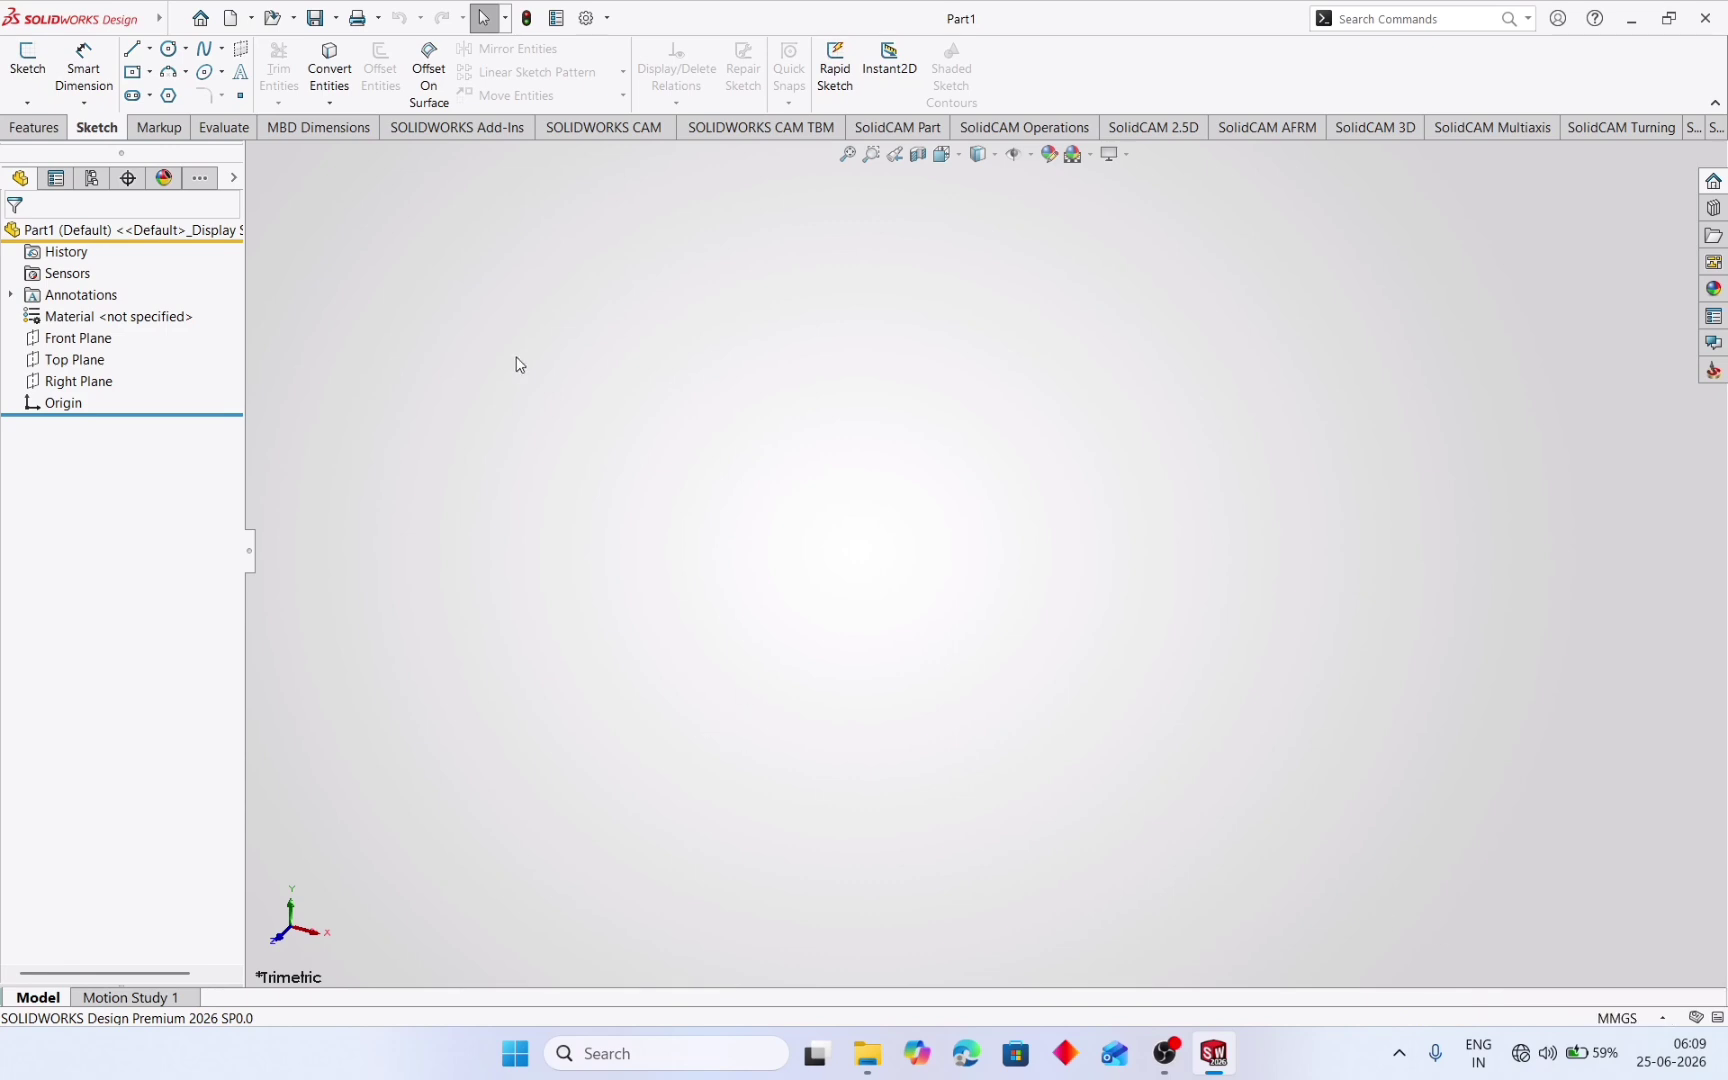
- Start a sketch on the Front Plane and draw a horizontal centerline about 318 mm long through the origin
left_click(149, 48)
left_click(155, 97)
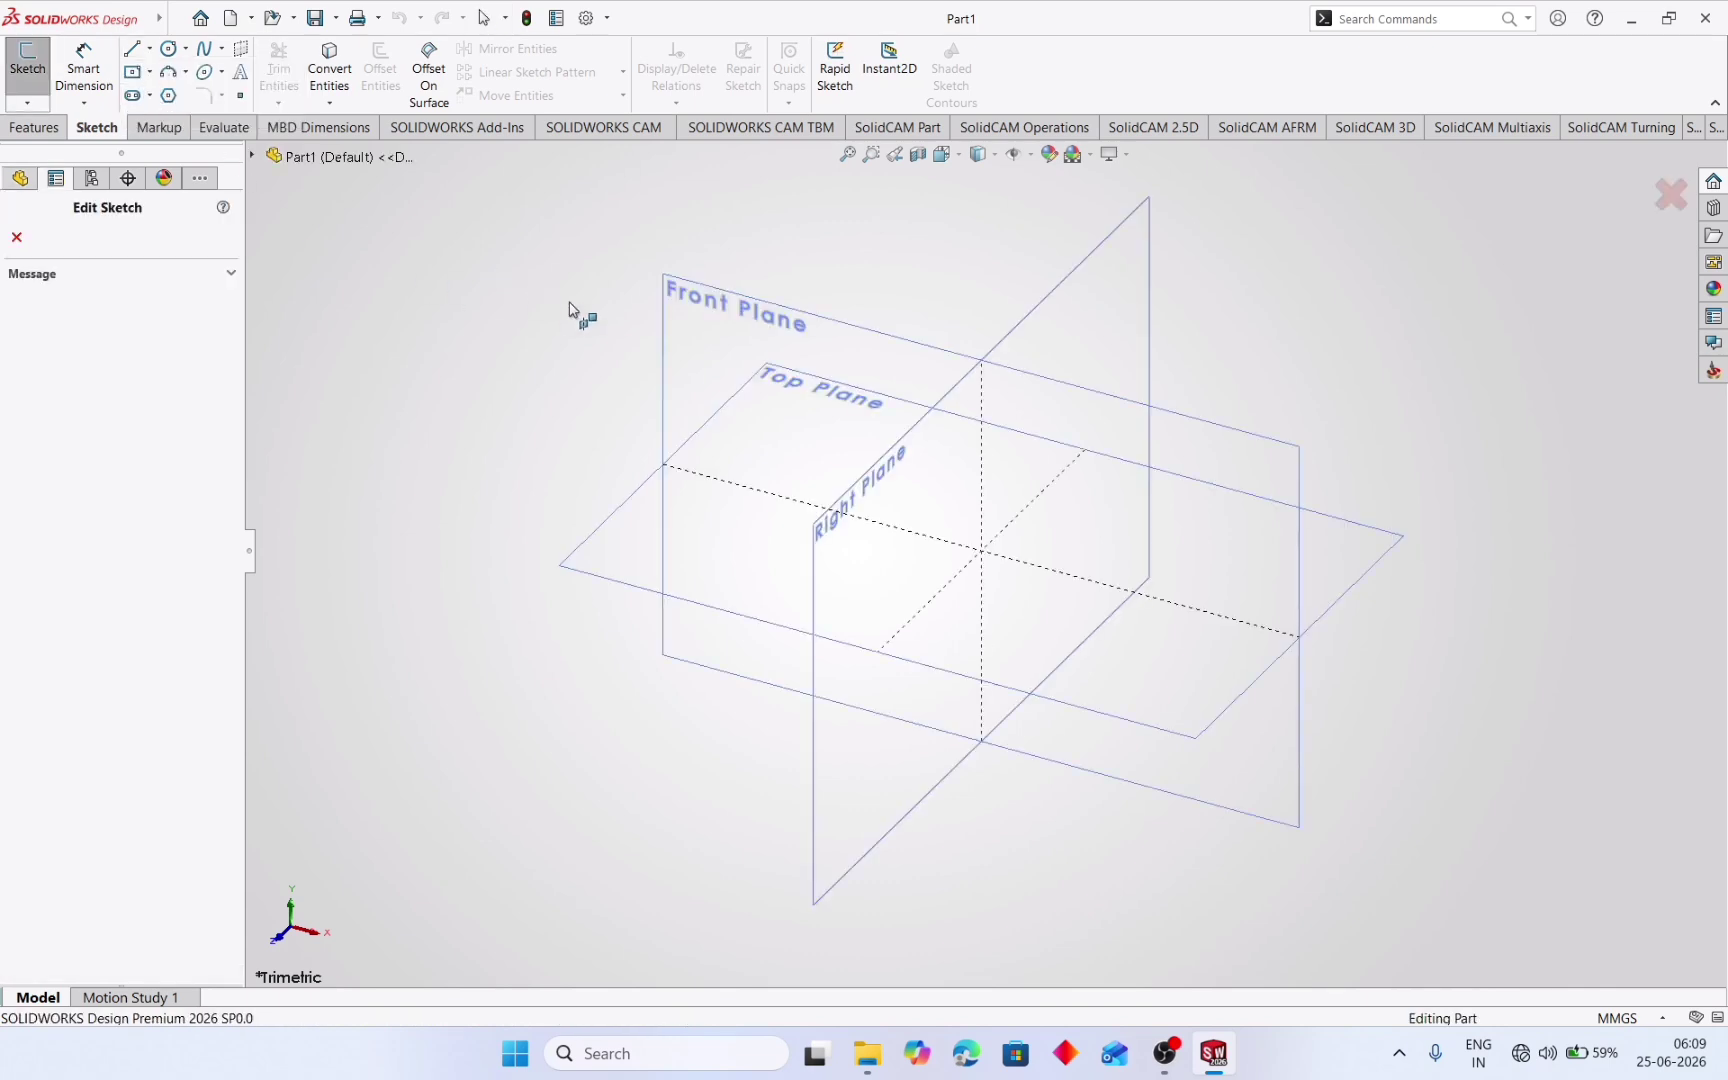
left_click(735, 366)
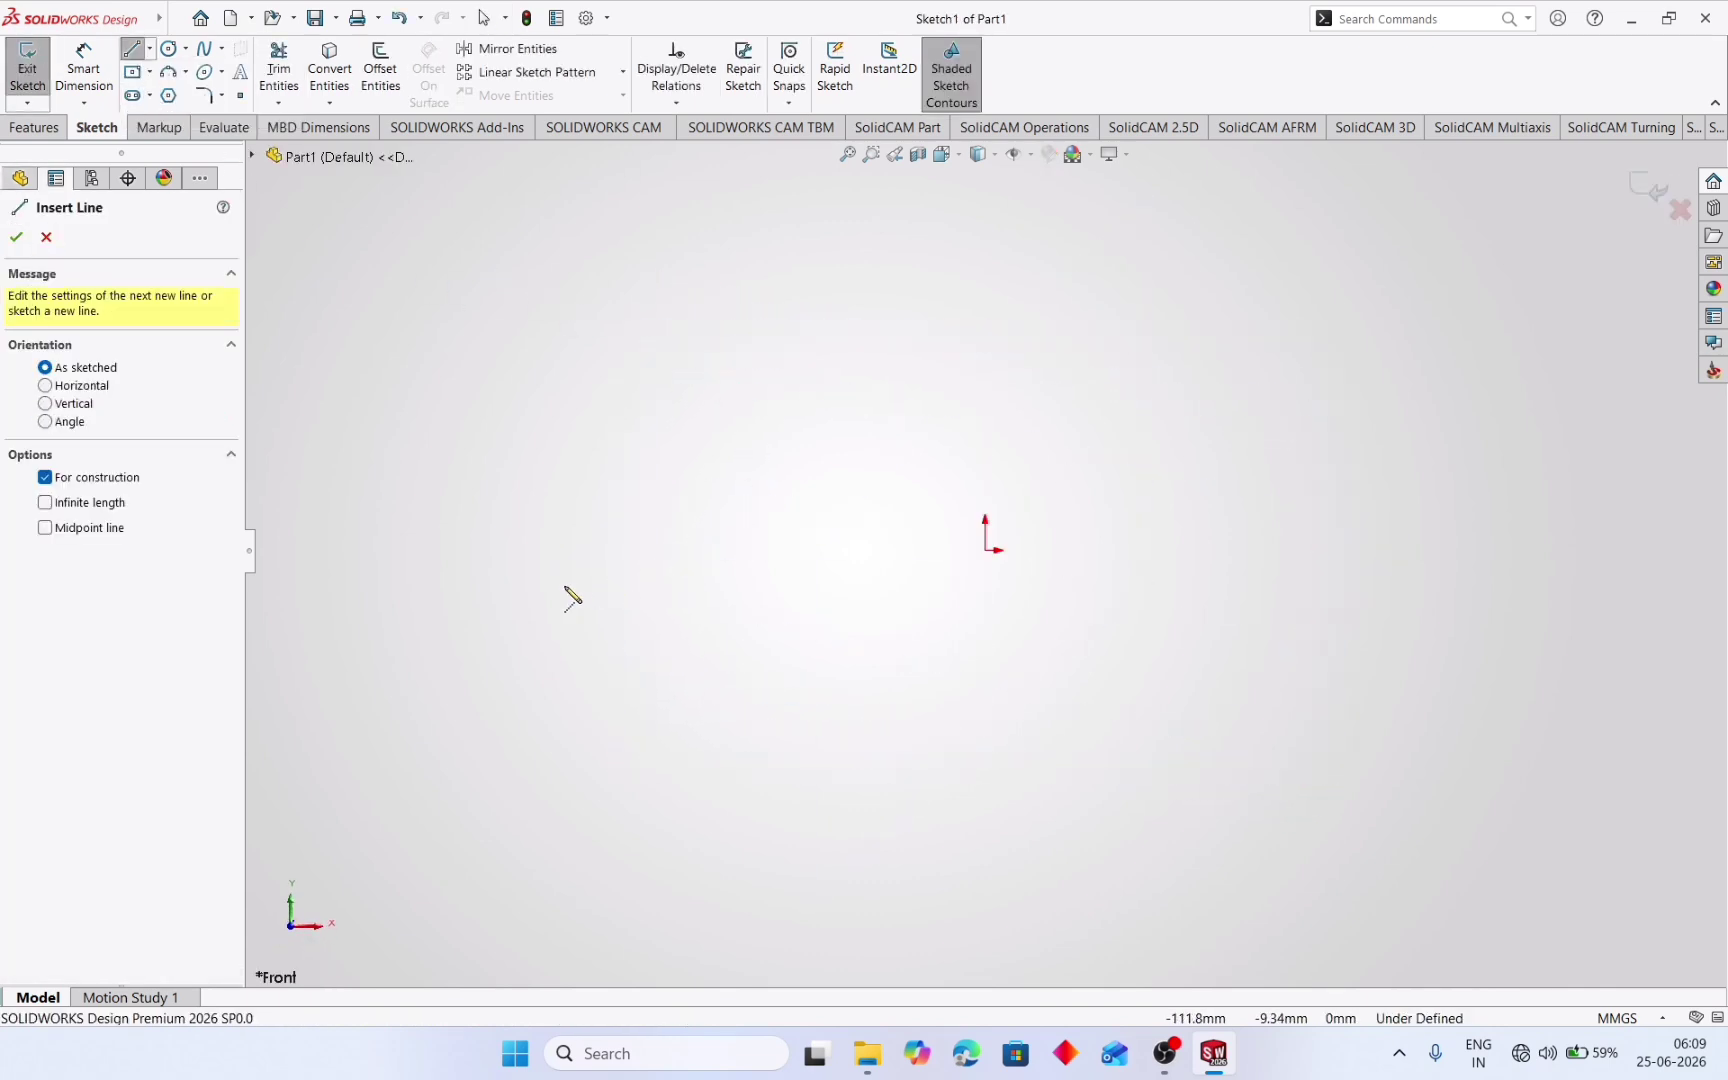
left_click(370, 551)
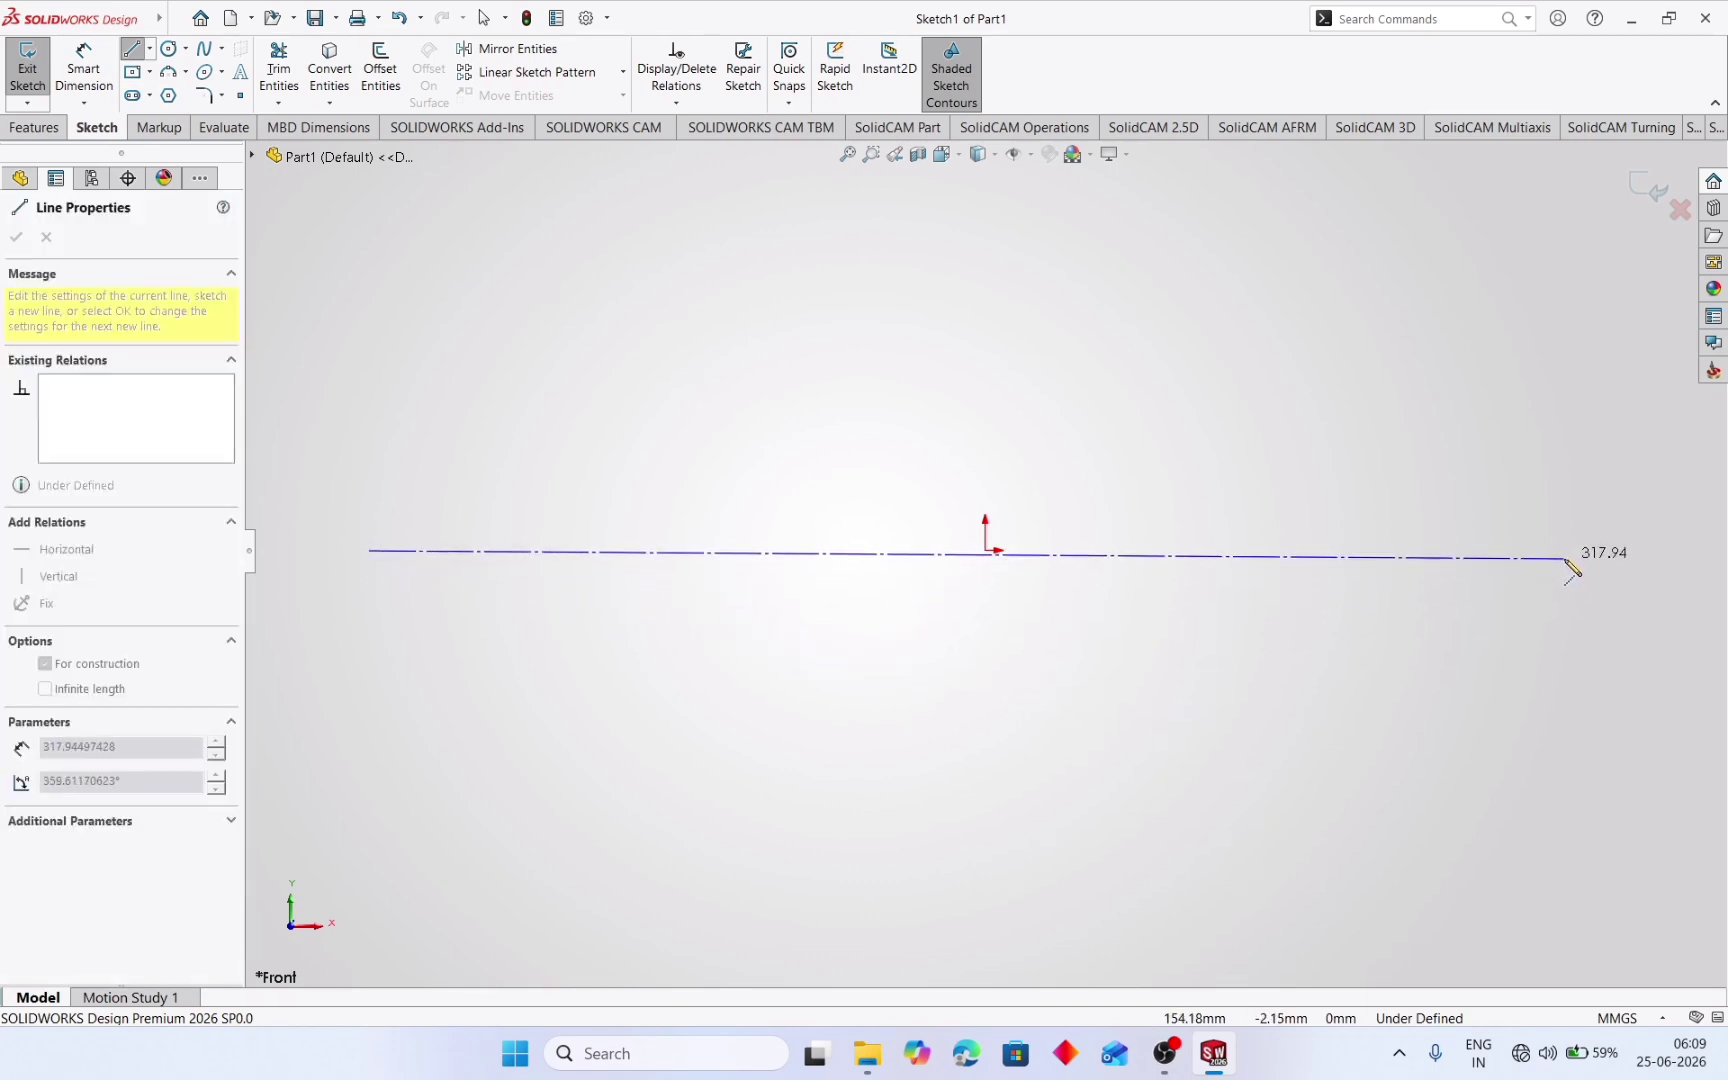
left_click(1566, 551)
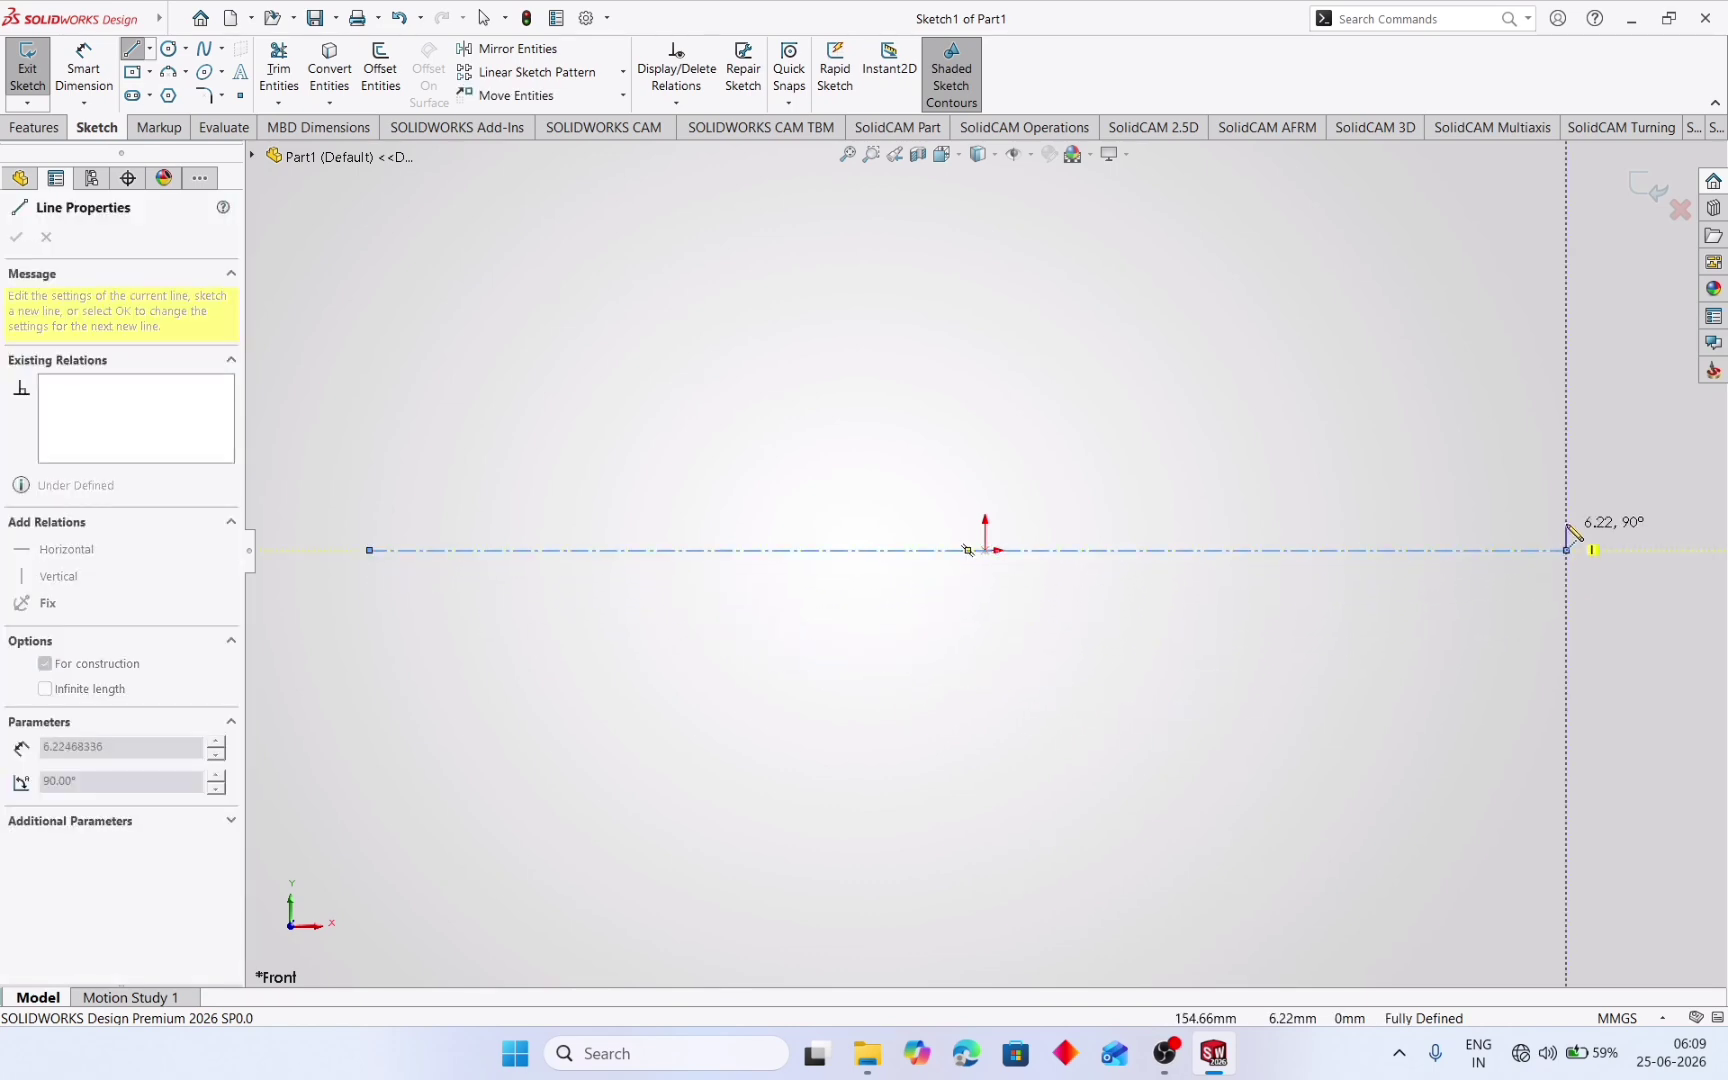
right_click(1591, 506)
left_click(1584, 512)
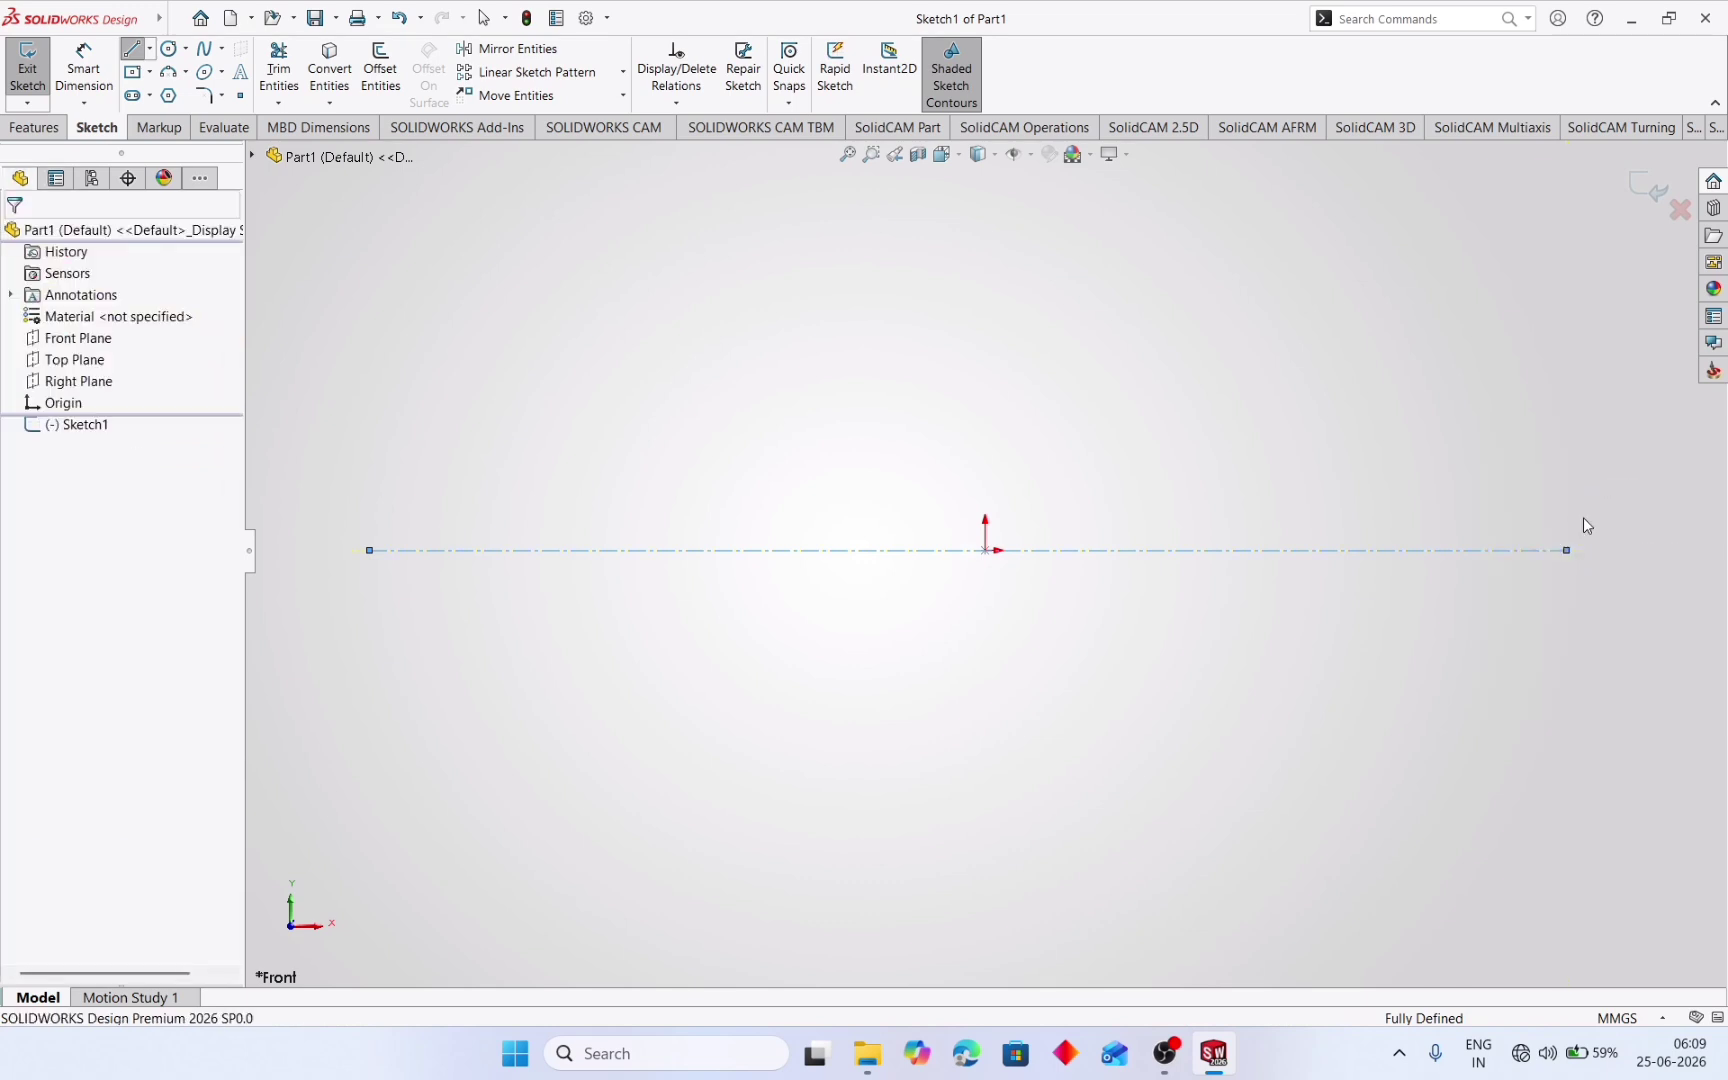
- Sketch from the origin a line about 34 mm up, a 5 mm step in -X, an arc of about 48 mm radius and a vertical line about 10.5 mm
left_click(133, 50)
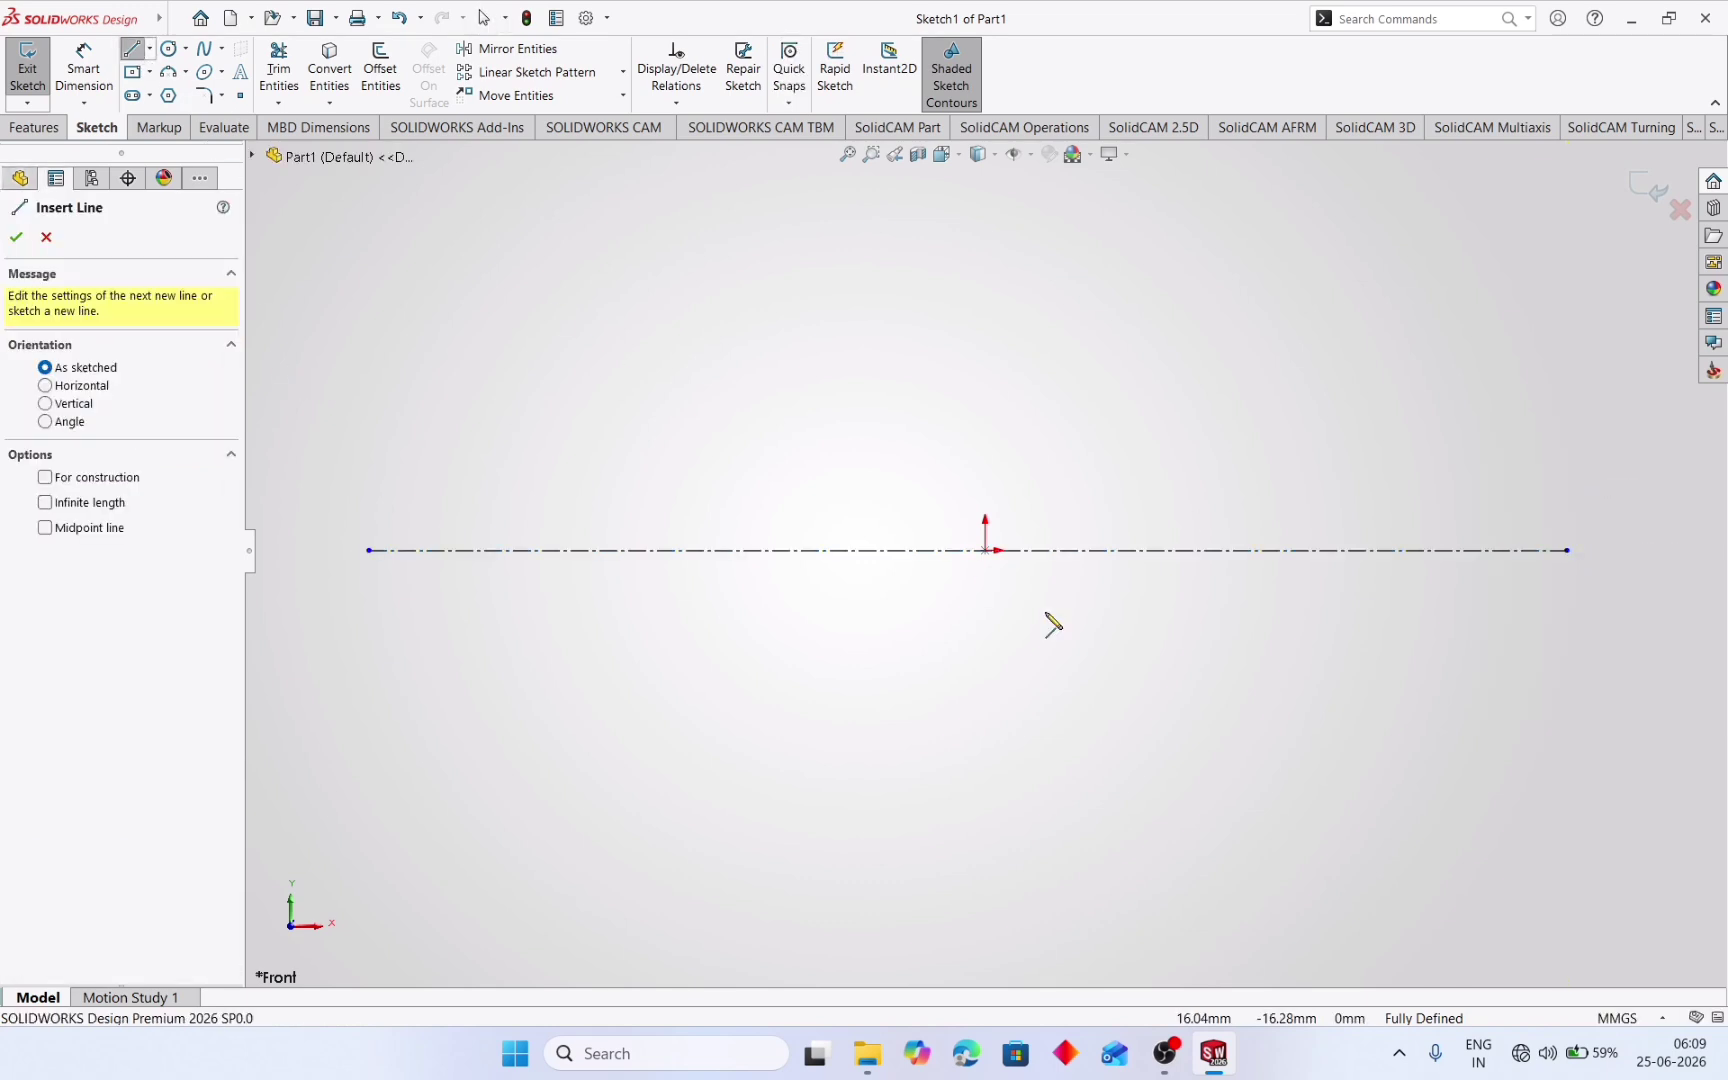
left_click(987, 550)
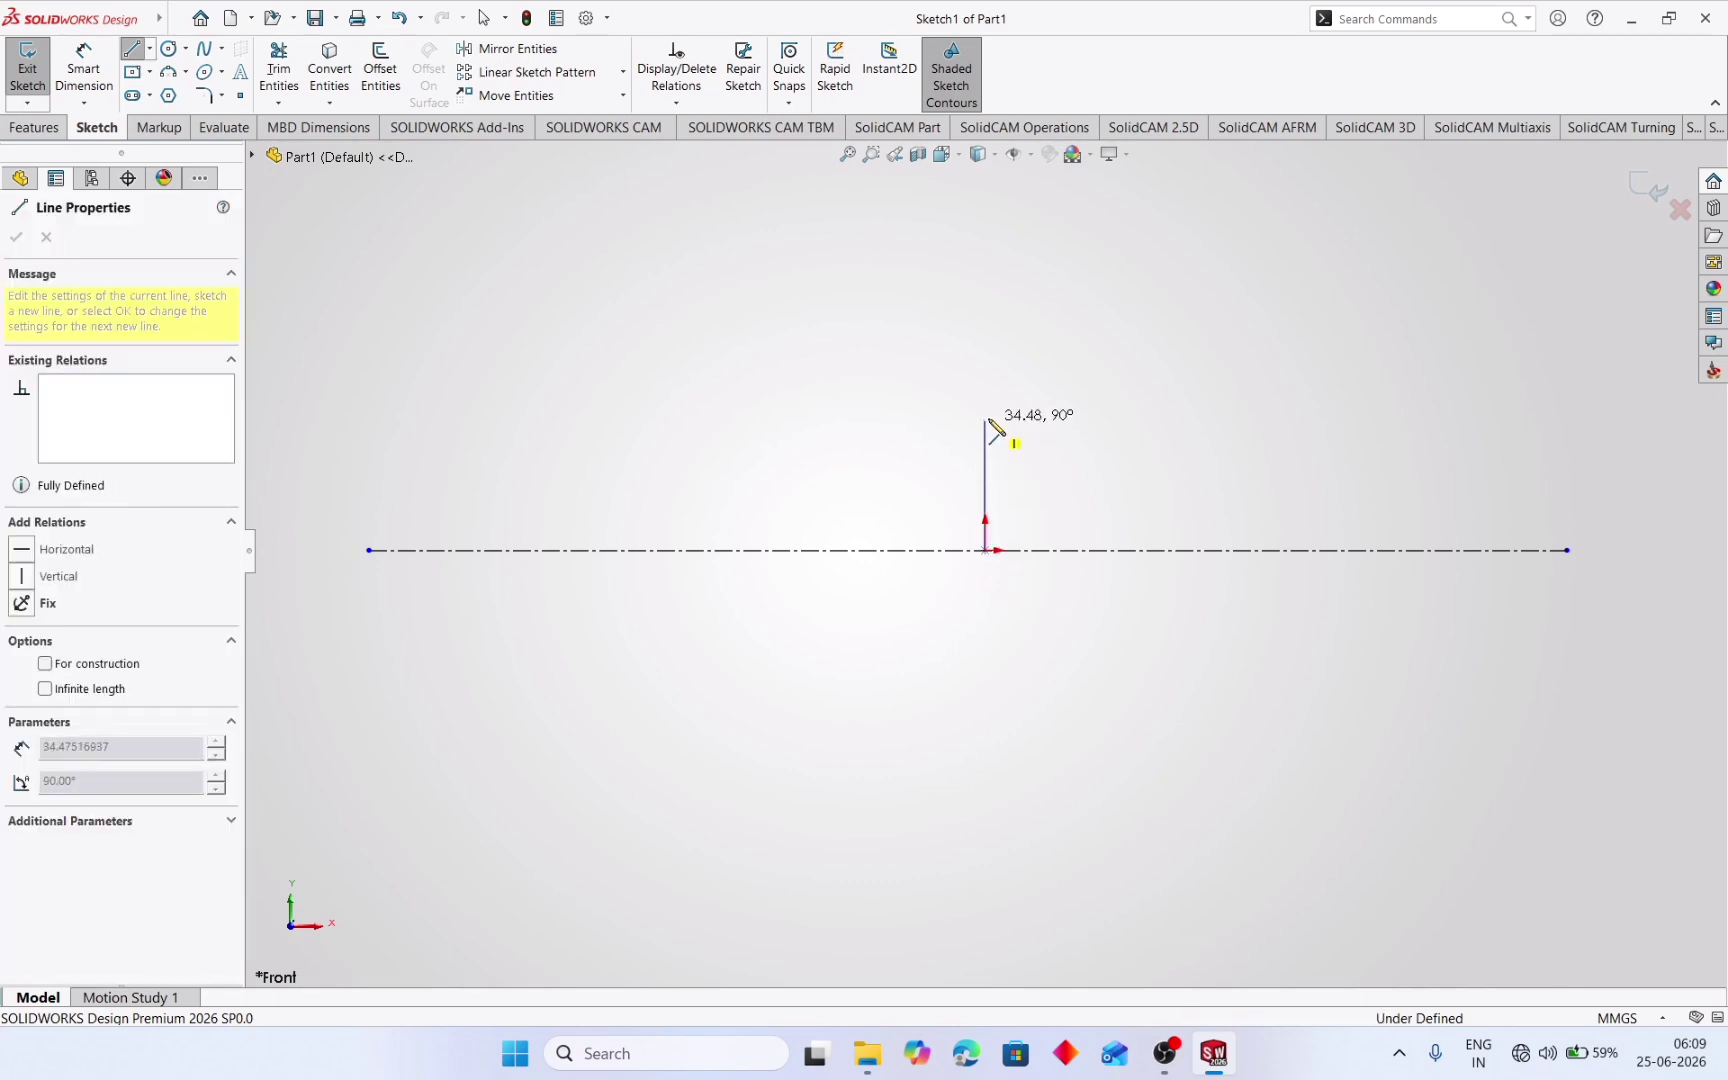
left_click(986, 421)
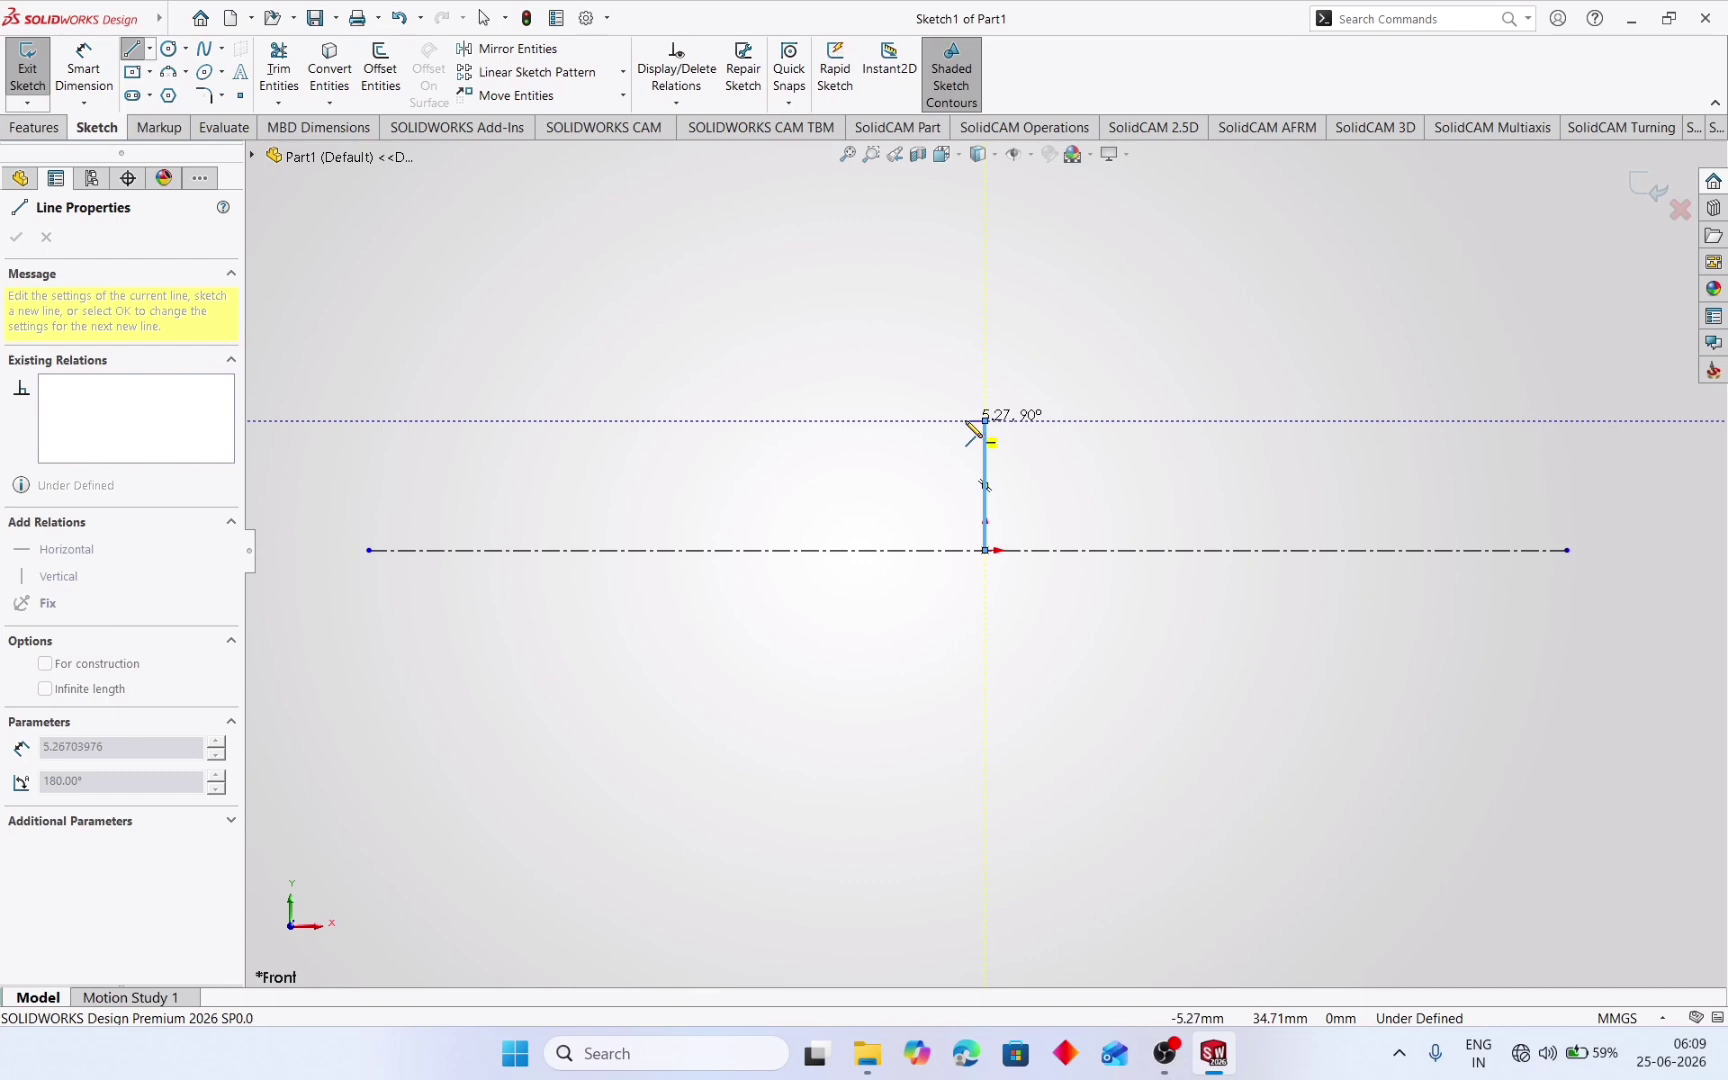
left_click(972, 430)
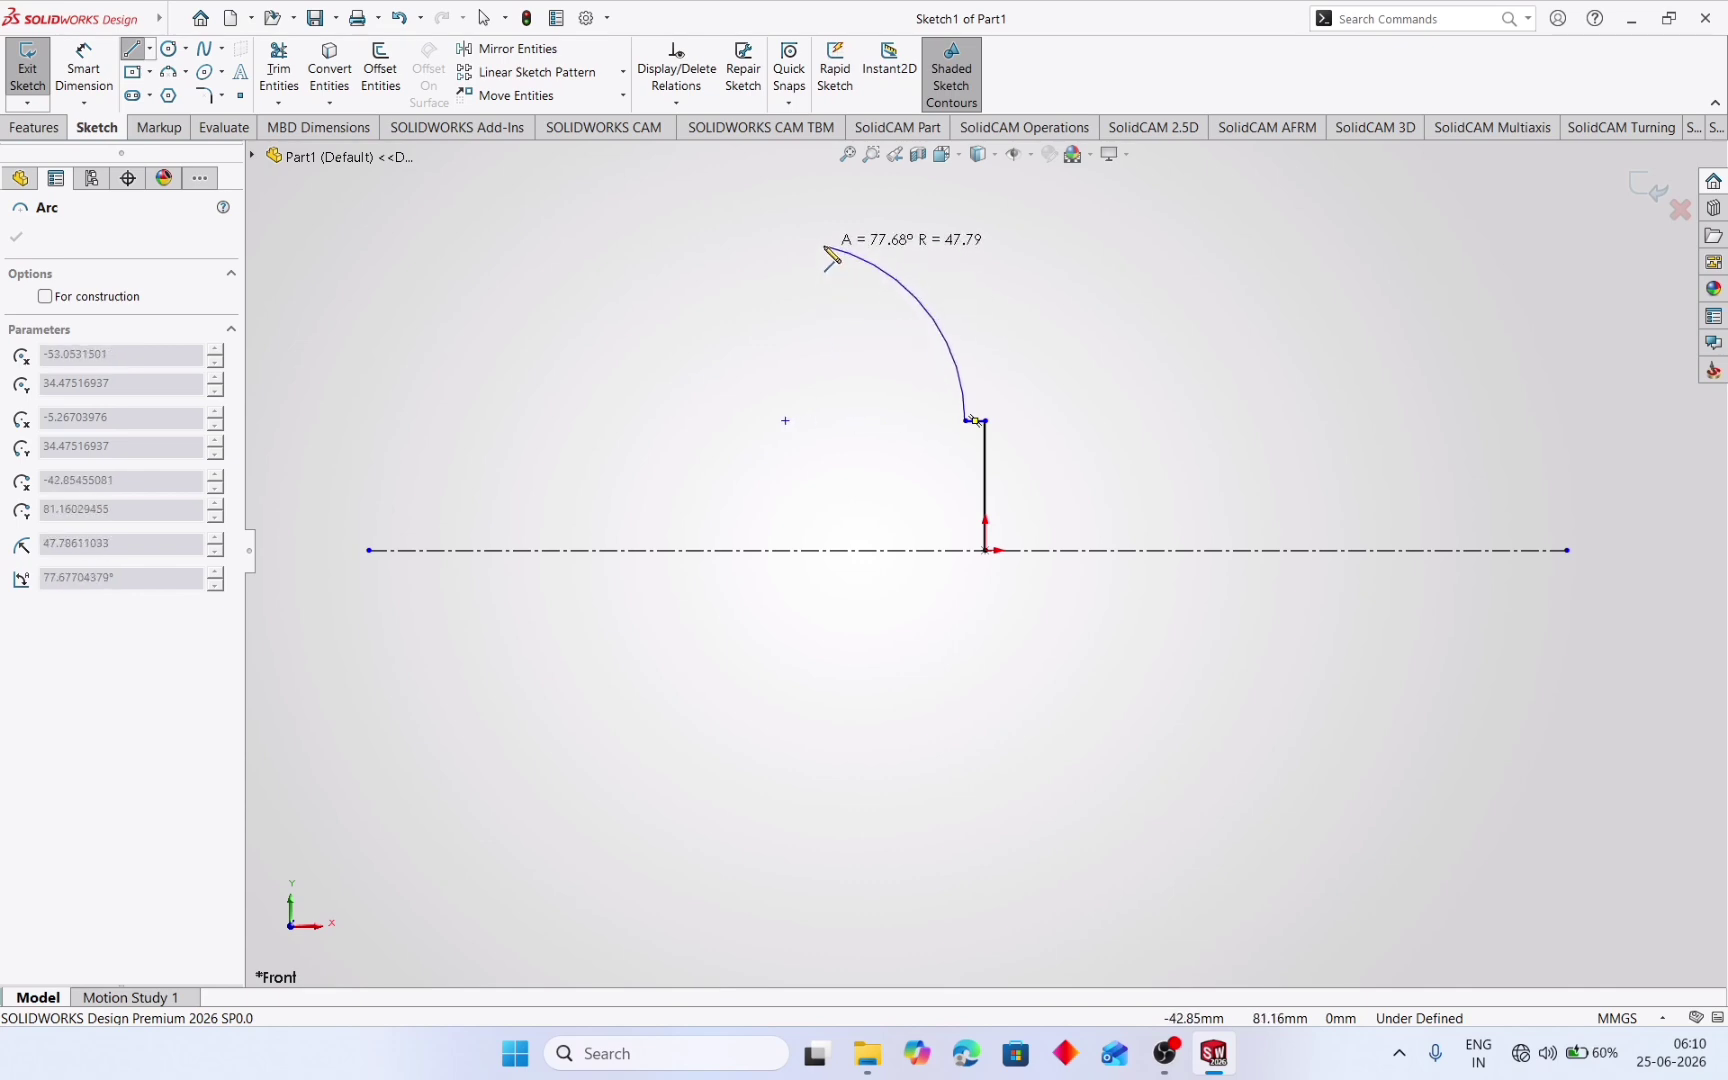
left_click(823, 245)
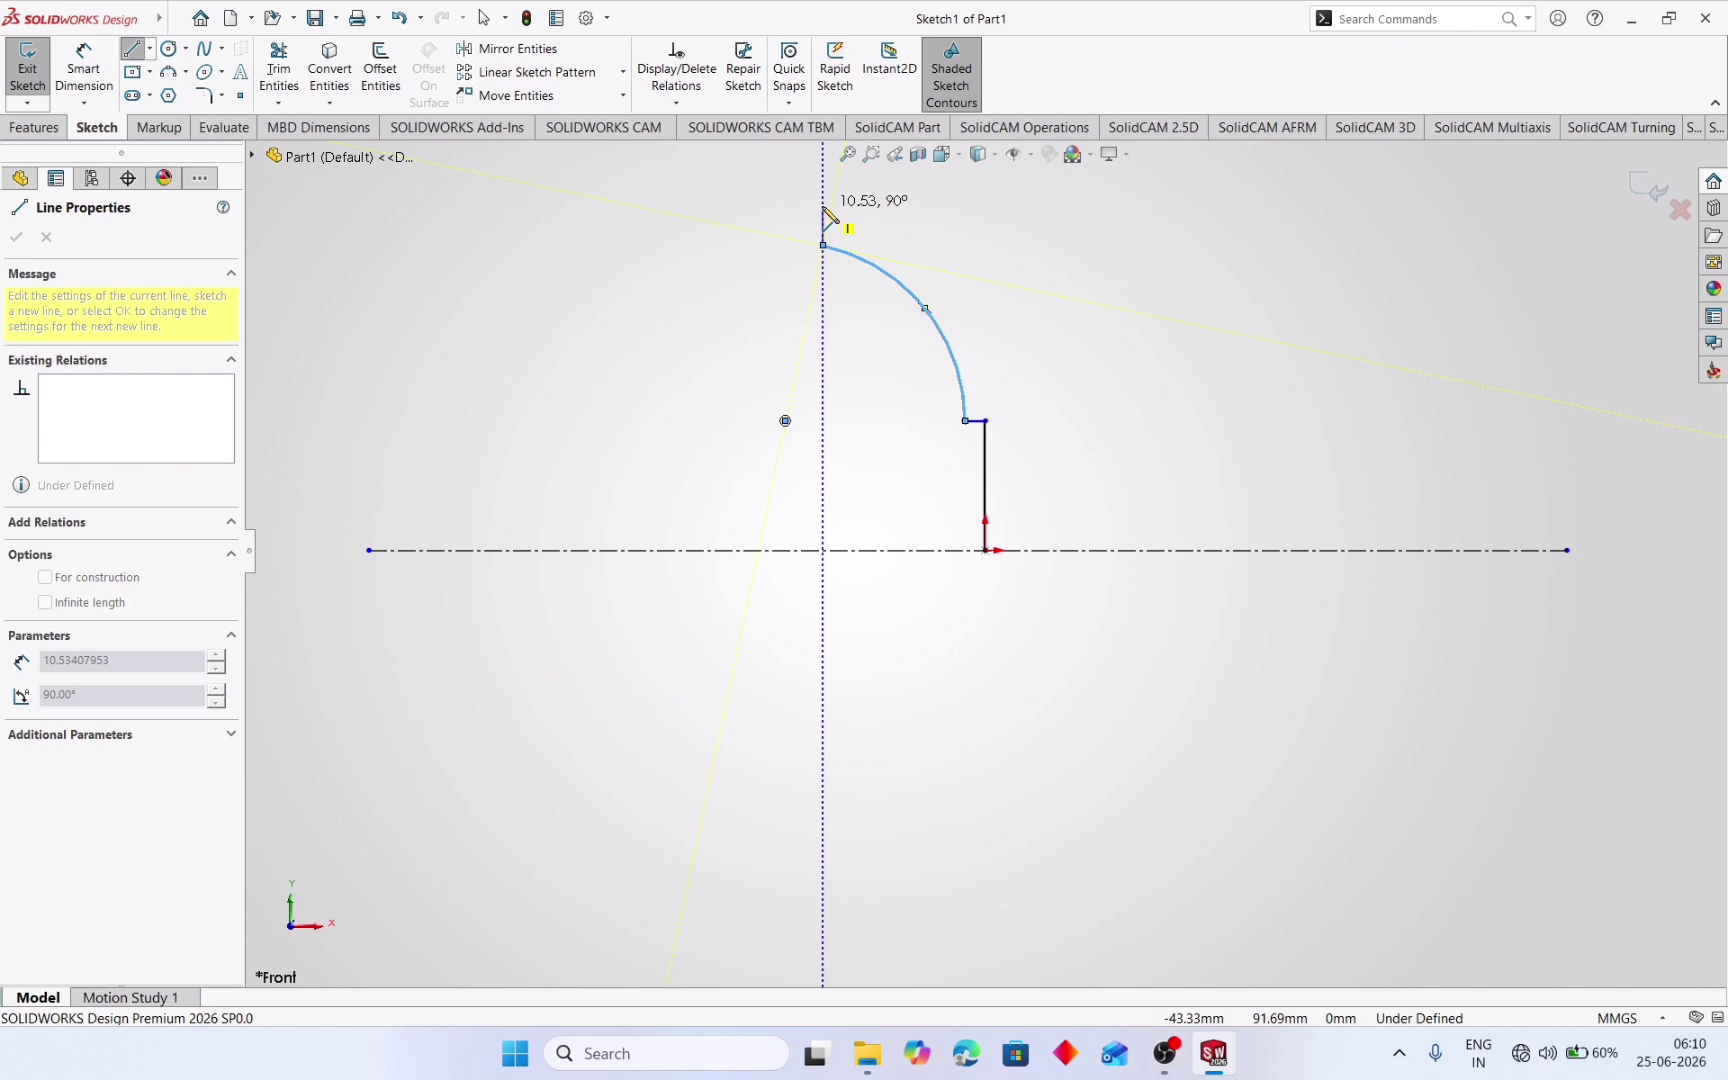
left_click(823, 206)
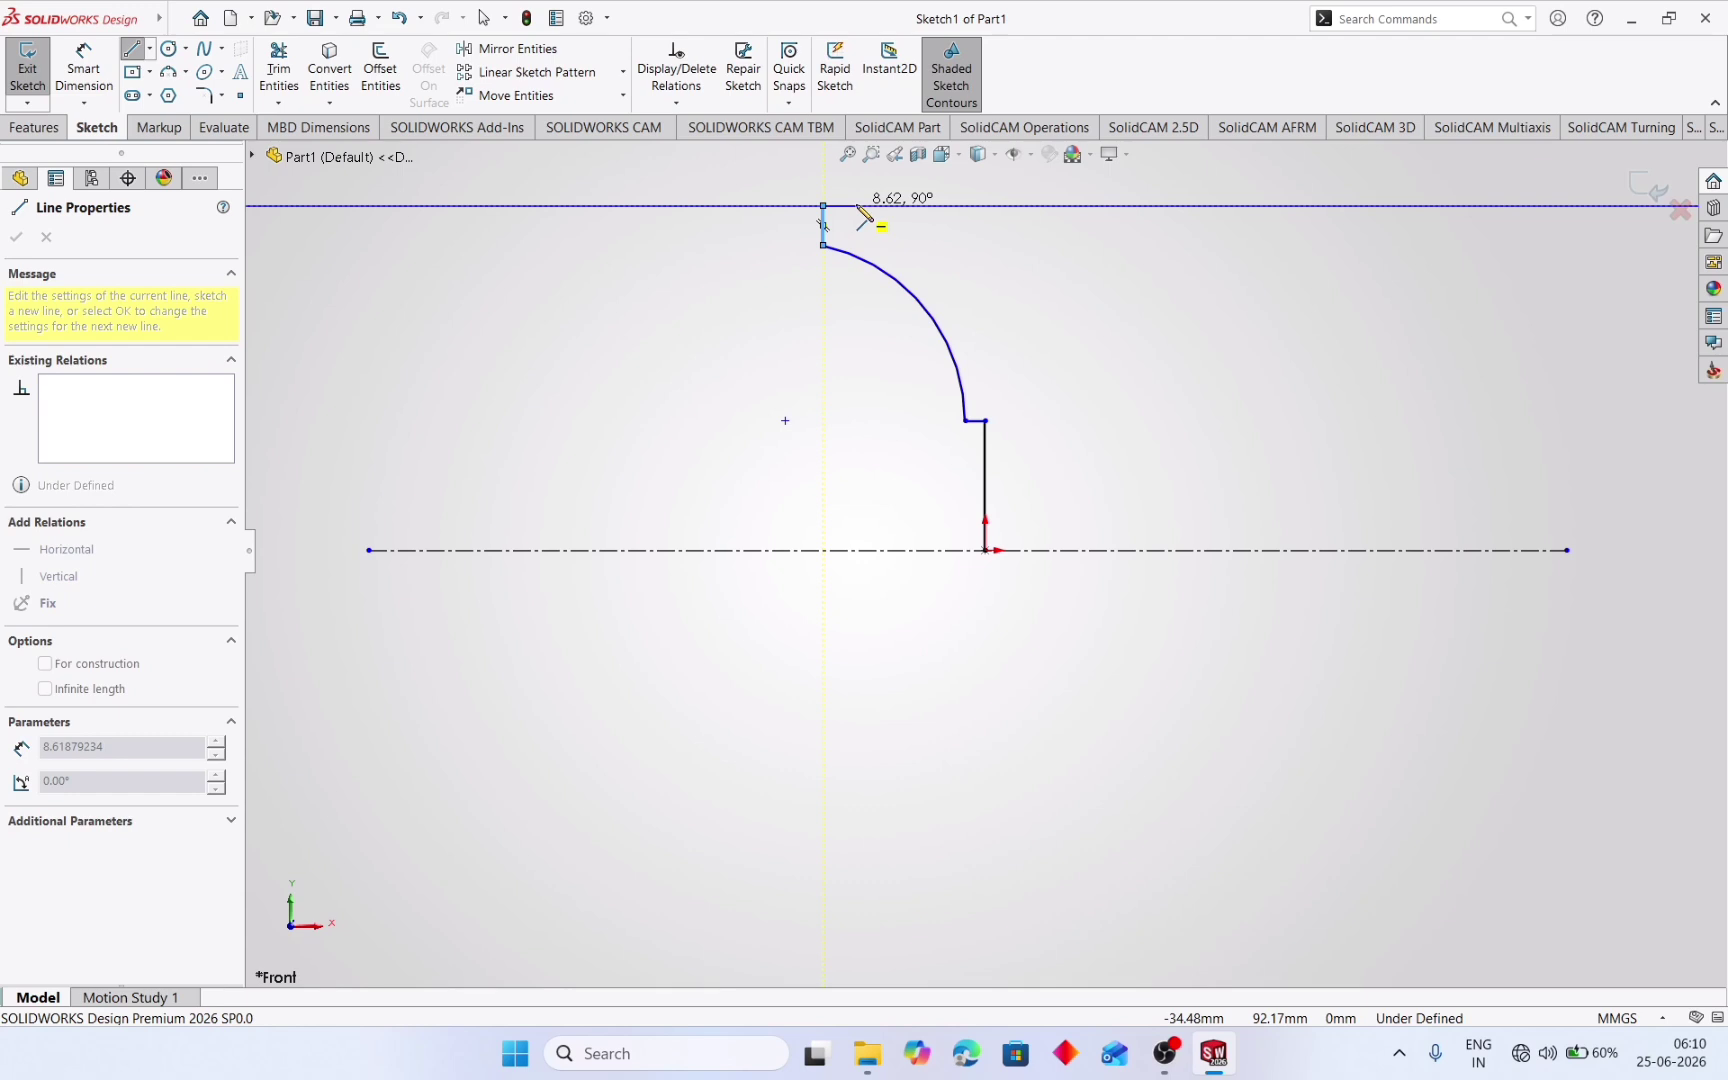
- Complete the profile with a small outward lip, a top edge, a vertical line about 95 mm down to the centerline and a closing base line about 58 mm
double_click(857, 206)
left_click(857, 206)
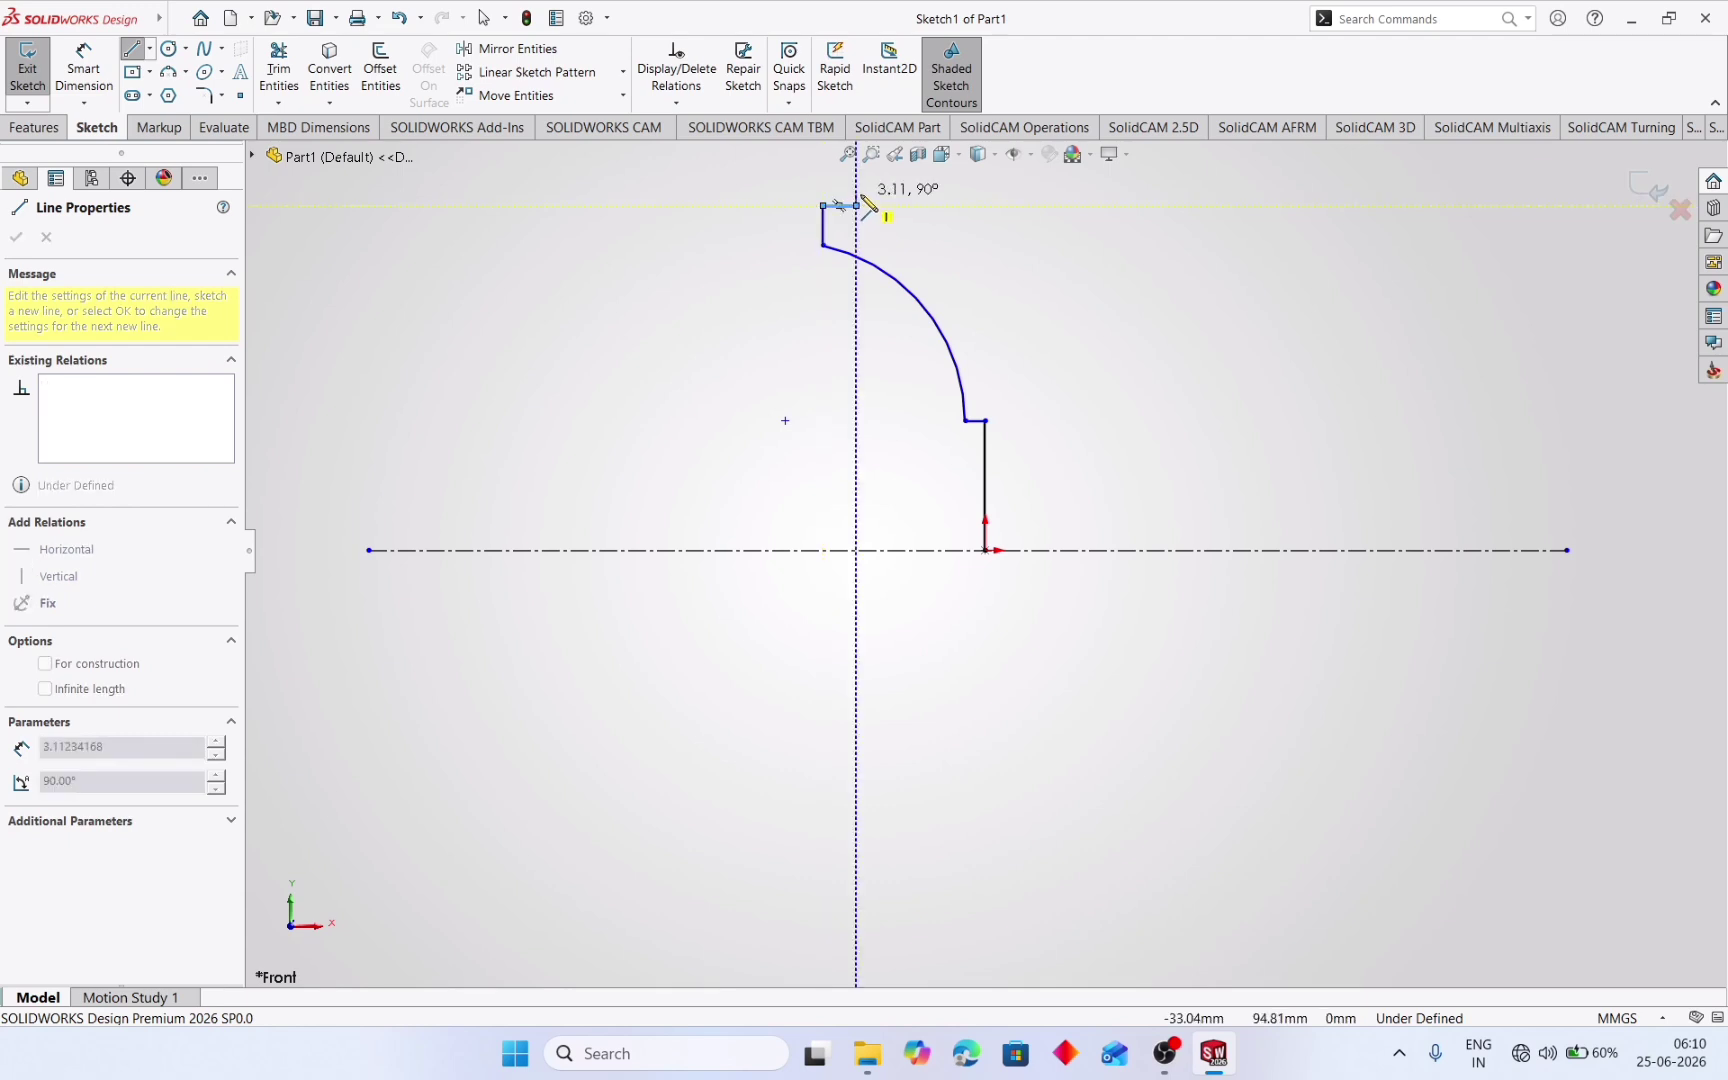
double_click(857, 205)
left_click(857, 205)
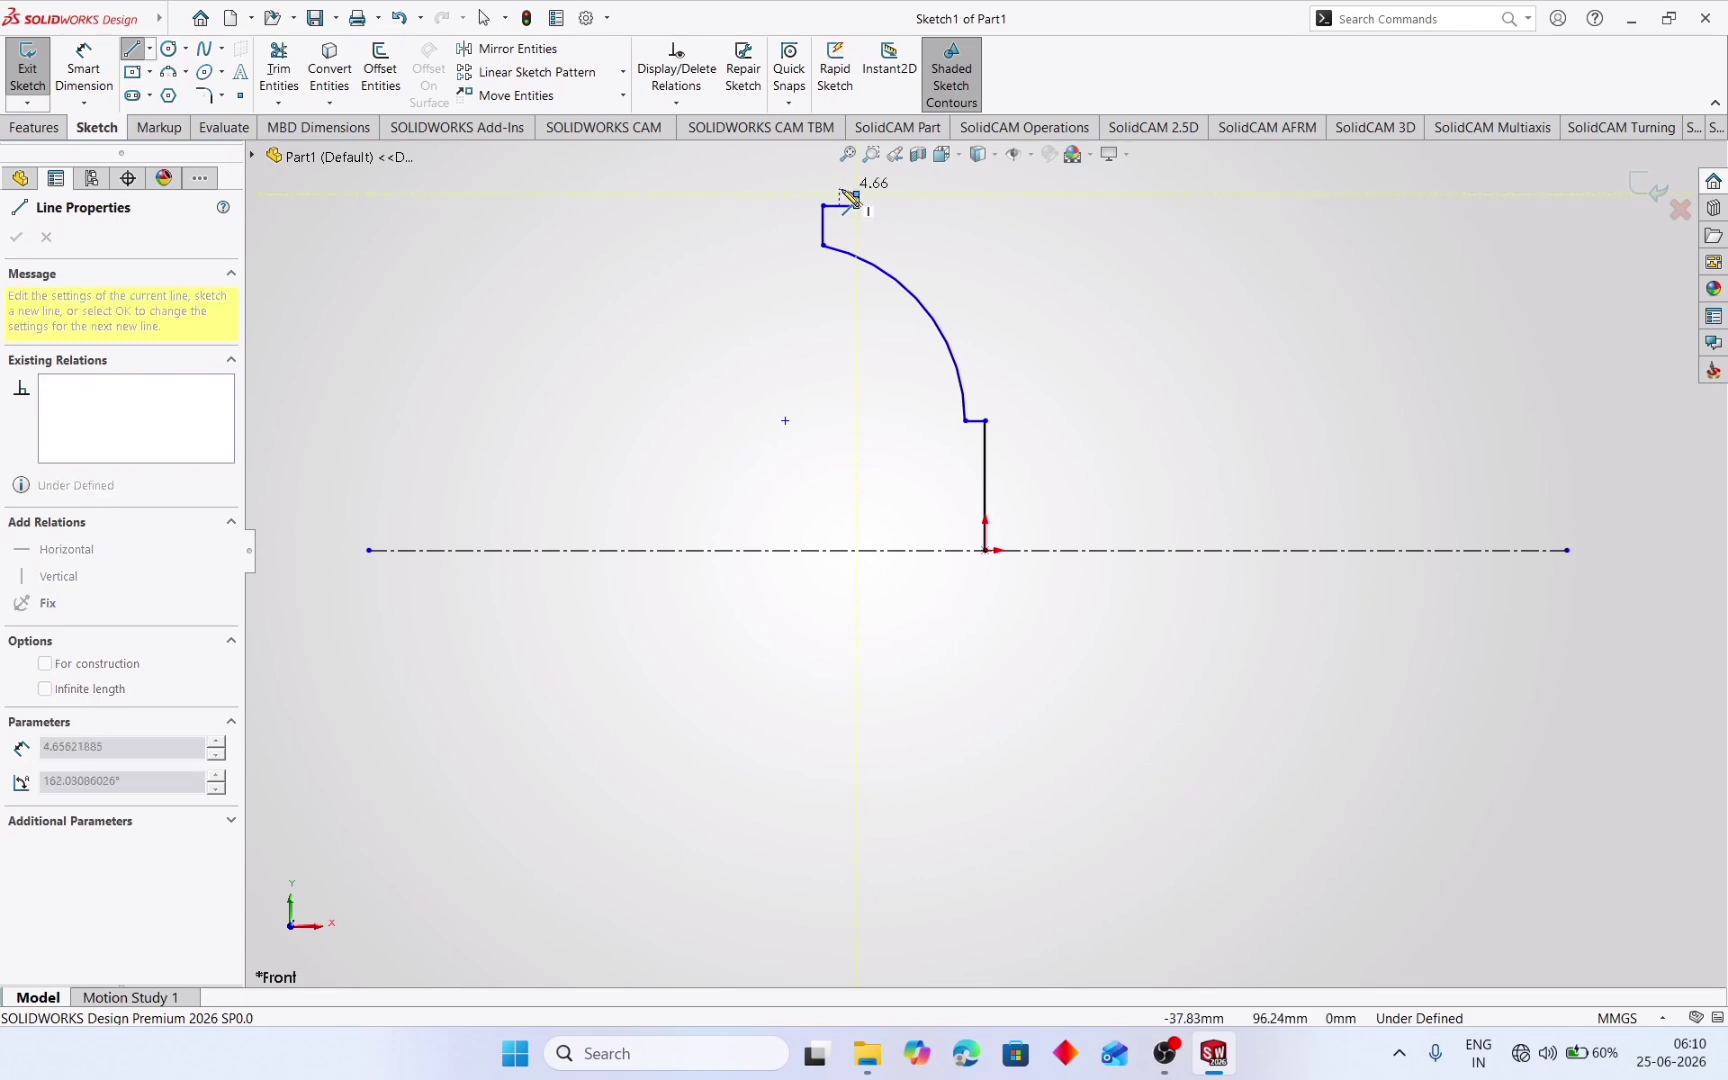
left_click(768, 195)
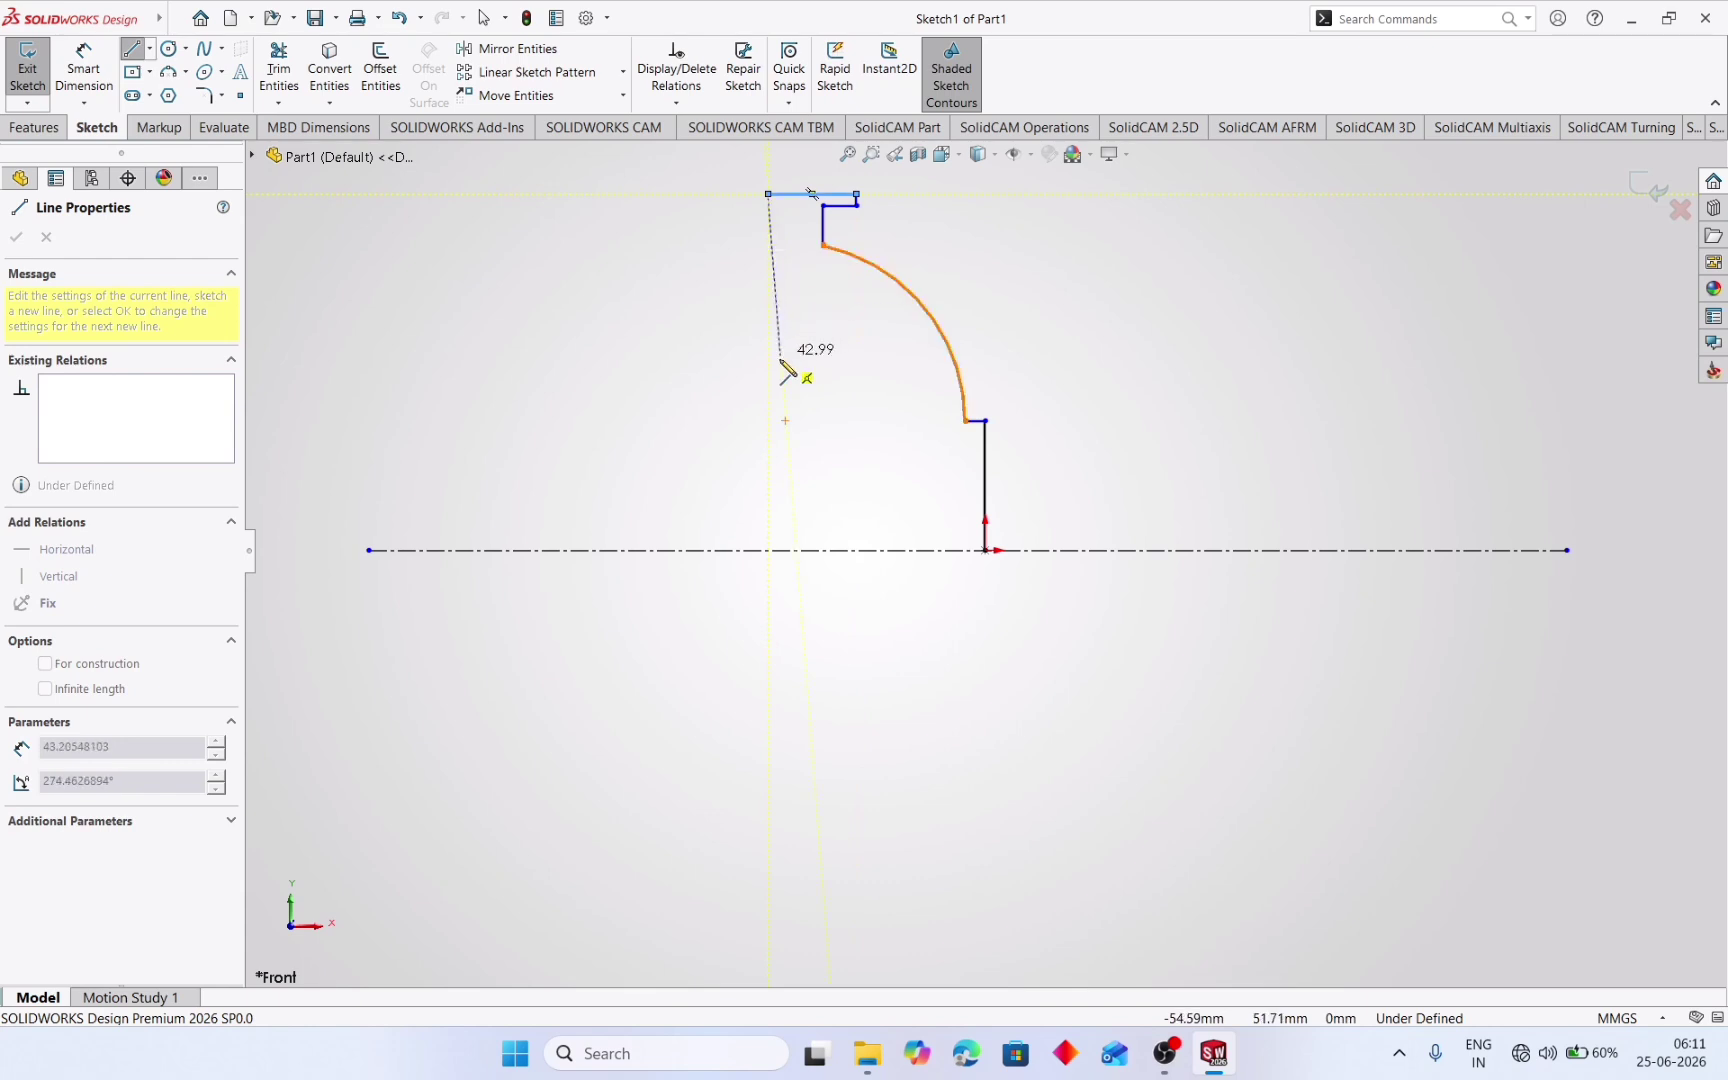
left_click(768, 551)
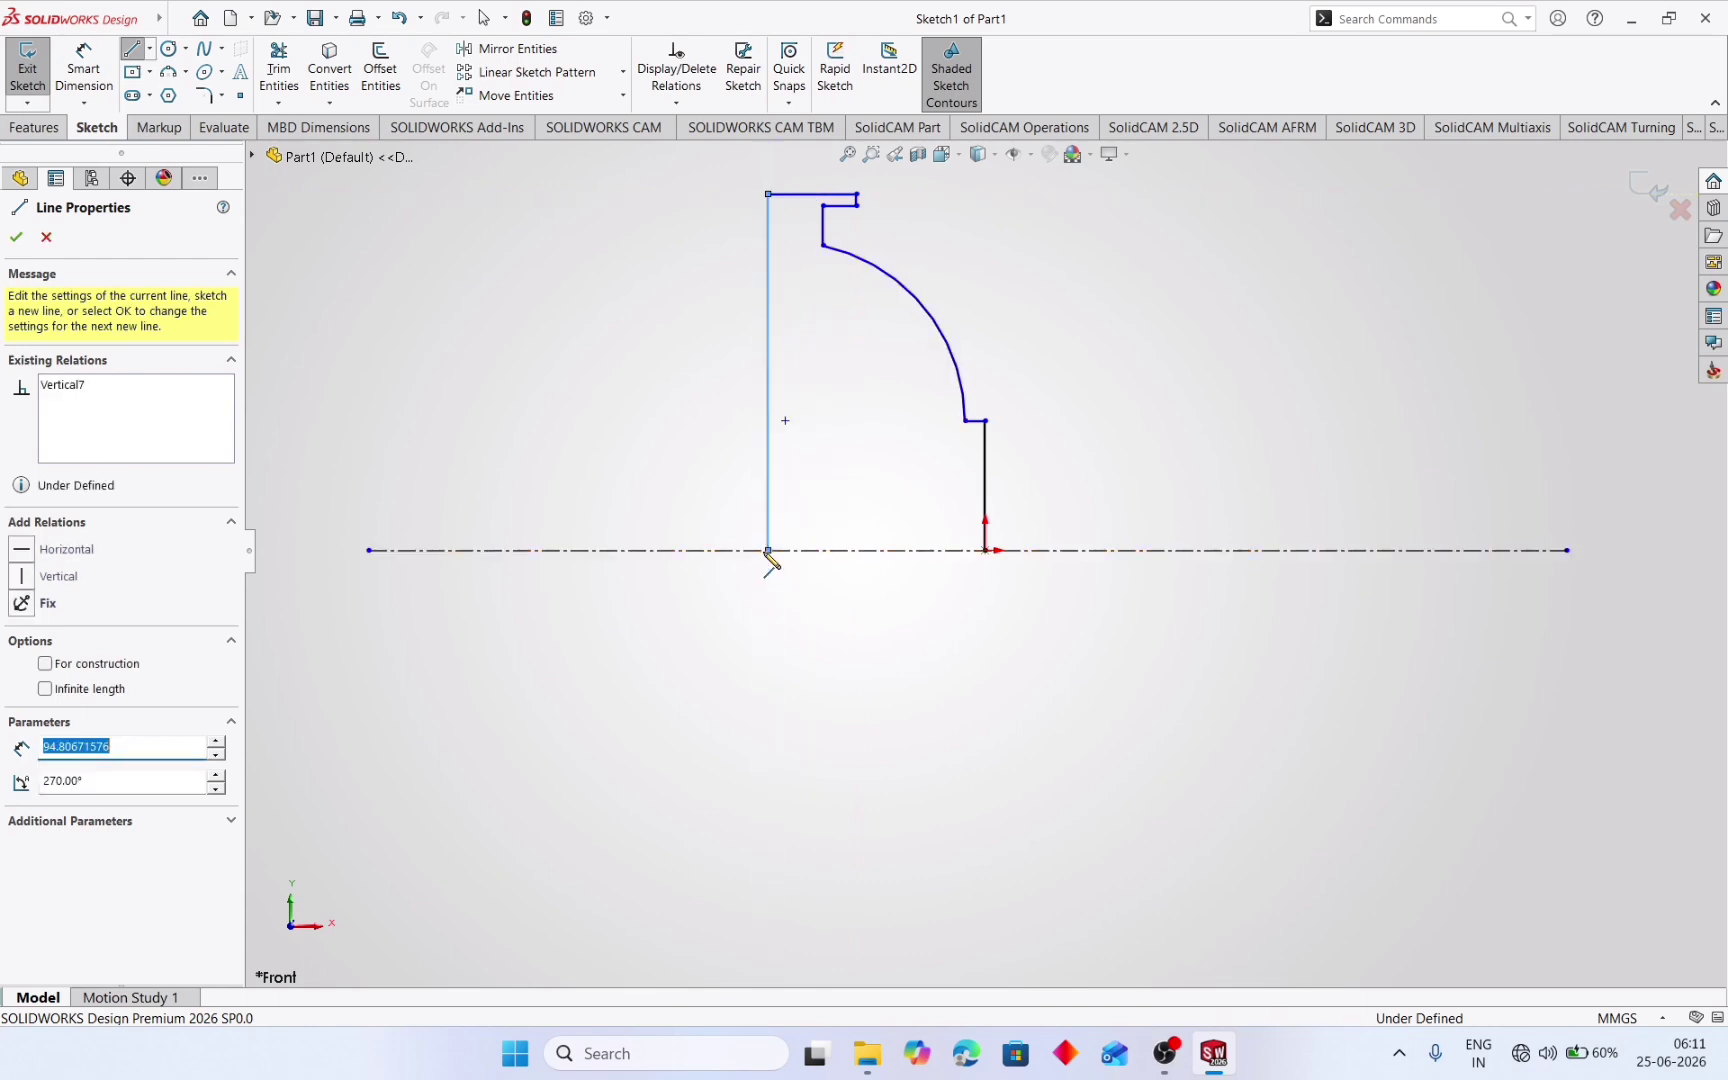
left_click(985, 550)
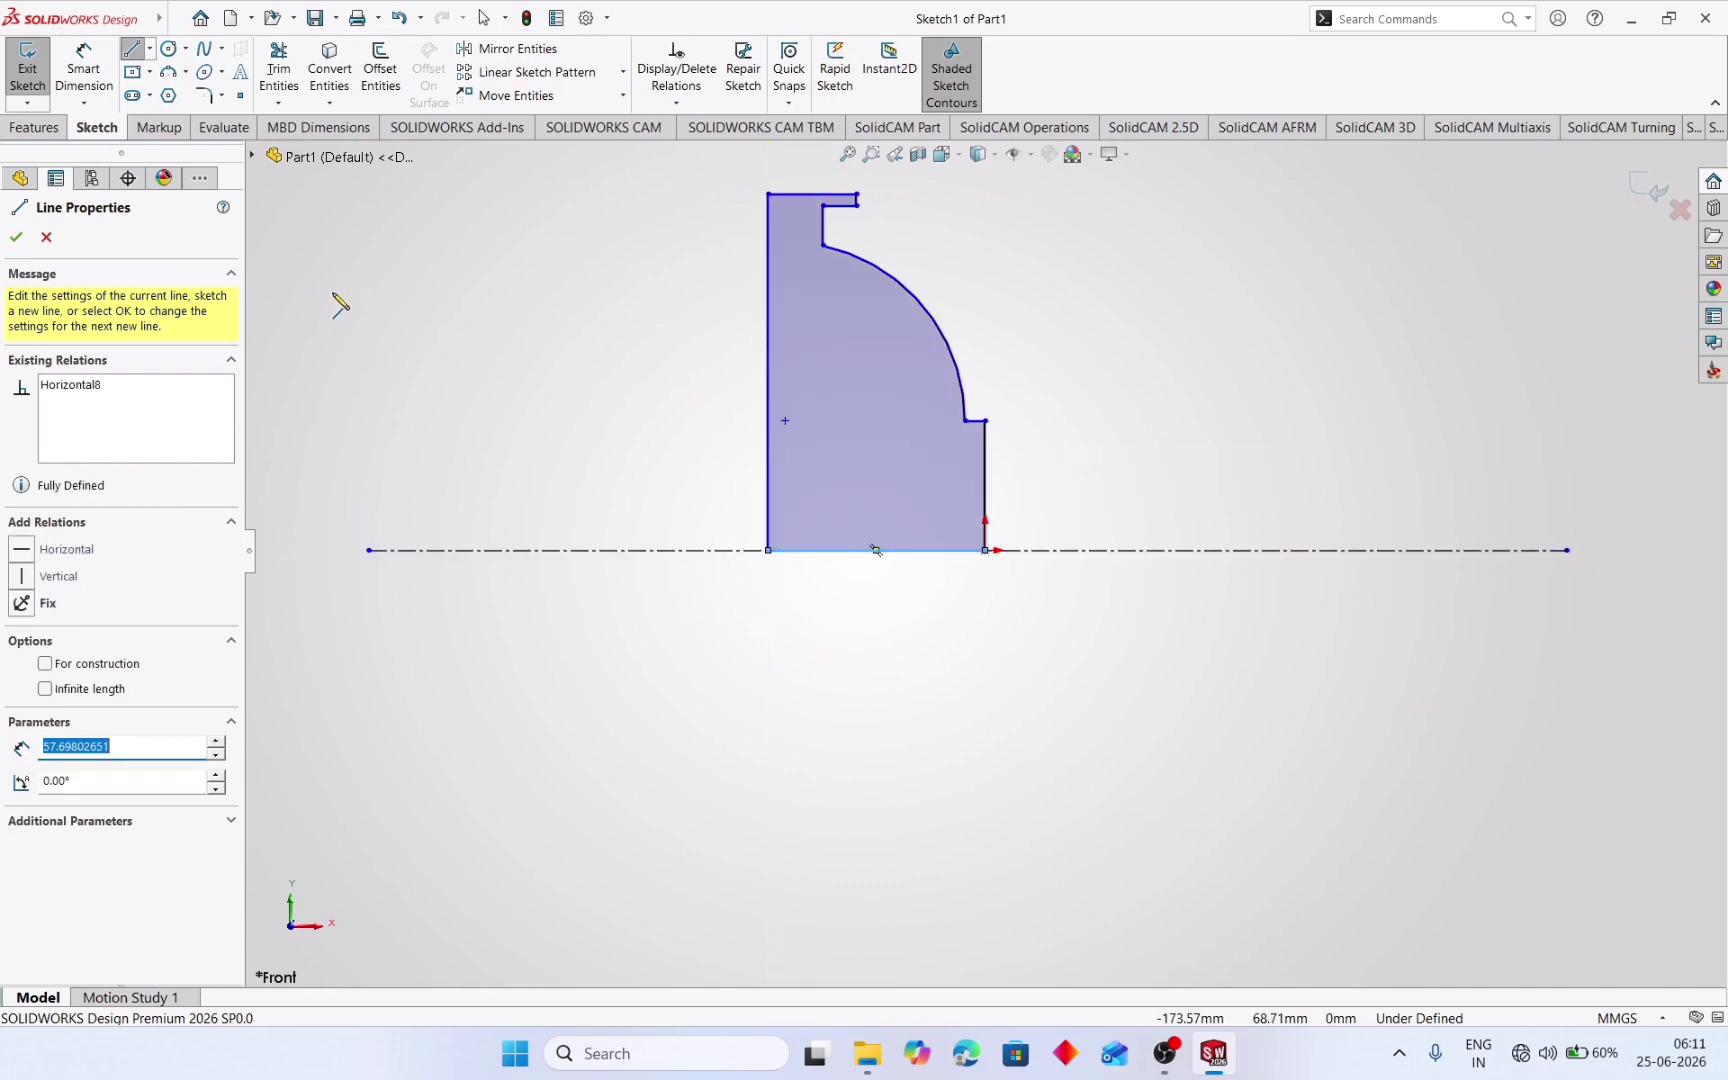
left_click(16, 240)
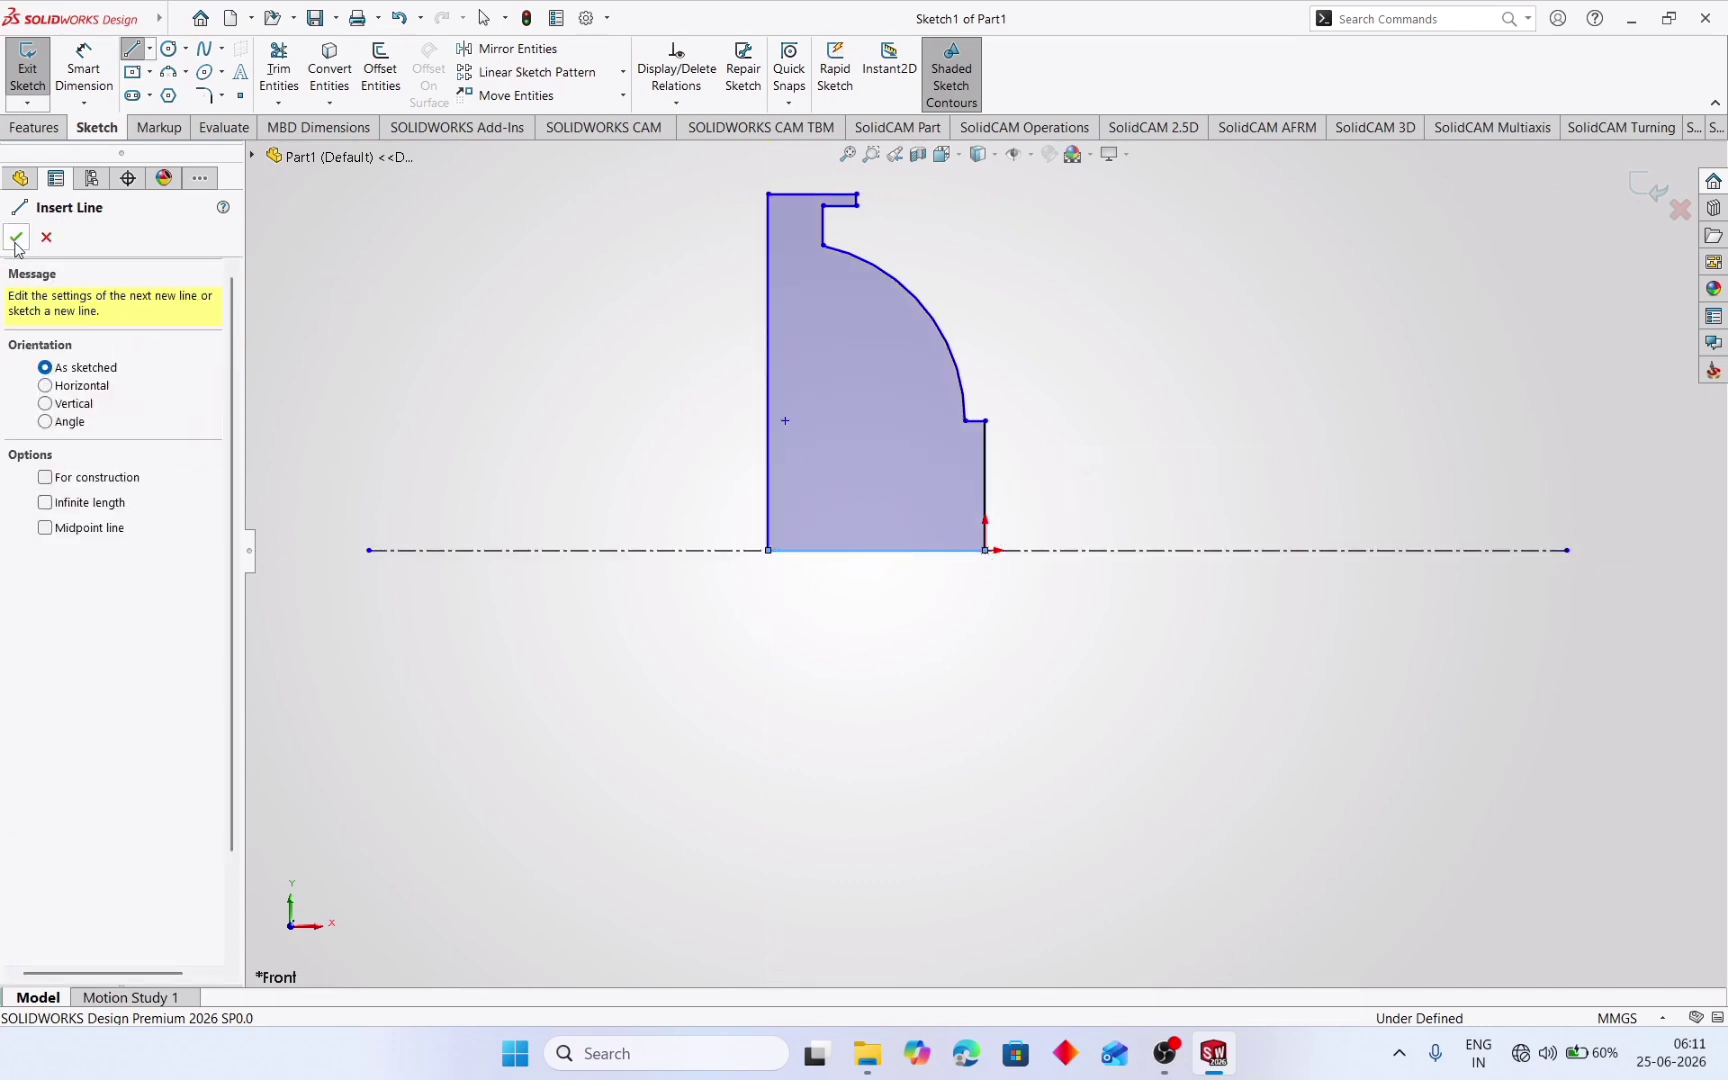
left_click(16, 240)
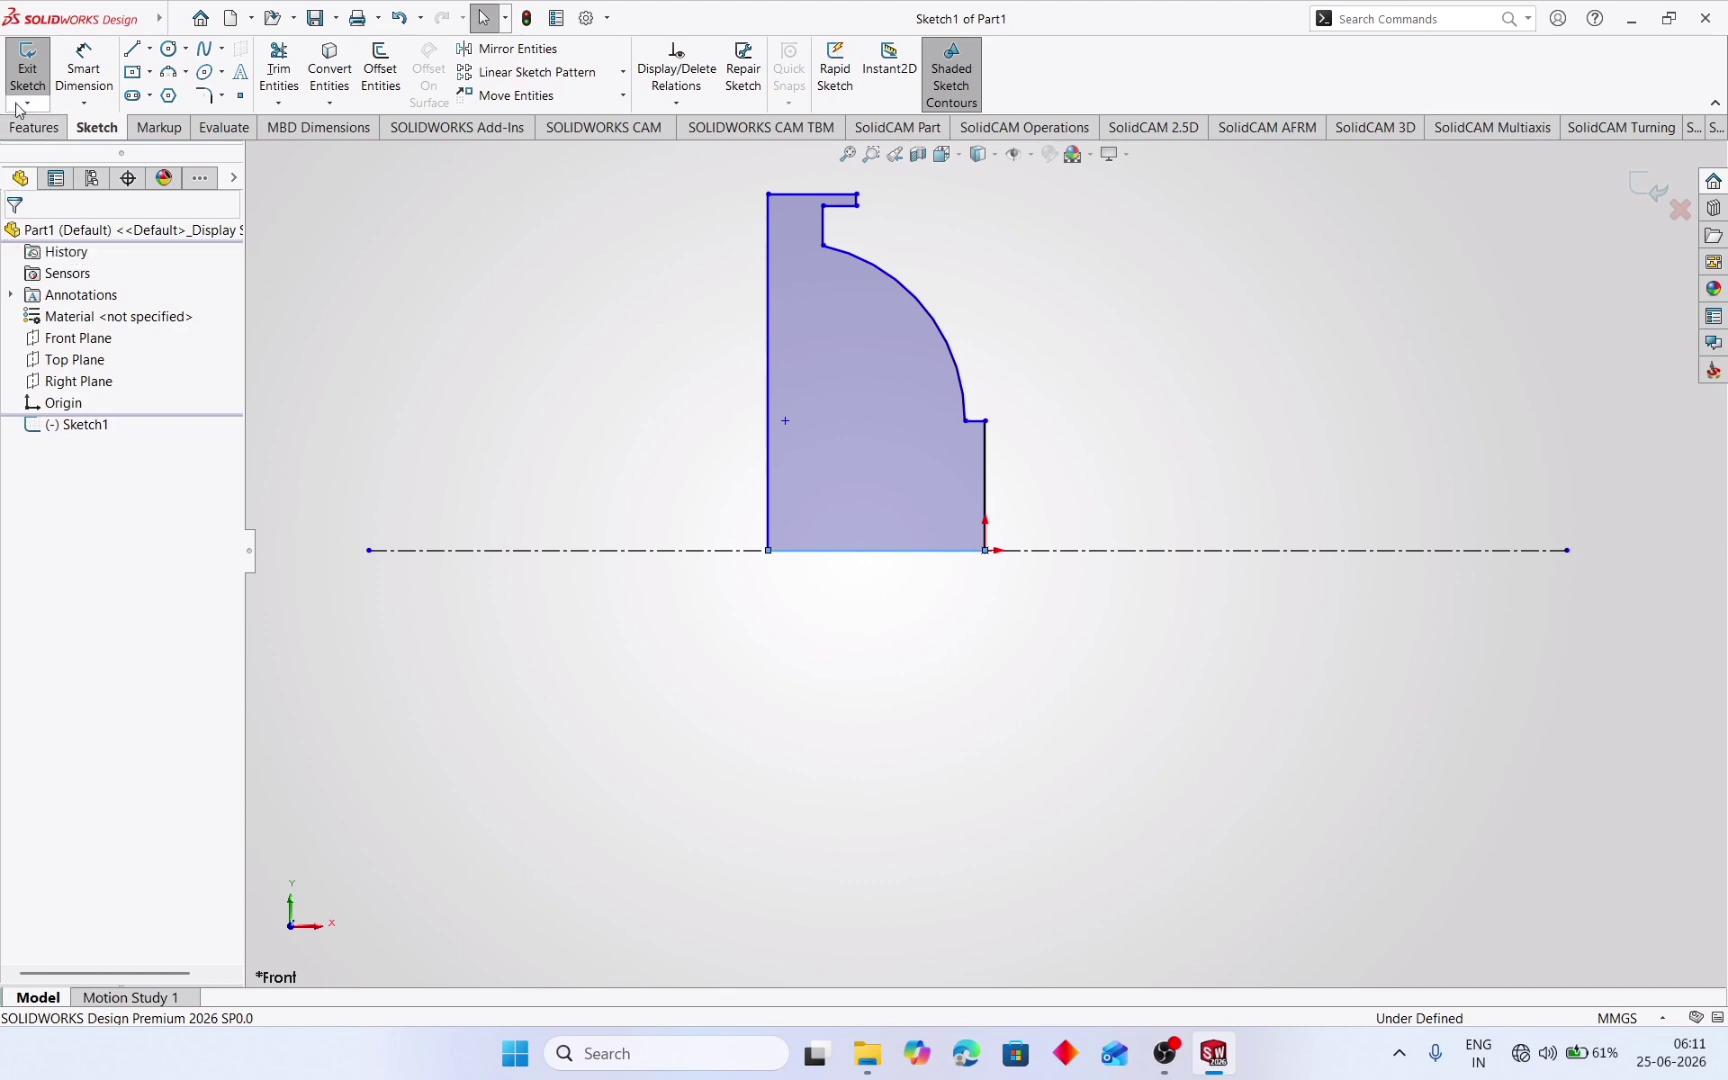
- Revolve the closed profile 360 degrees about its base line into a solid
left_click(25, 132)
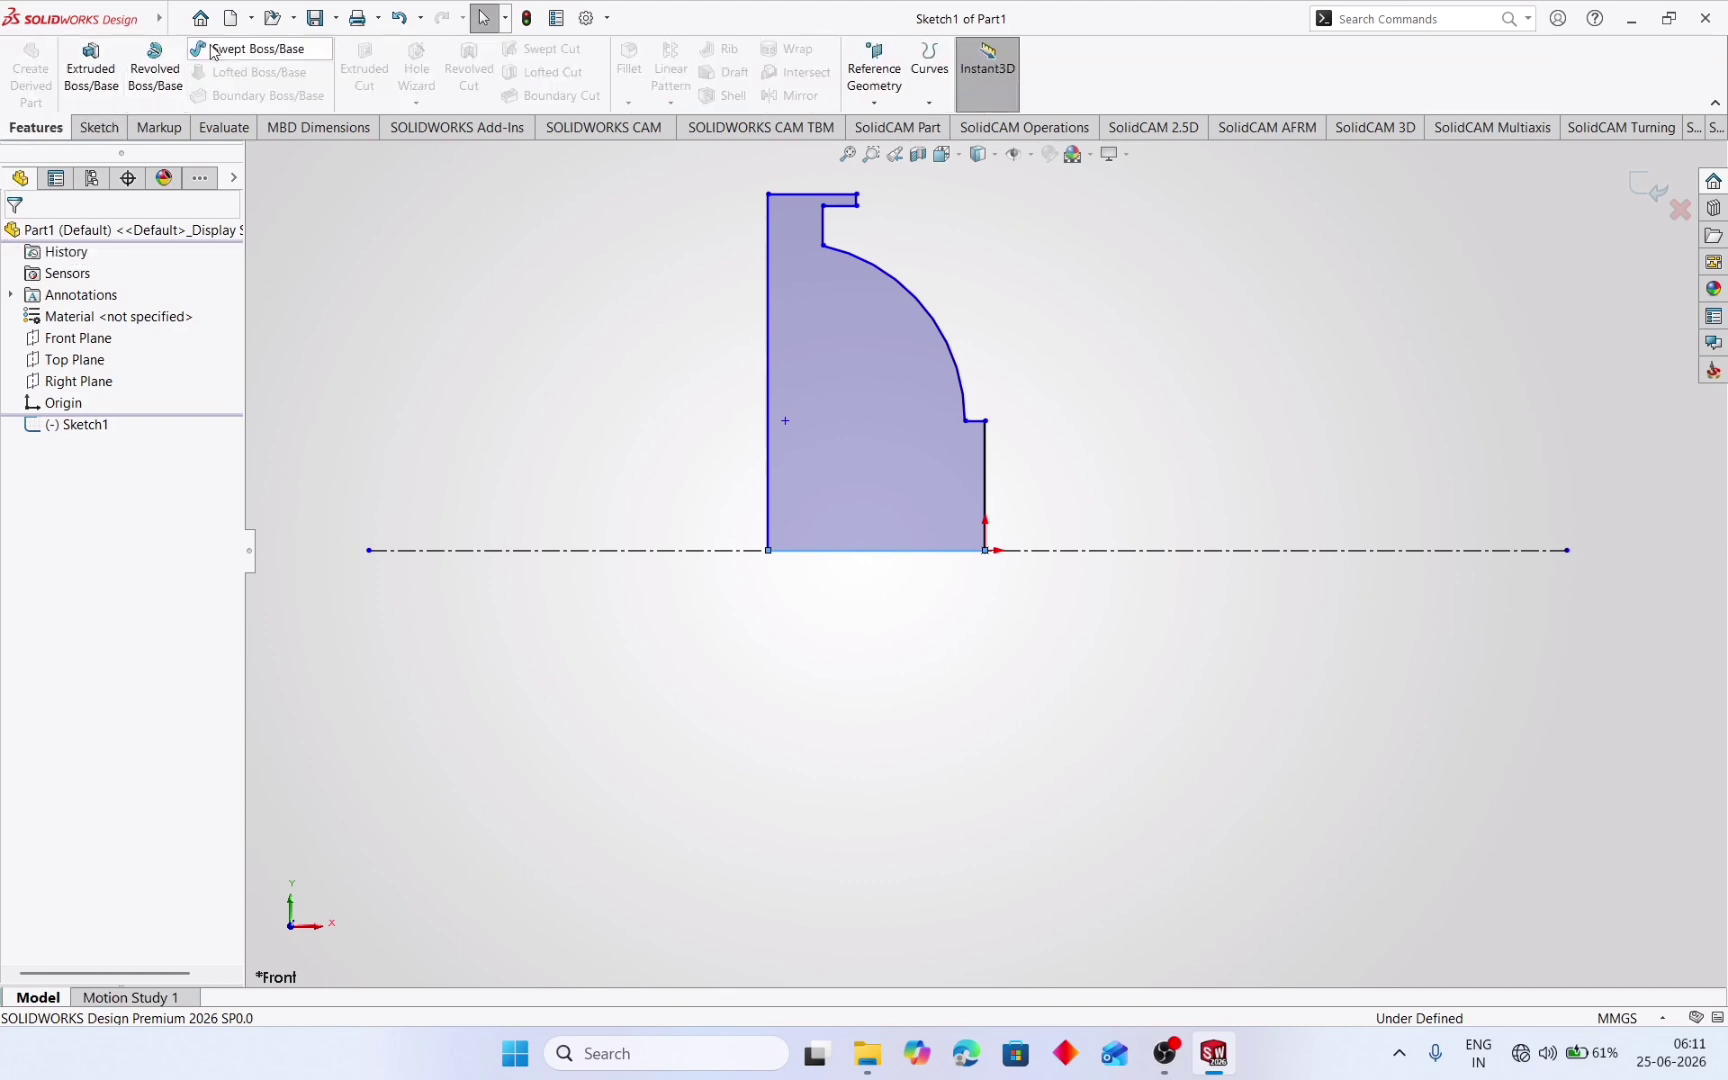
left_click(155, 78)
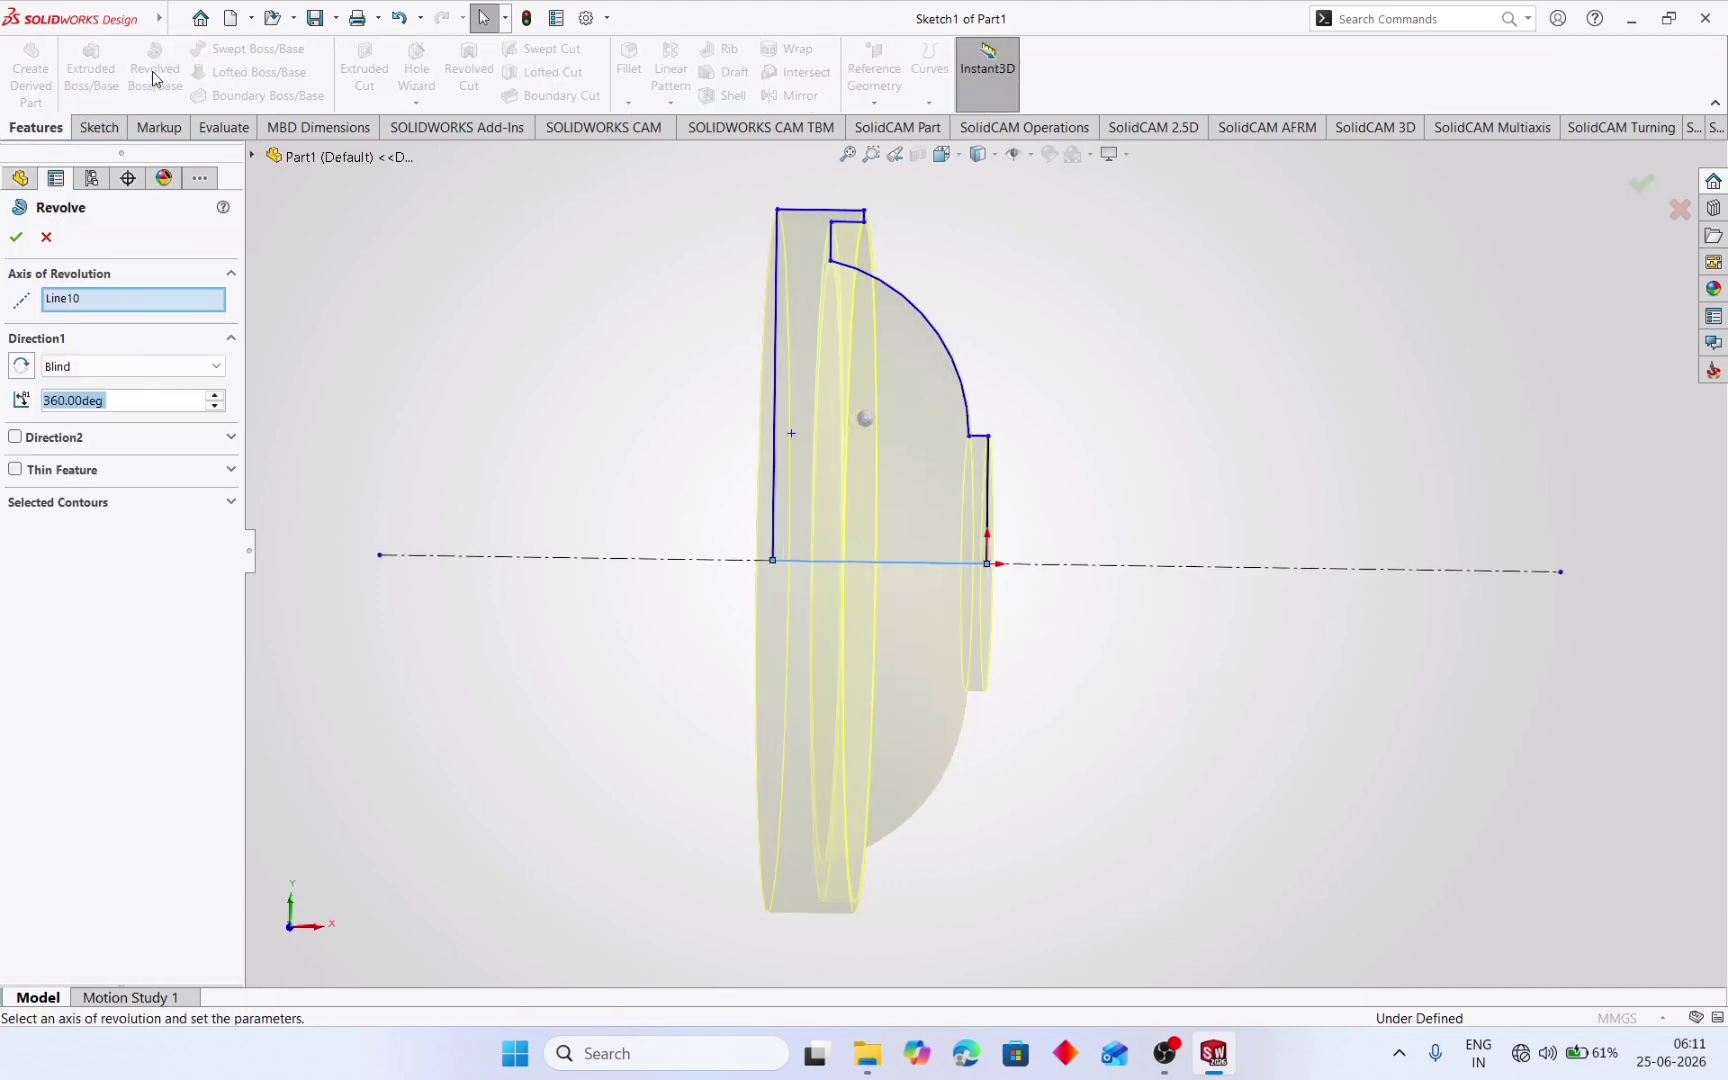
left_click(16, 236)
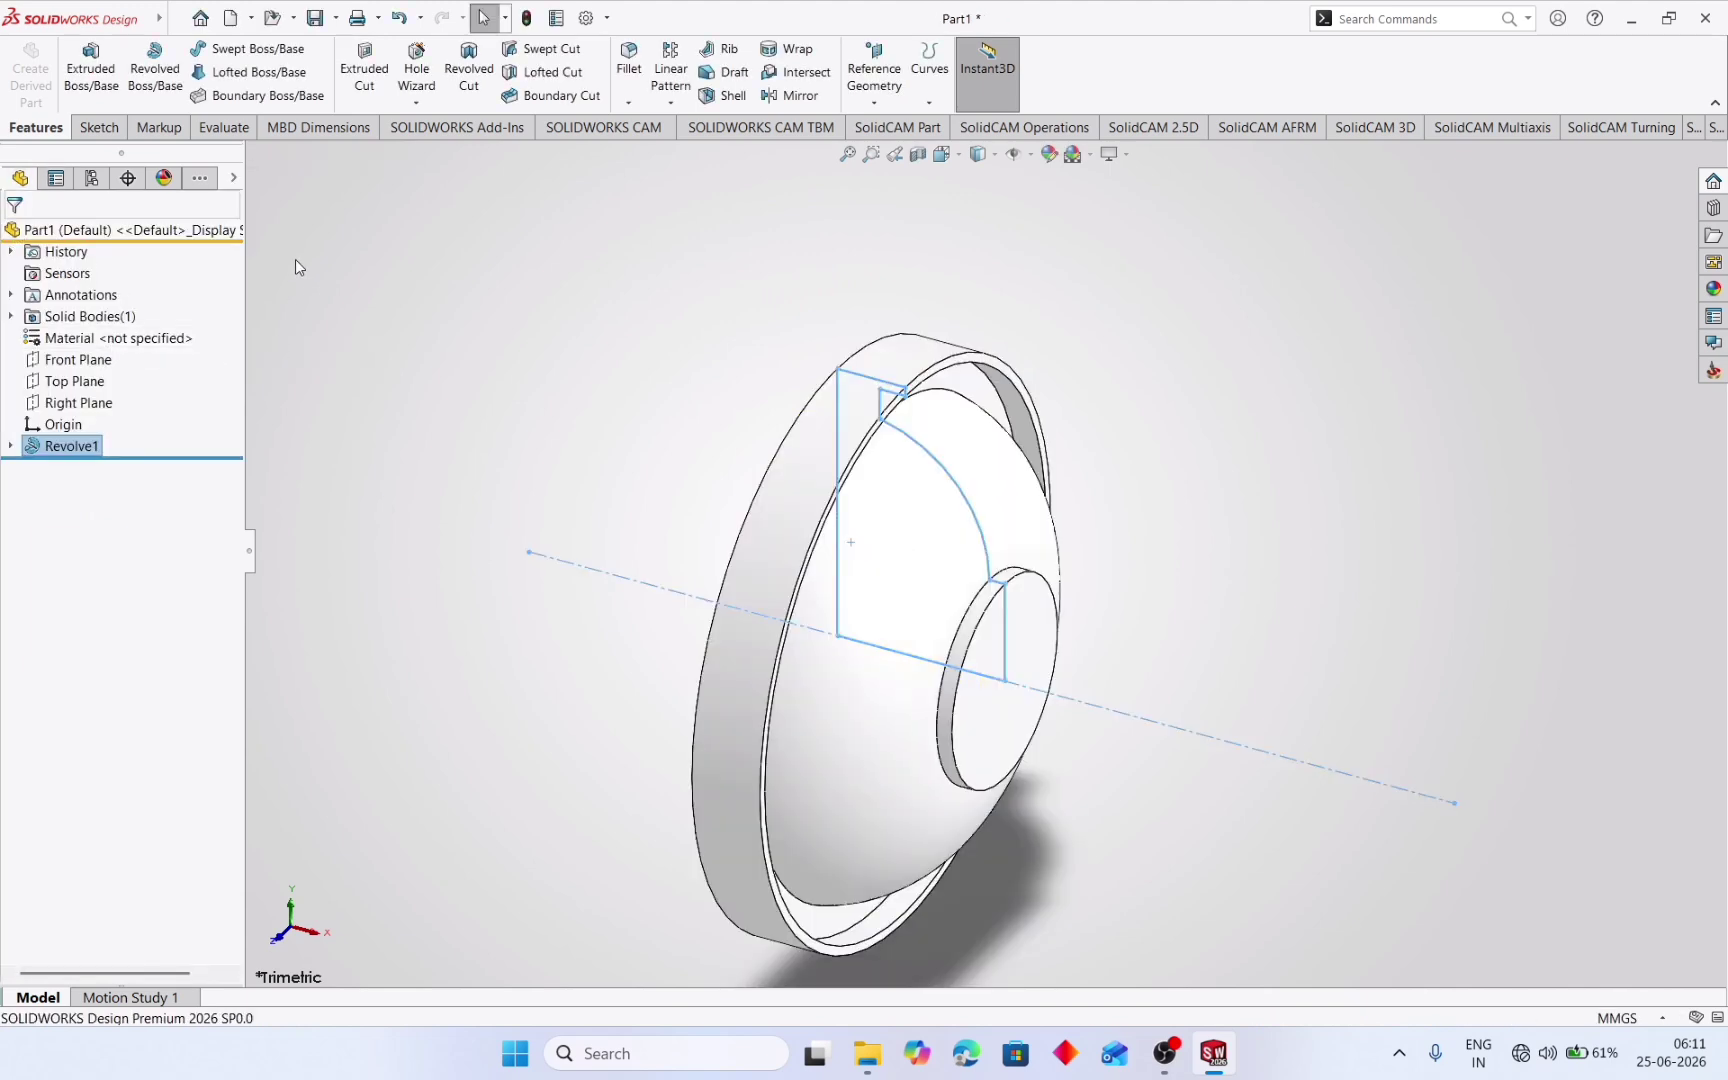
mouse_move(542, 385)
middle_mouse_down()
mouse_move(536, 301)
mouse_move(528, 355)
middle_mouse_up()
scroll(530, 358, "up", 3)
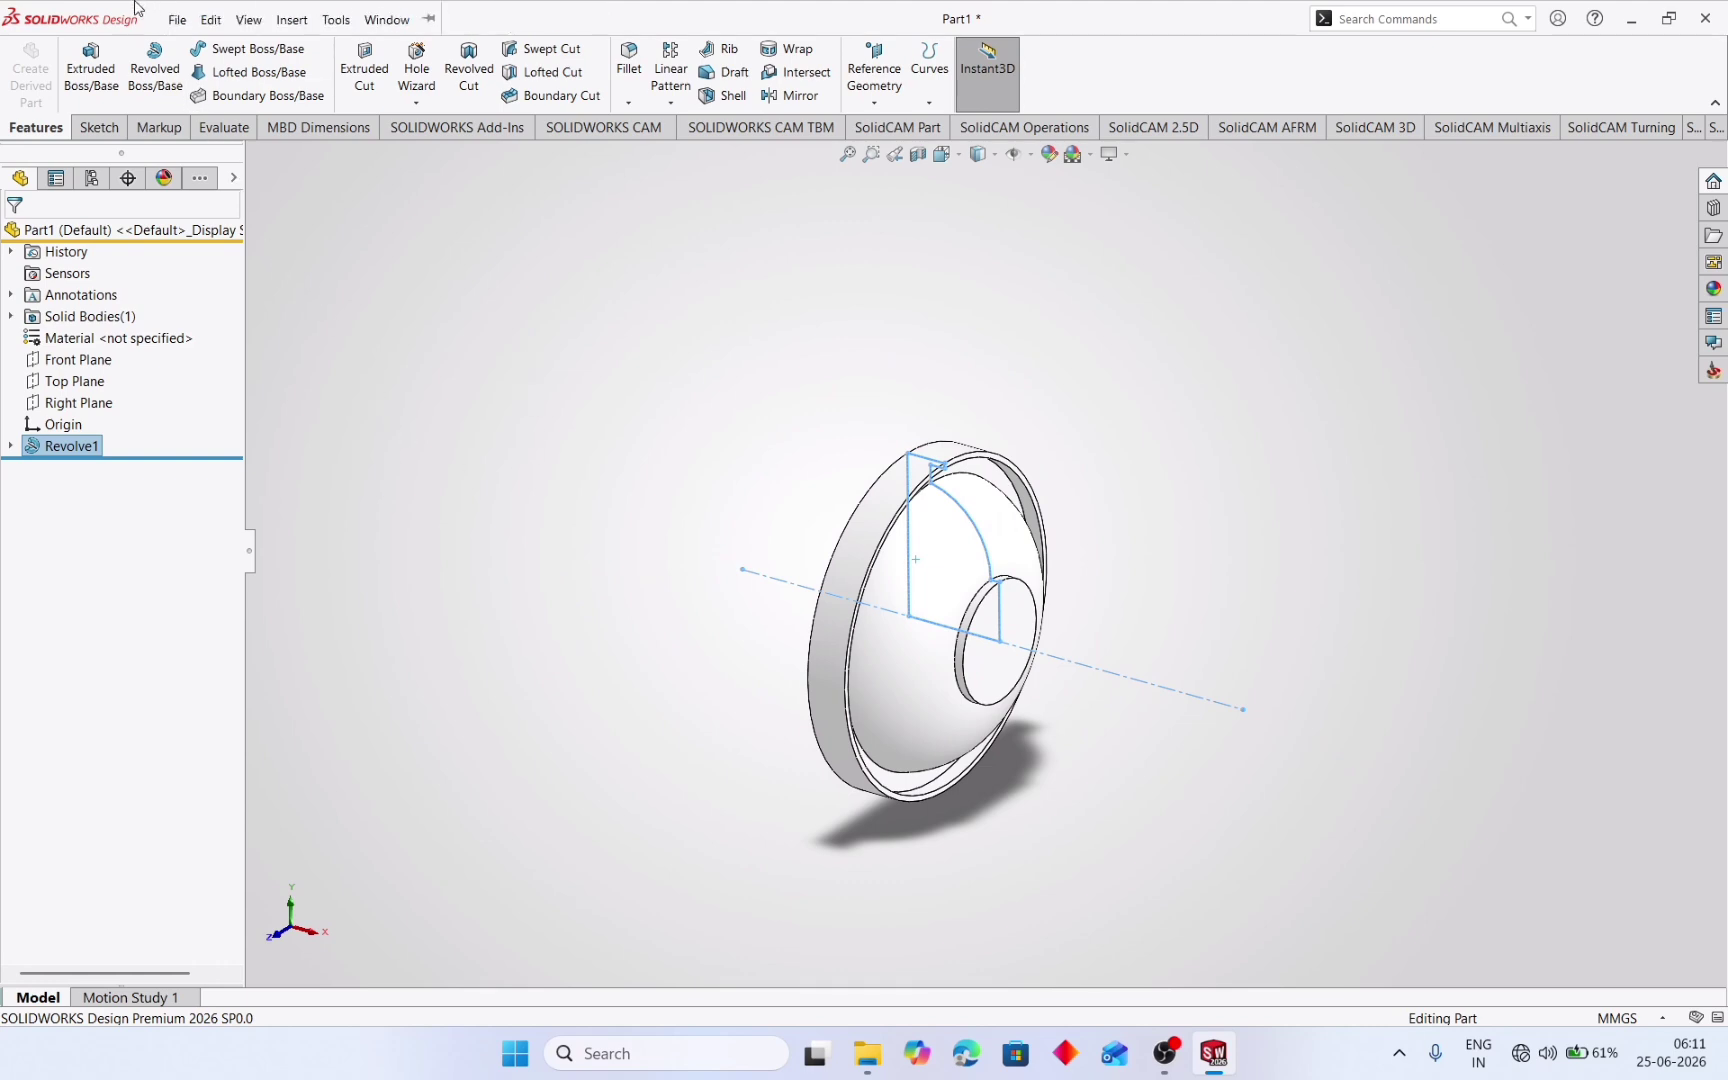
left_click(172, 22)
mouse_move(362, 28)
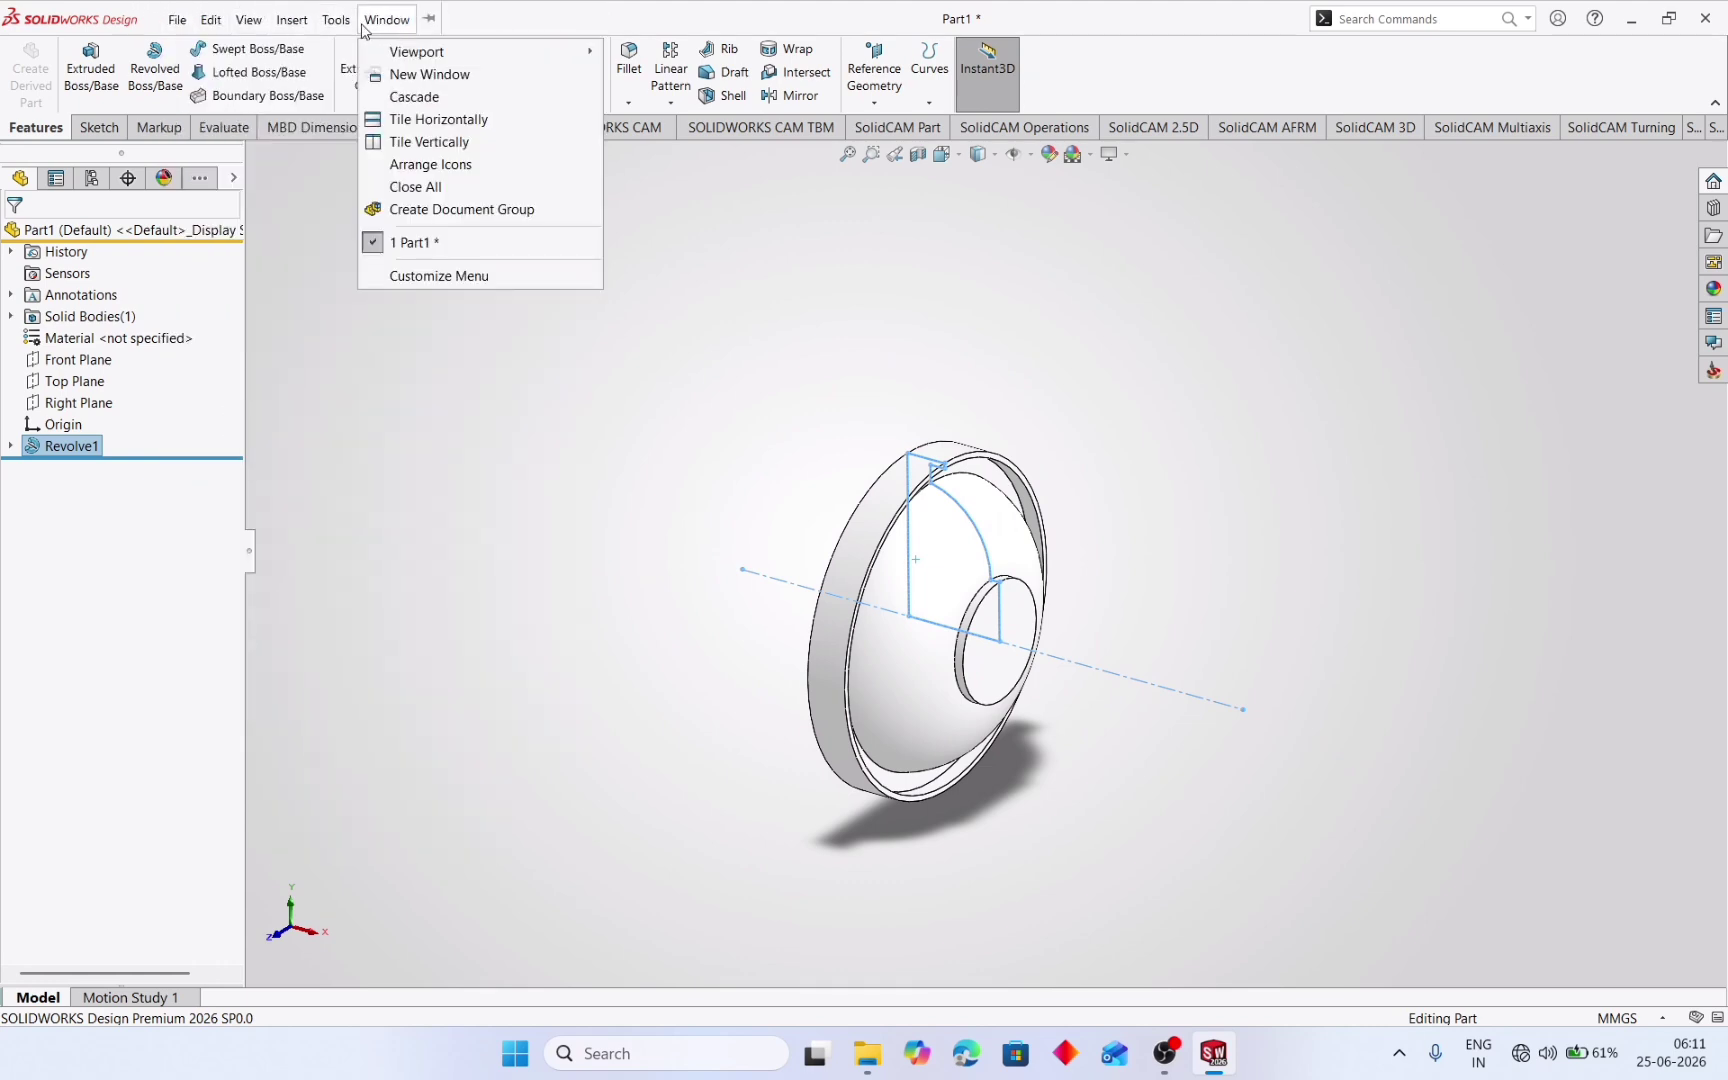
left_click(716, 324)
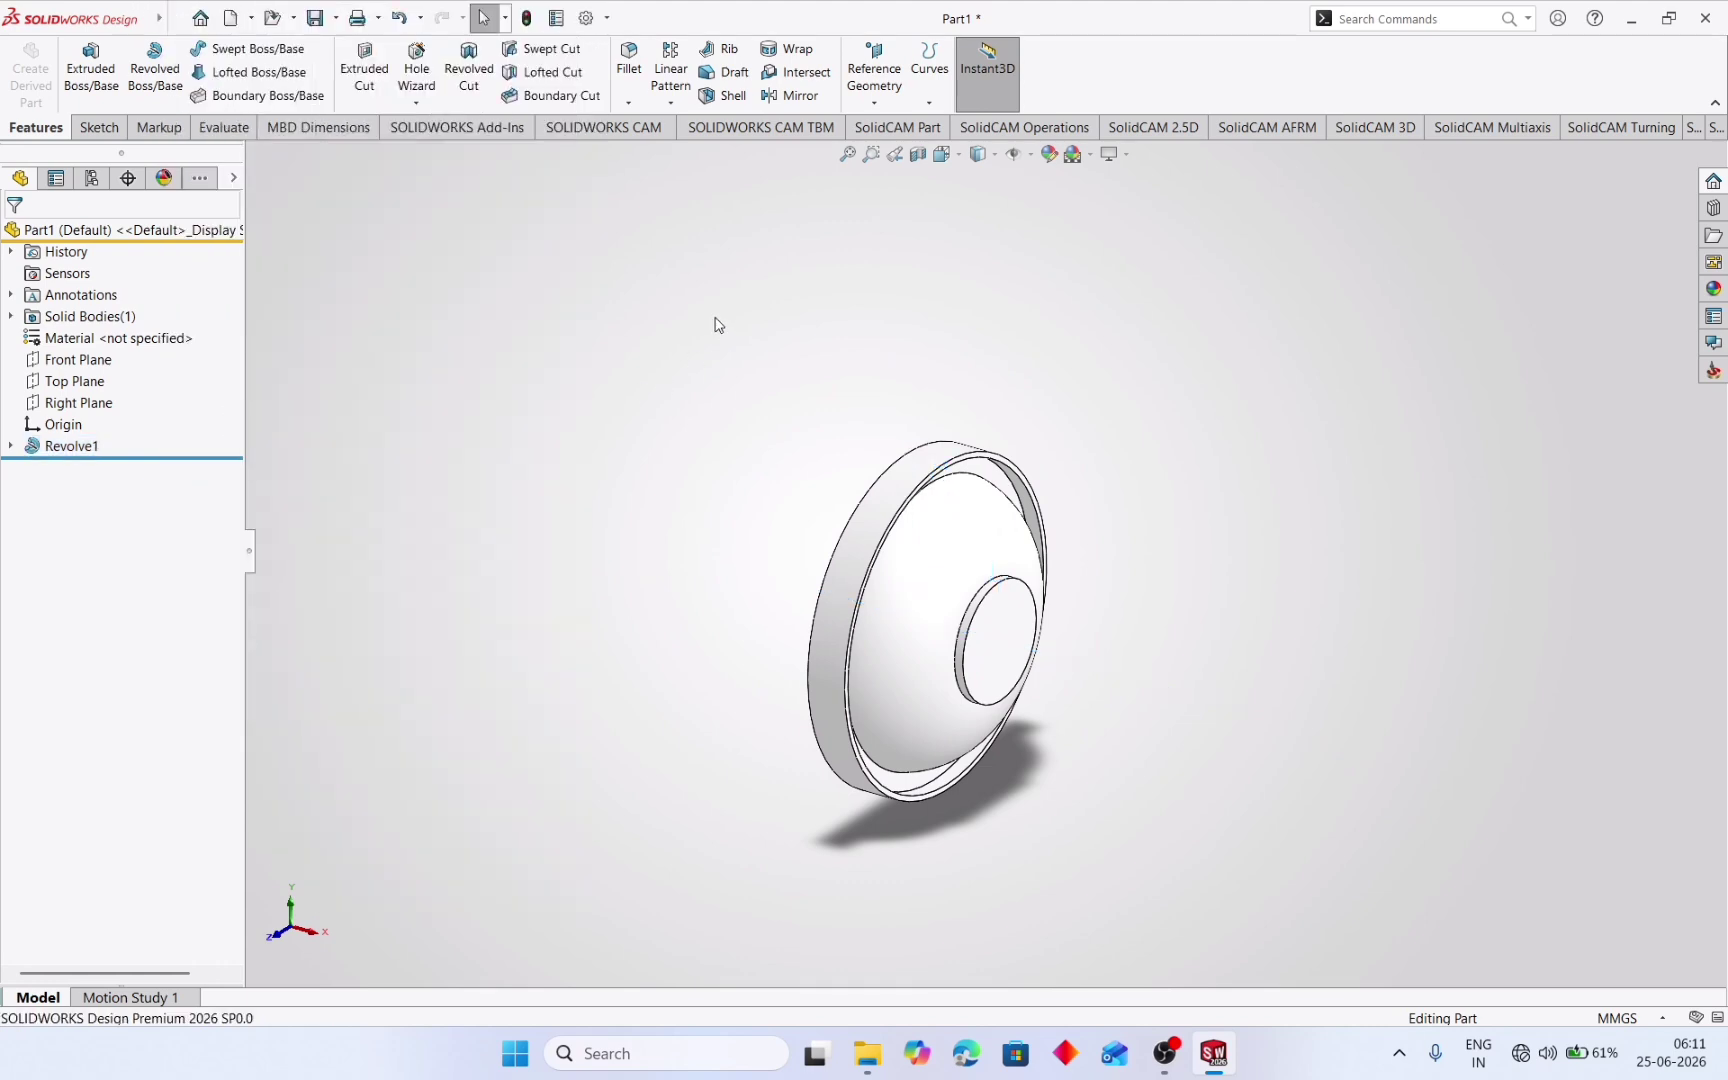
- Save the part as ROUND CAVITY in the COMPANY DESIGN folder
left_click(316, 24)
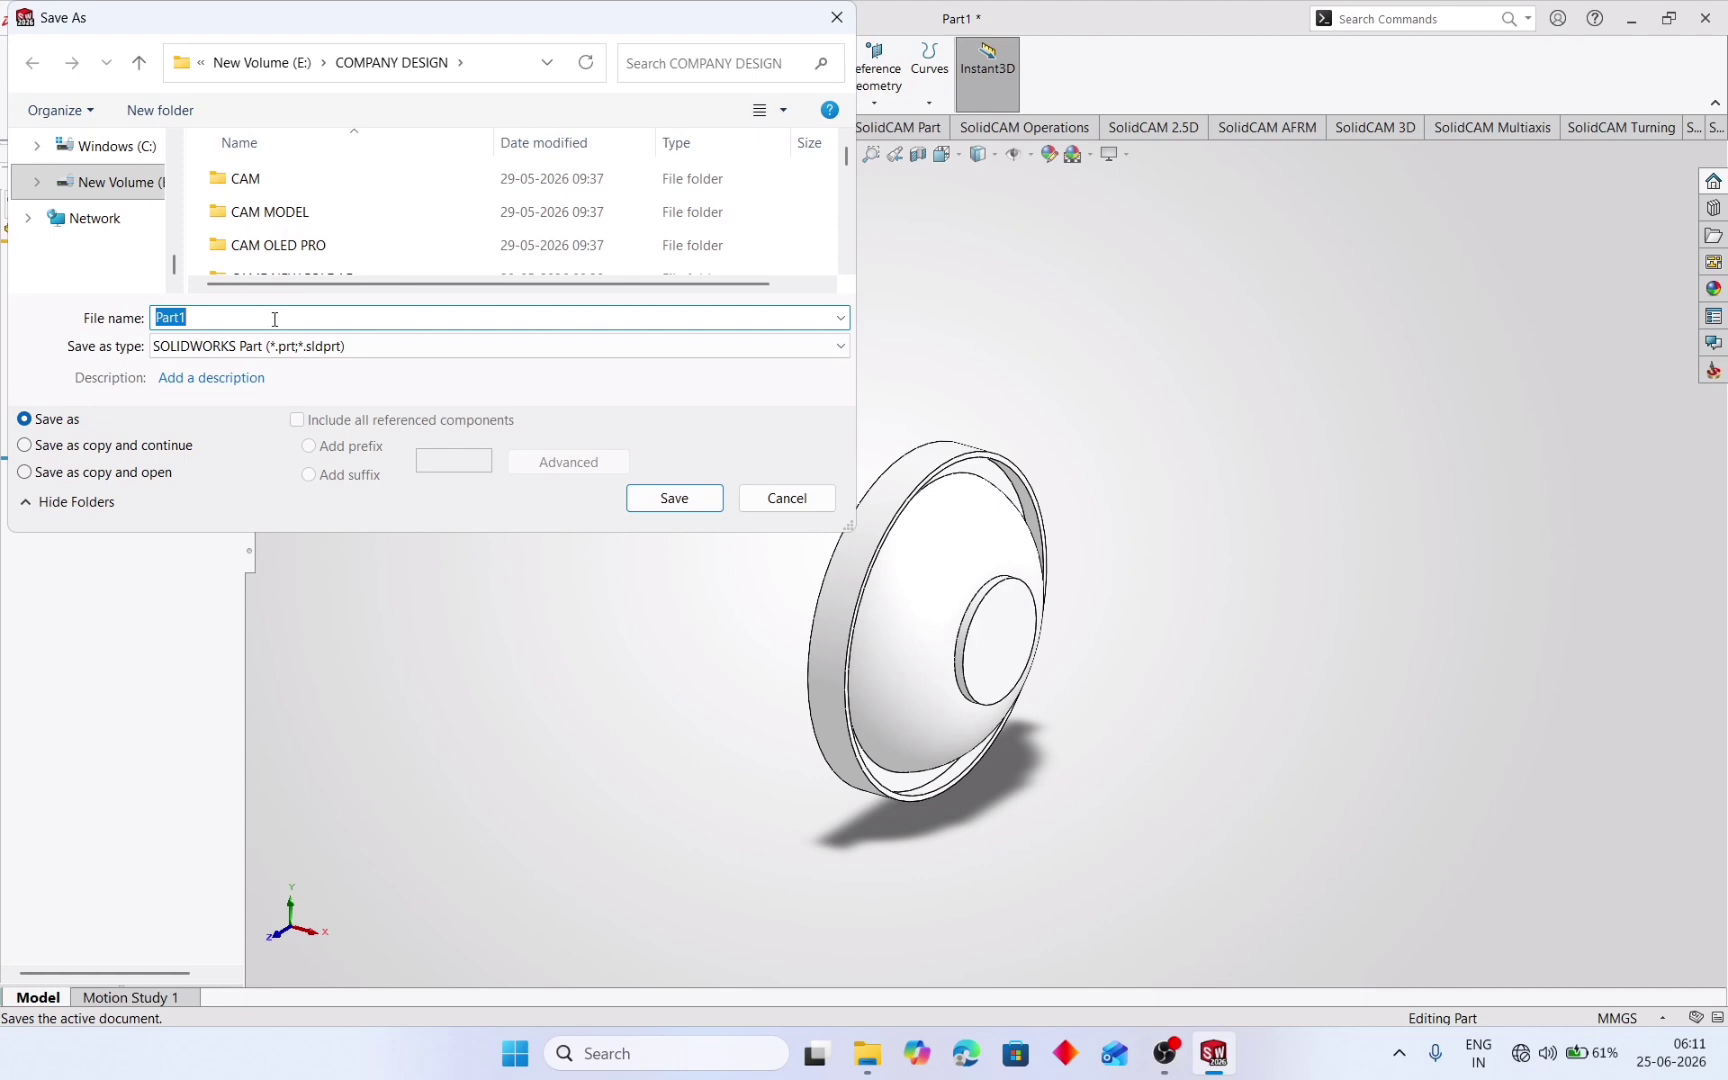
type("R")
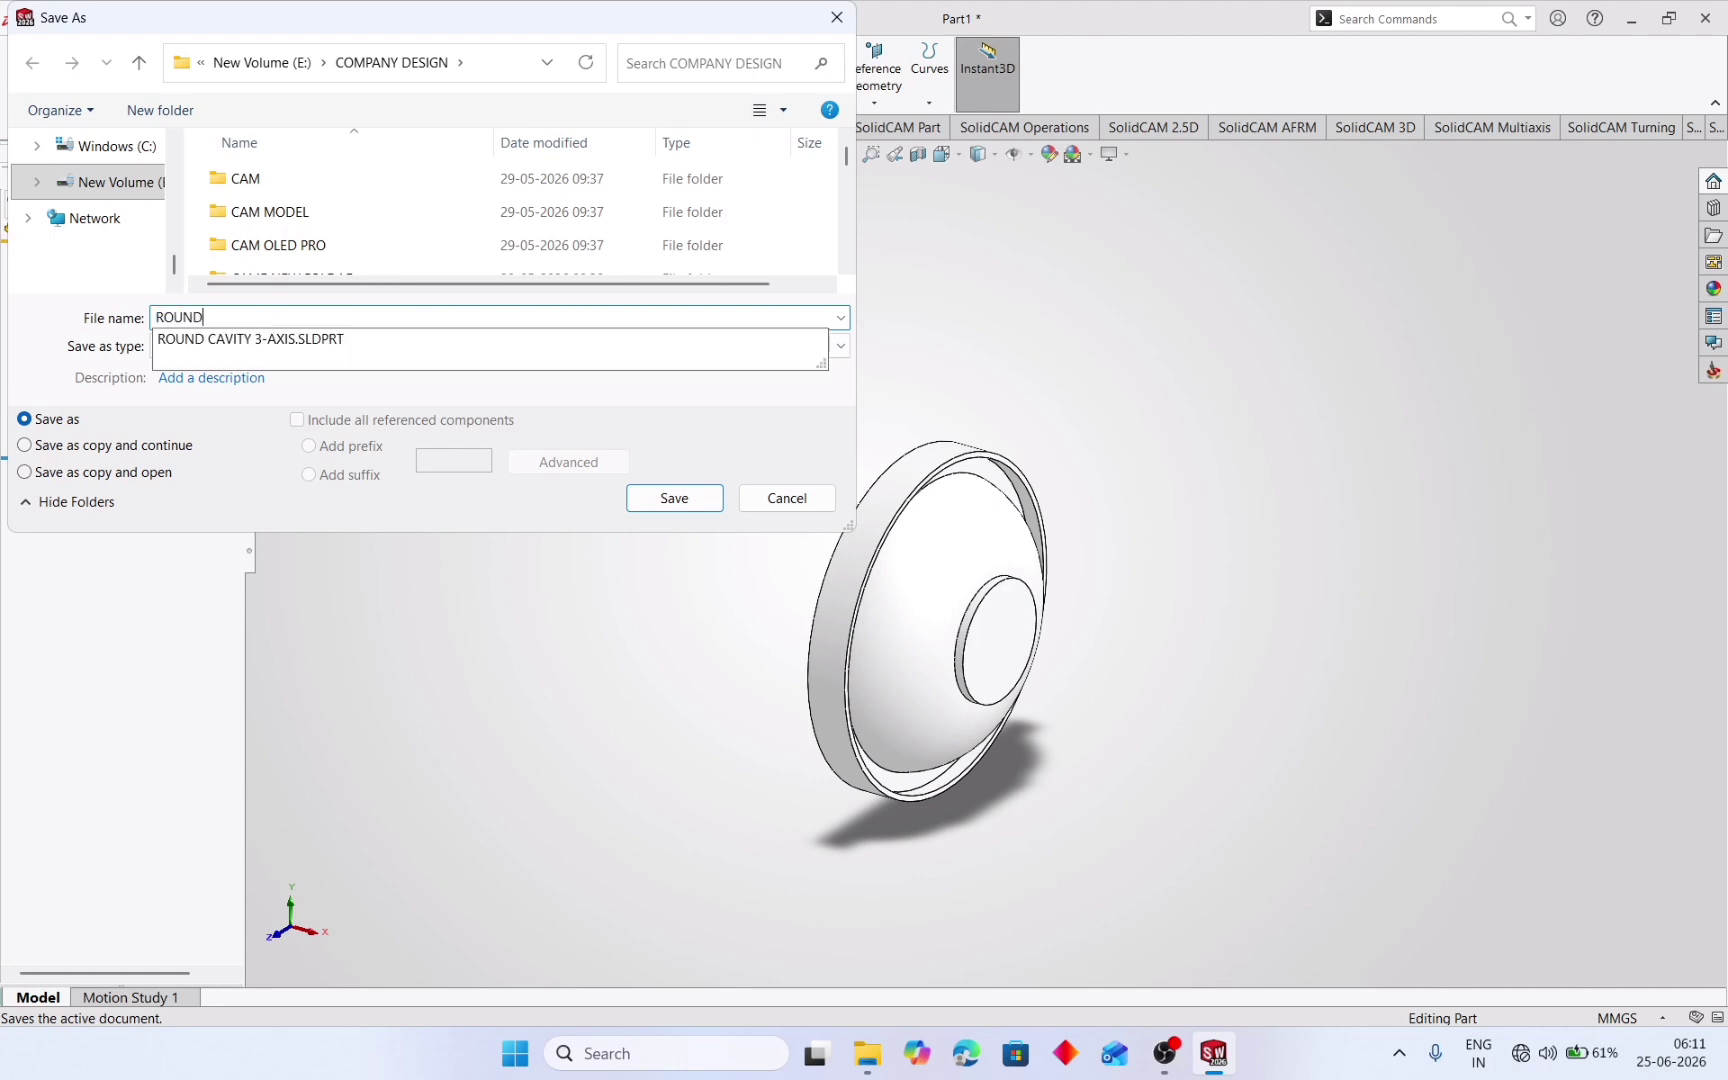
type("OUND CAVITY")
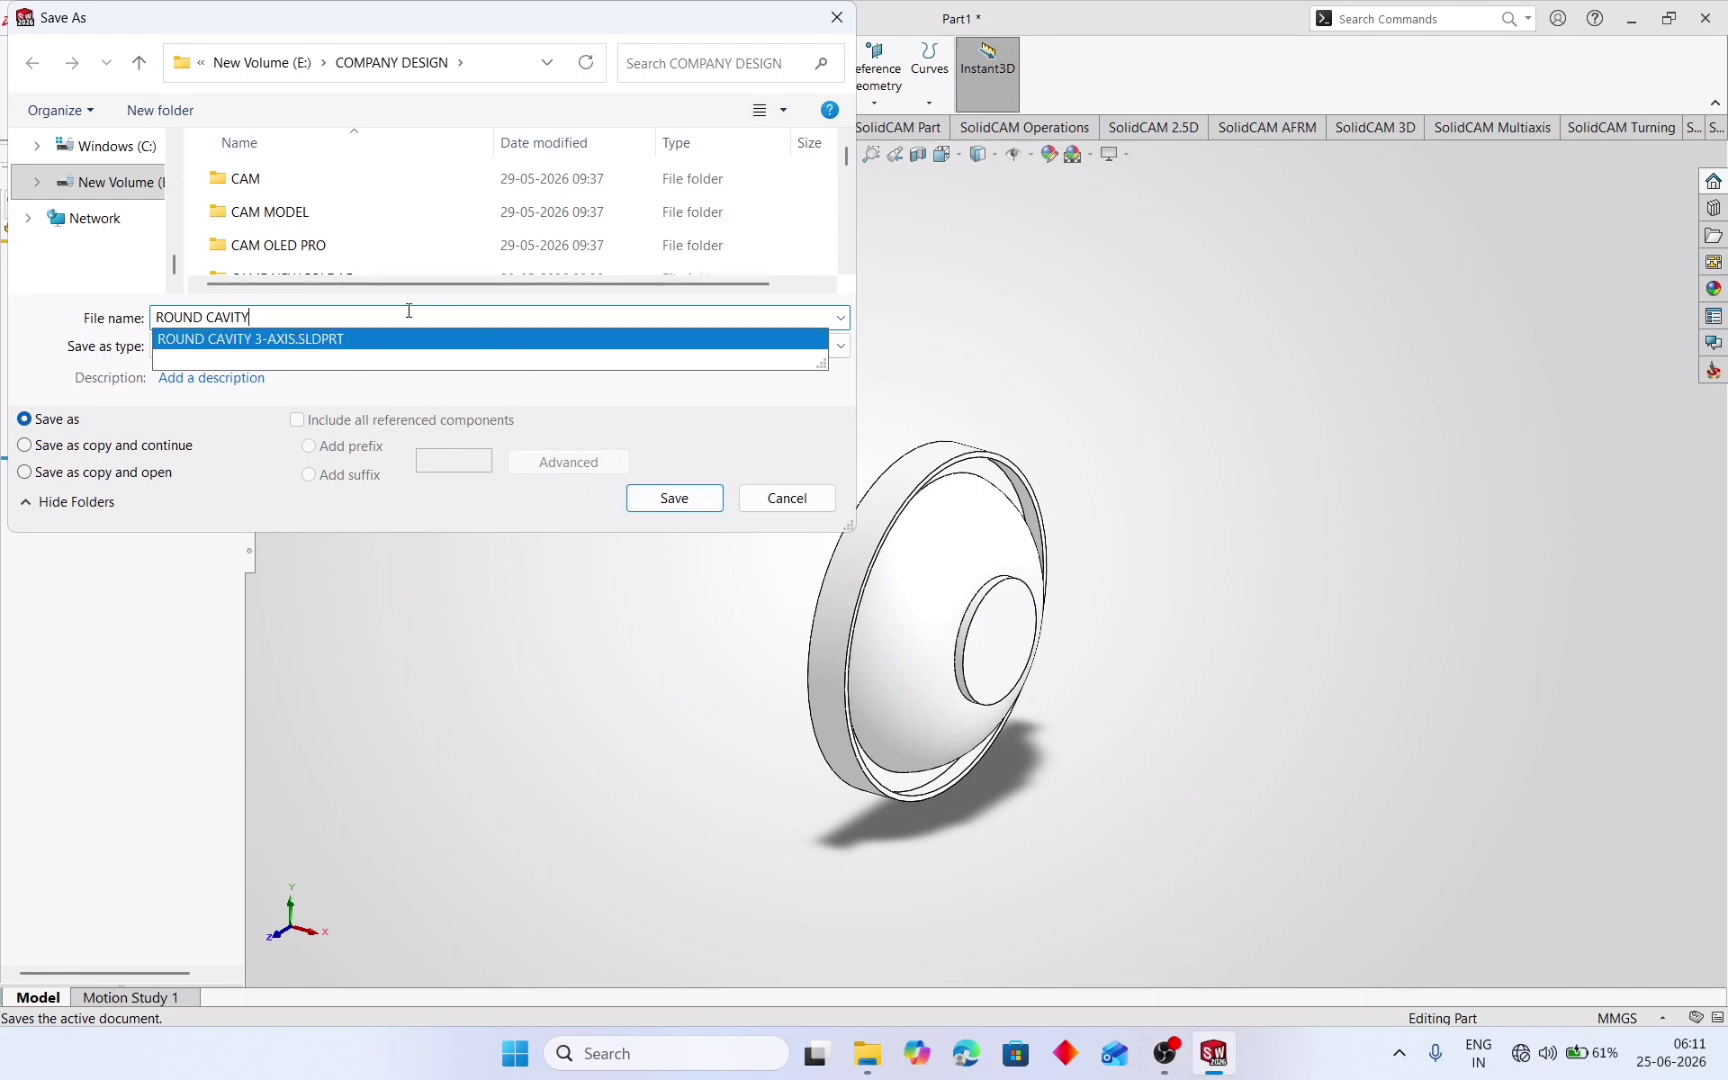
left_click(676, 498)
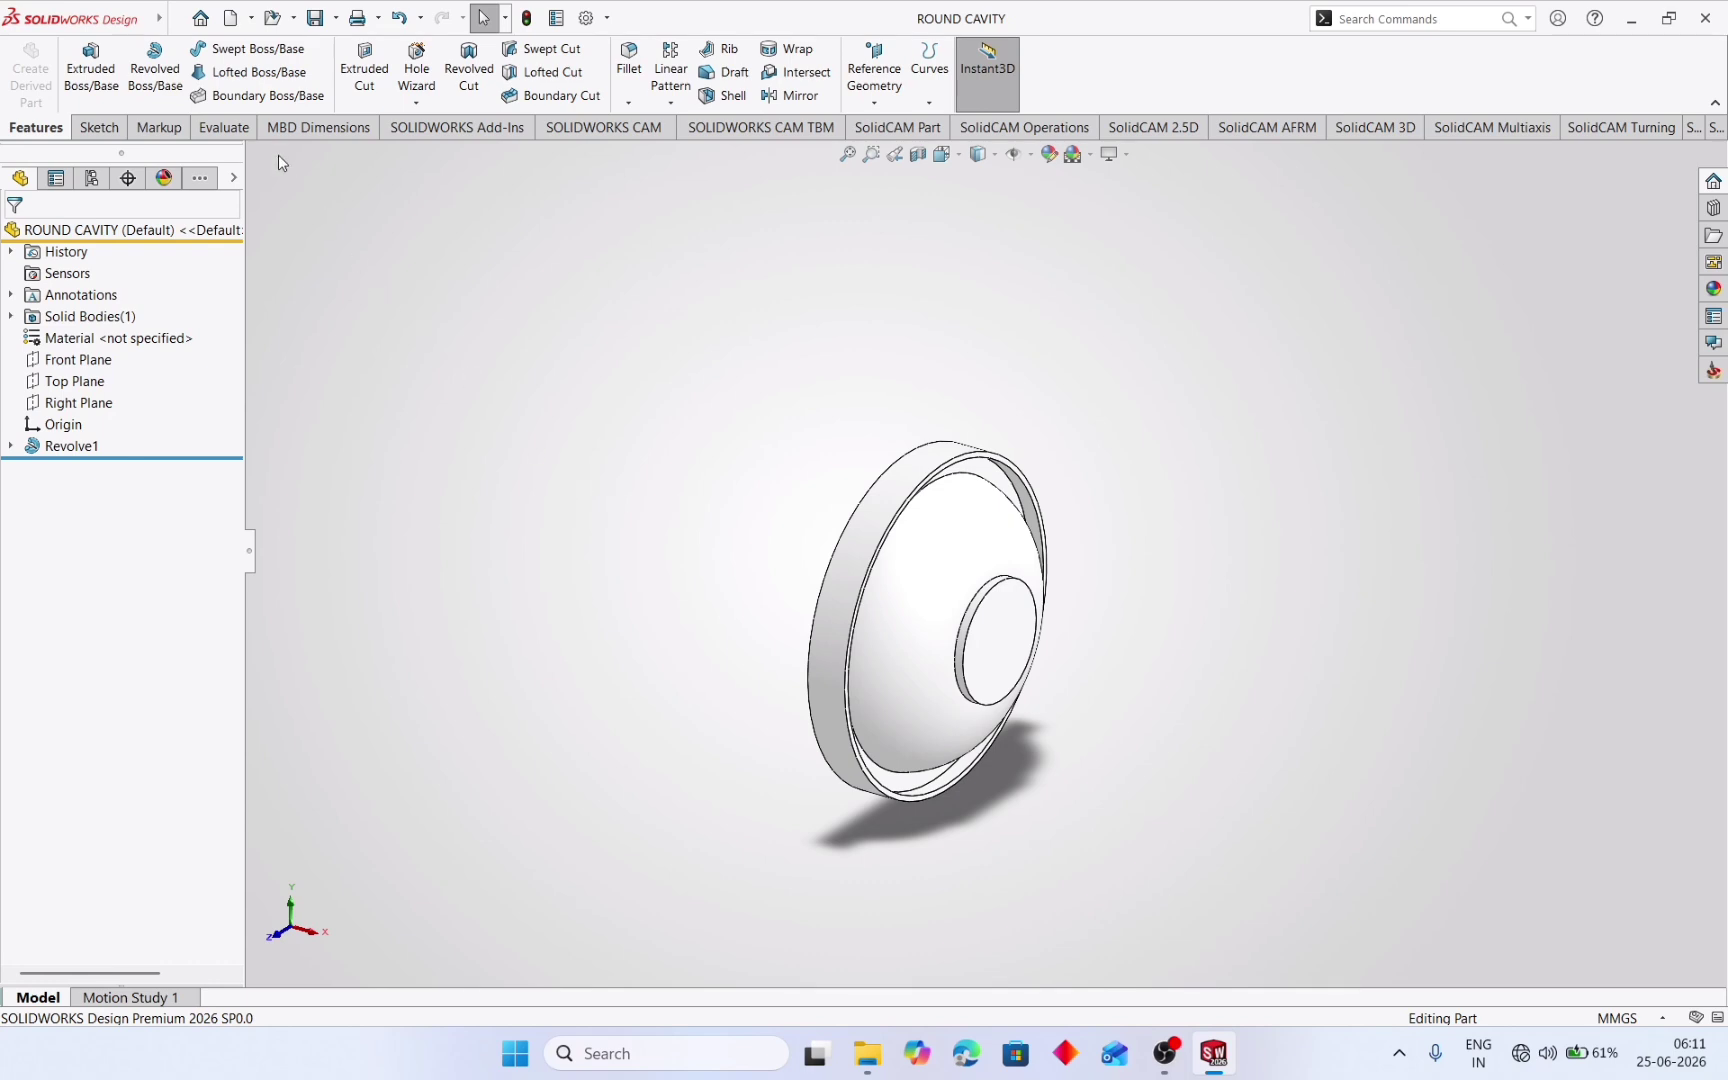
- Create an external metric SolidCAM milling part named ROUND CAVITY and choose the gMilling_3x CNC machine
left_click(166, 19)
mouse_move(336, 20)
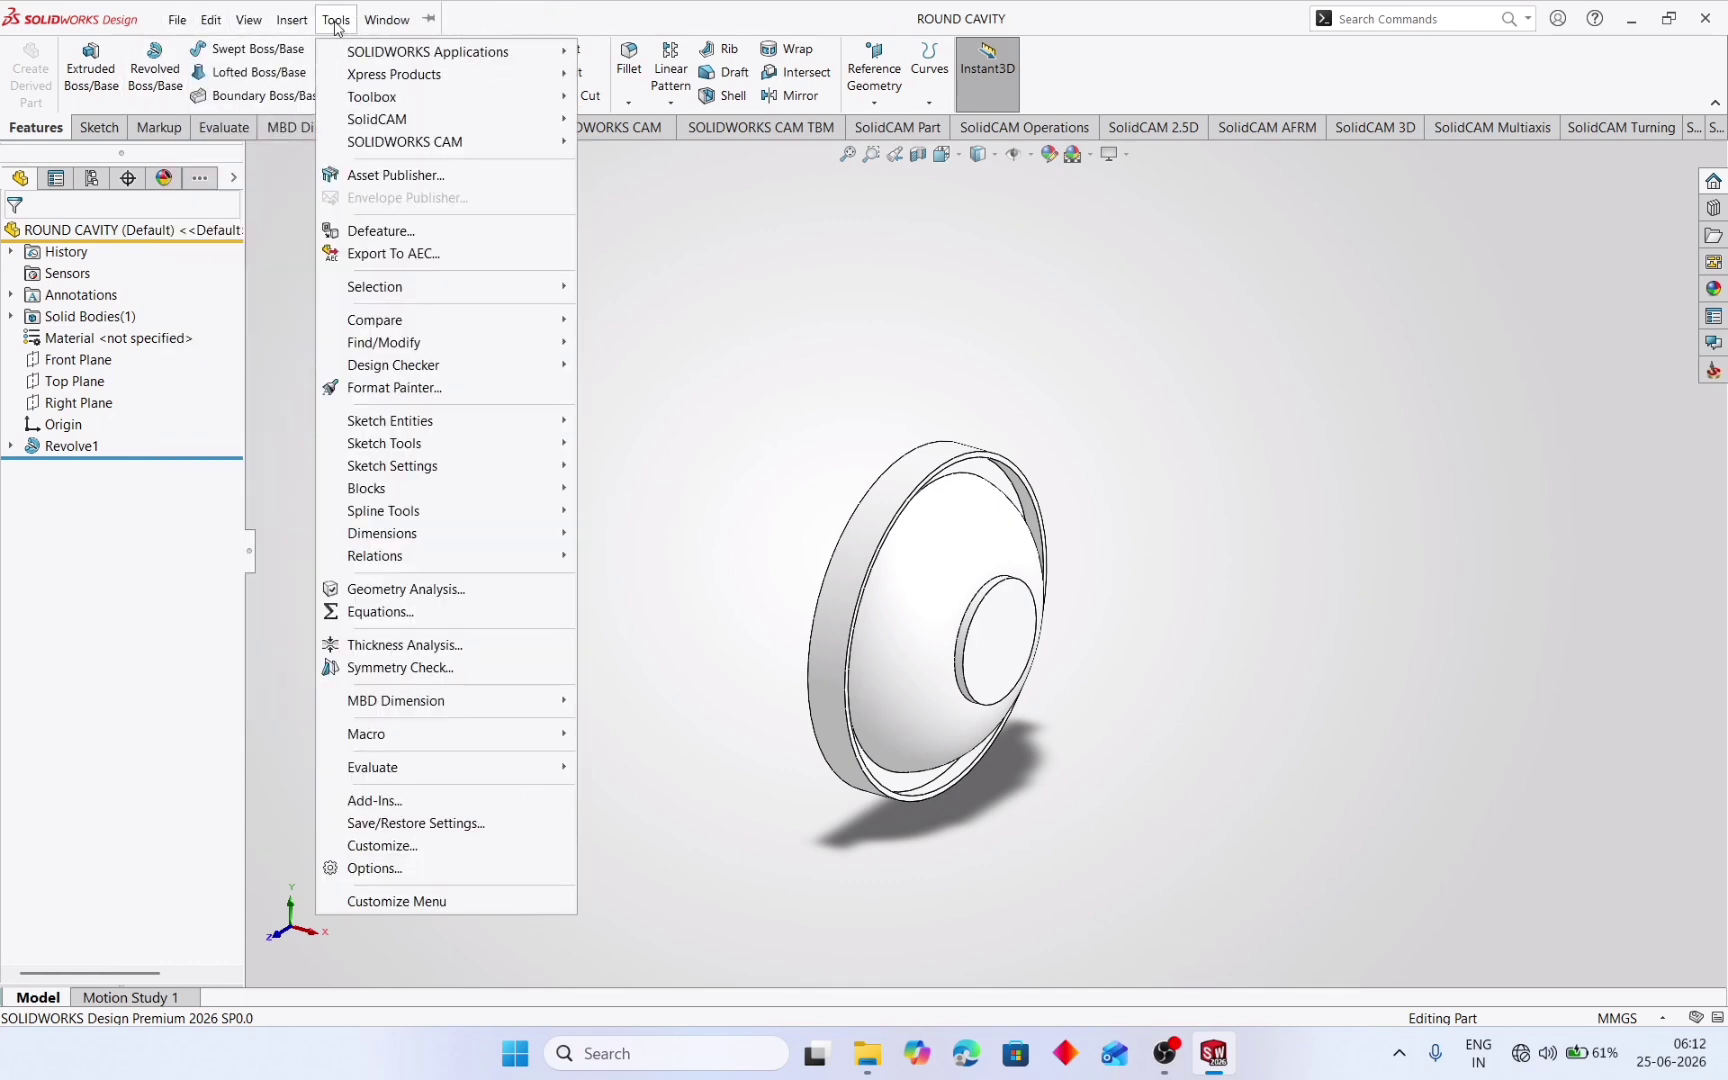
mouse_move(408, 125)
mouse_move(775, 119)
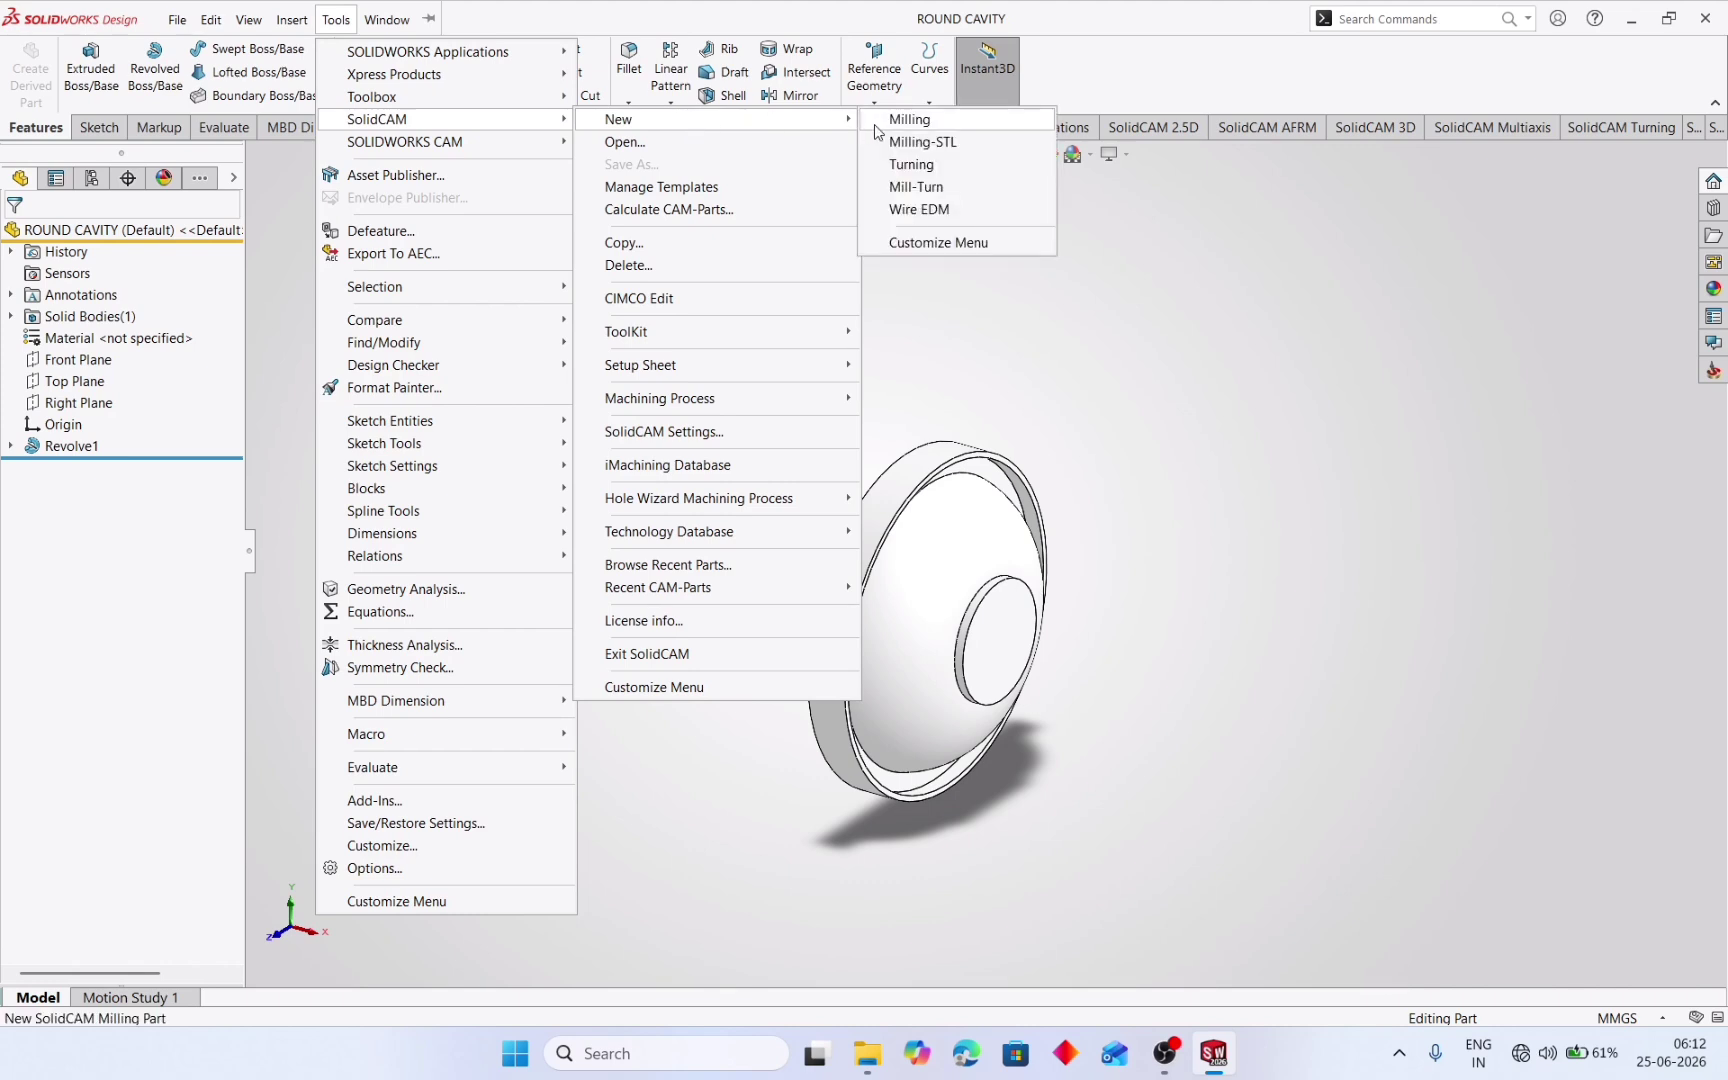
left_click(955, 124)
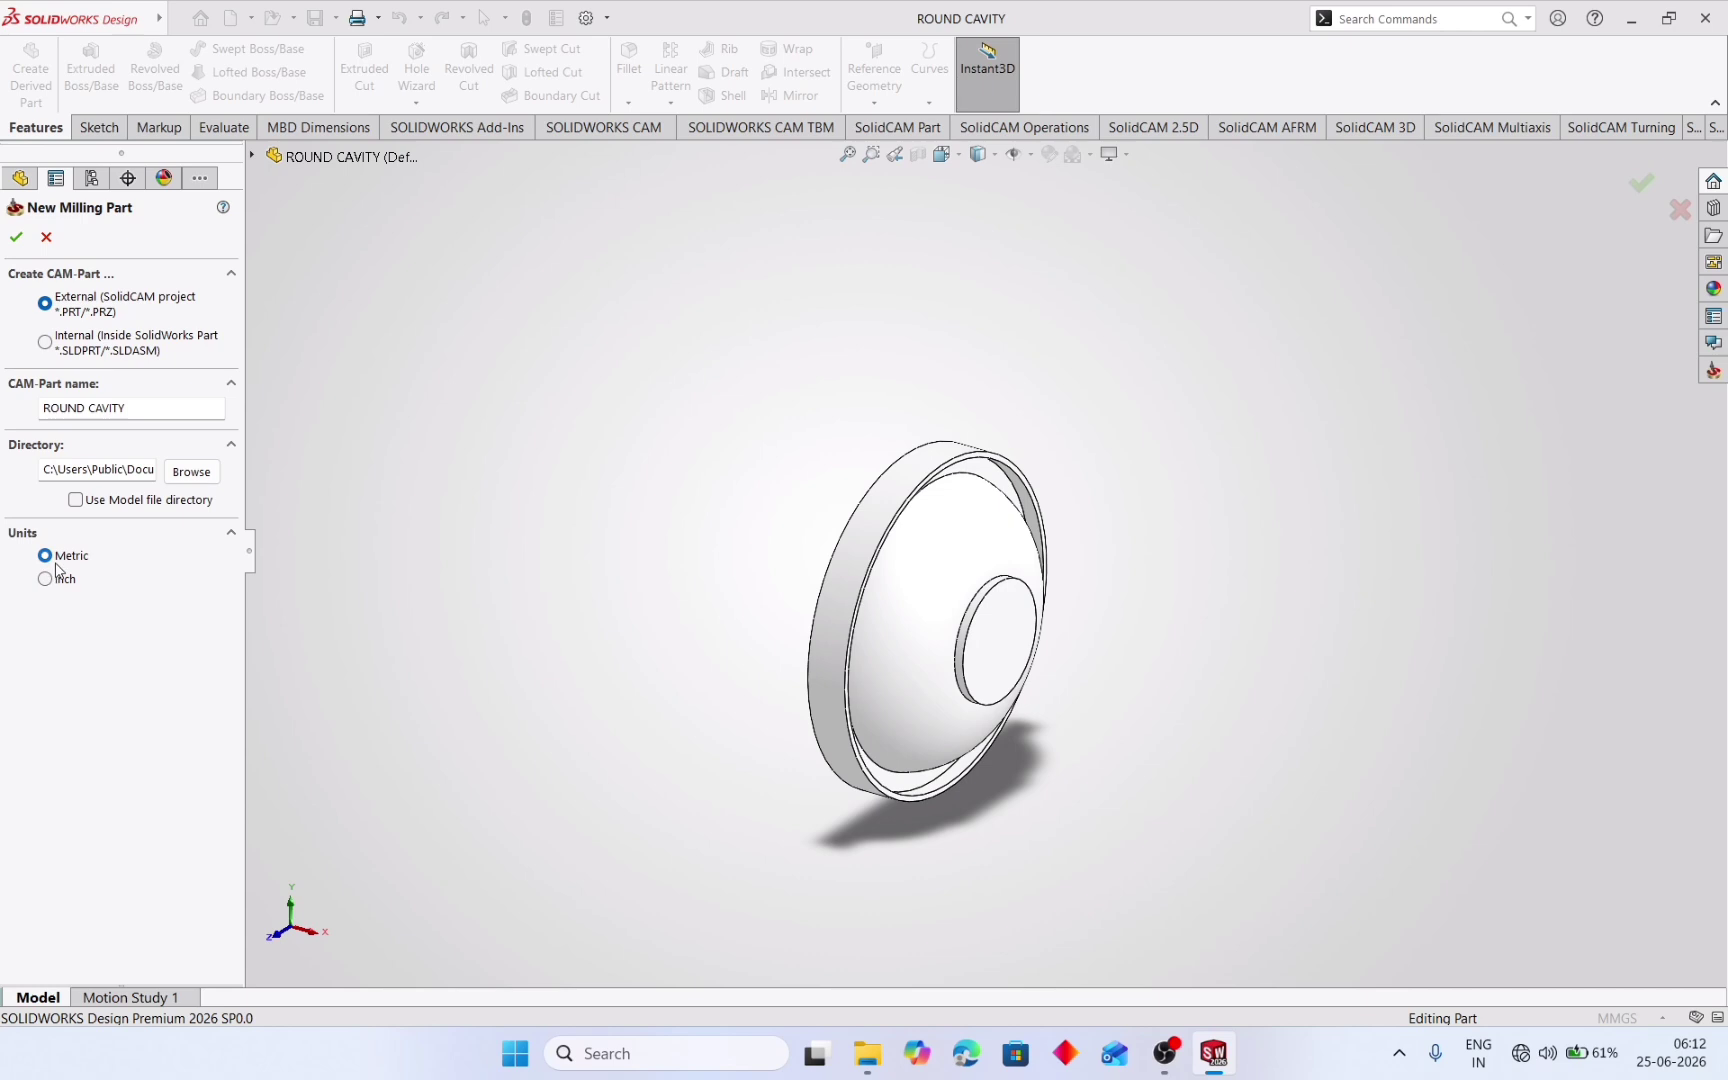
left_click(16, 238)
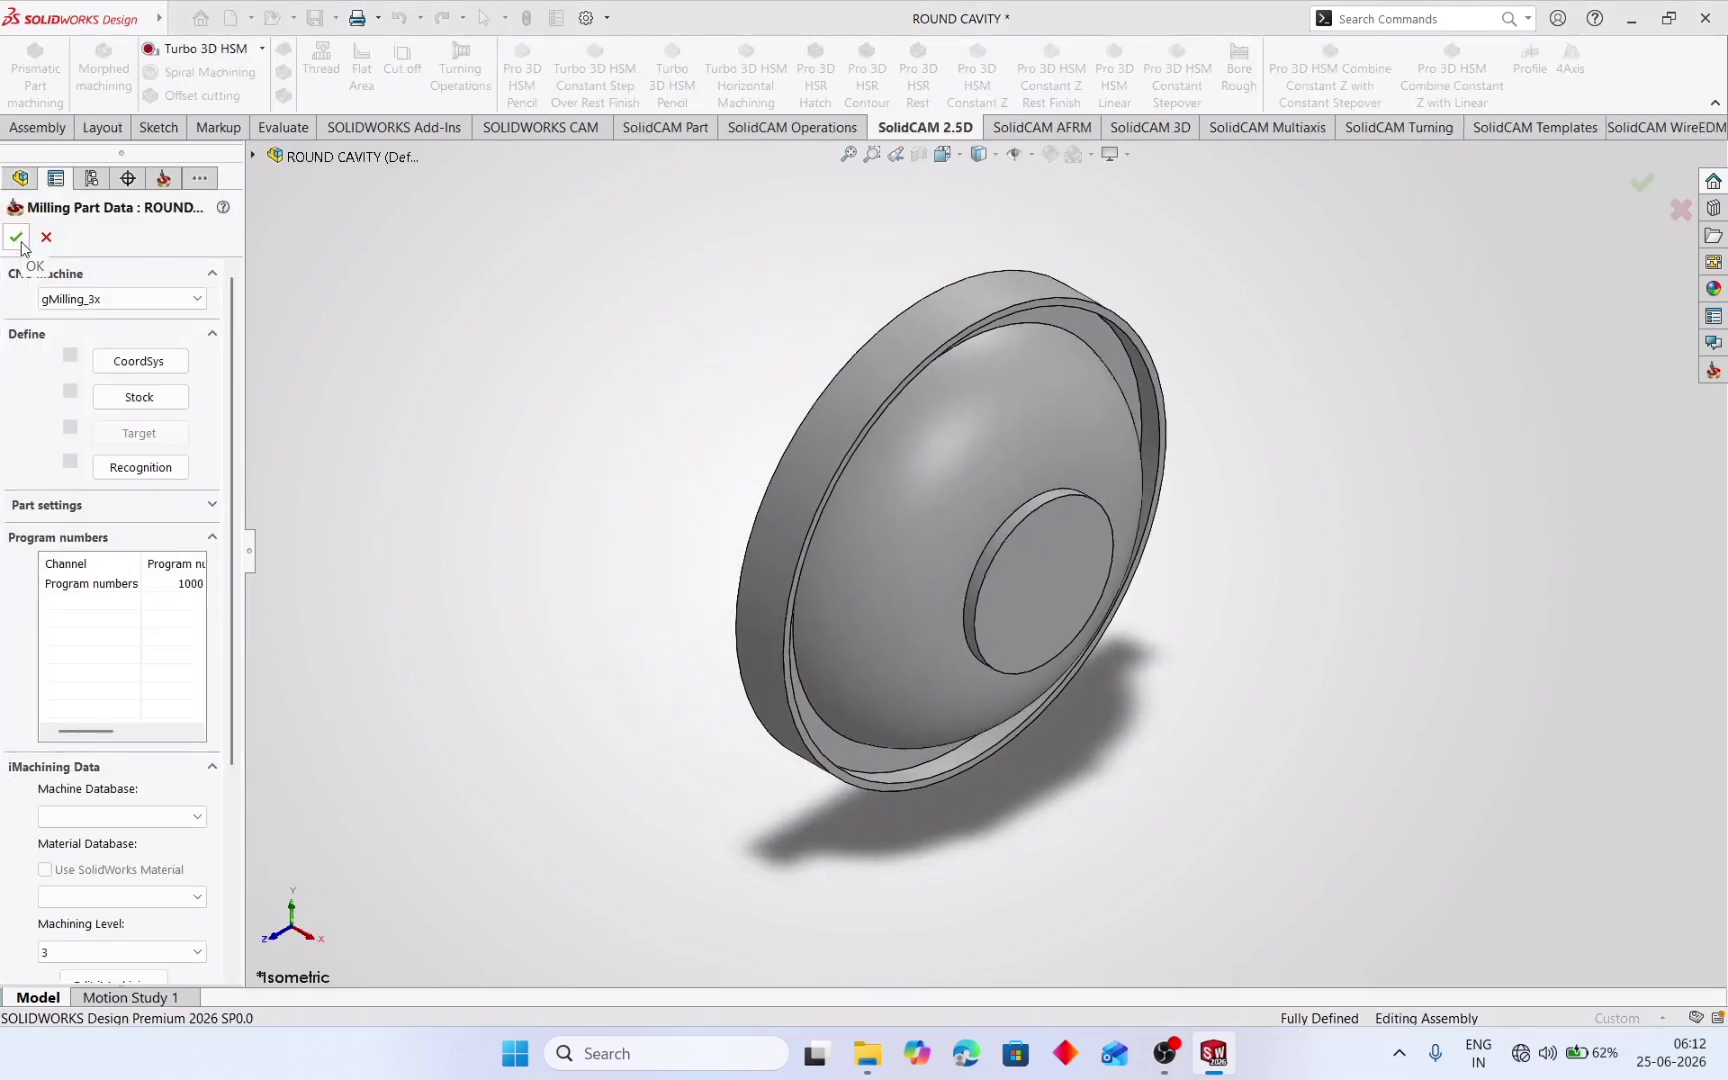
left_click(197, 300)
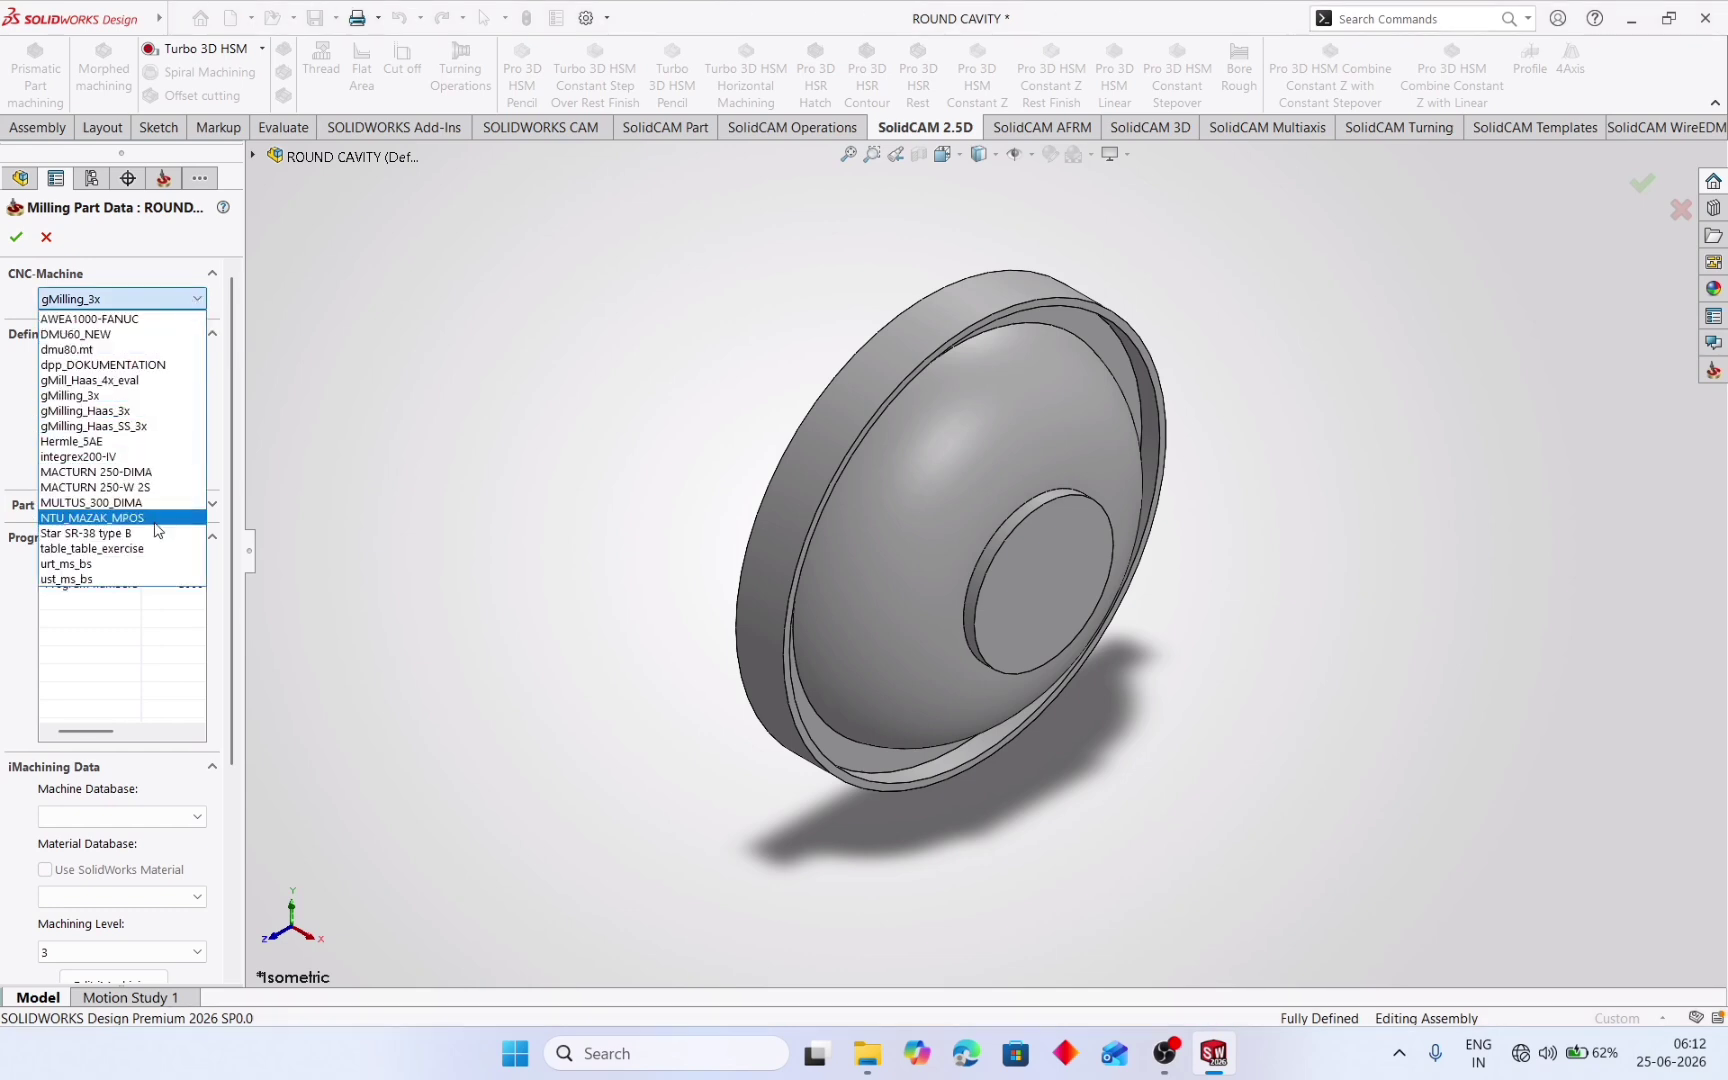
left_click(153, 398)
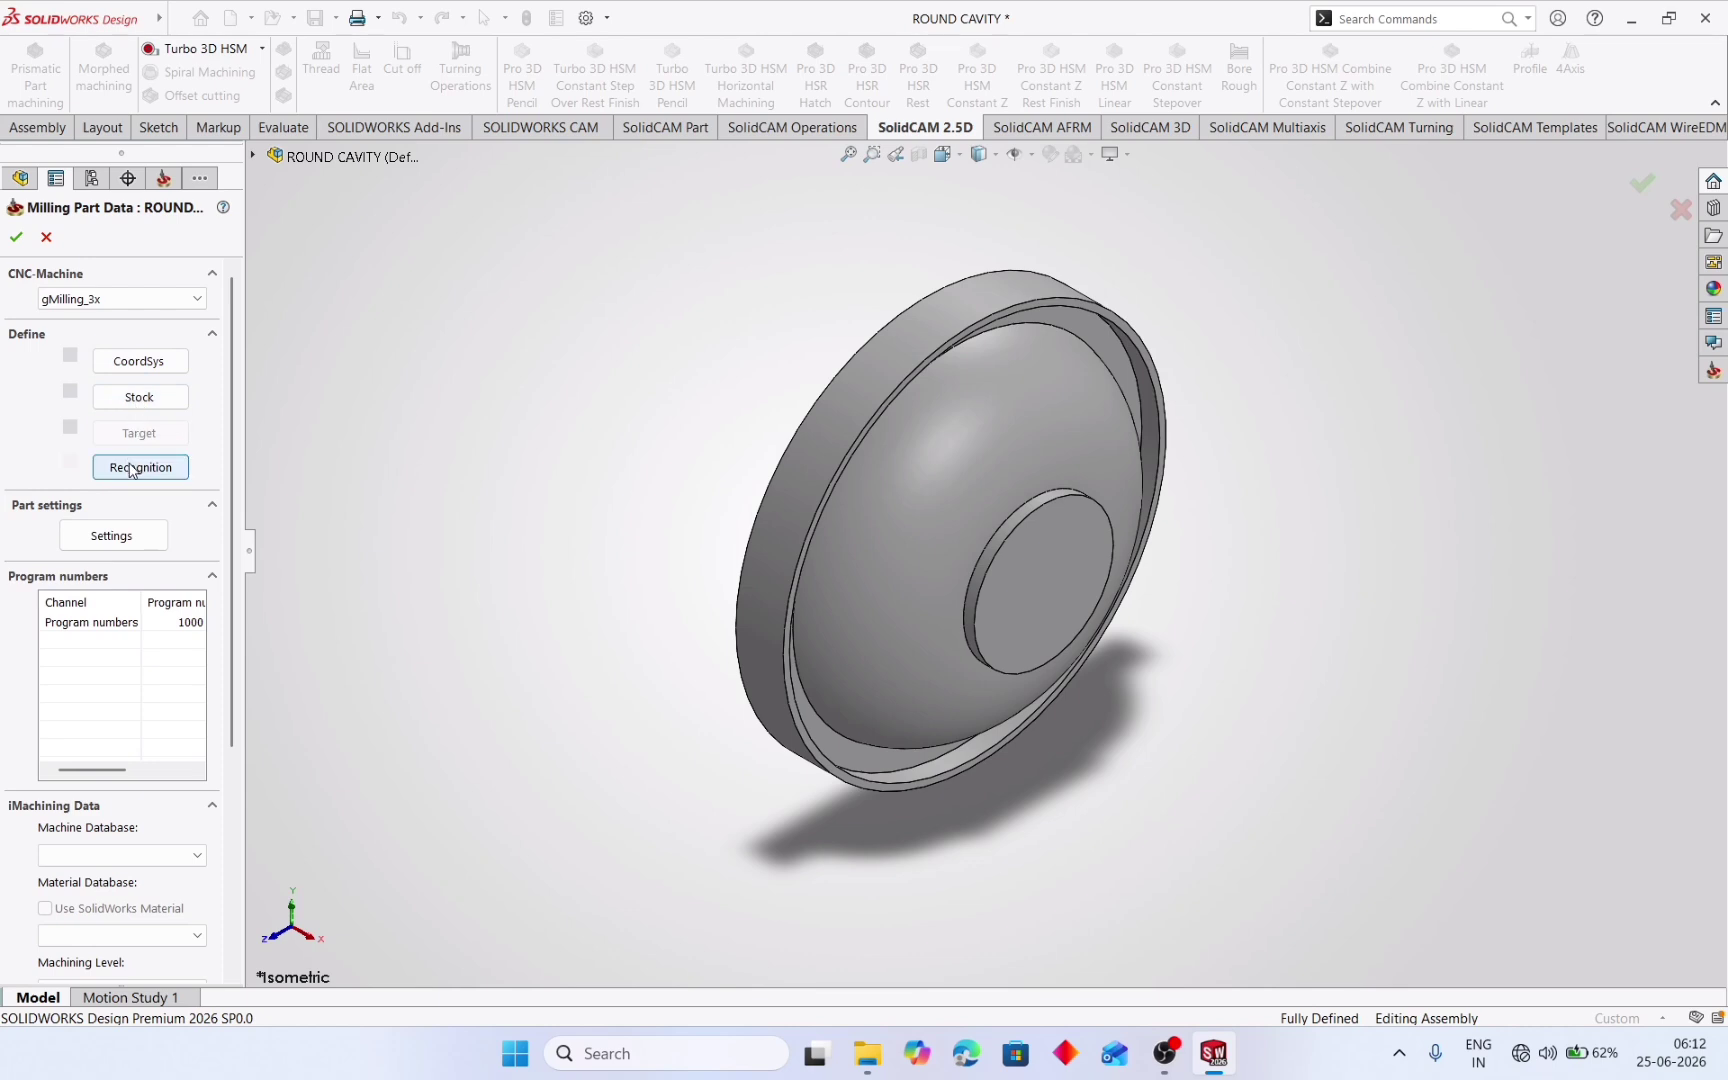
- Define the machine coordinate system from the small circular boss face, with its origin at the top center of the model box and default levels
left_click(131, 369)
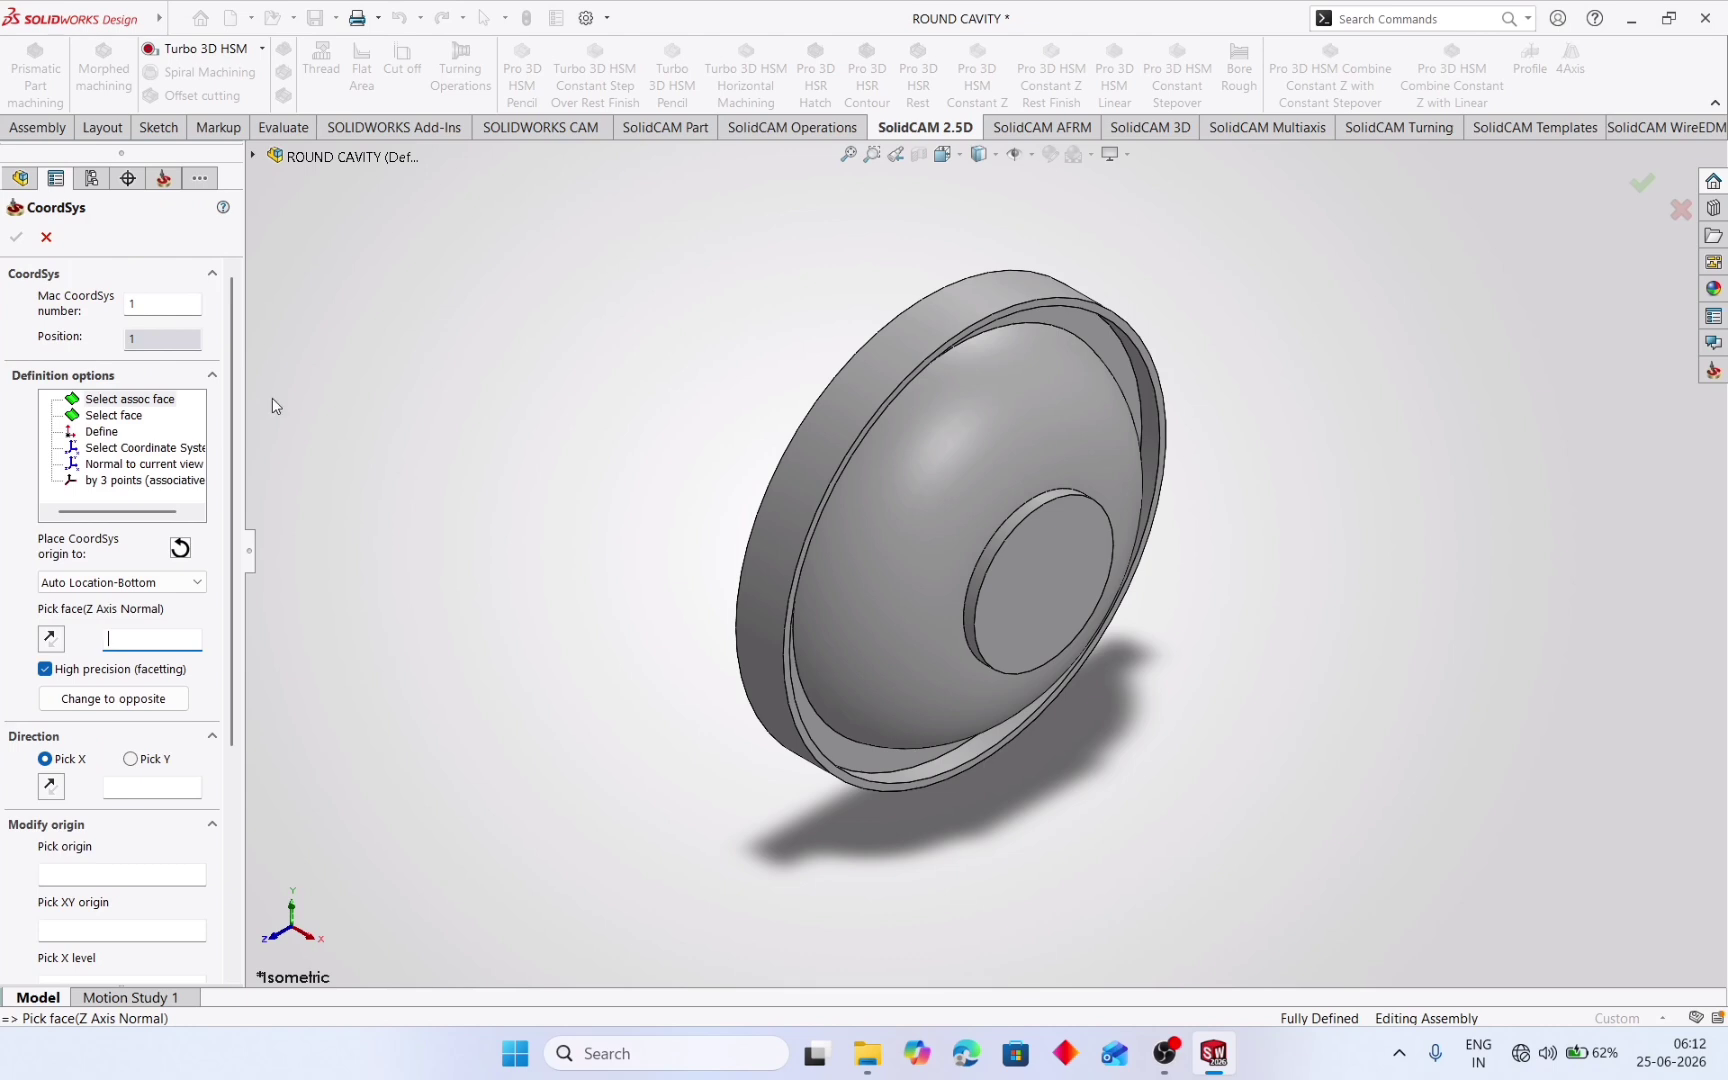
left_click(118, 416)
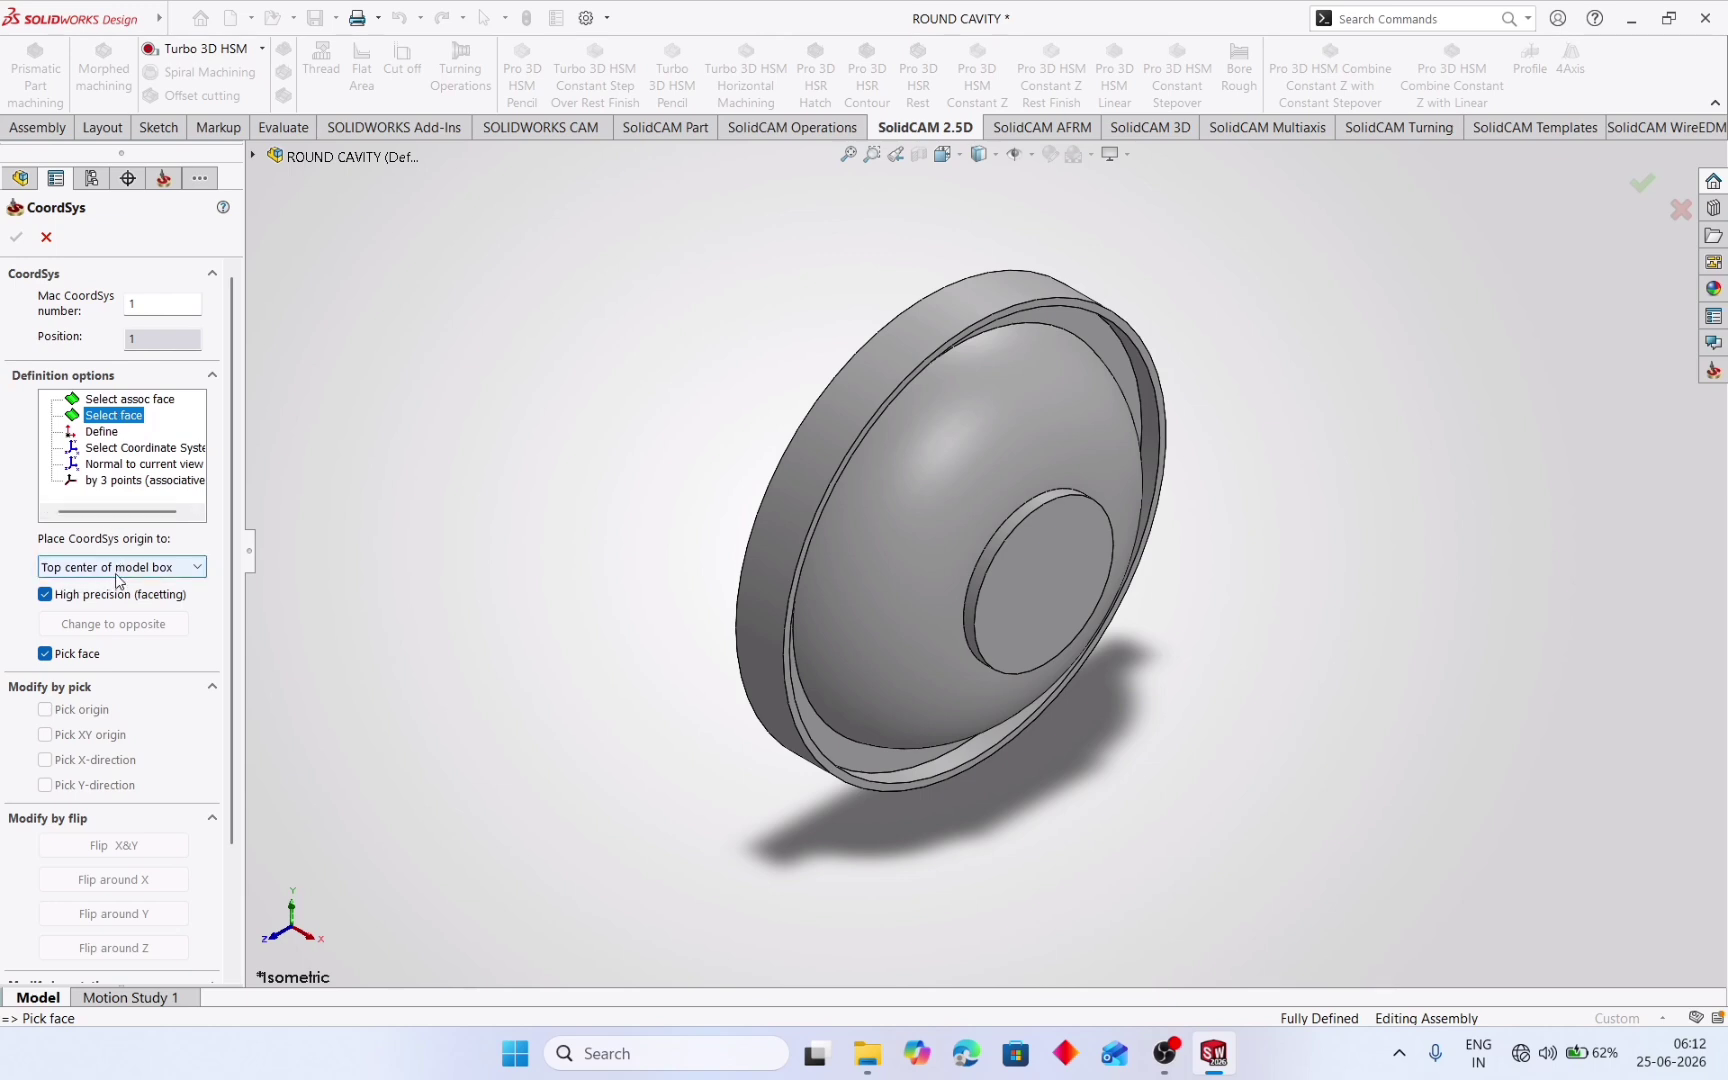
left_click(196, 567)
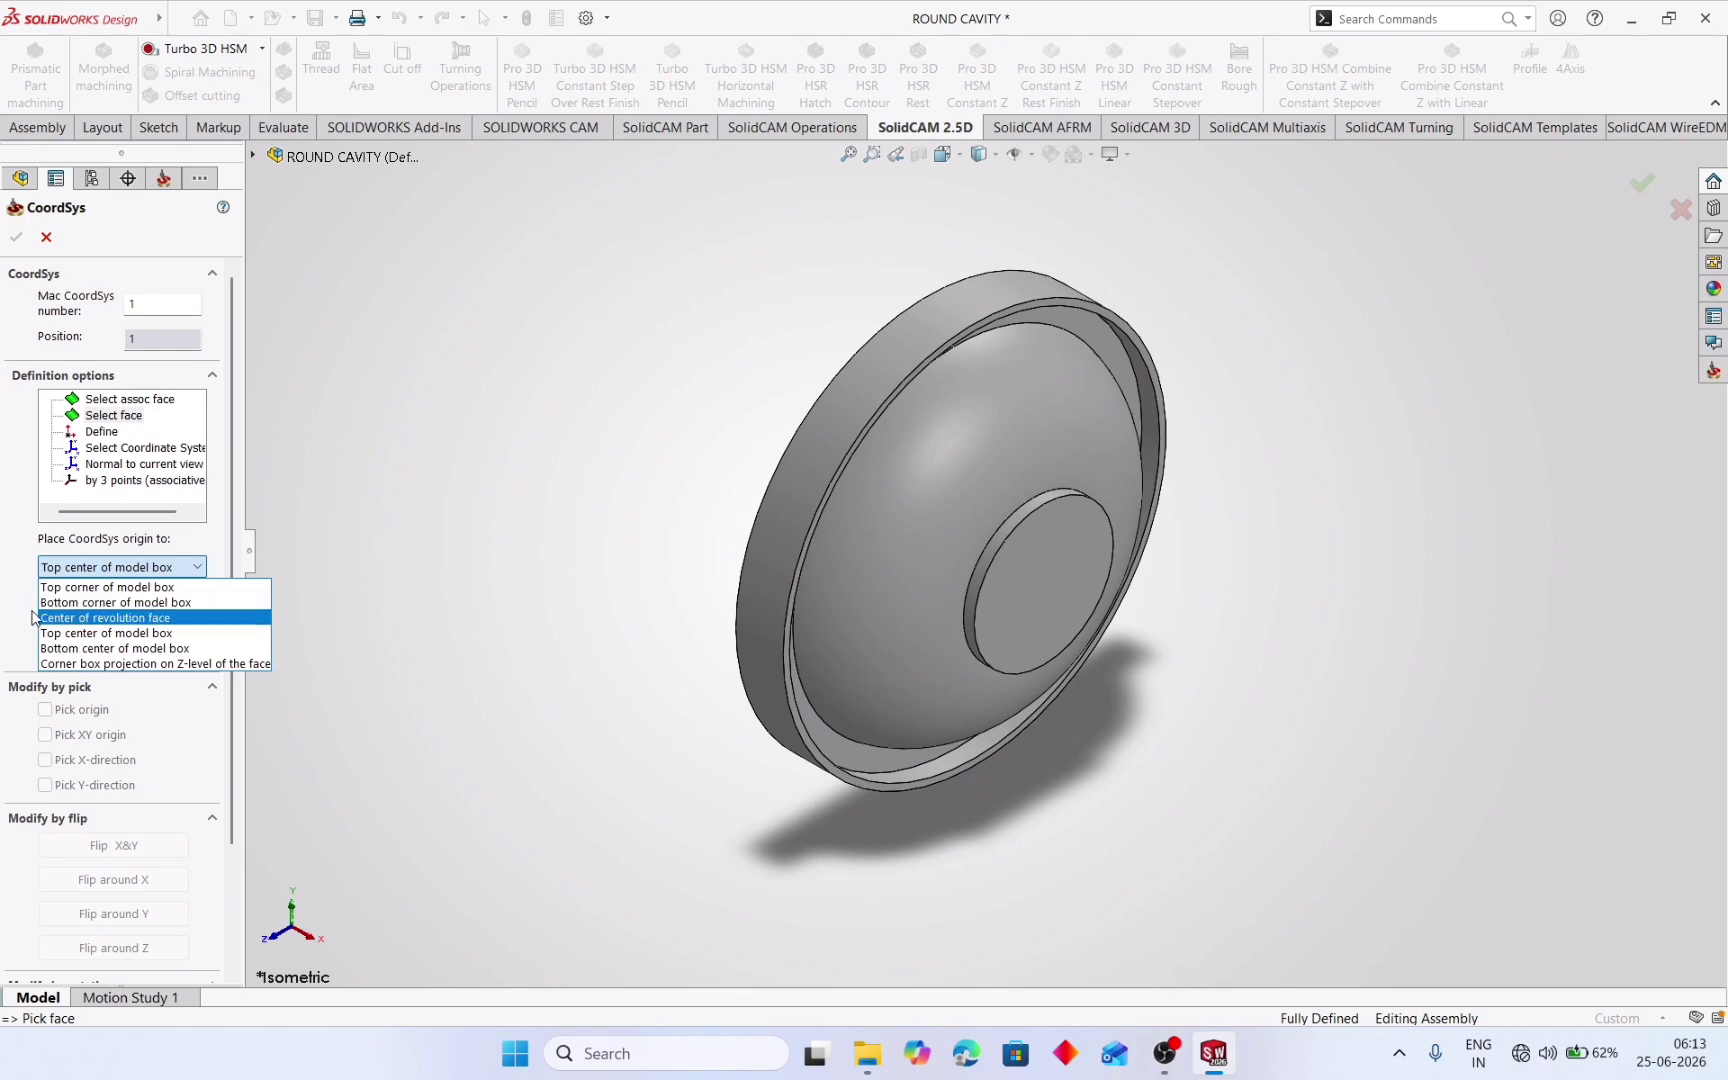
left_click(82, 633)
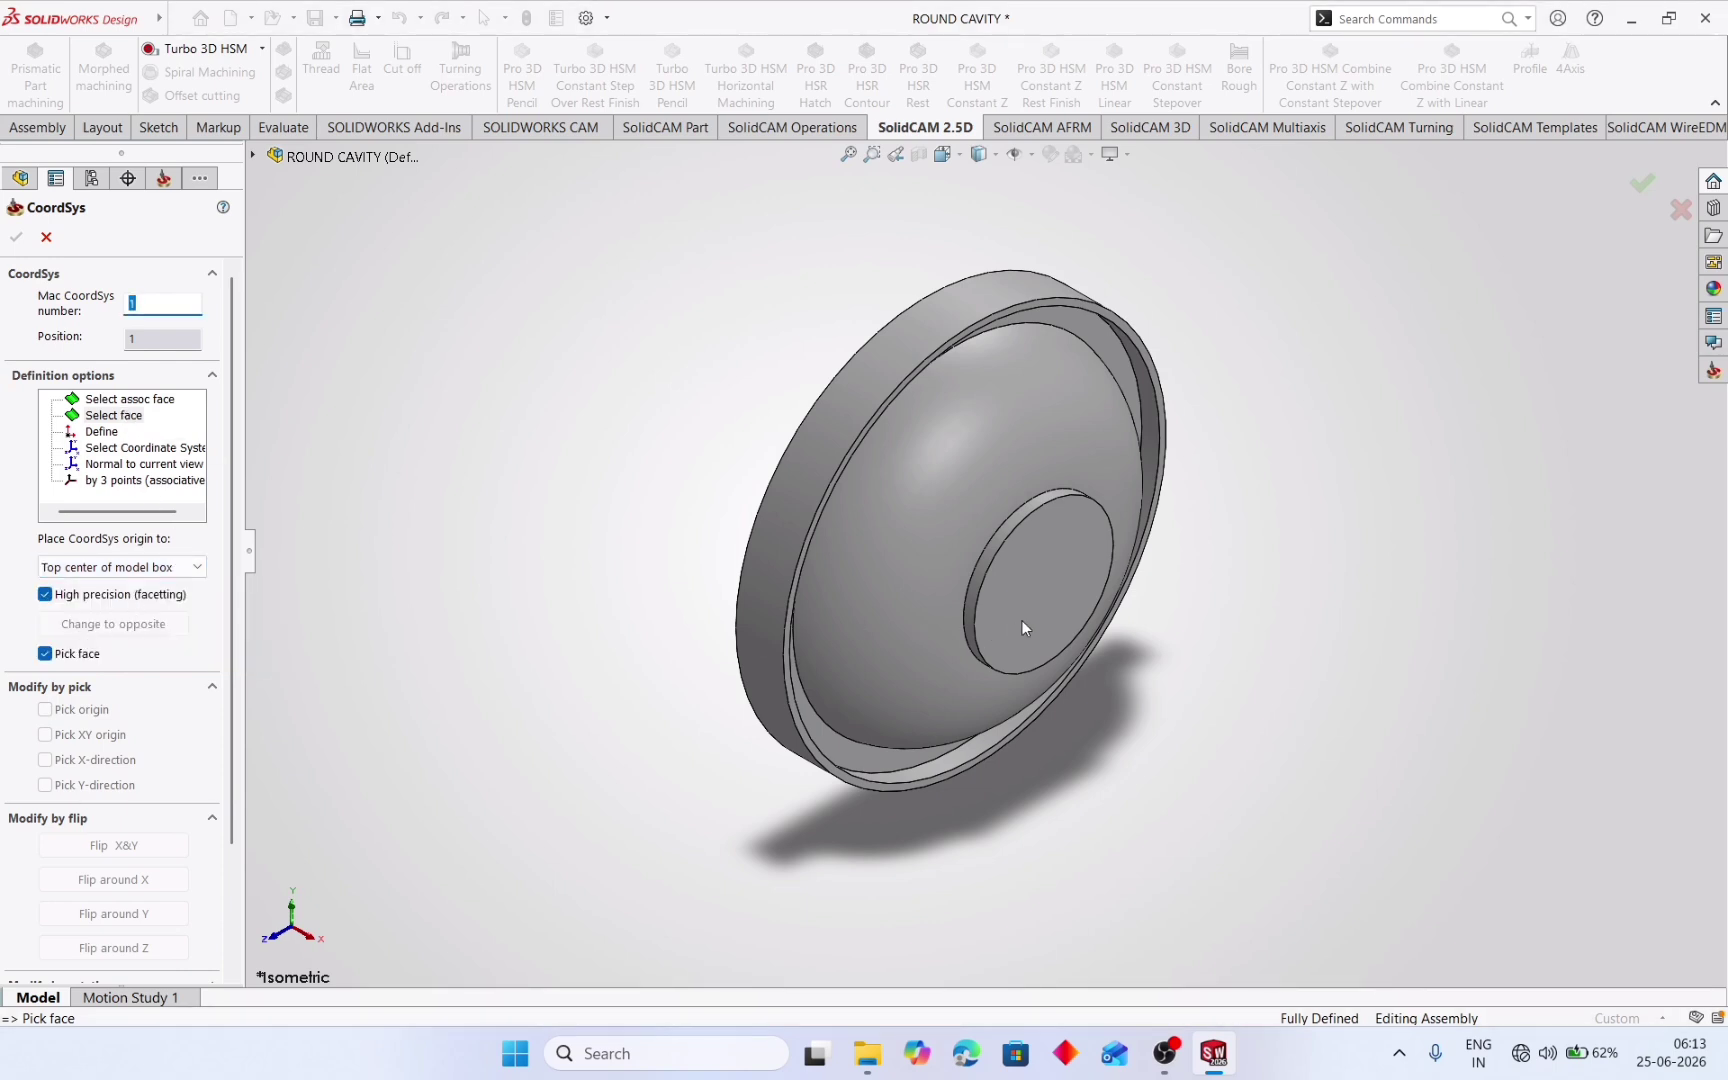
left_click(1040, 592)
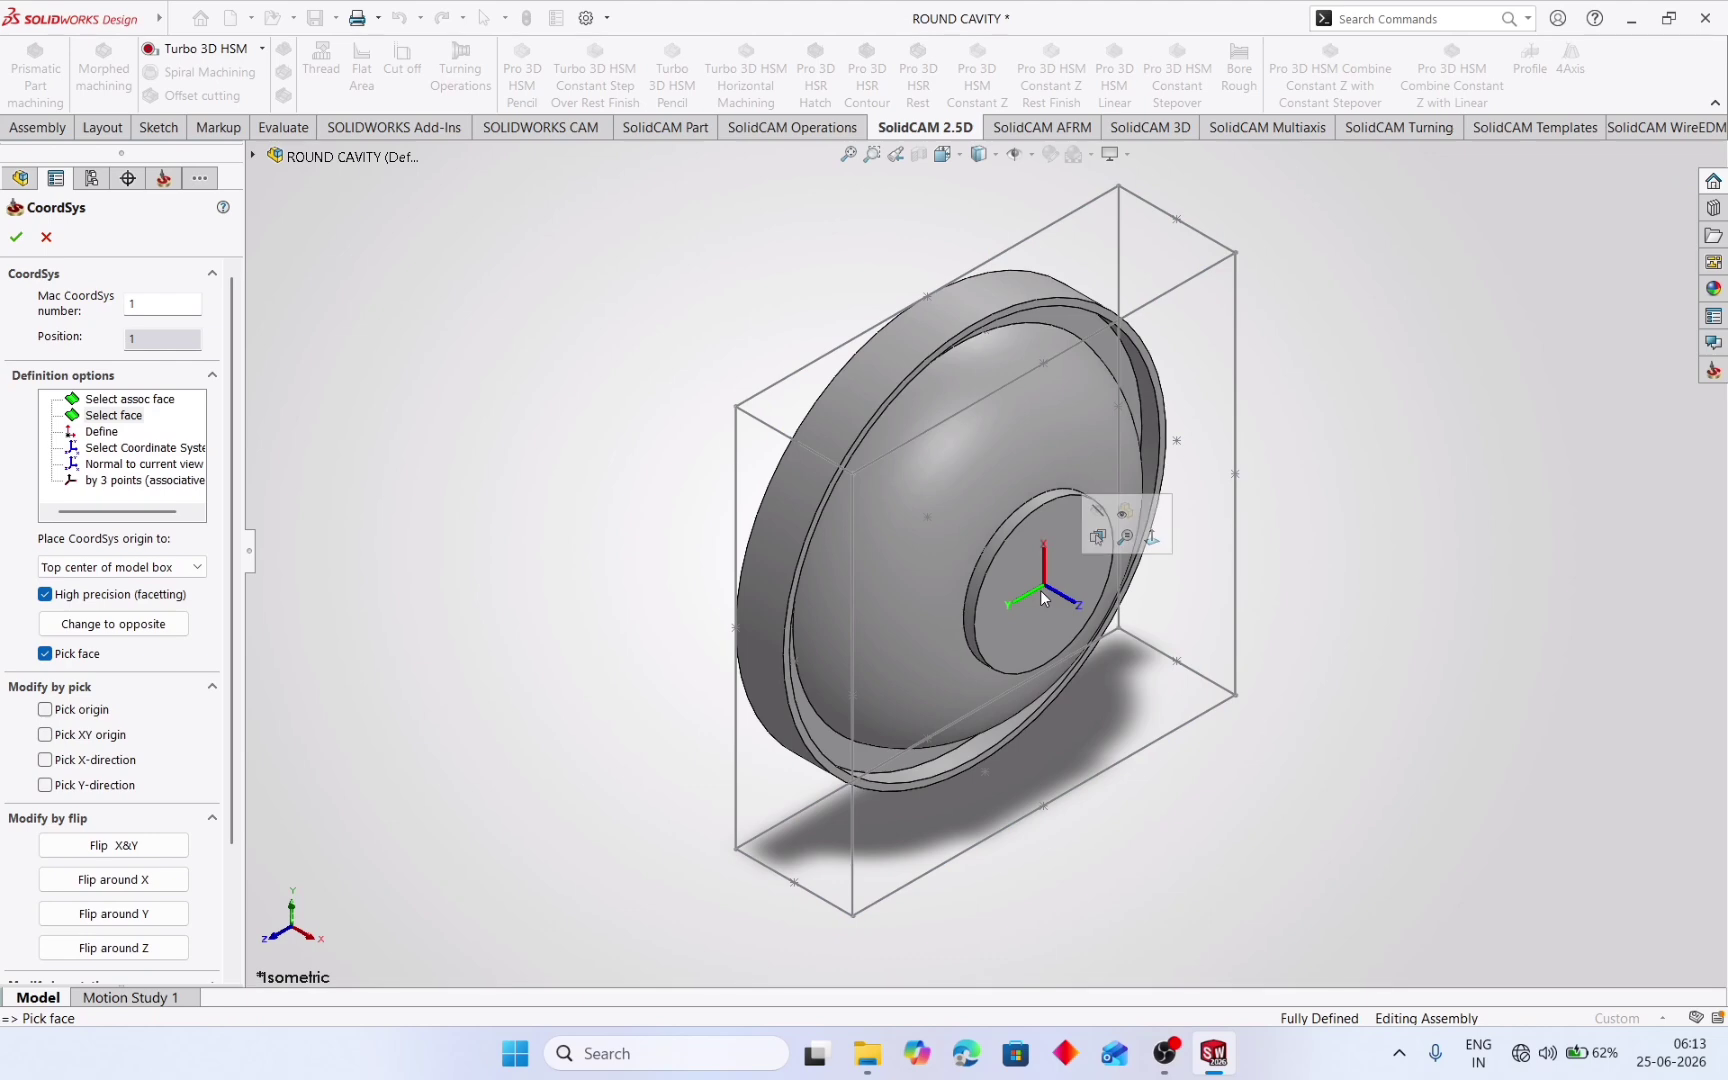
middle_click_drag(560, 625, 636, 212)
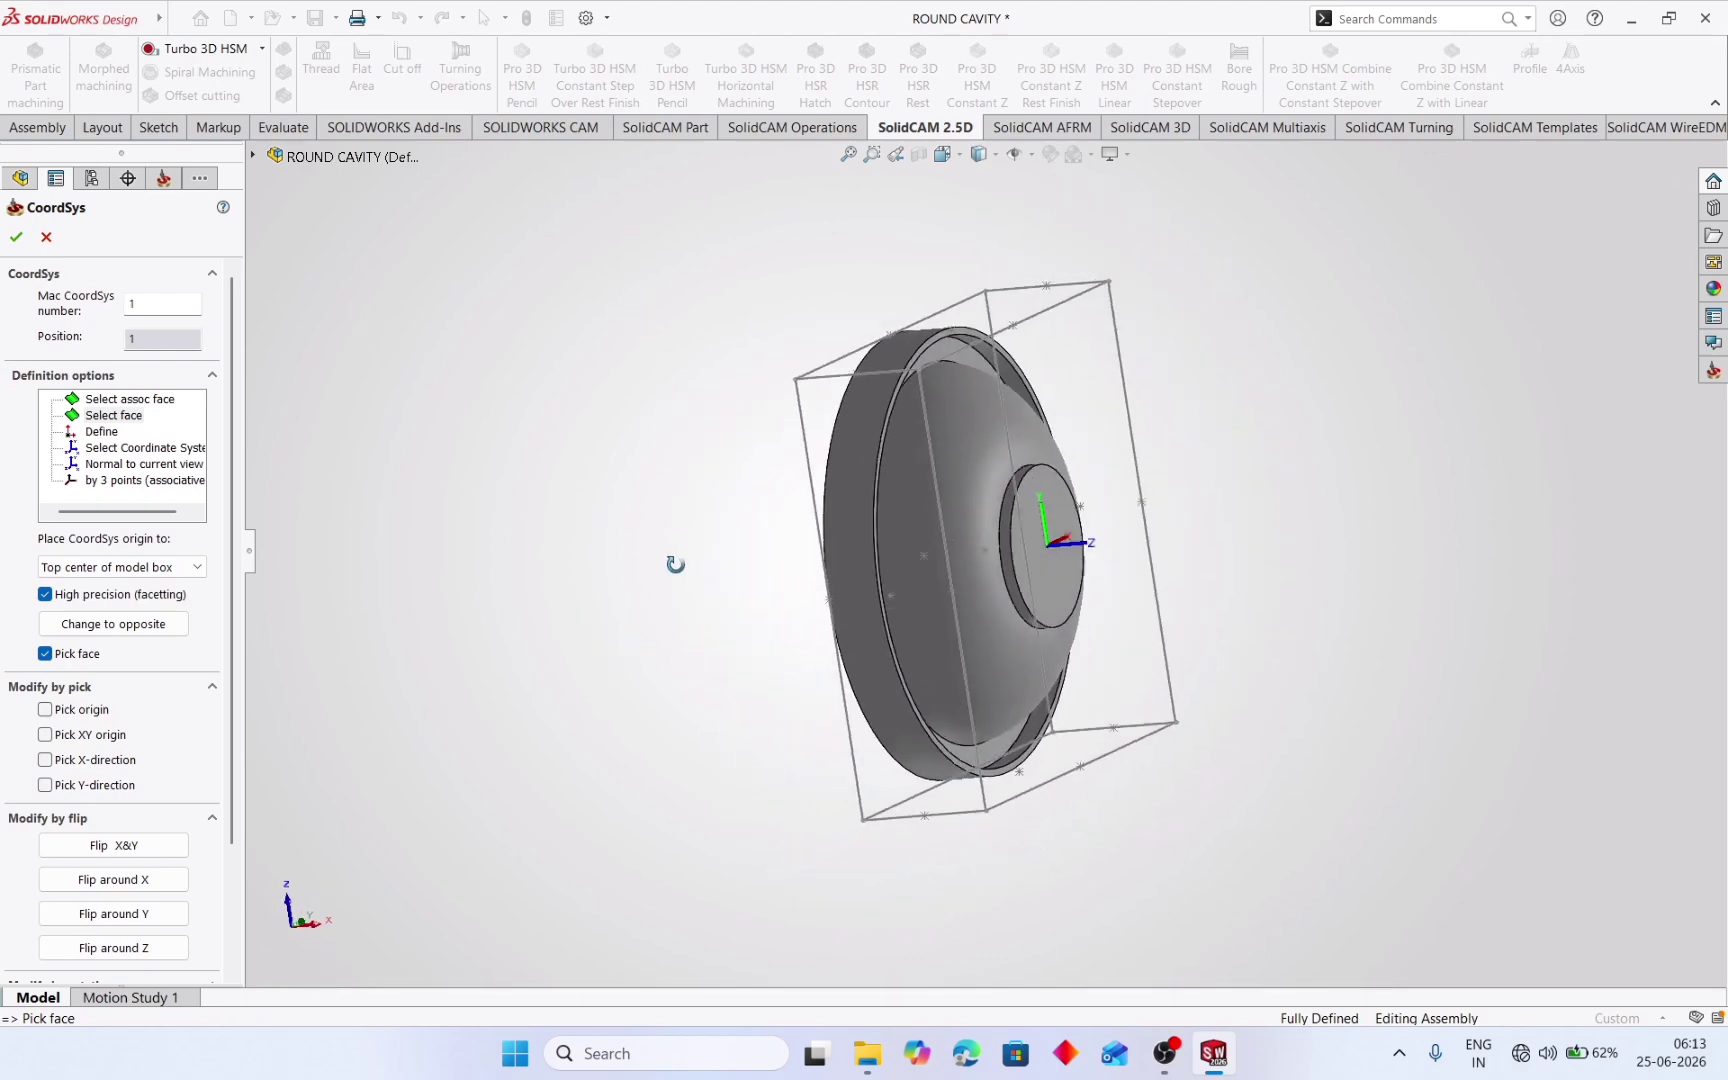
mouse_move(675, 564)
middle_mouse_down()
mouse_move(617, 278)
mouse_move(683, 771)
mouse_move(679, 563)
mouse_move(609, 532)
middle_mouse_up()
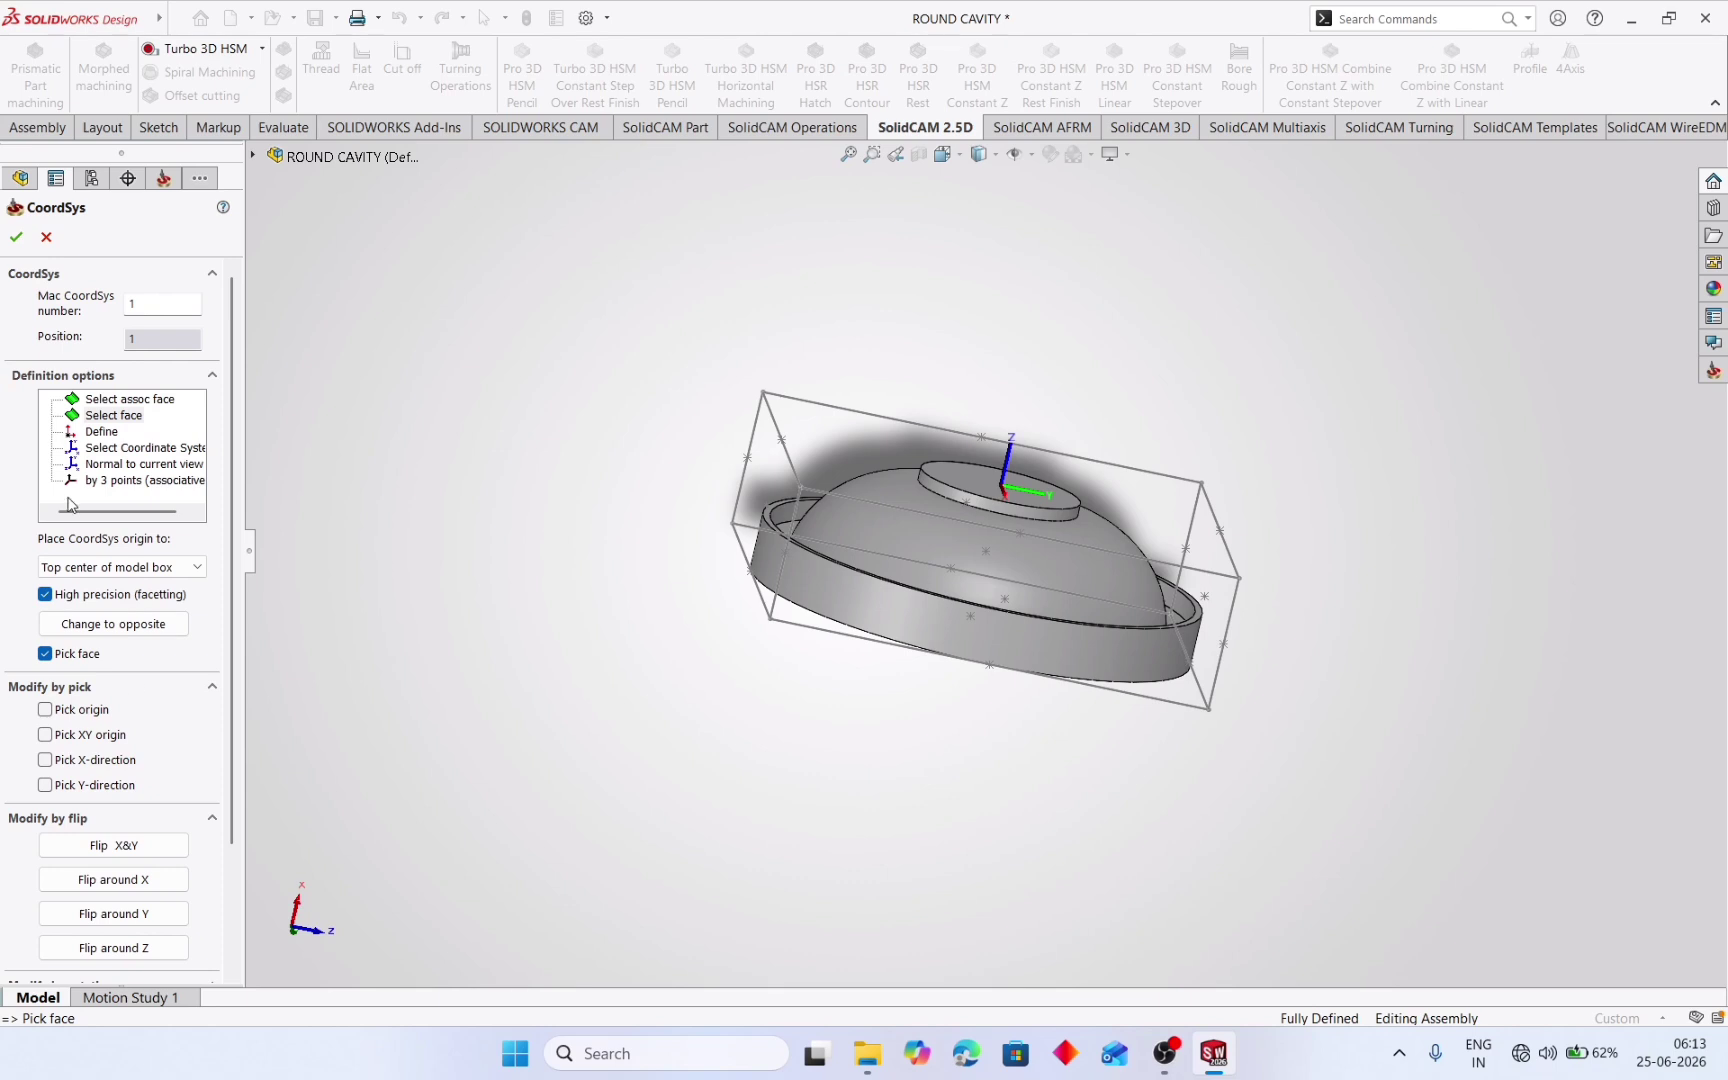
left_click(15, 243)
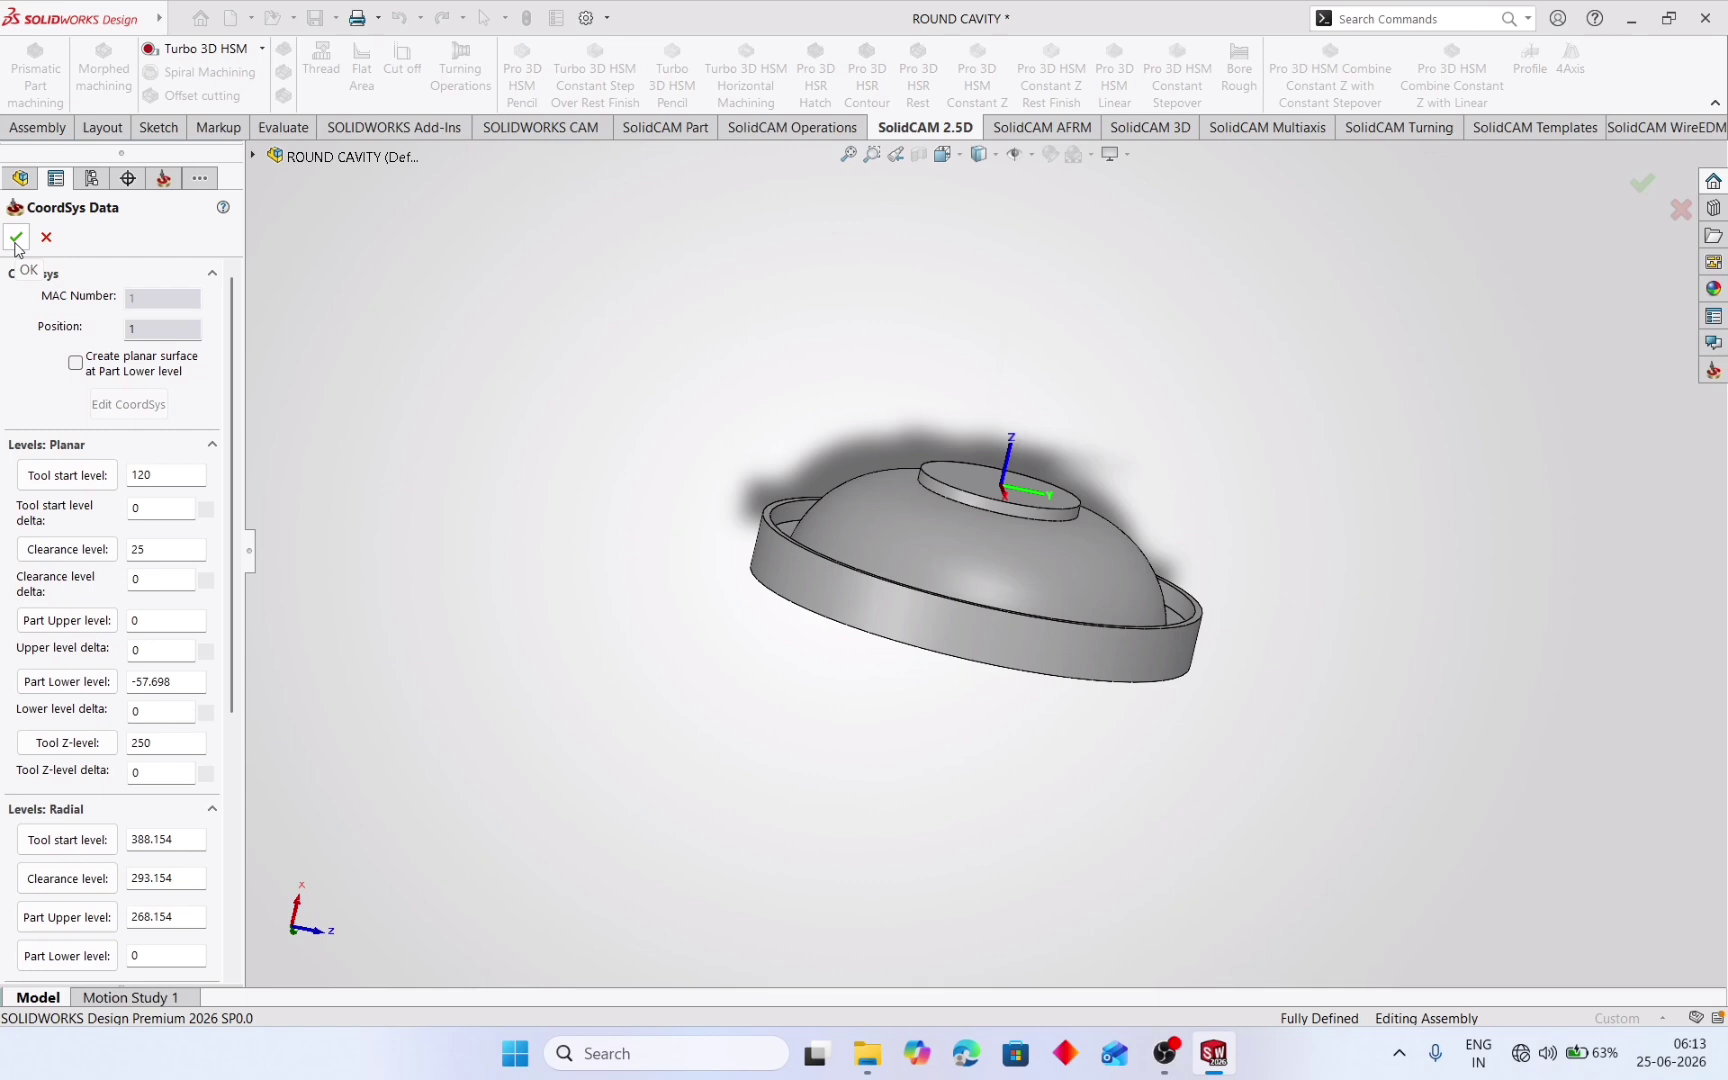
left_click(15, 238)
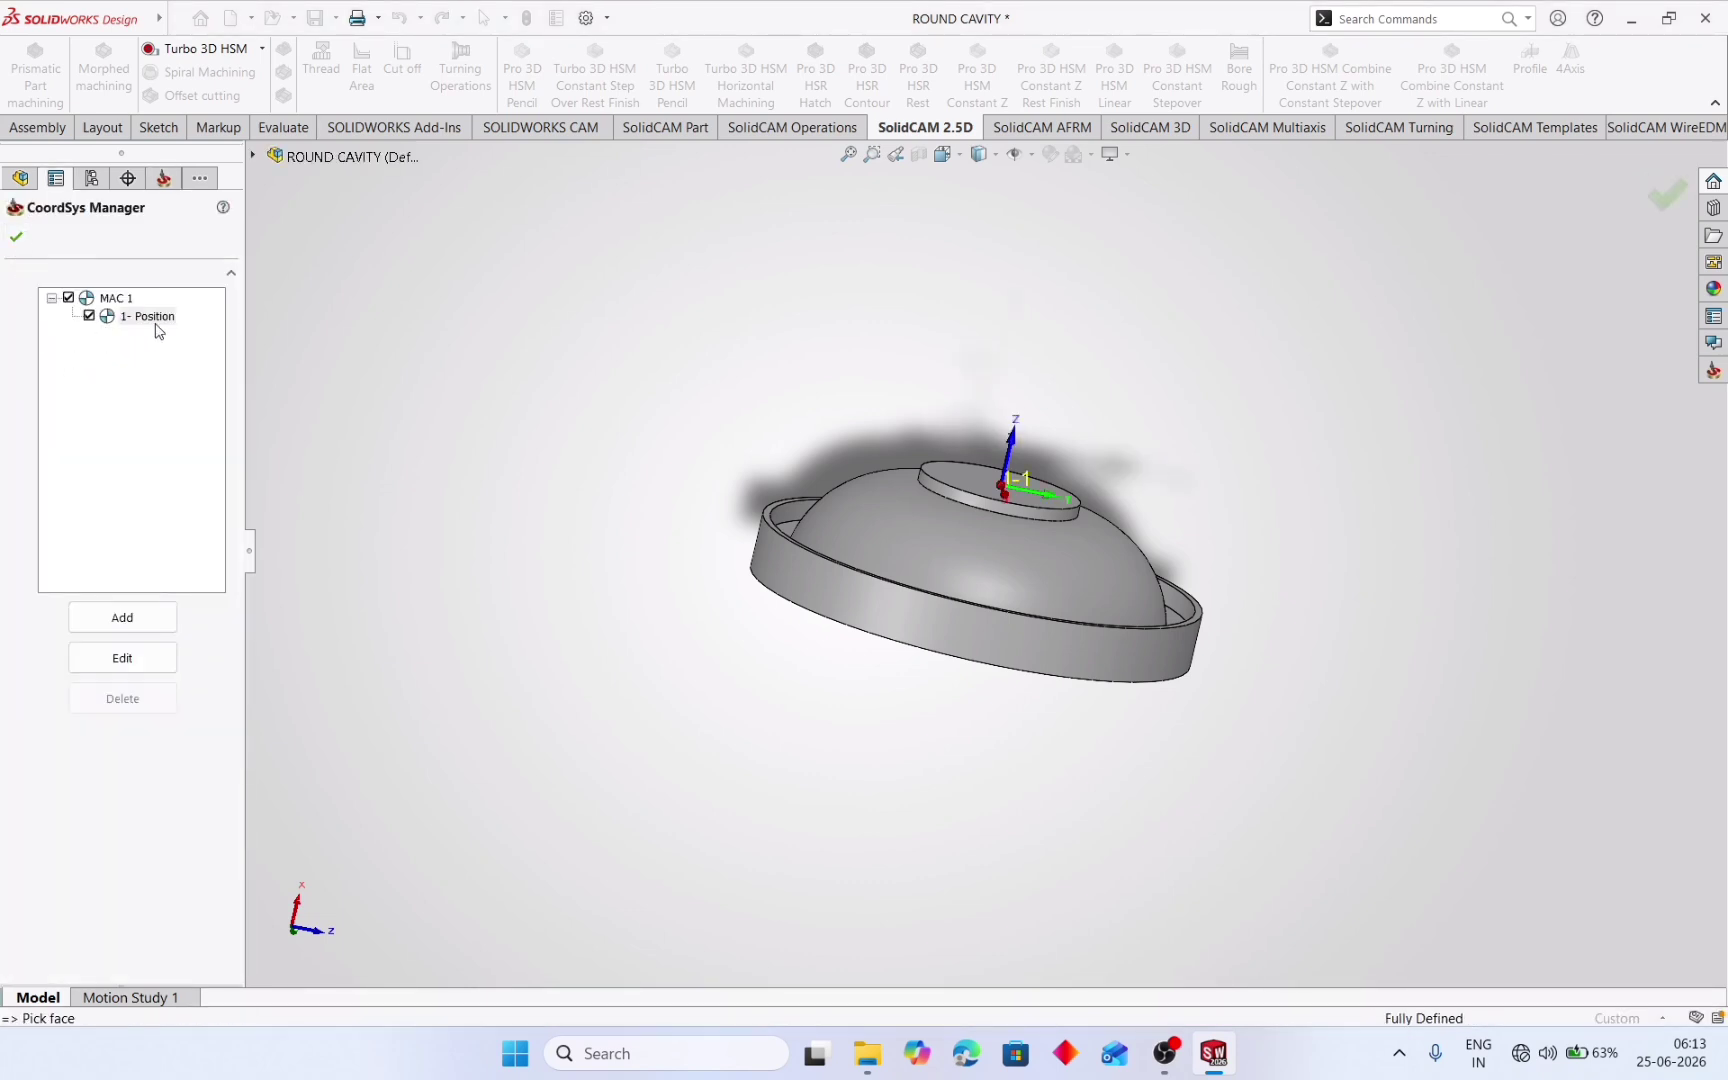
left_click(14, 236)
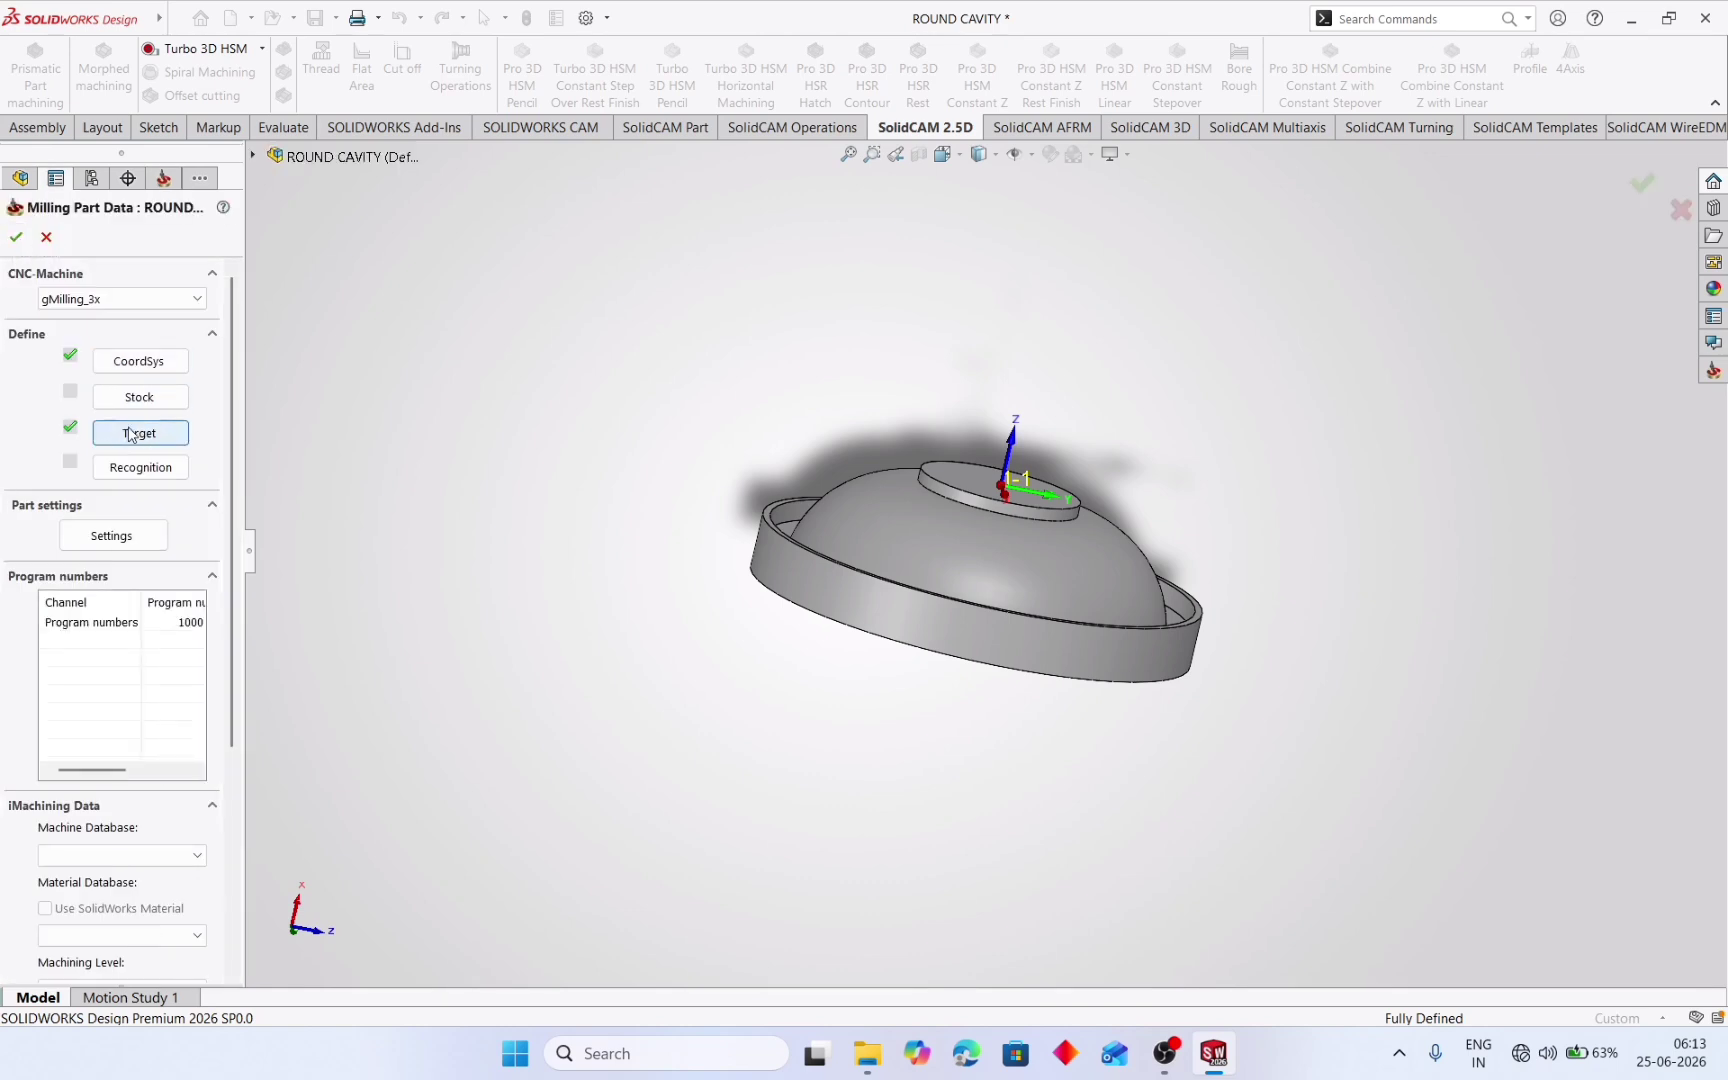
- Define the stock as a box relative to the model around the solid body
left_click(139, 399)
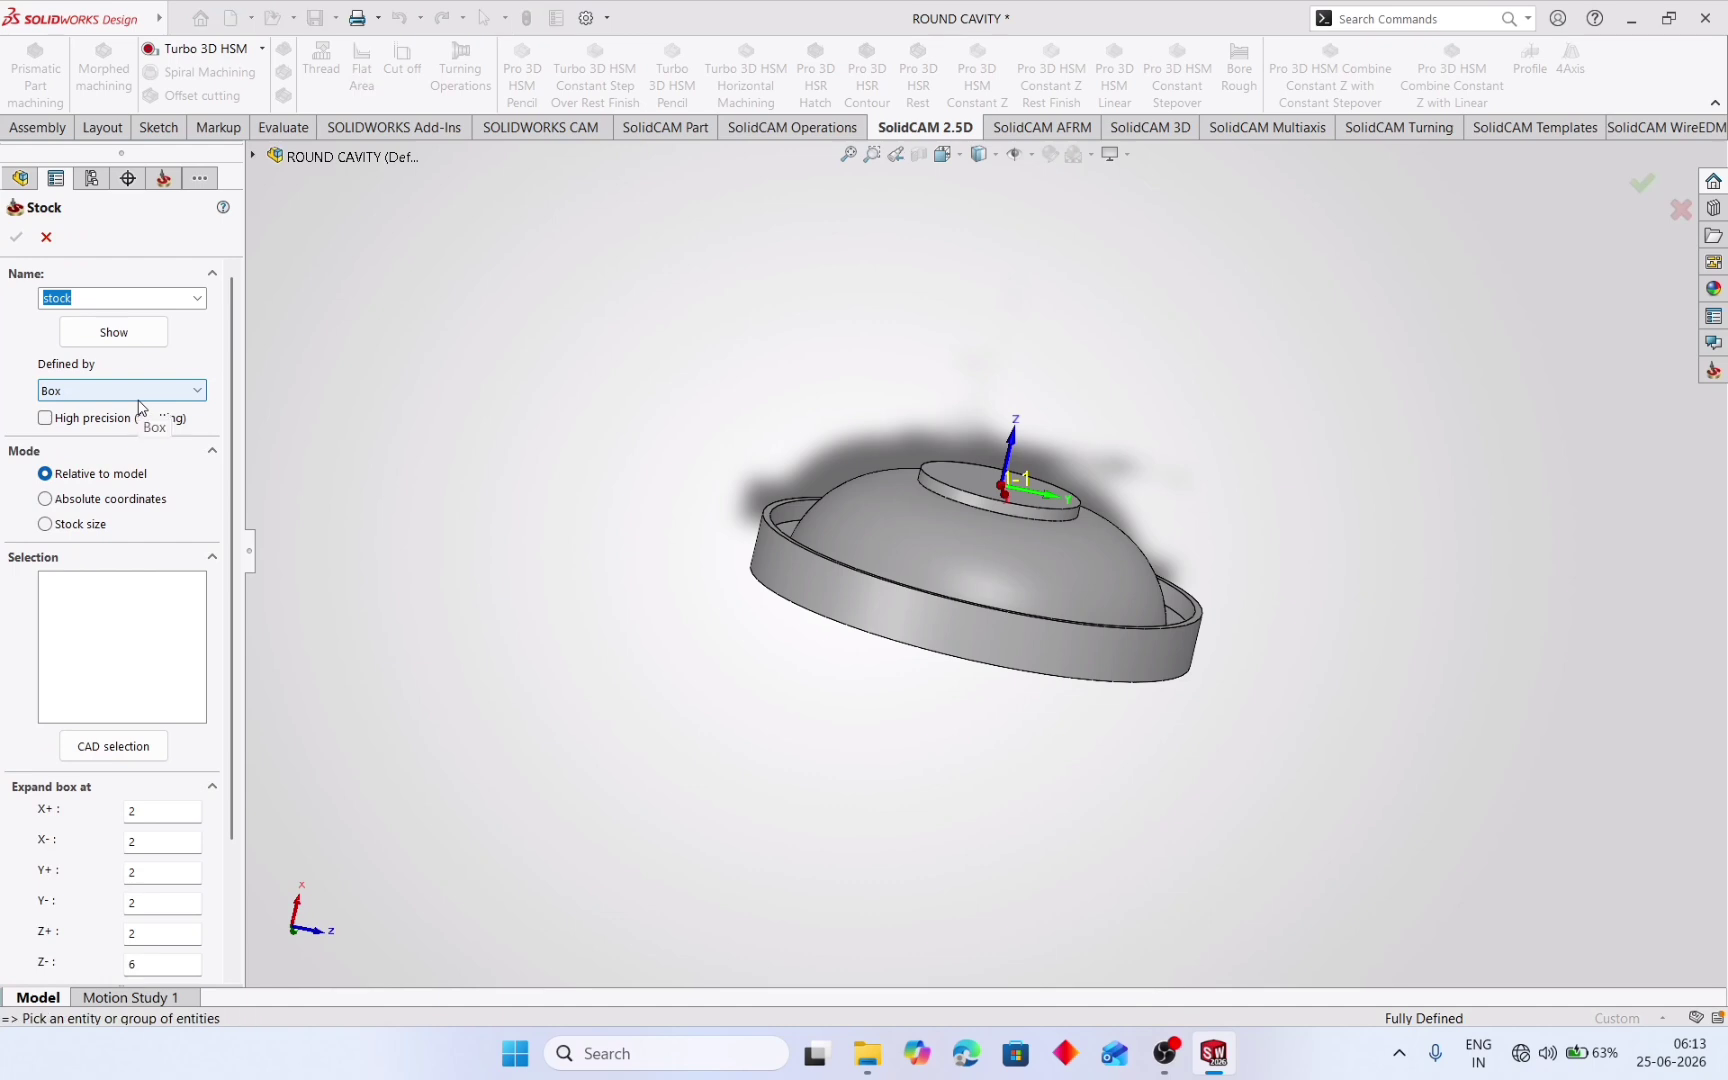
left_click(781, 569)
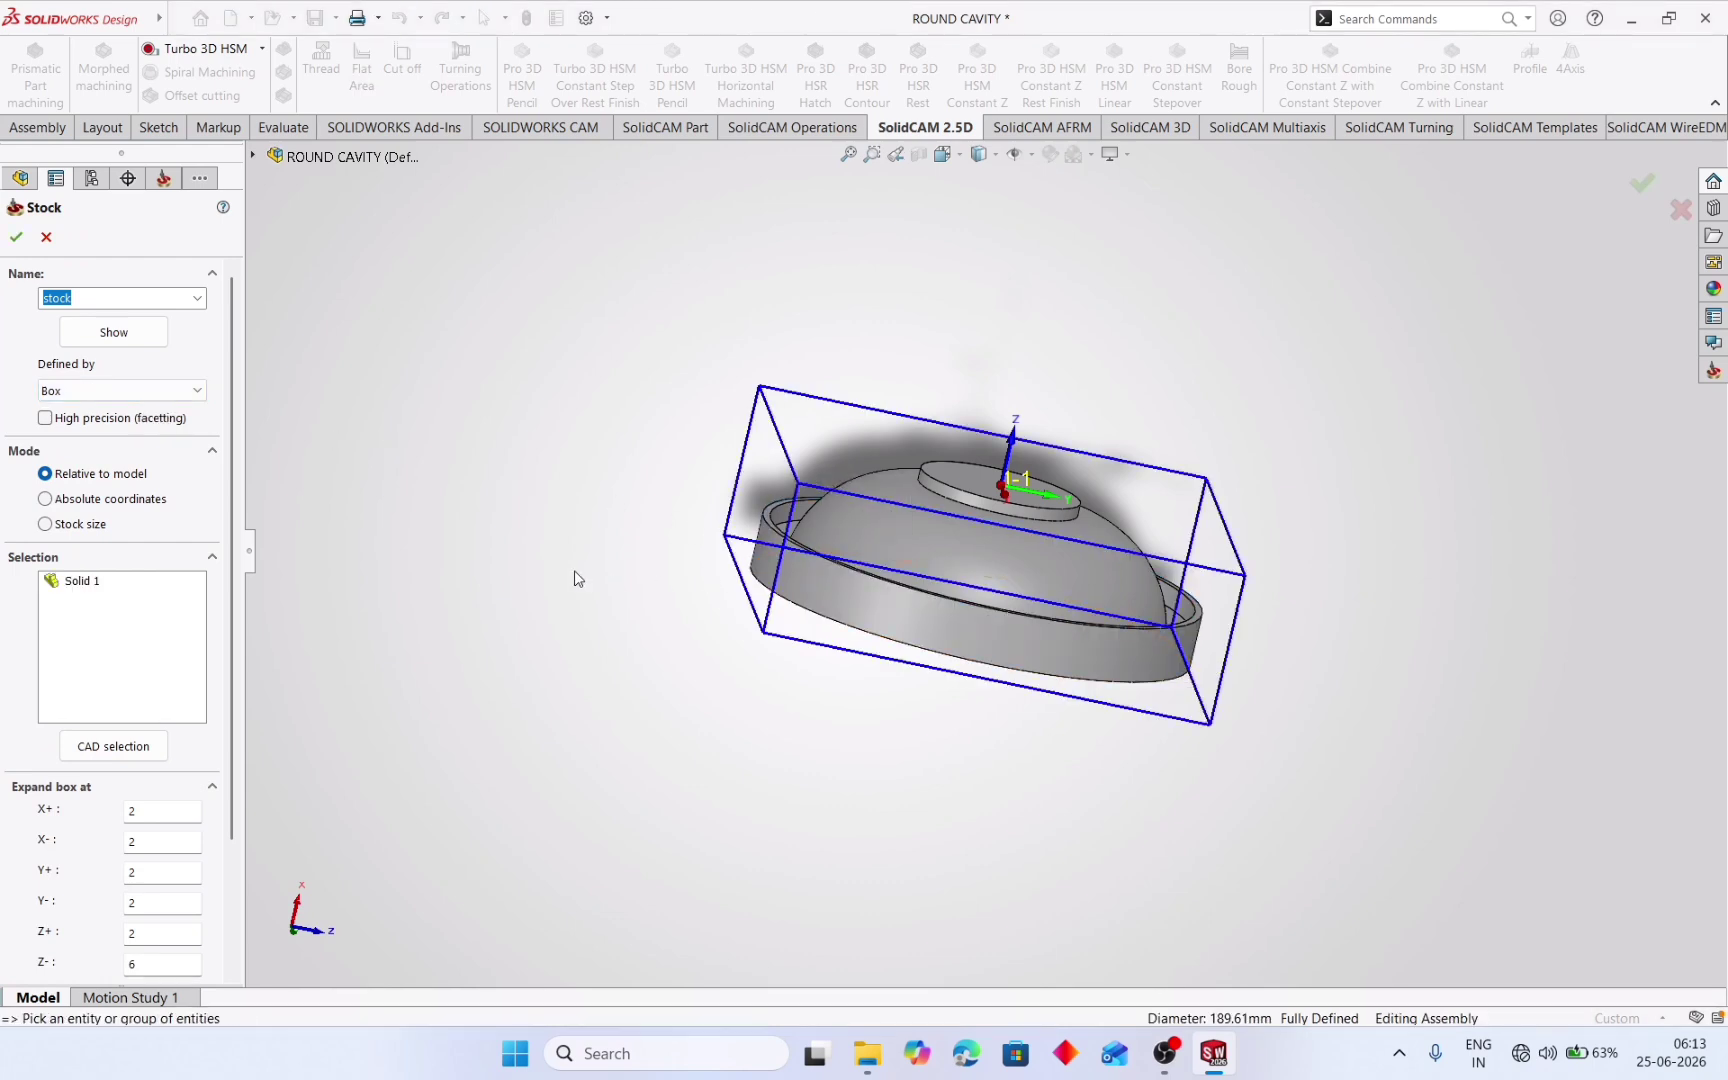
middle_click_drag(574, 578, 692, 808)
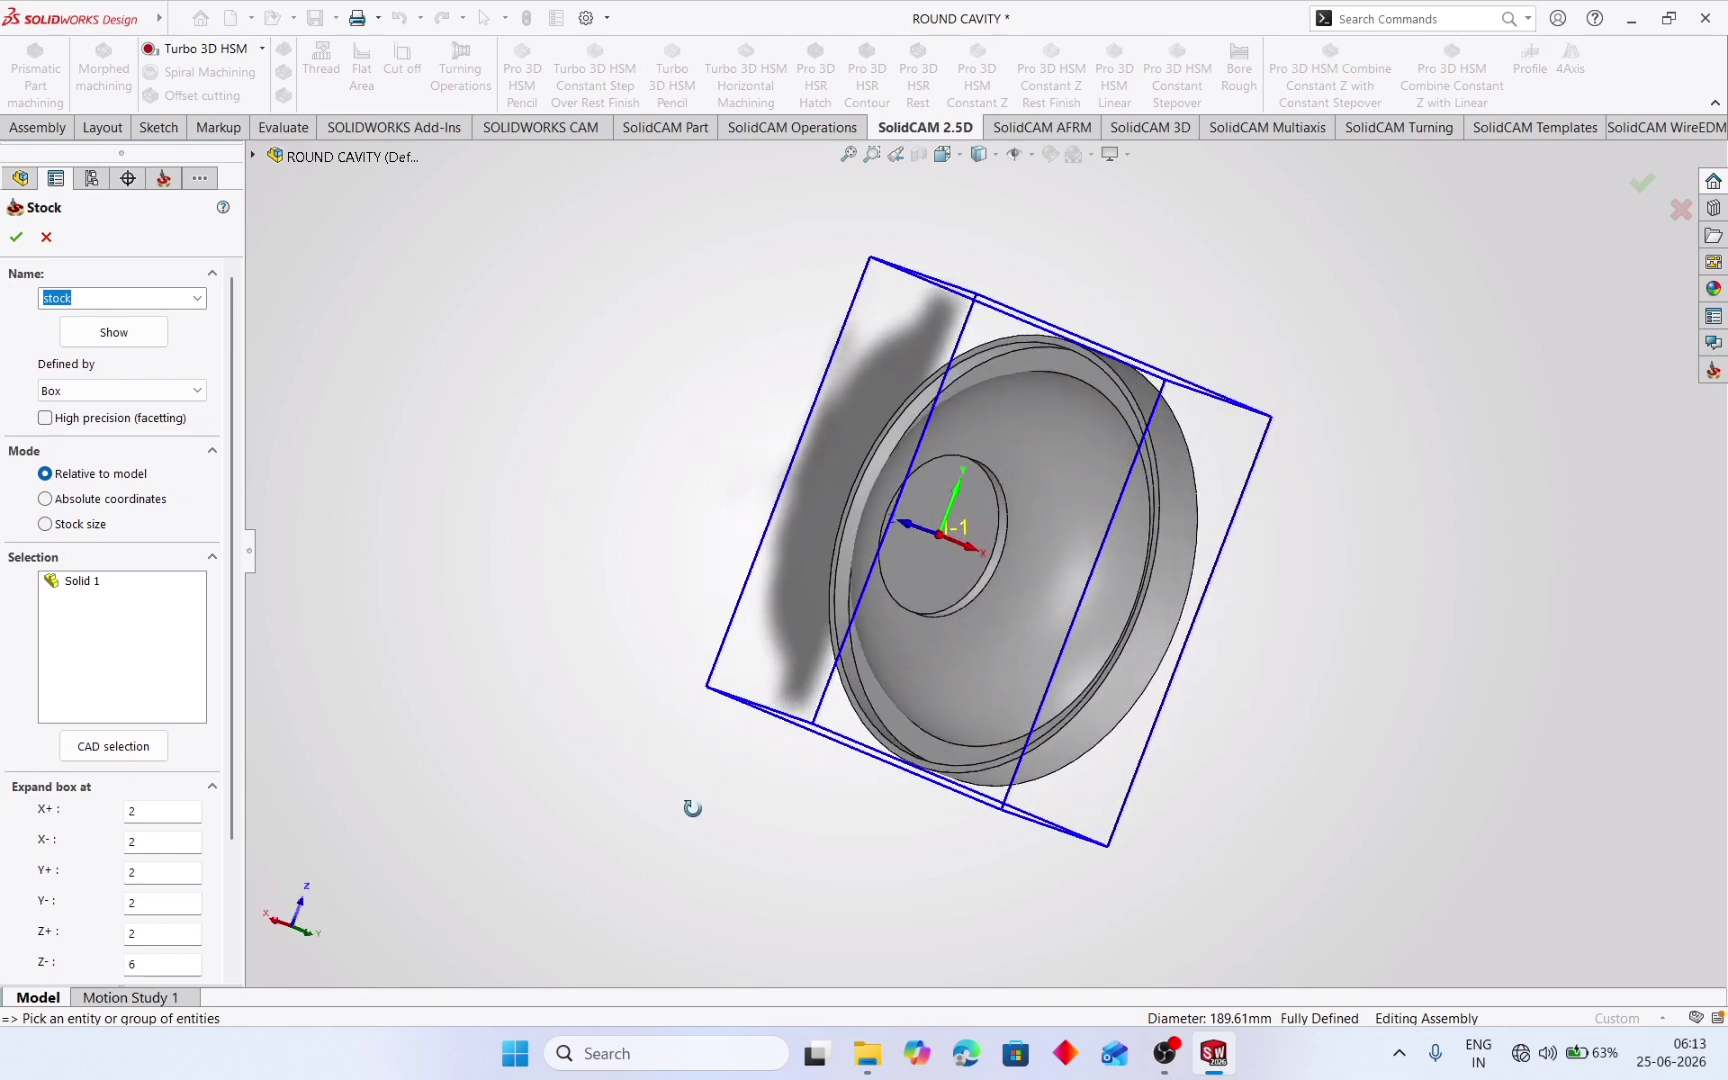
mouse_move(644, 474)
middle_mouse_down()
mouse_move(690, 386)
mouse_move(629, 420)
mouse_move(617, 320)
mouse_move(644, 316)
mouse_move(597, 336)
mouse_move(625, 318)
mouse_move(665, 328)
mouse_move(626, 313)
mouse_move(621, 332)
middle_mouse_up()
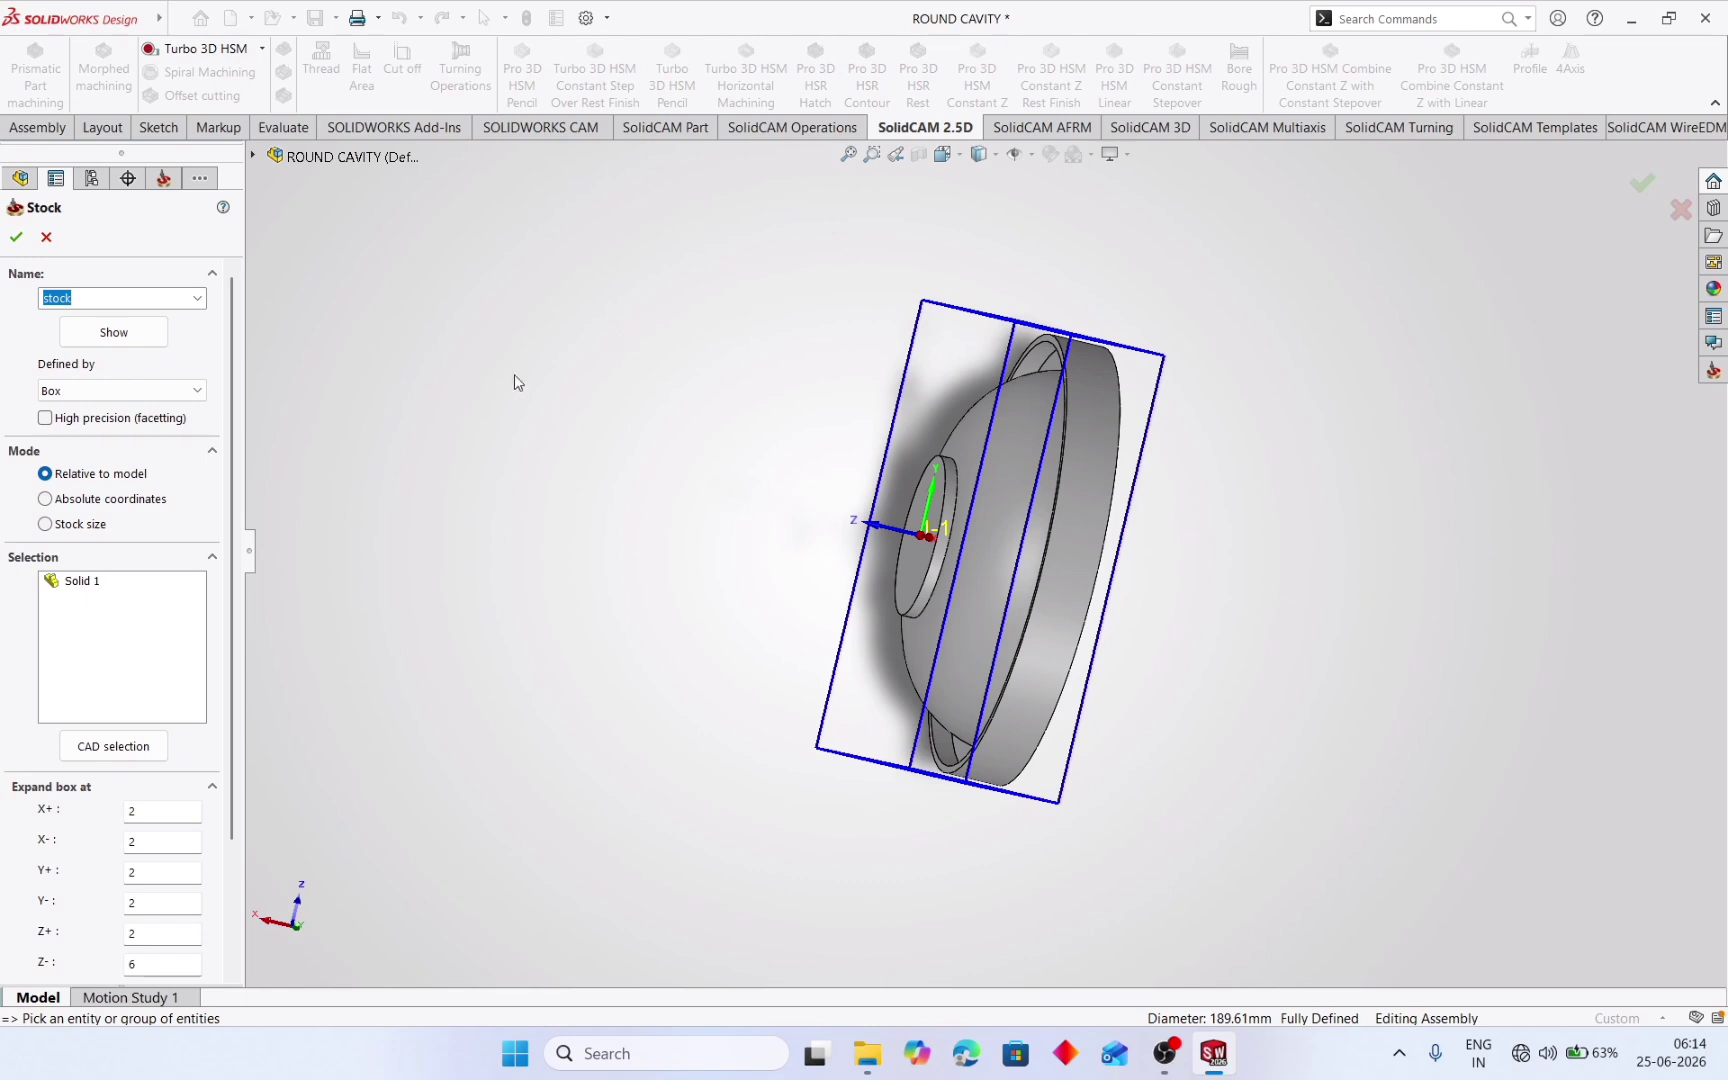
- Try a cylinder stock around the solid and return the stock definition to a box around the same body
left_click(184, 394)
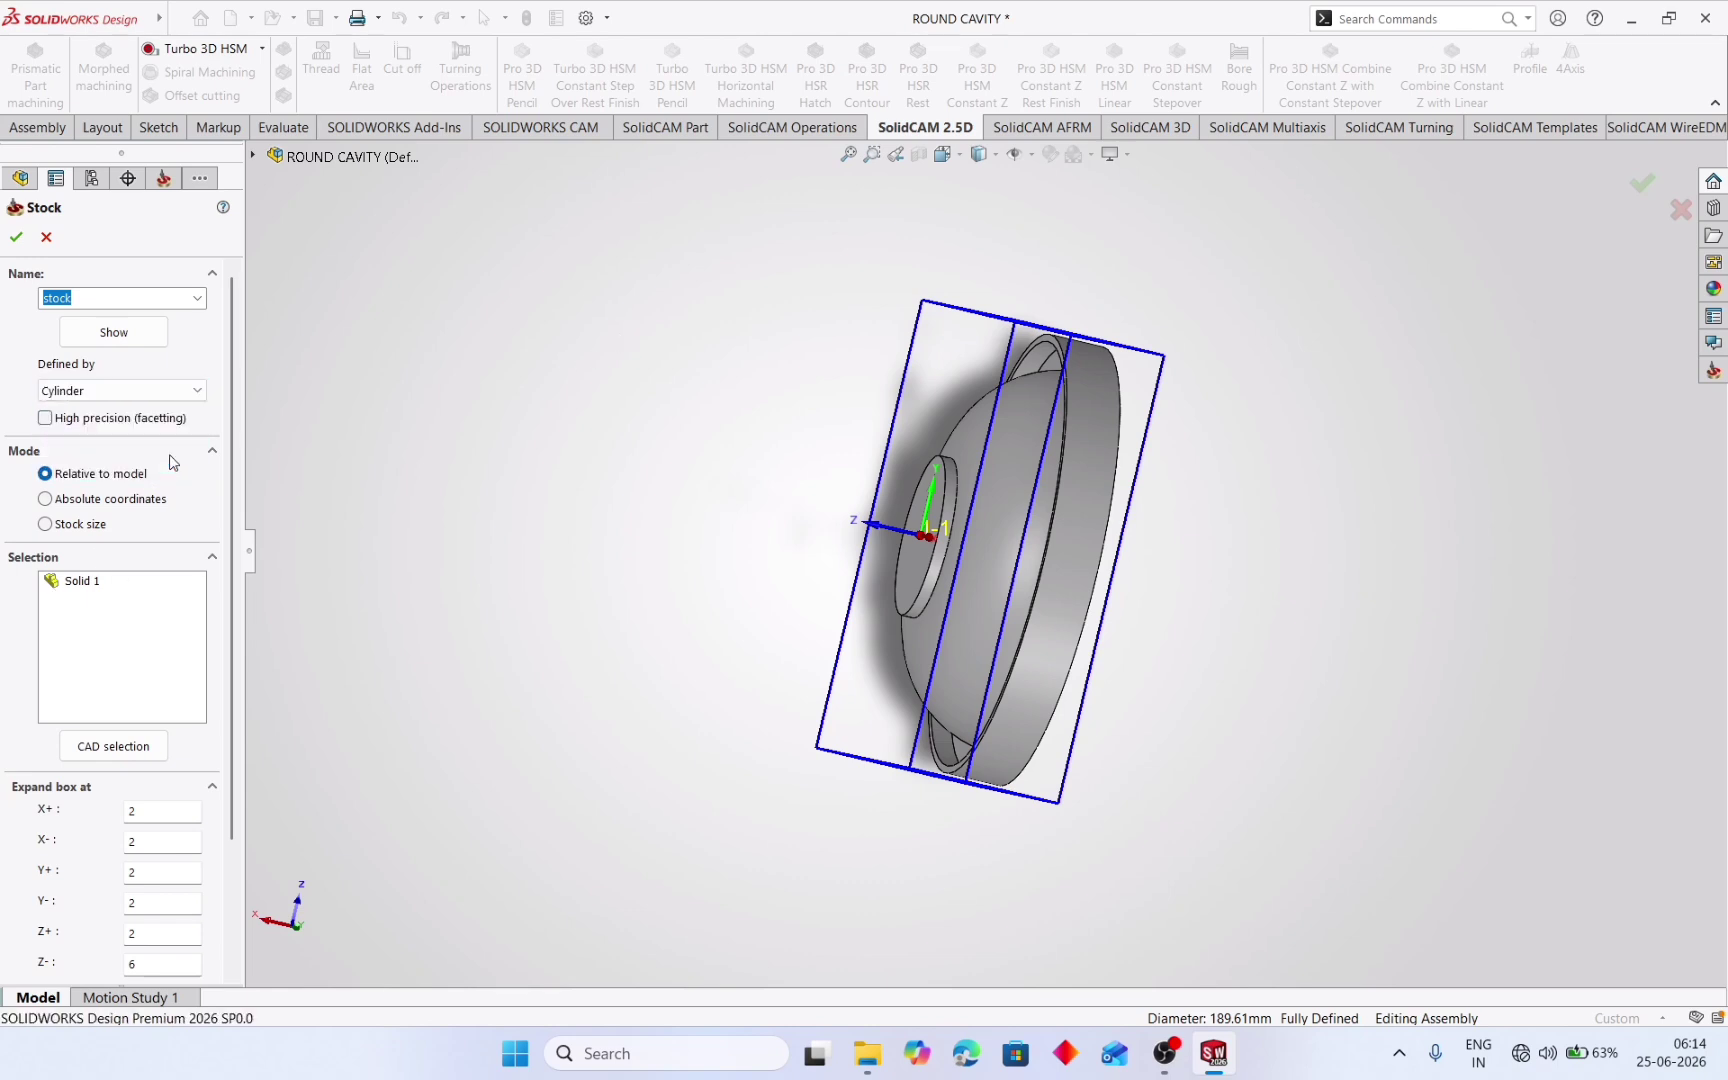
left_click(172, 457)
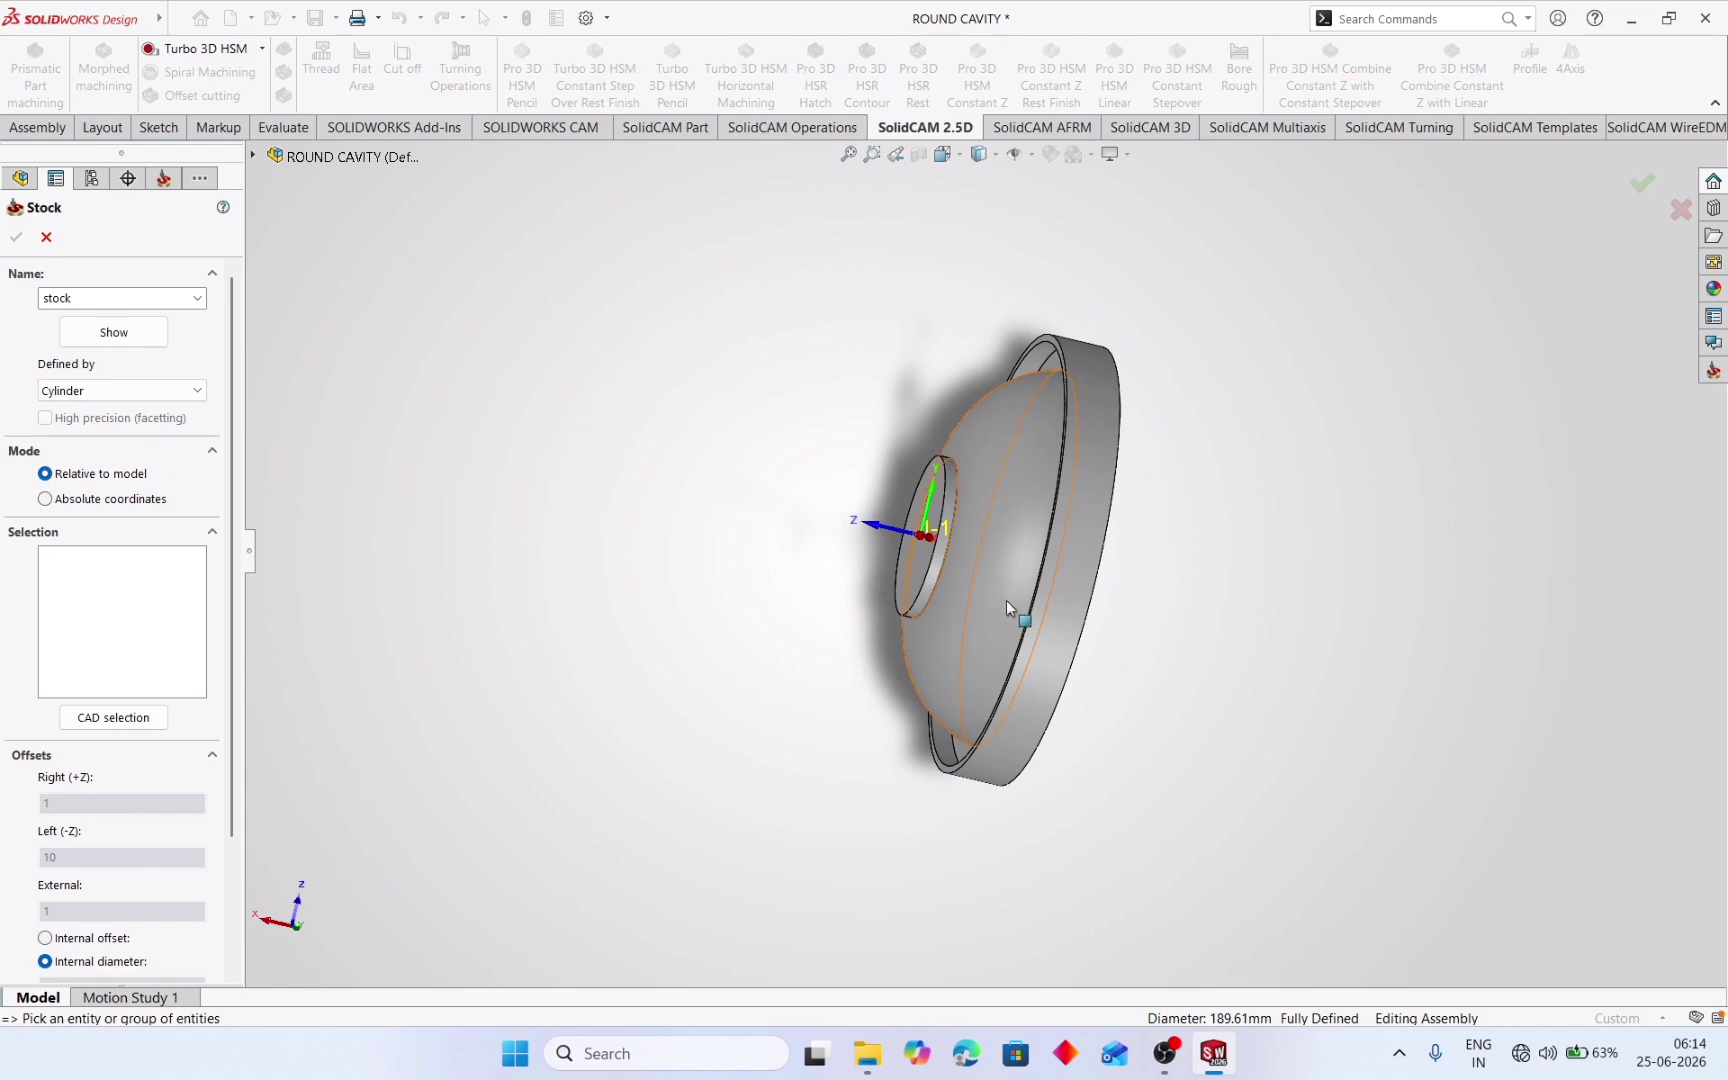
left_click(1066, 608)
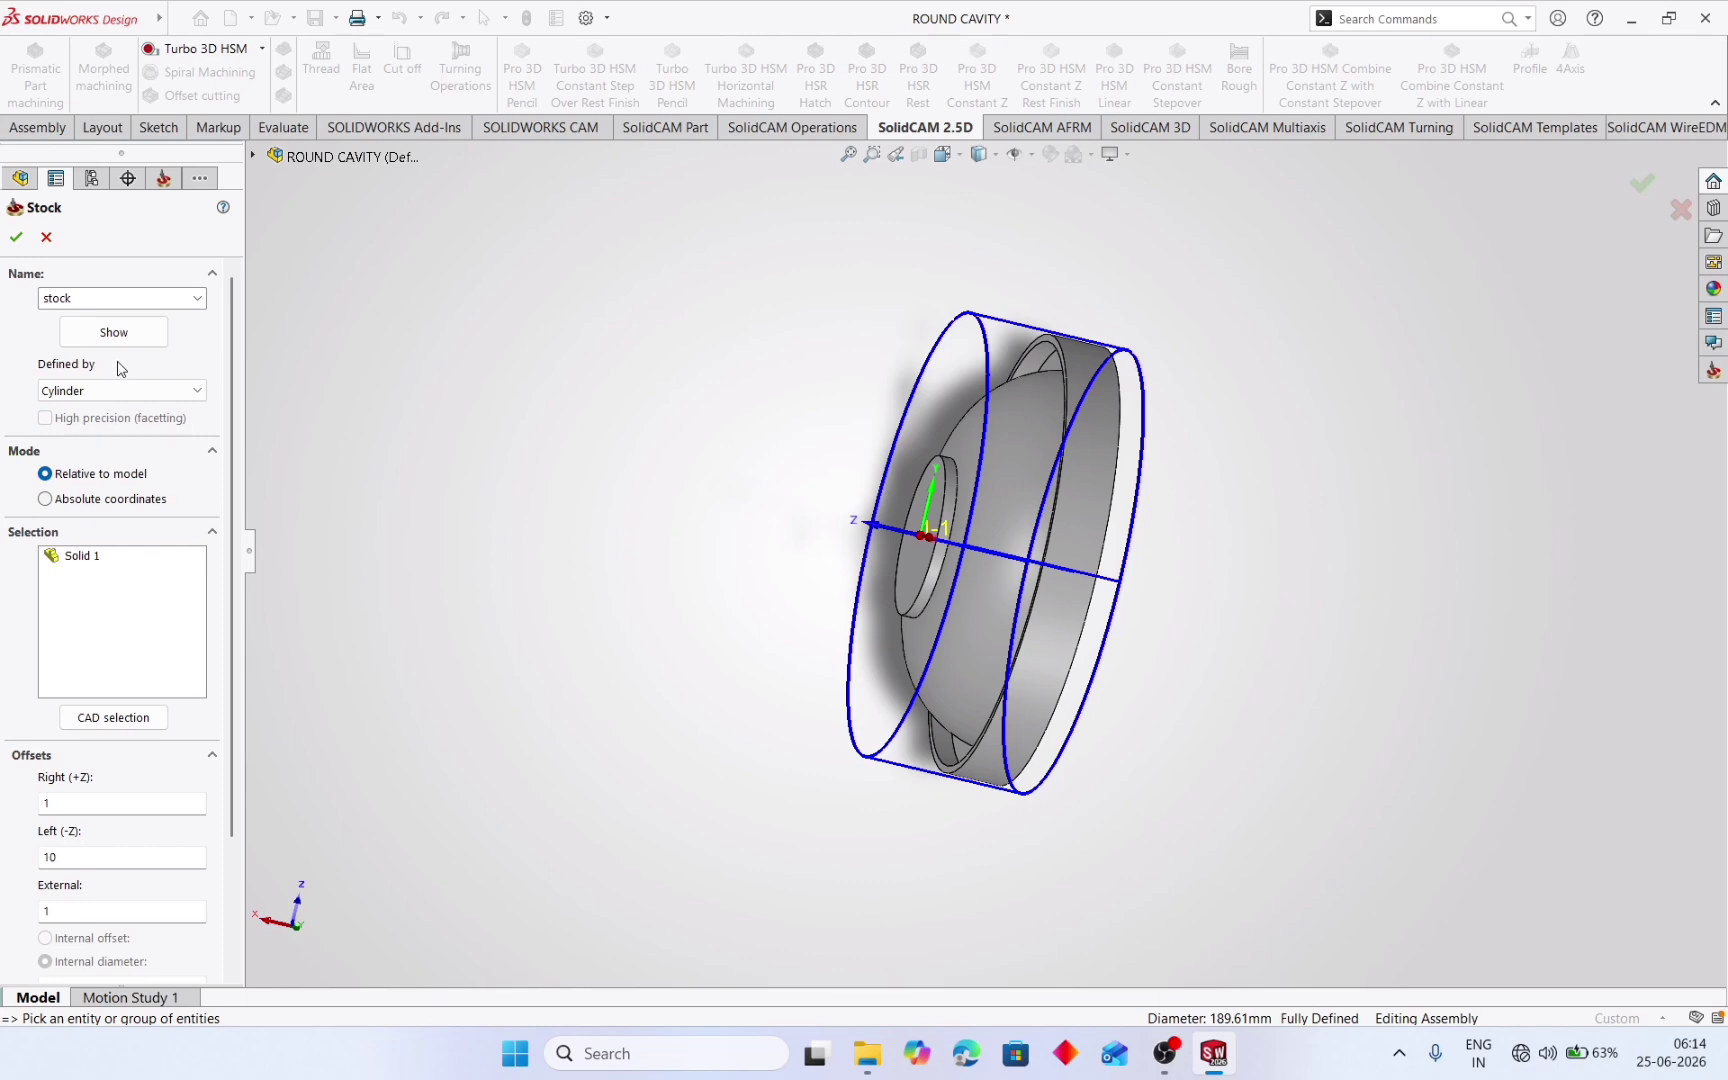
left_click(131, 402)
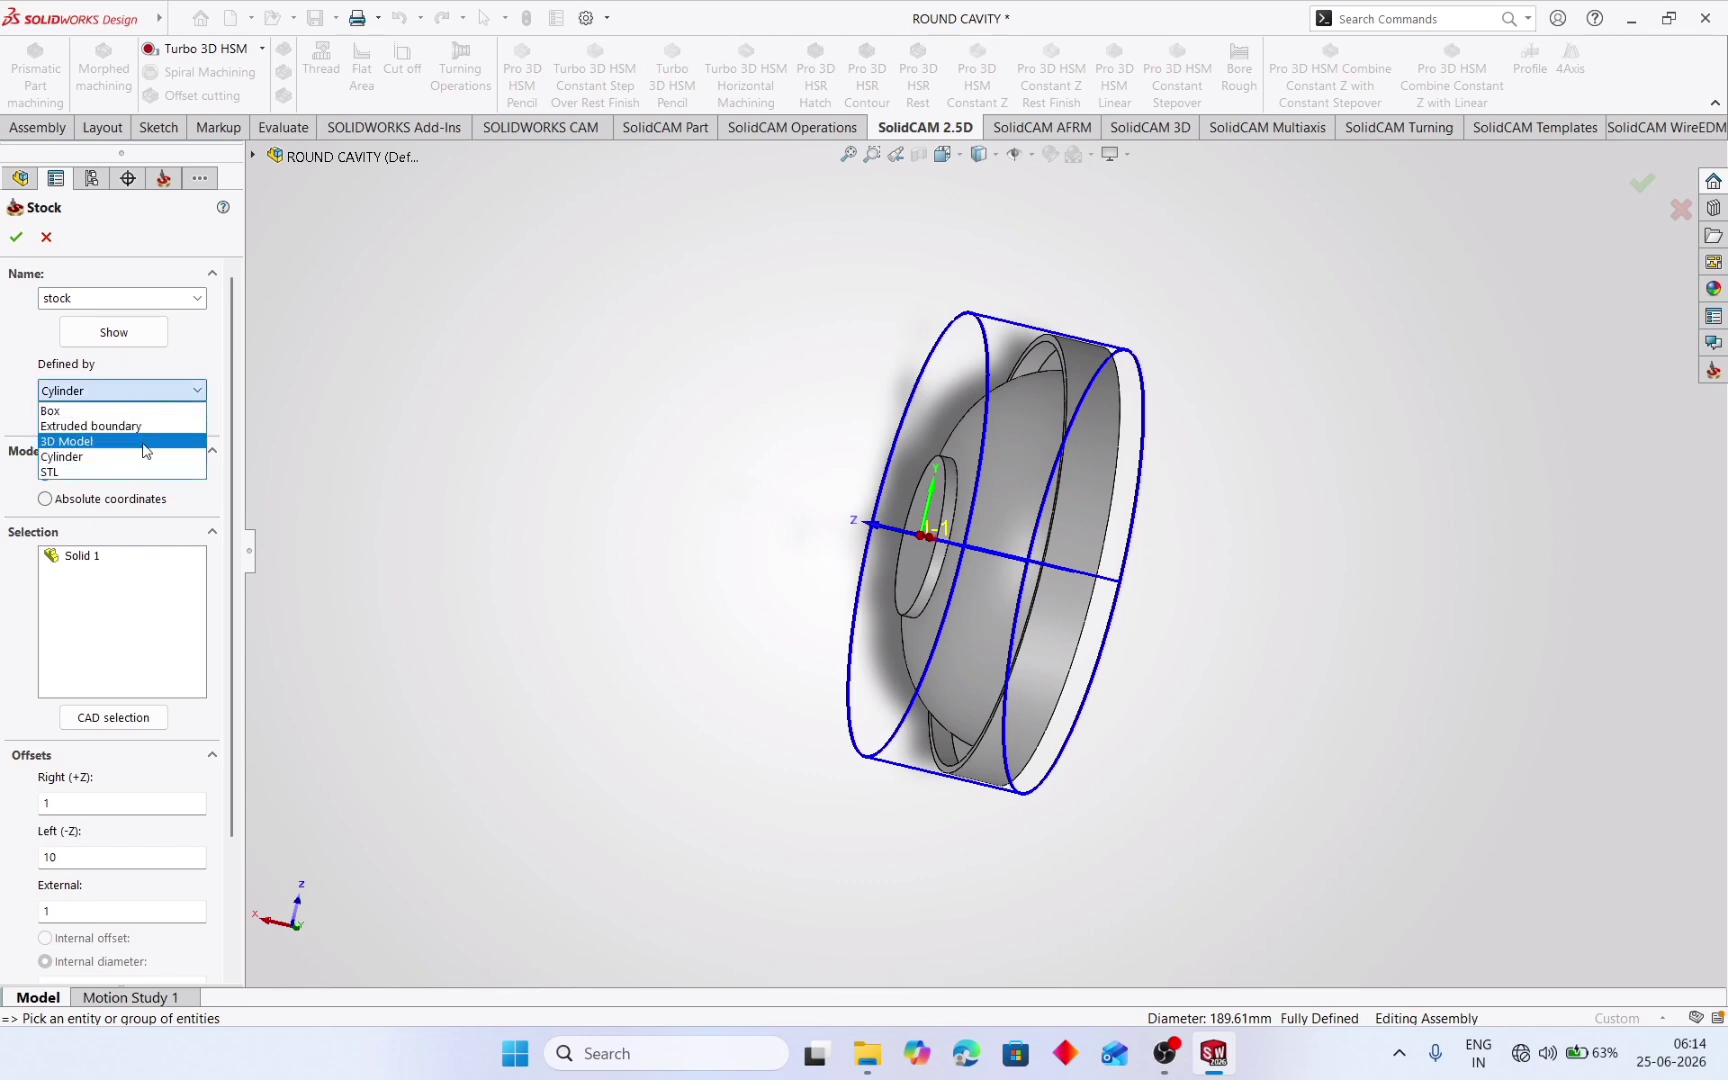
left_click(161, 411)
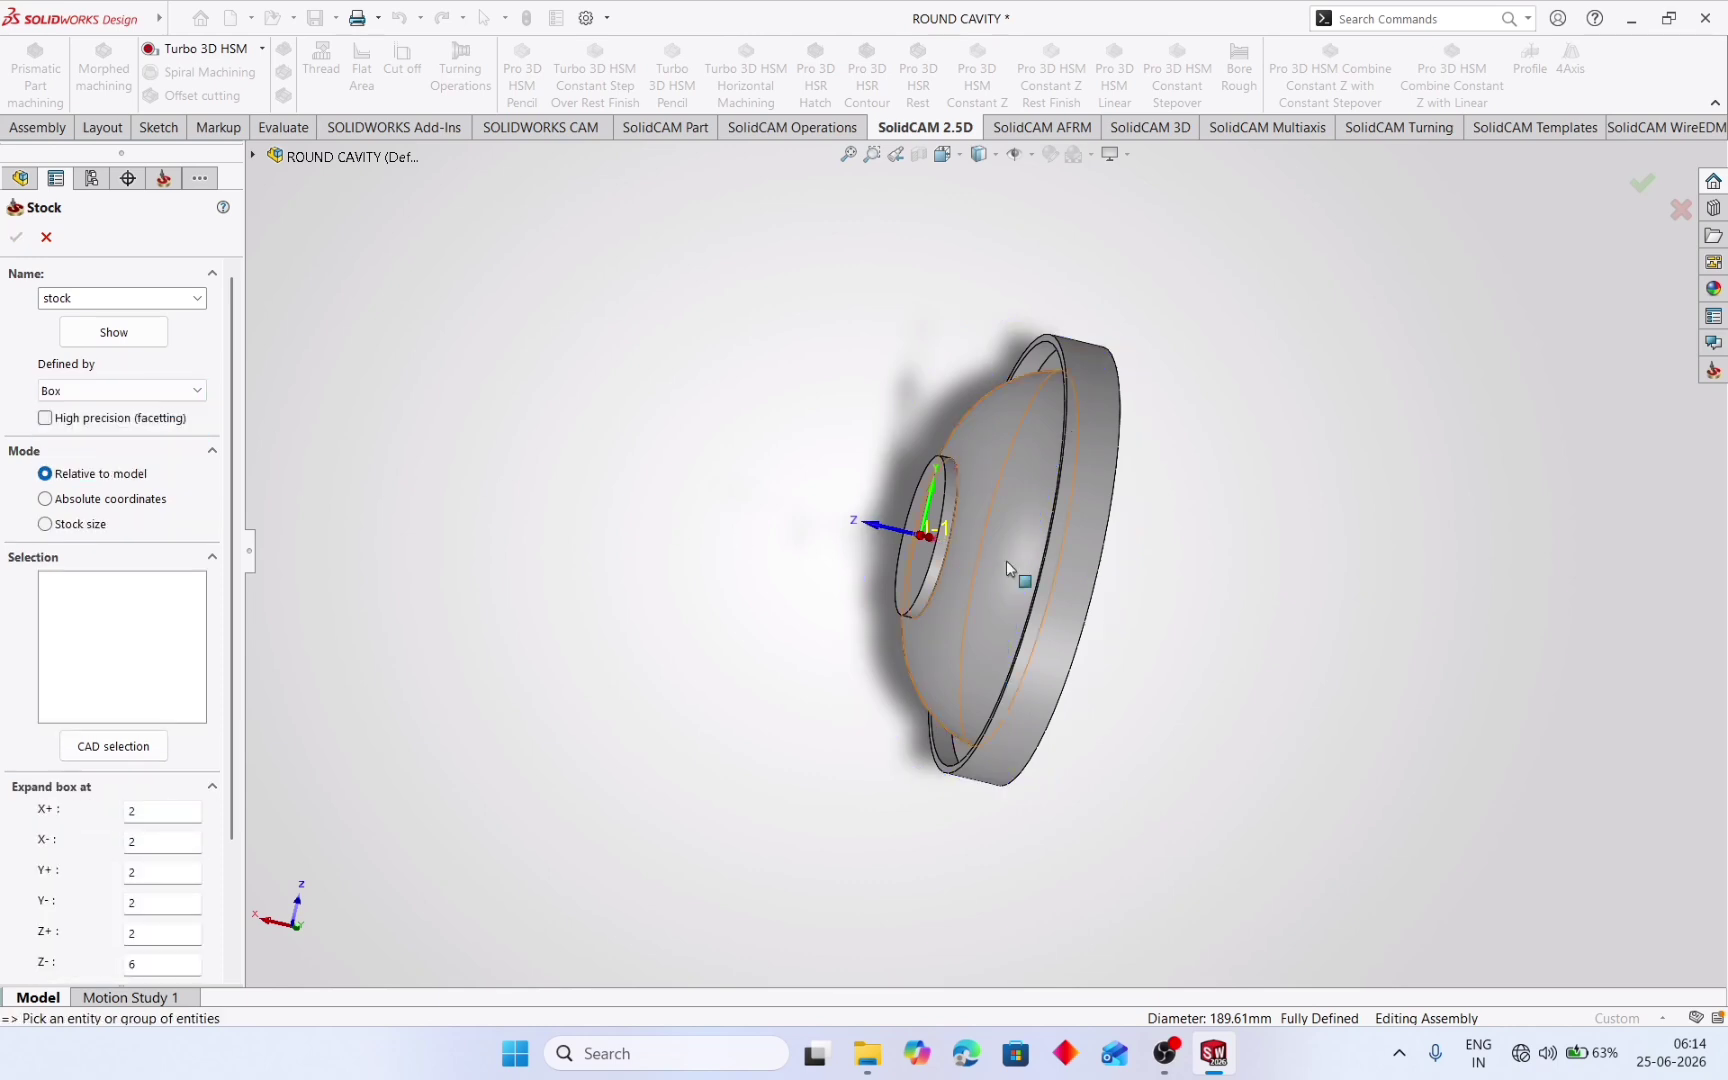
left_click(1066, 570)
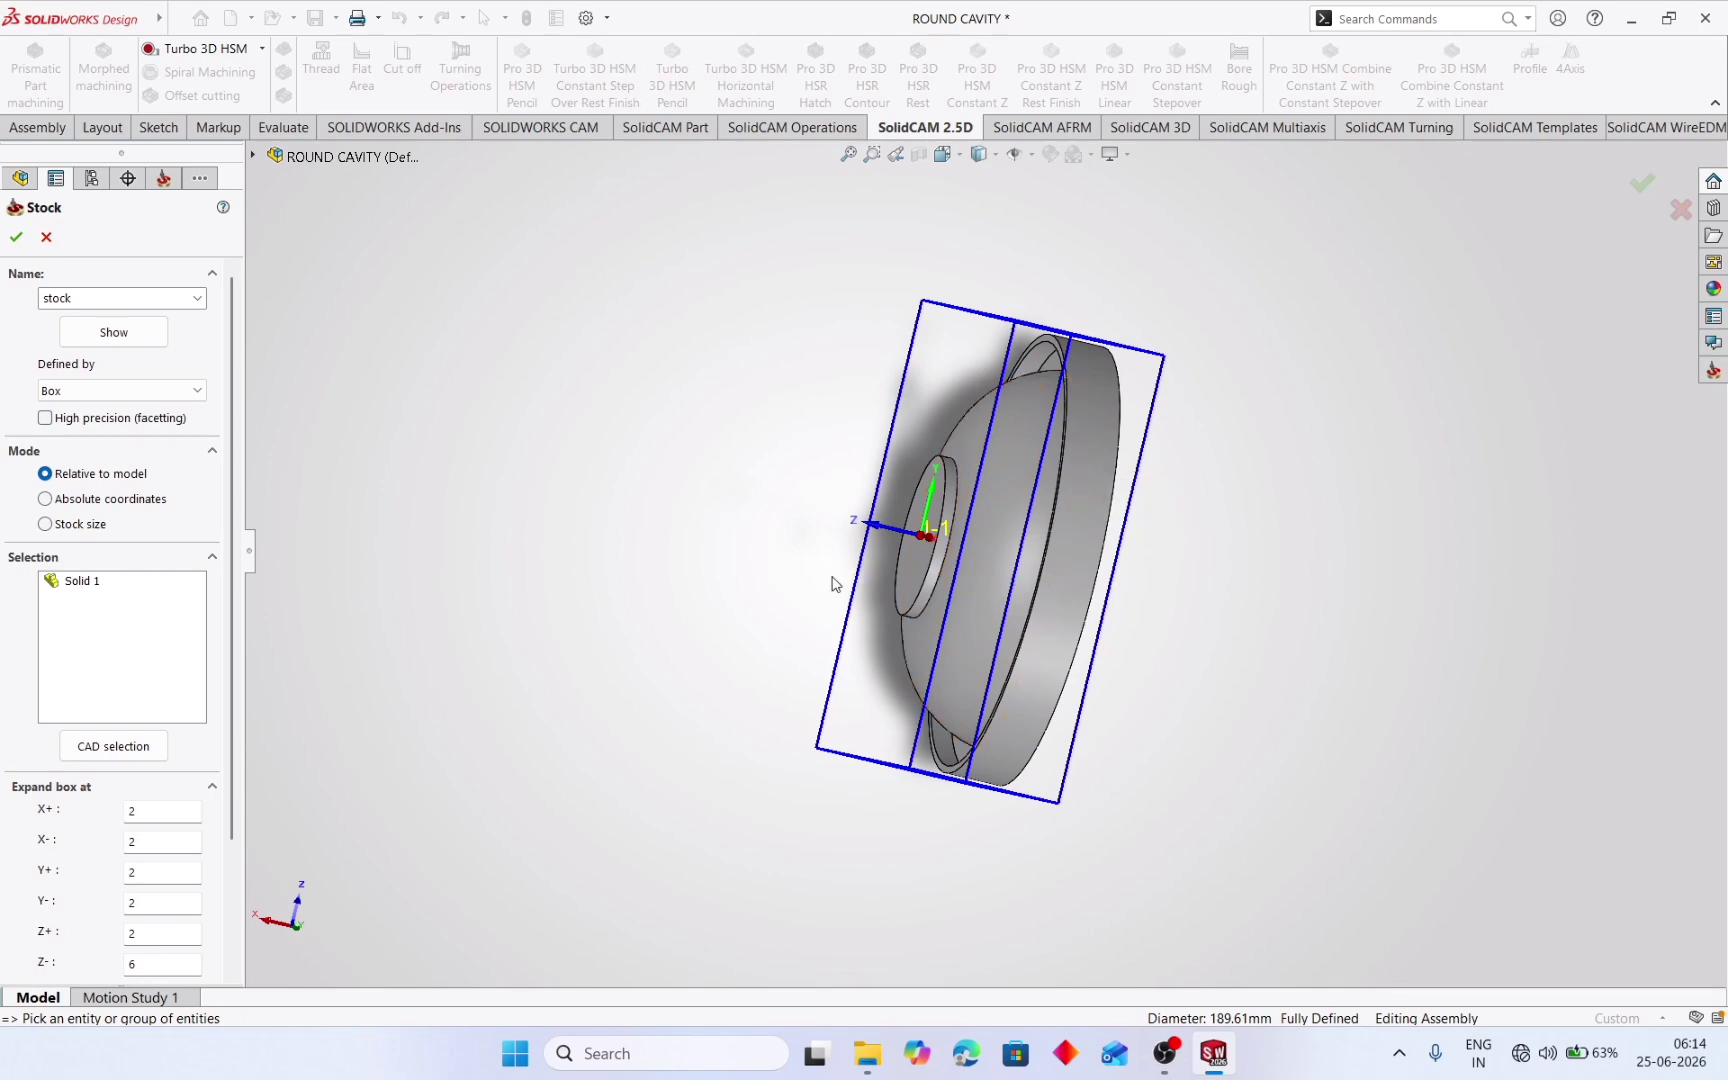
- Set the stock box expansion to 0 at X+, X-, Y+ and Y-
middle_click_drag(727, 528, 875, 478)
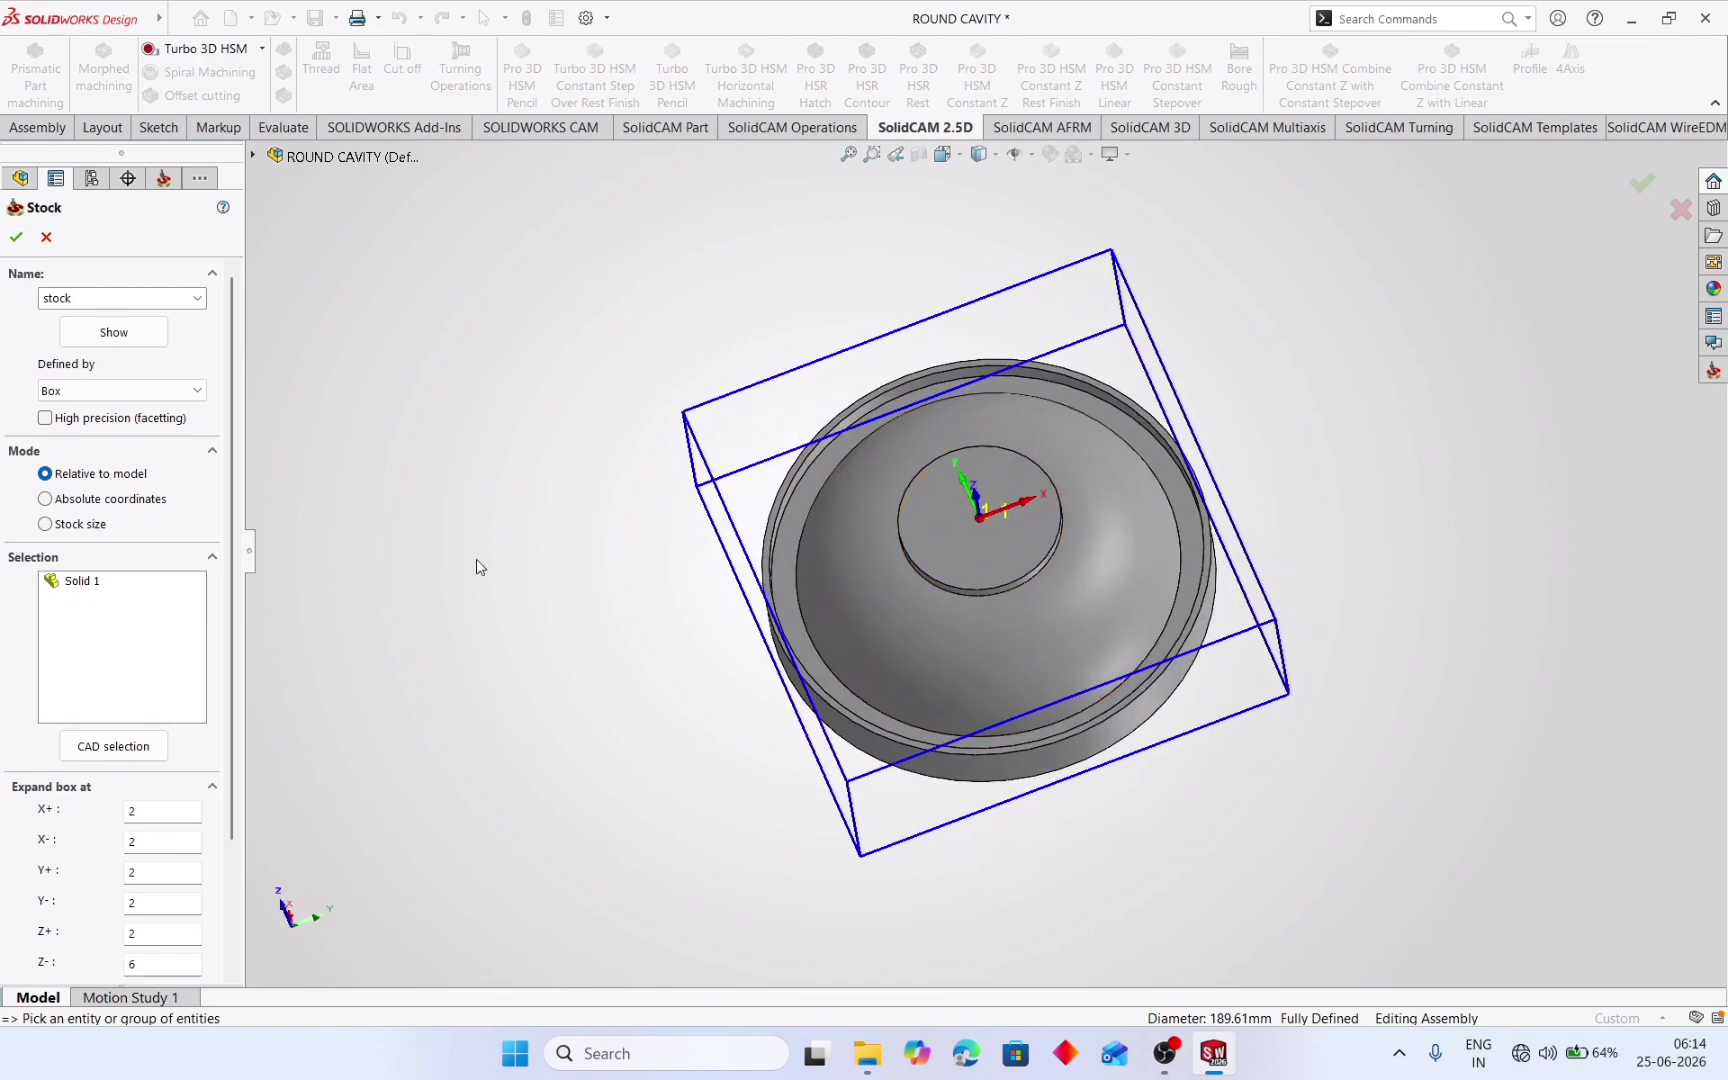
scroll(185, 800, "down", 3)
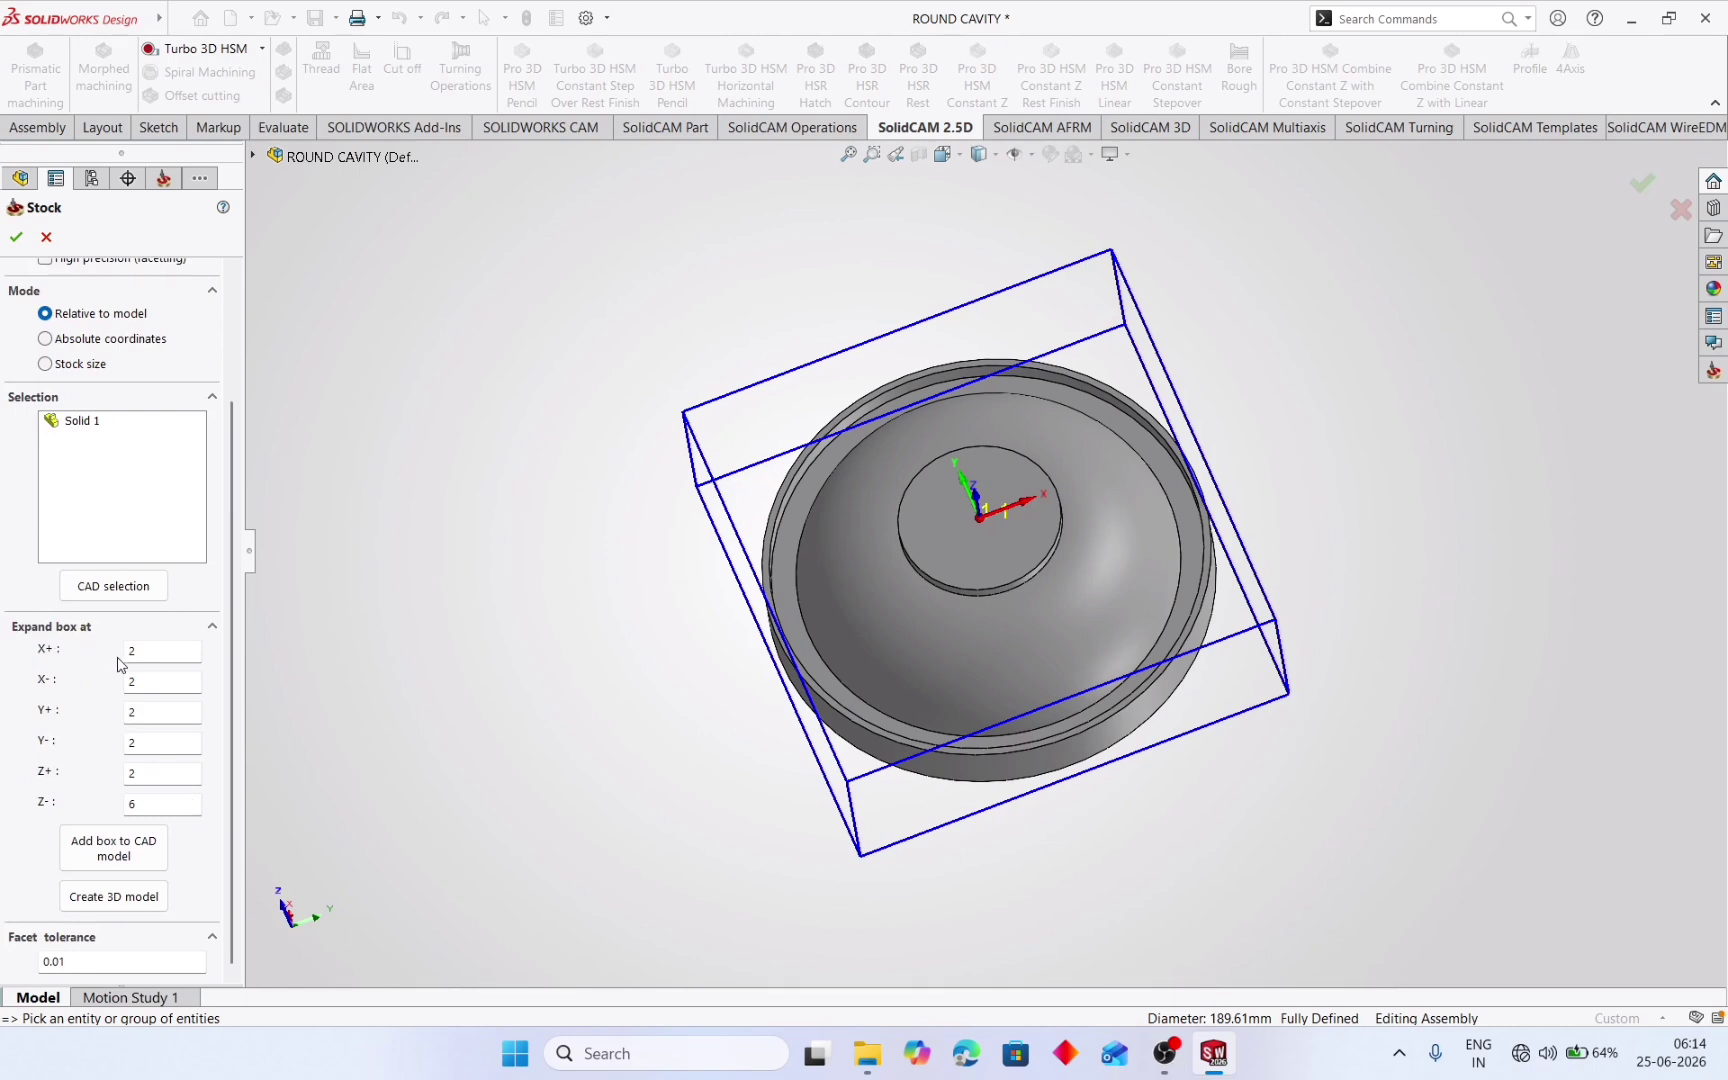
left_click_drag(150, 655, 124, 650)
type("0")
left_click(148, 688)
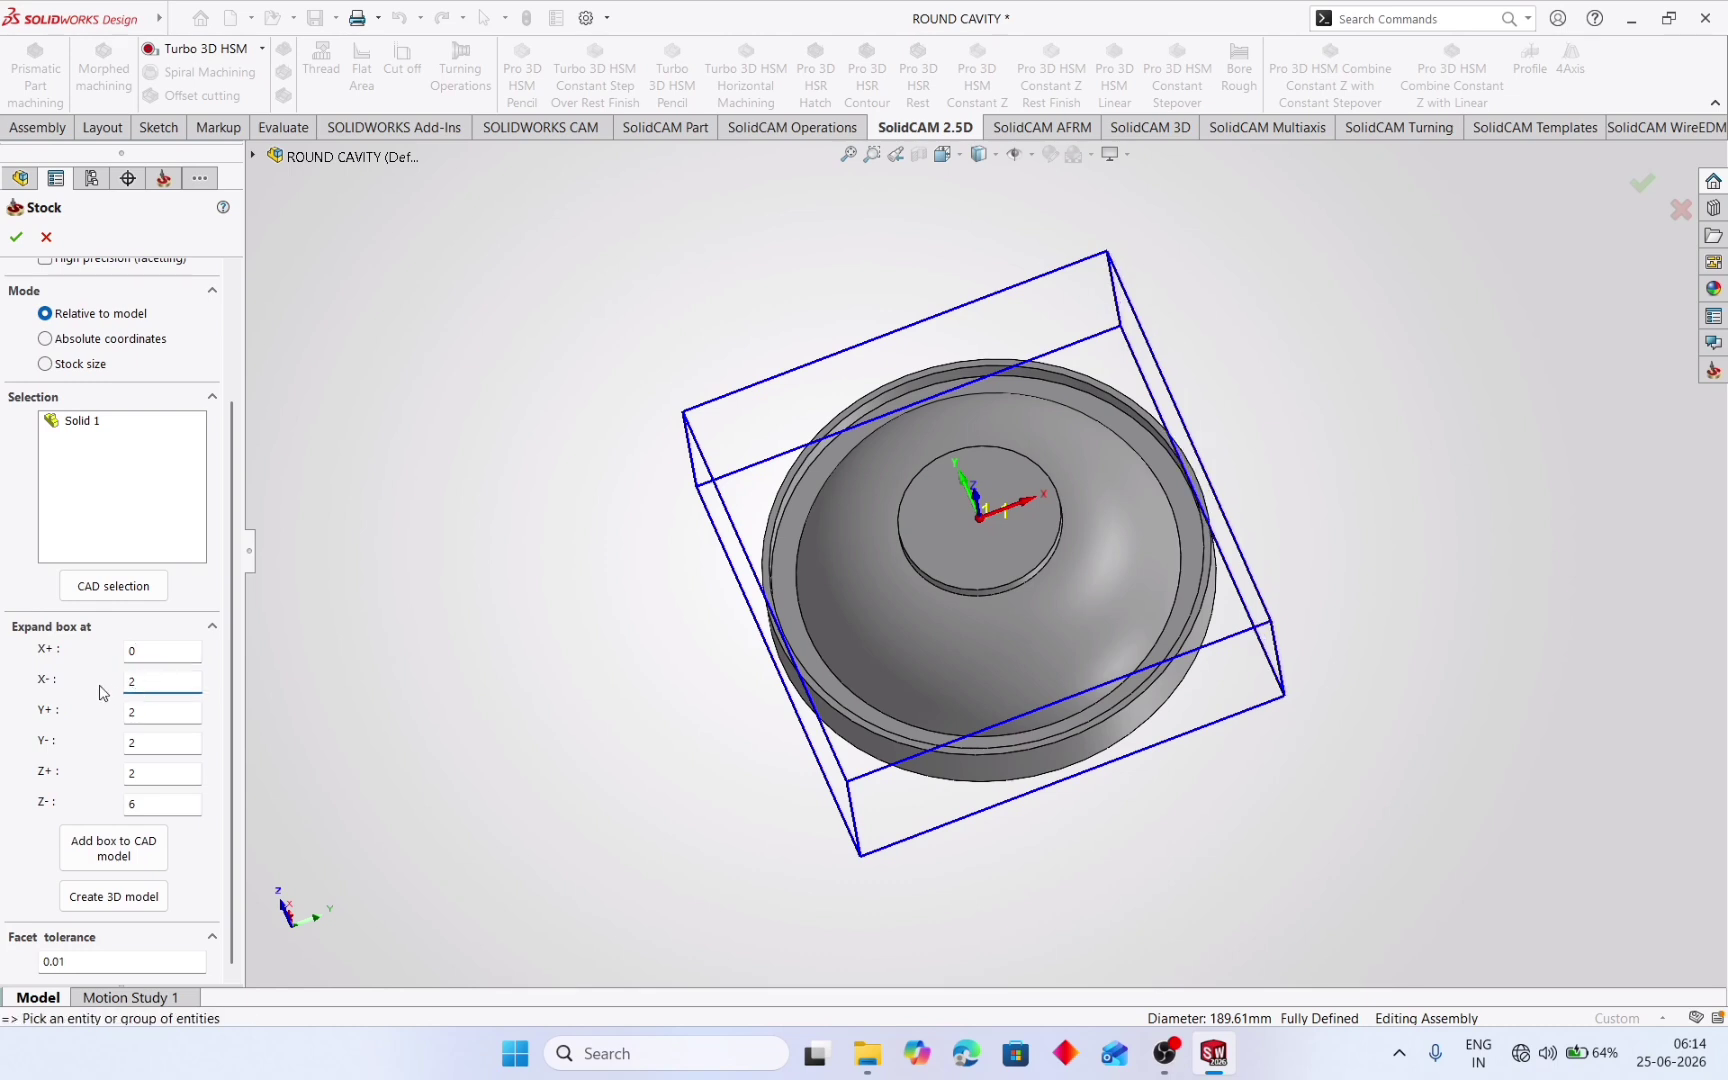
left_click_drag(135, 688, 115, 687)
type("0")
left_click(140, 713)
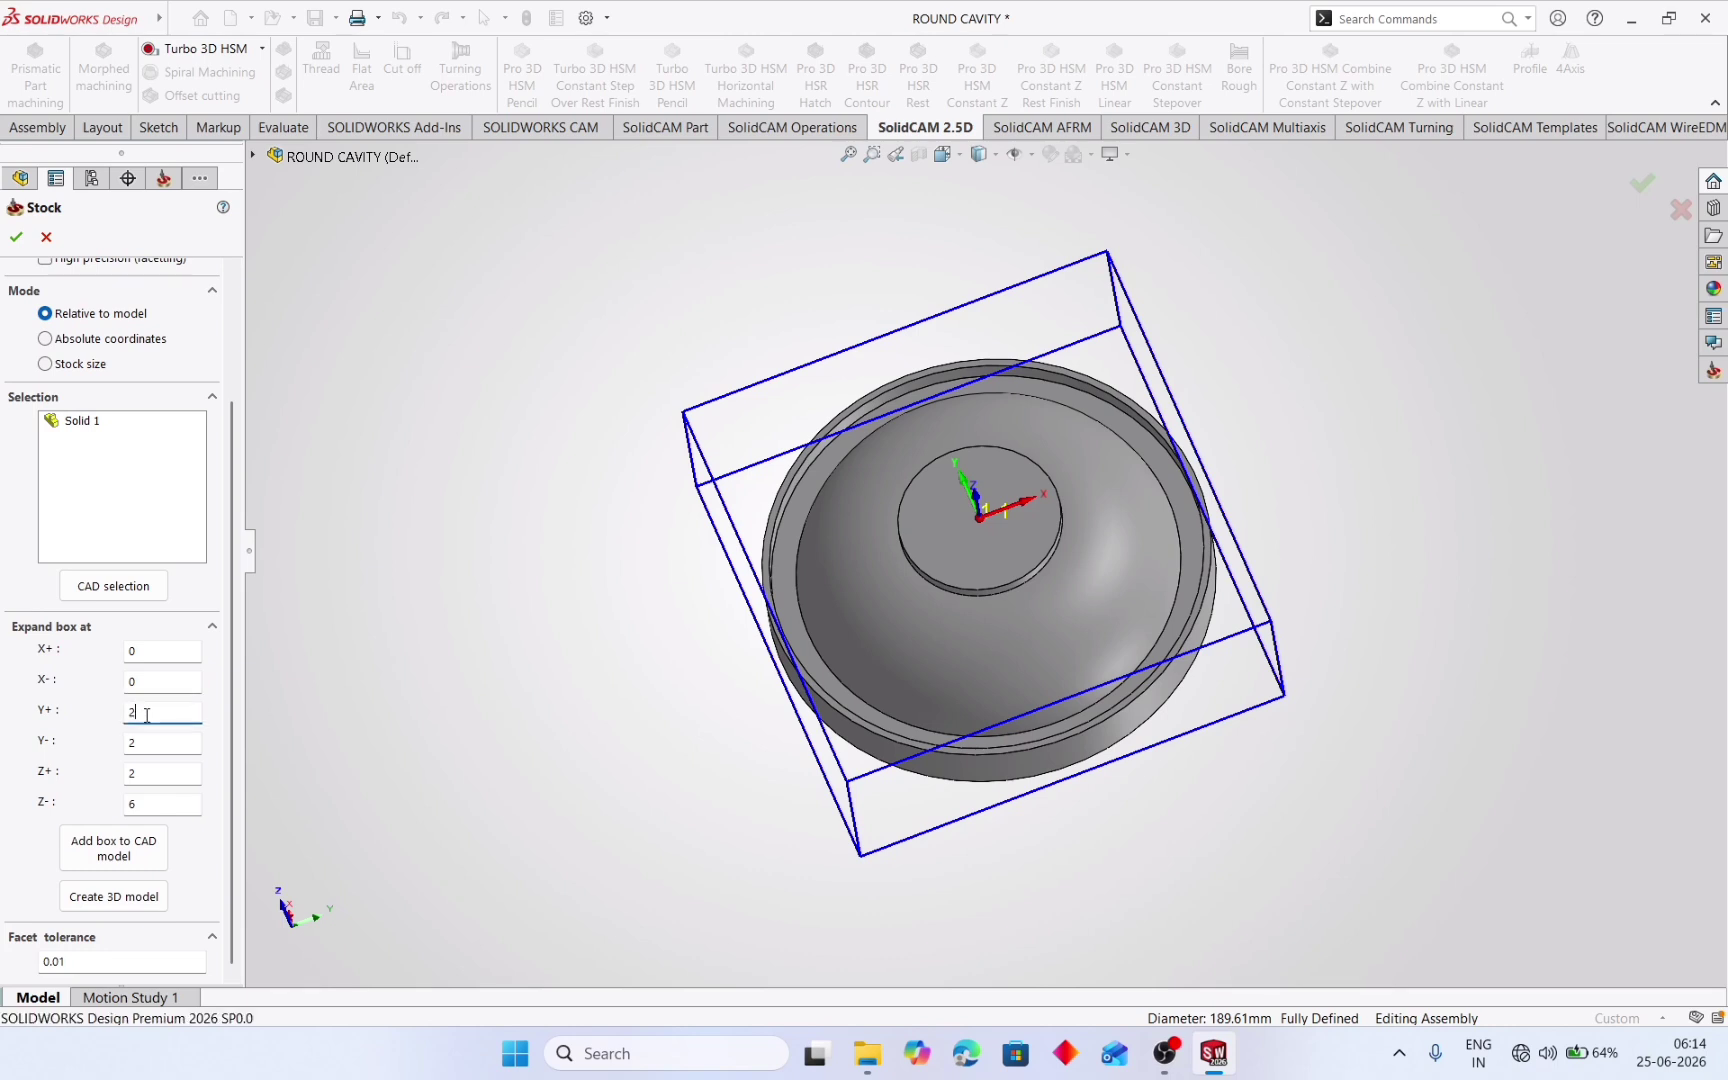
left_click_drag(140, 711, 130, 711)
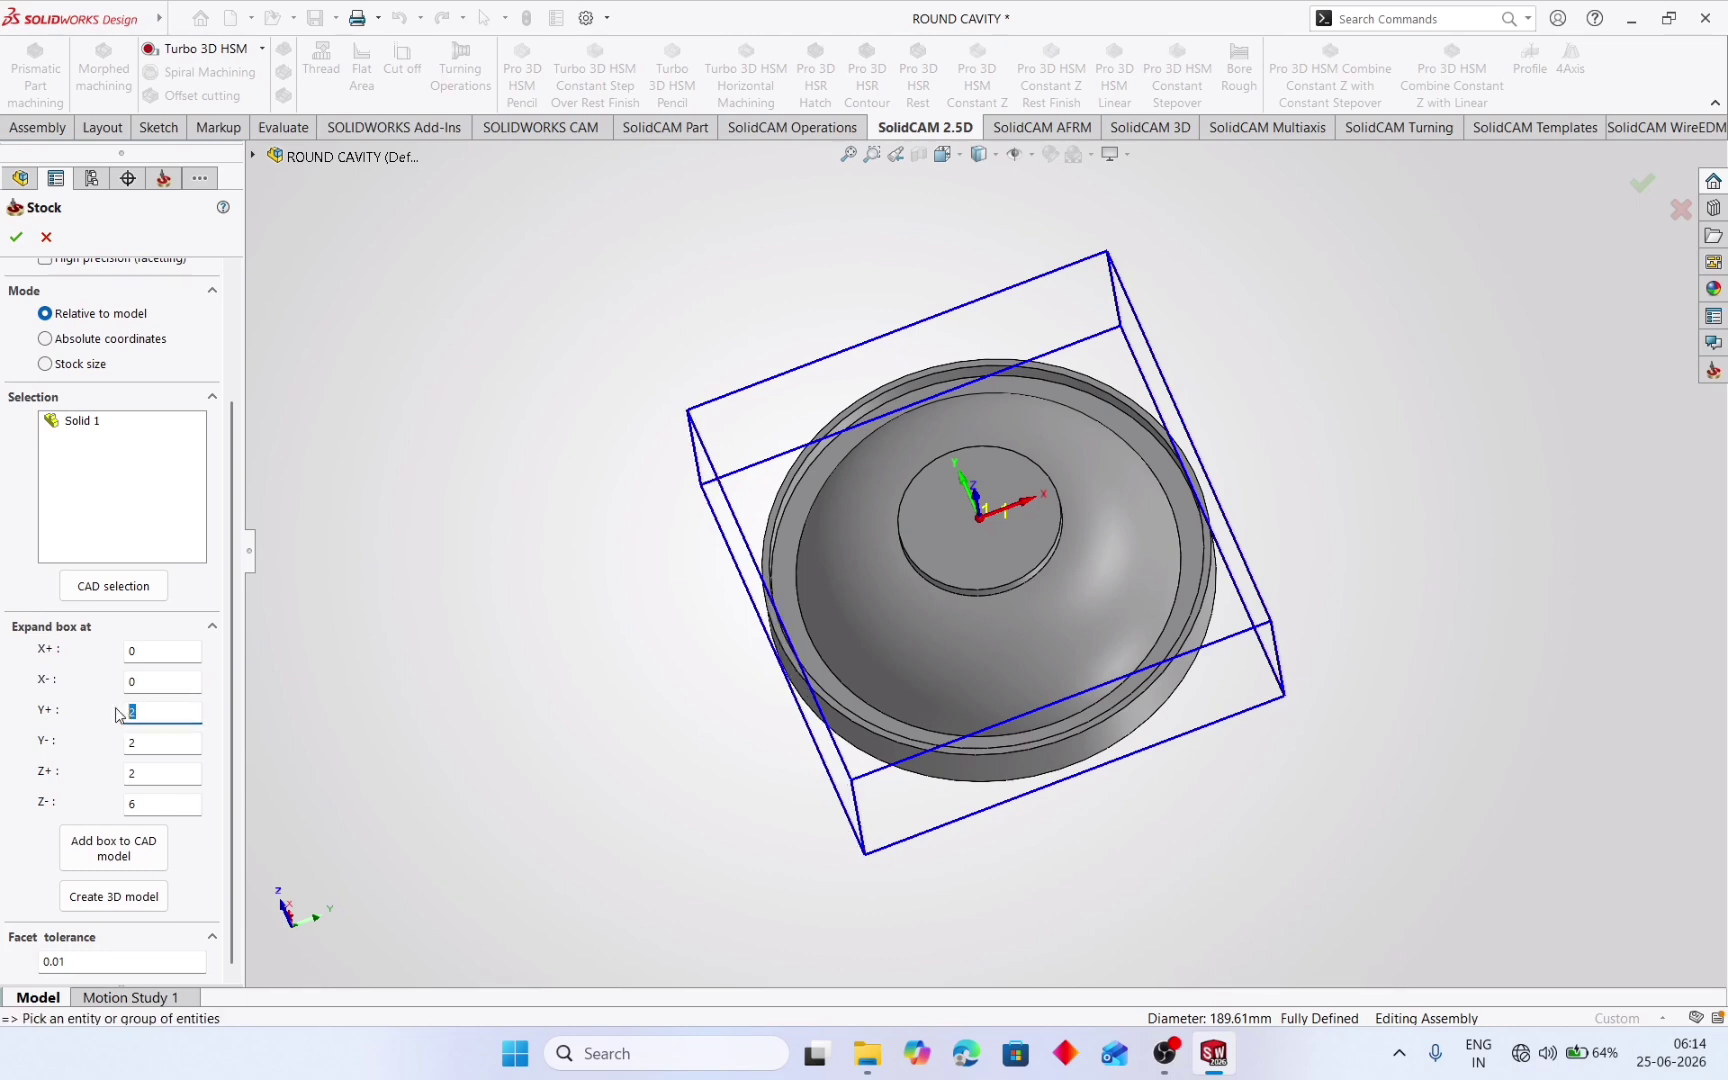
type("0")
left_click(139, 743)
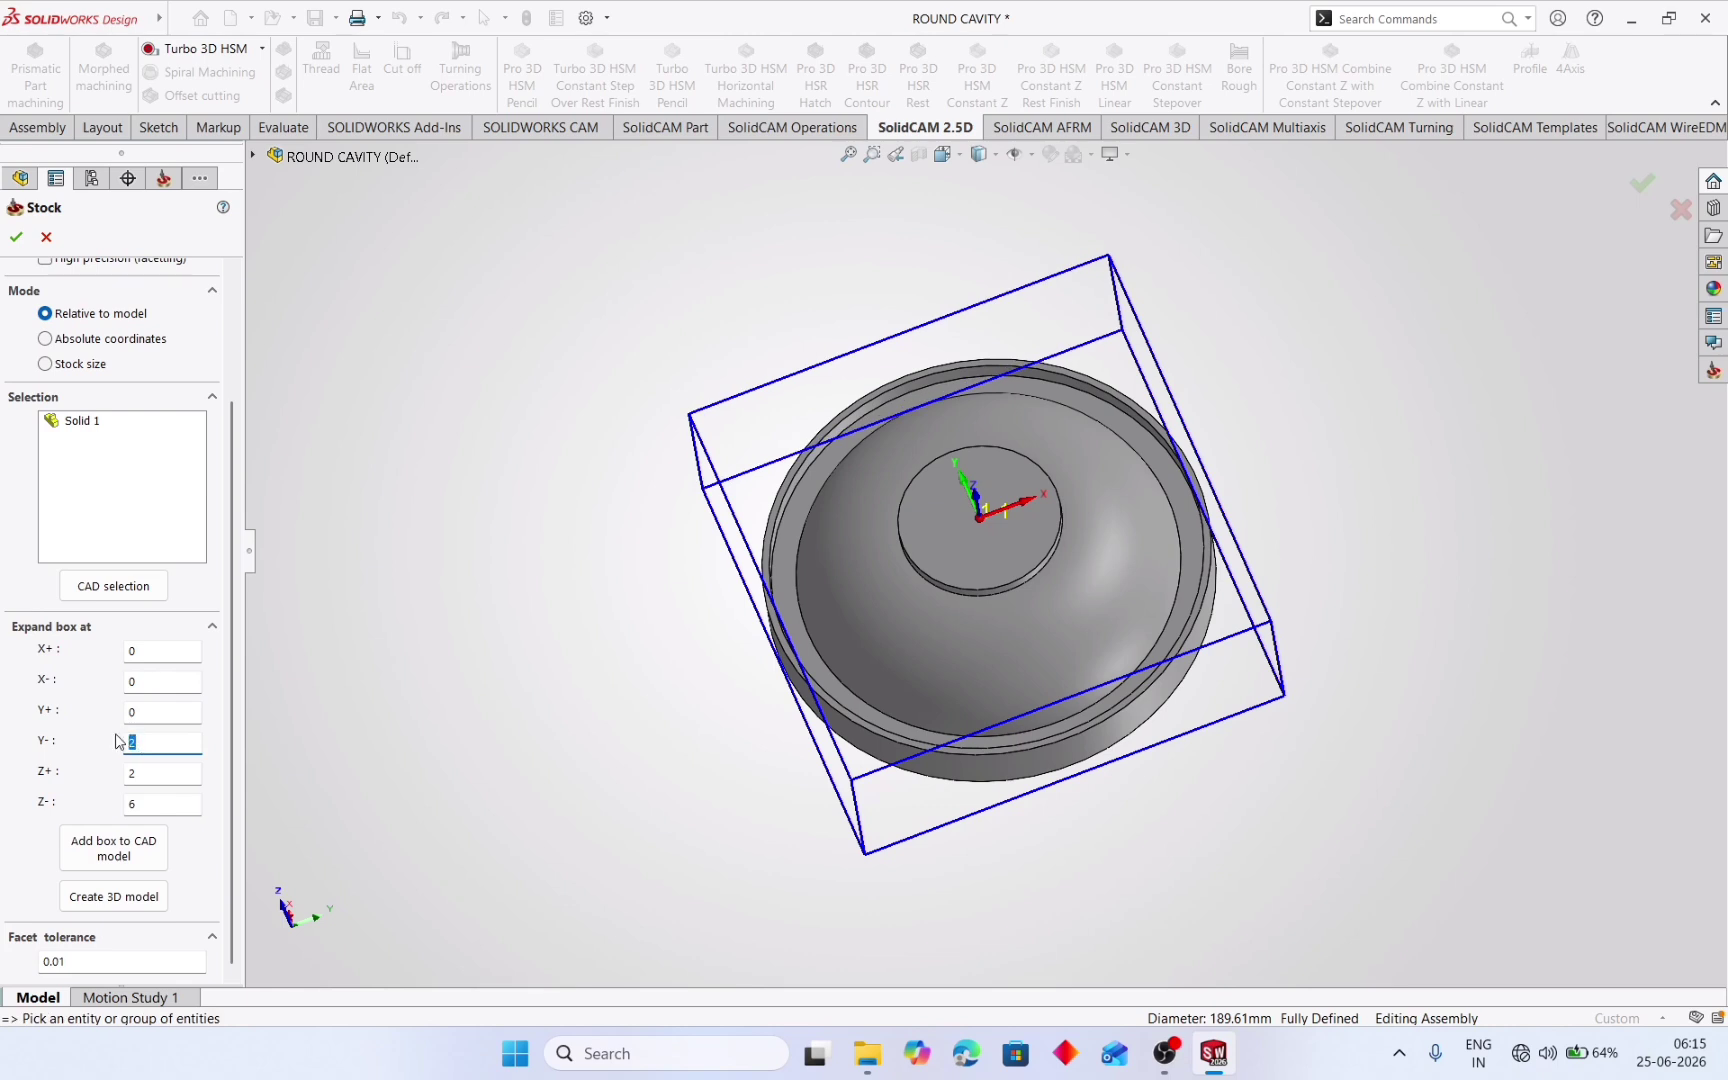
type("0")
- Set the stock box expansion to 0.5 at Z+ and 0 at Z-
left_click(142, 773)
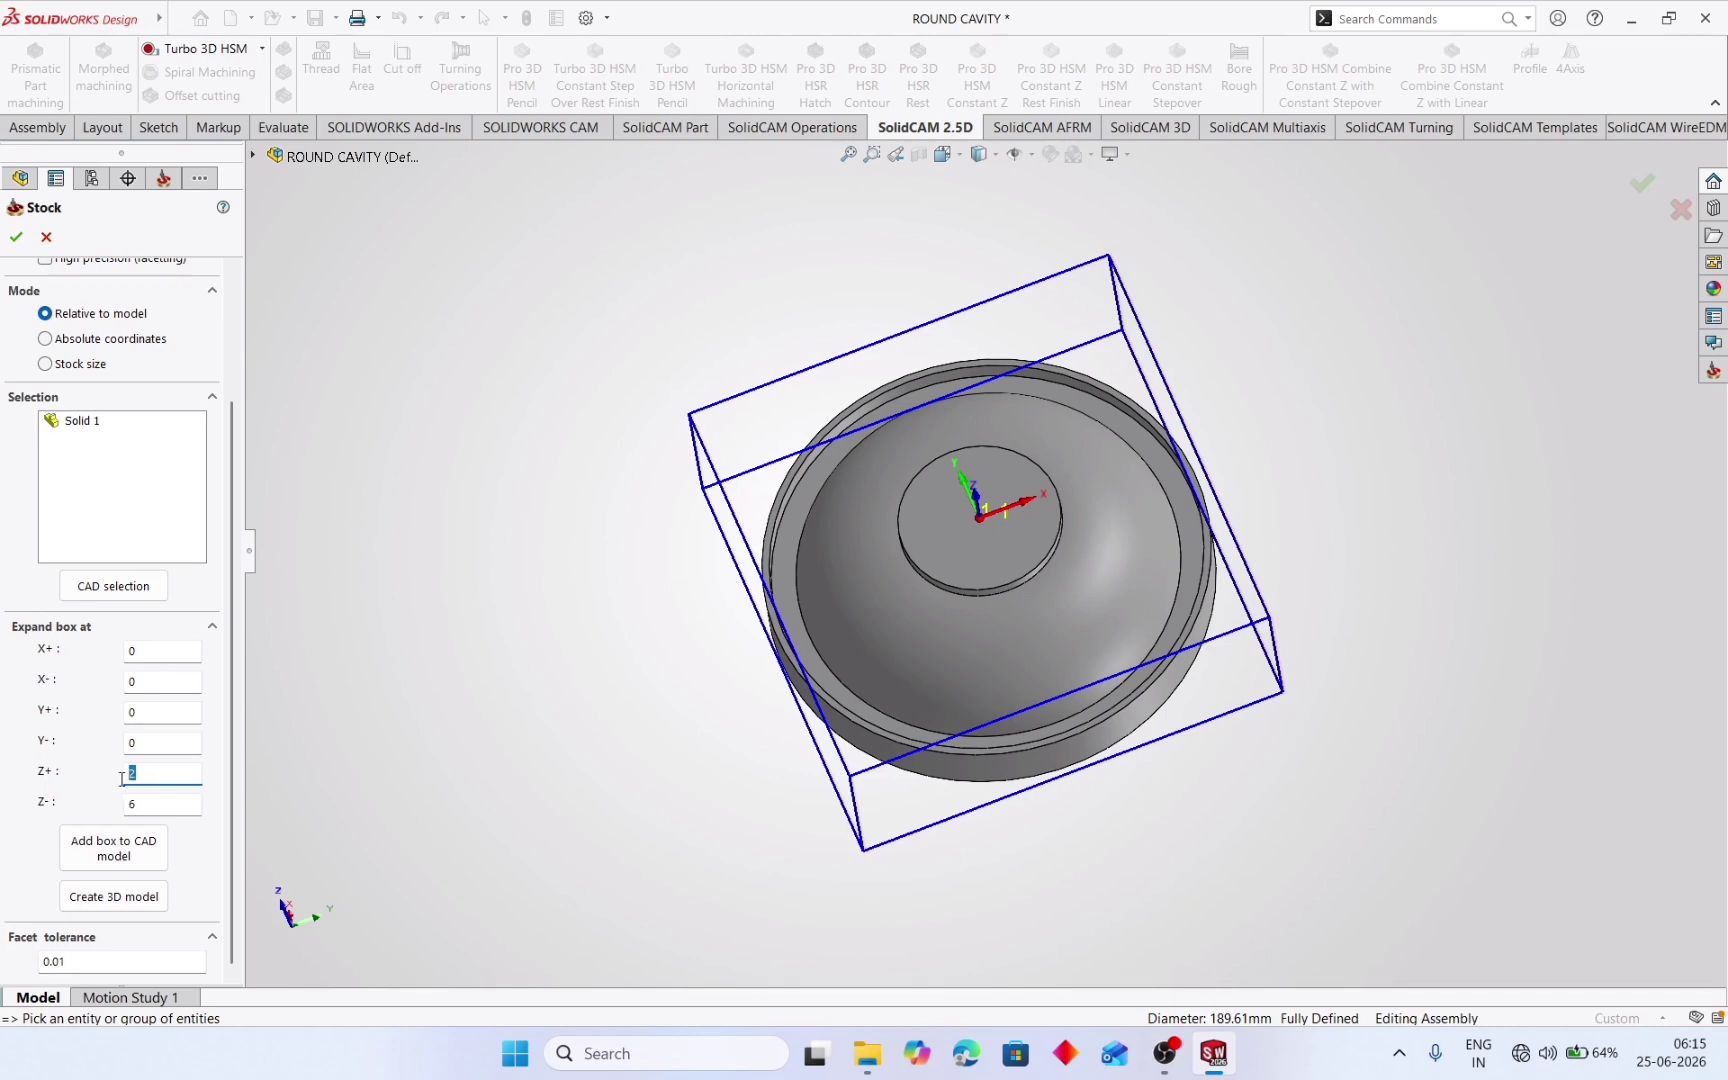
type("0.5")
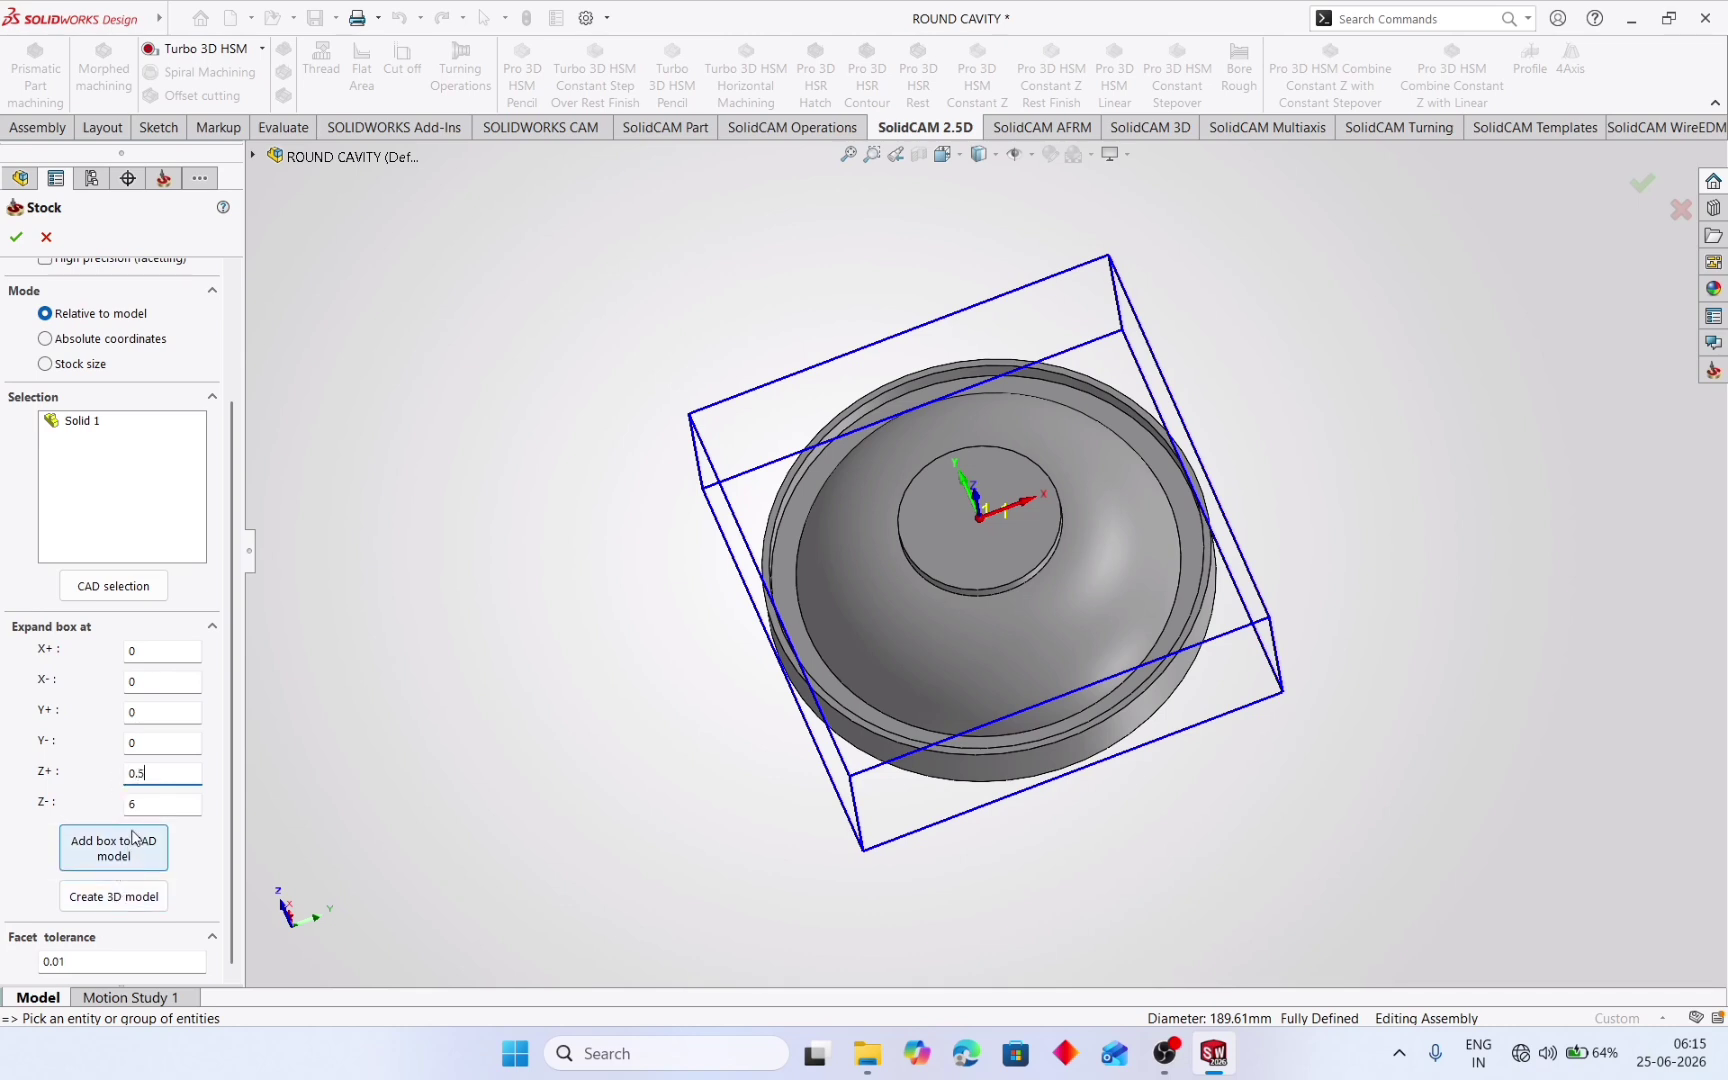
left_click(151, 805)
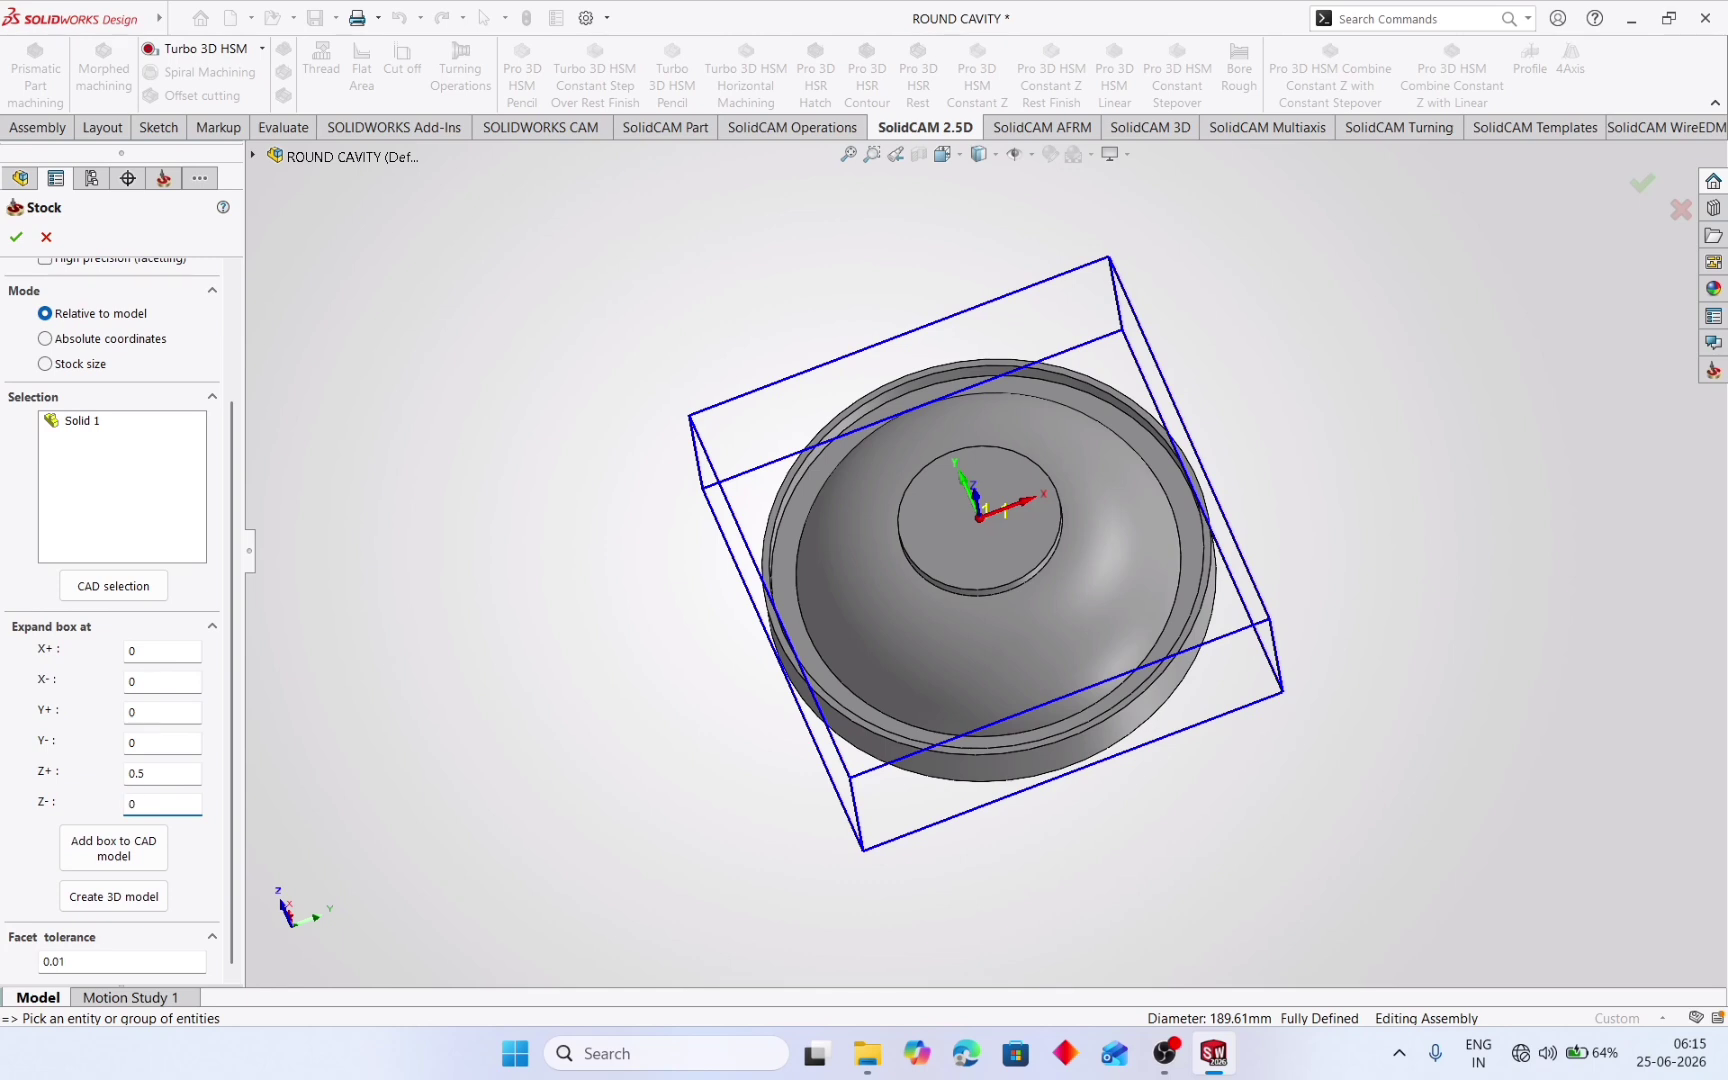
- Set the stock box expansion at Z- to 0, accept the stock and save the milling part data
type("0")
left_click(16, 237)
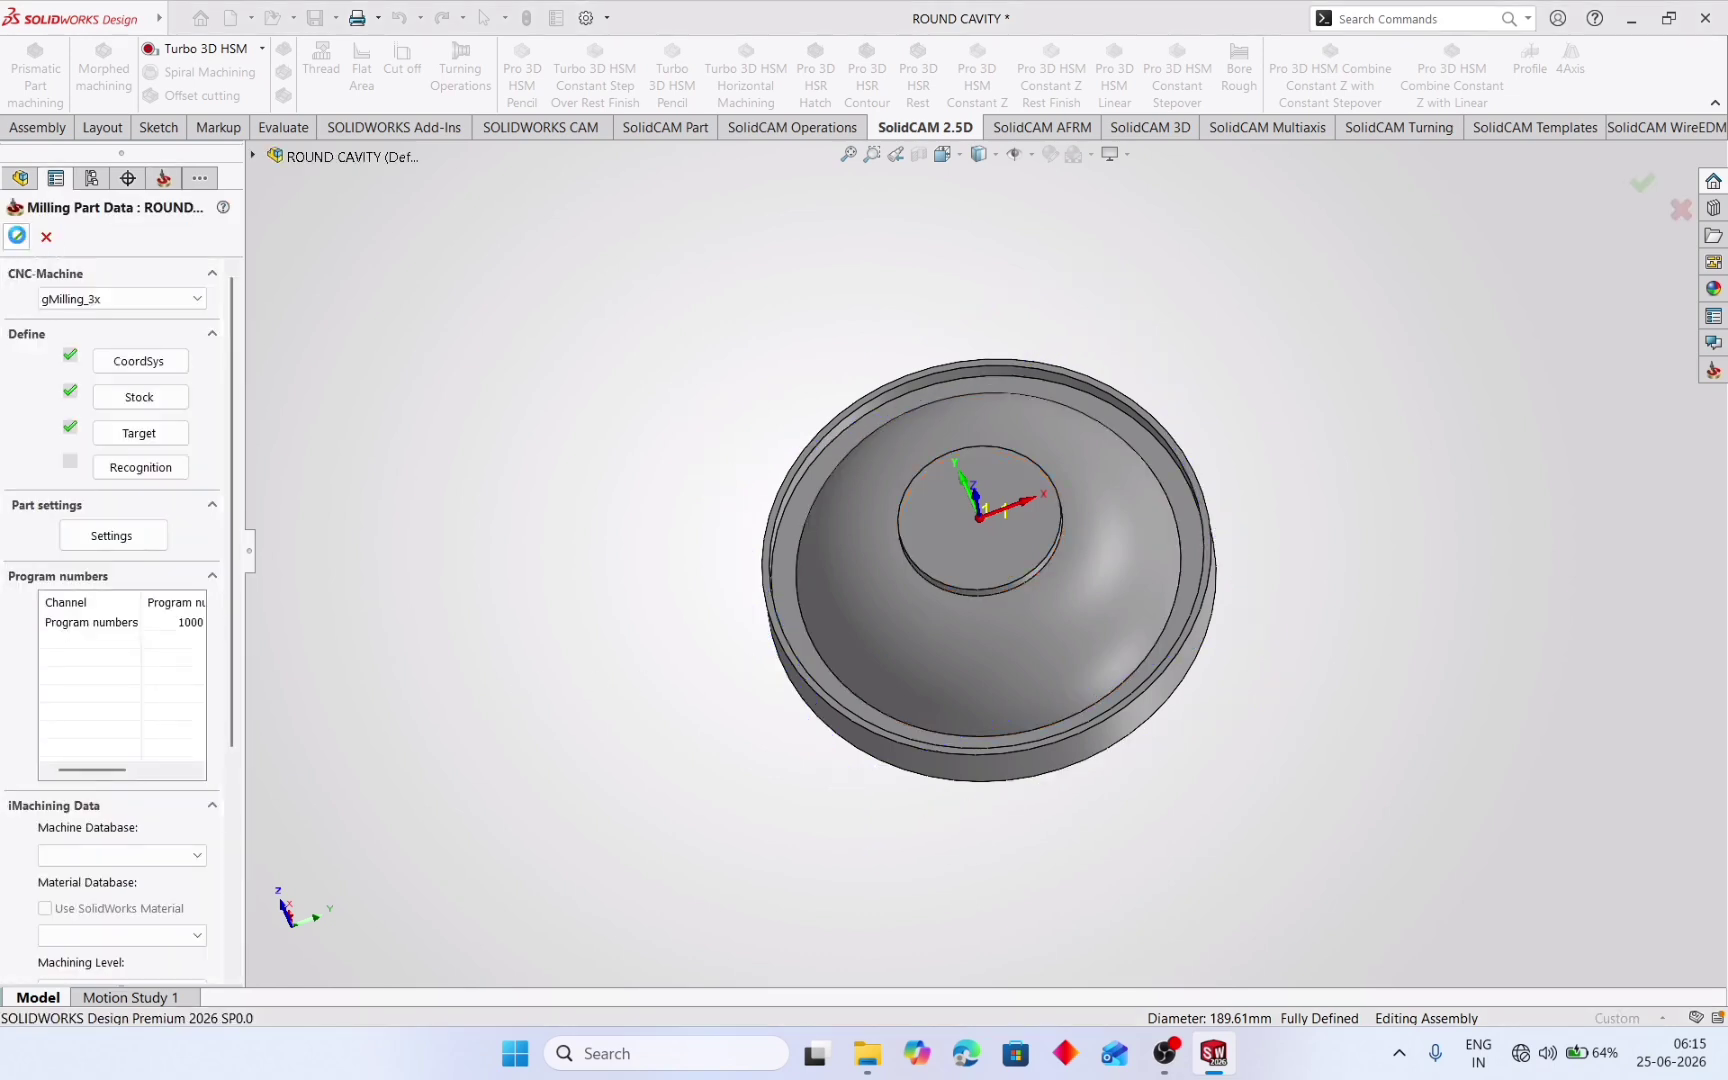
left_click(17, 238)
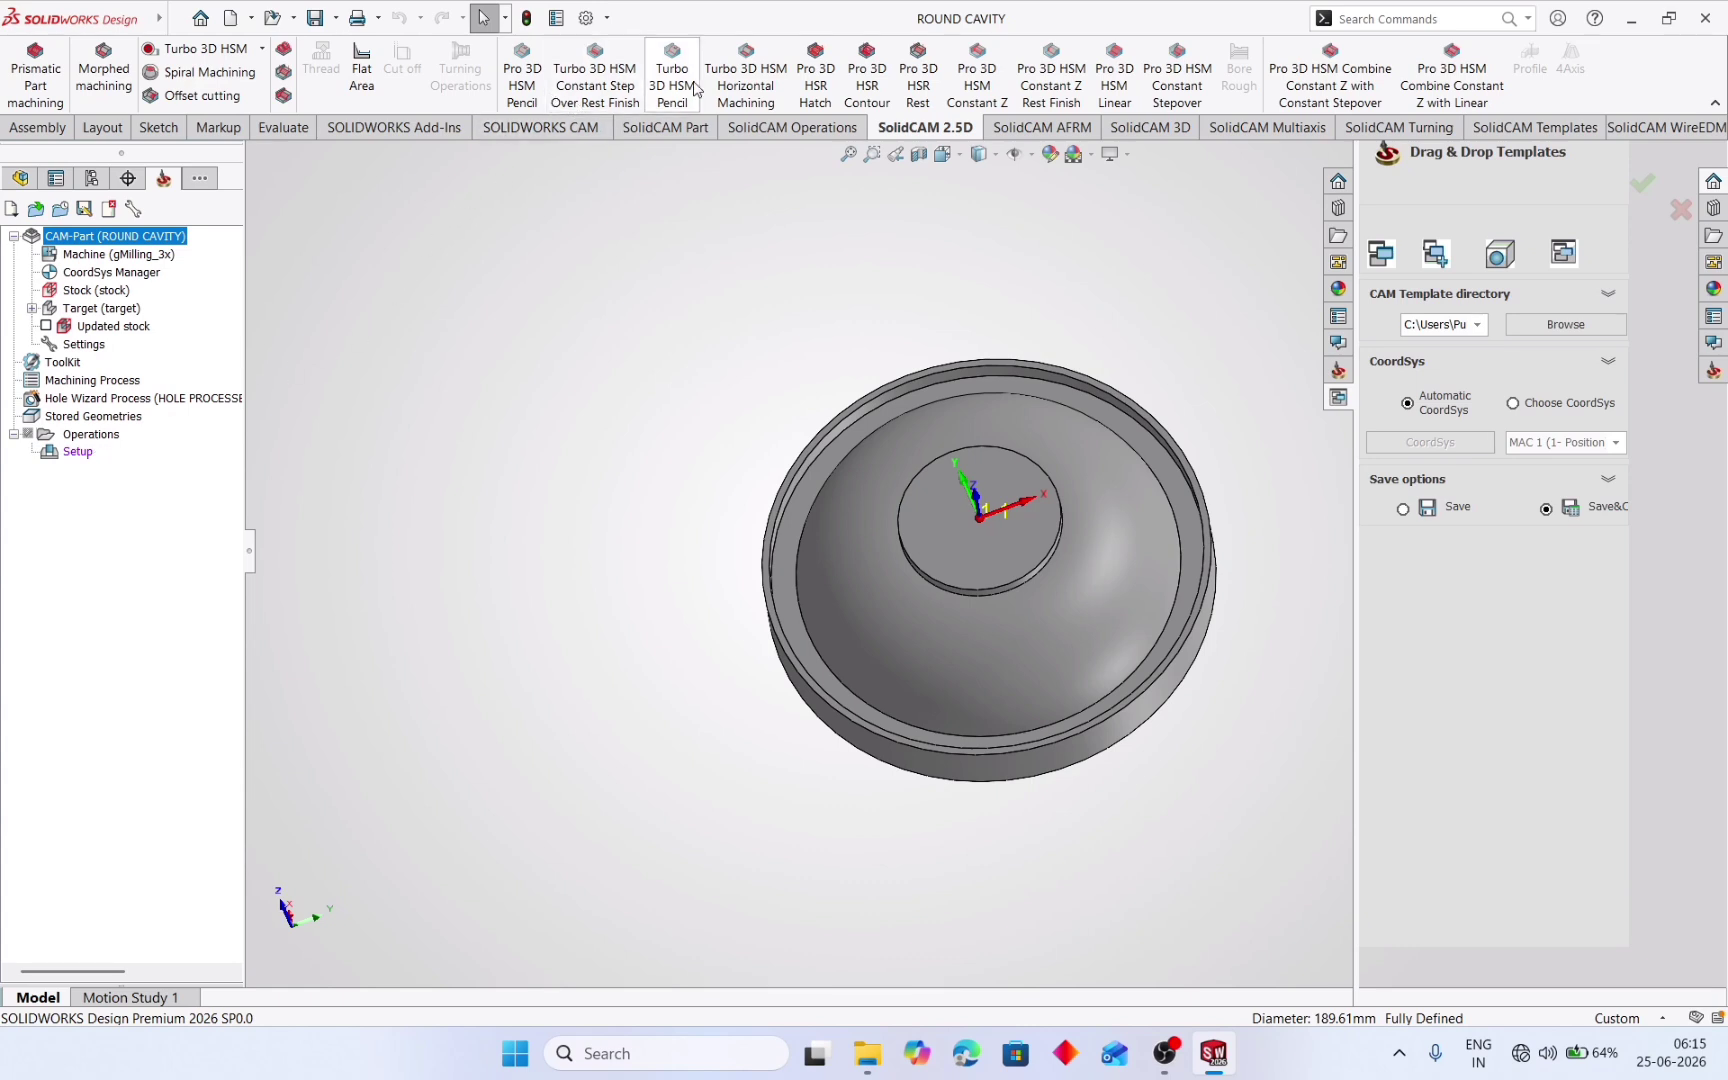
- Add a 3D HSR milling operation and set its technology to Contour roughing
right_click(100, 436)
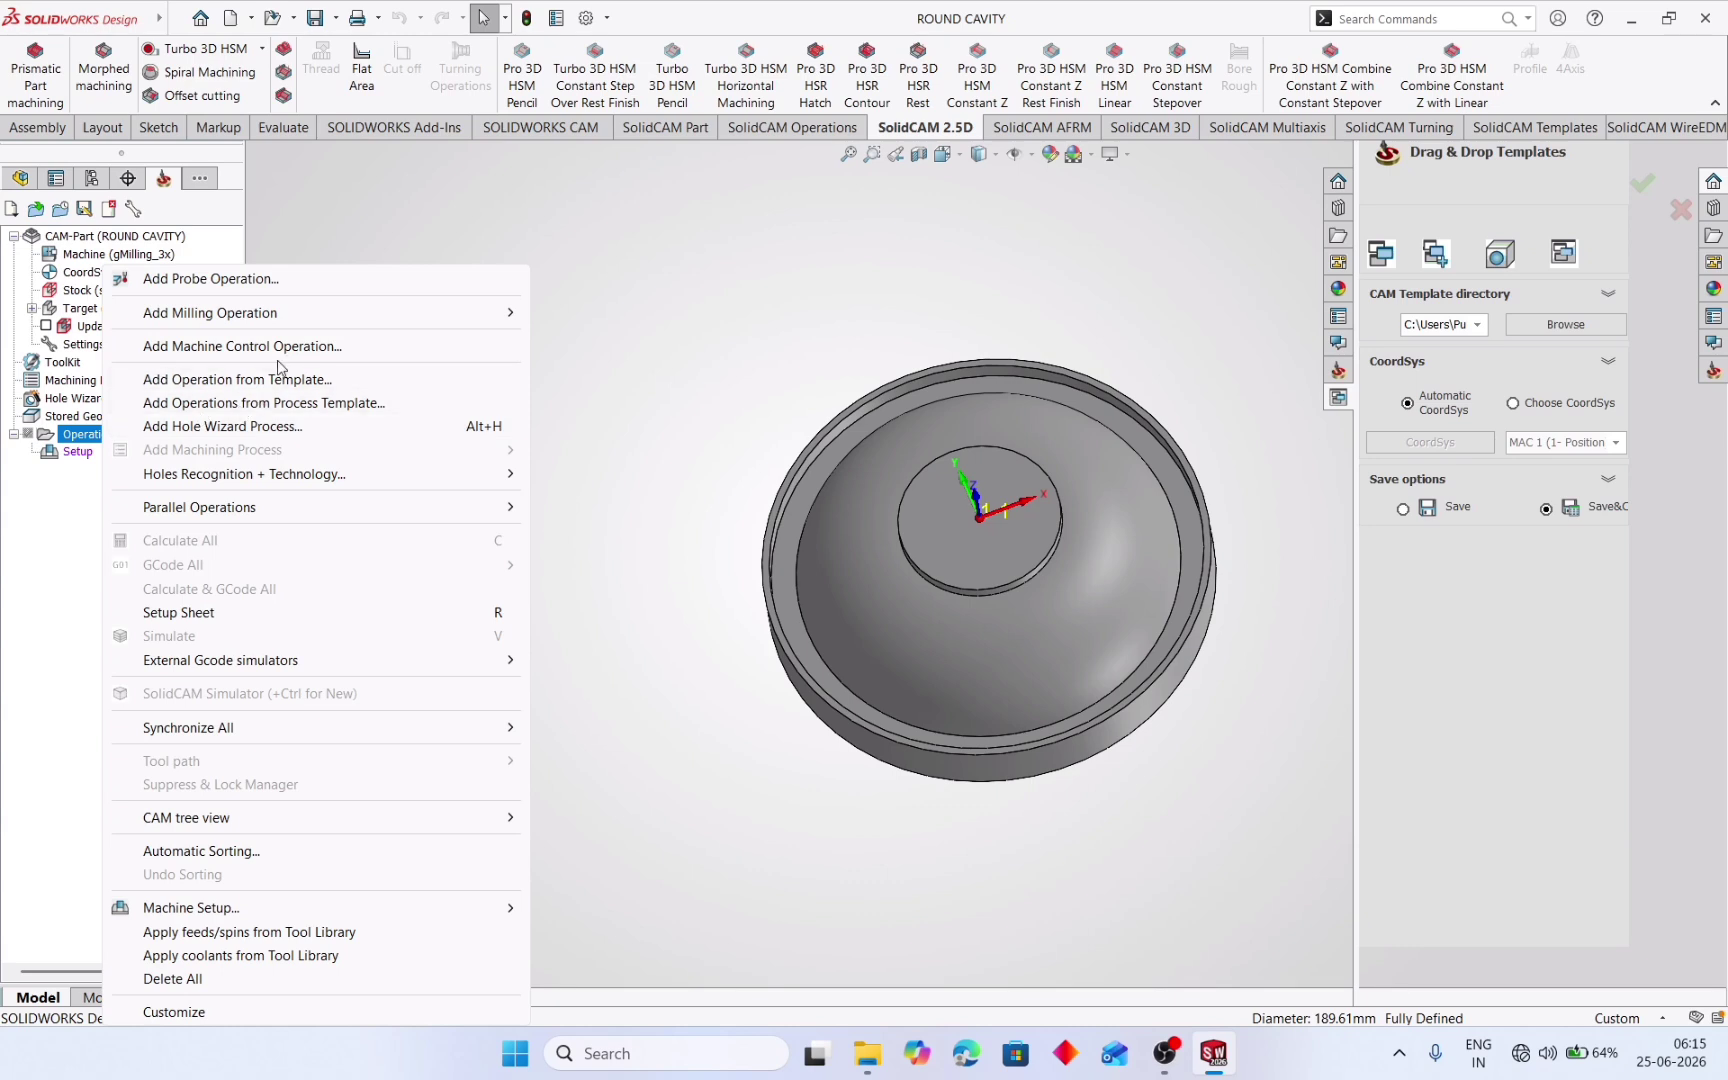
mouse_move(298, 319)
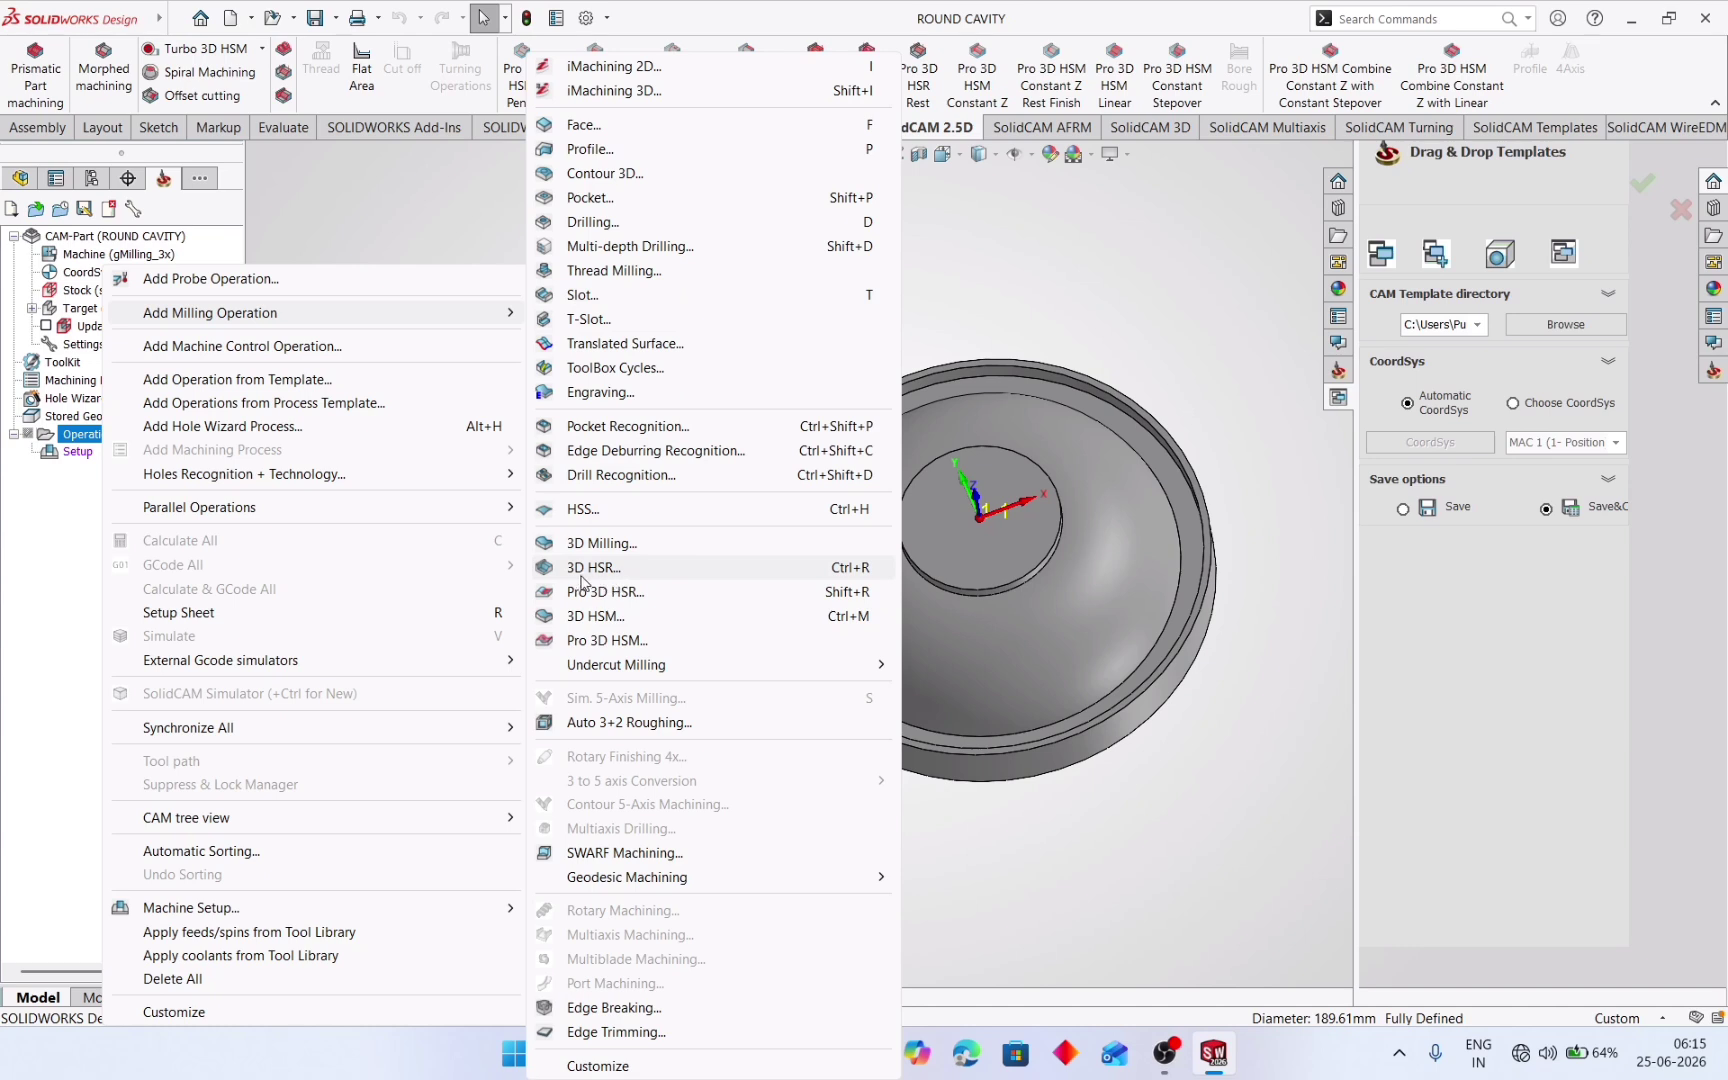
left_click(638, 576)
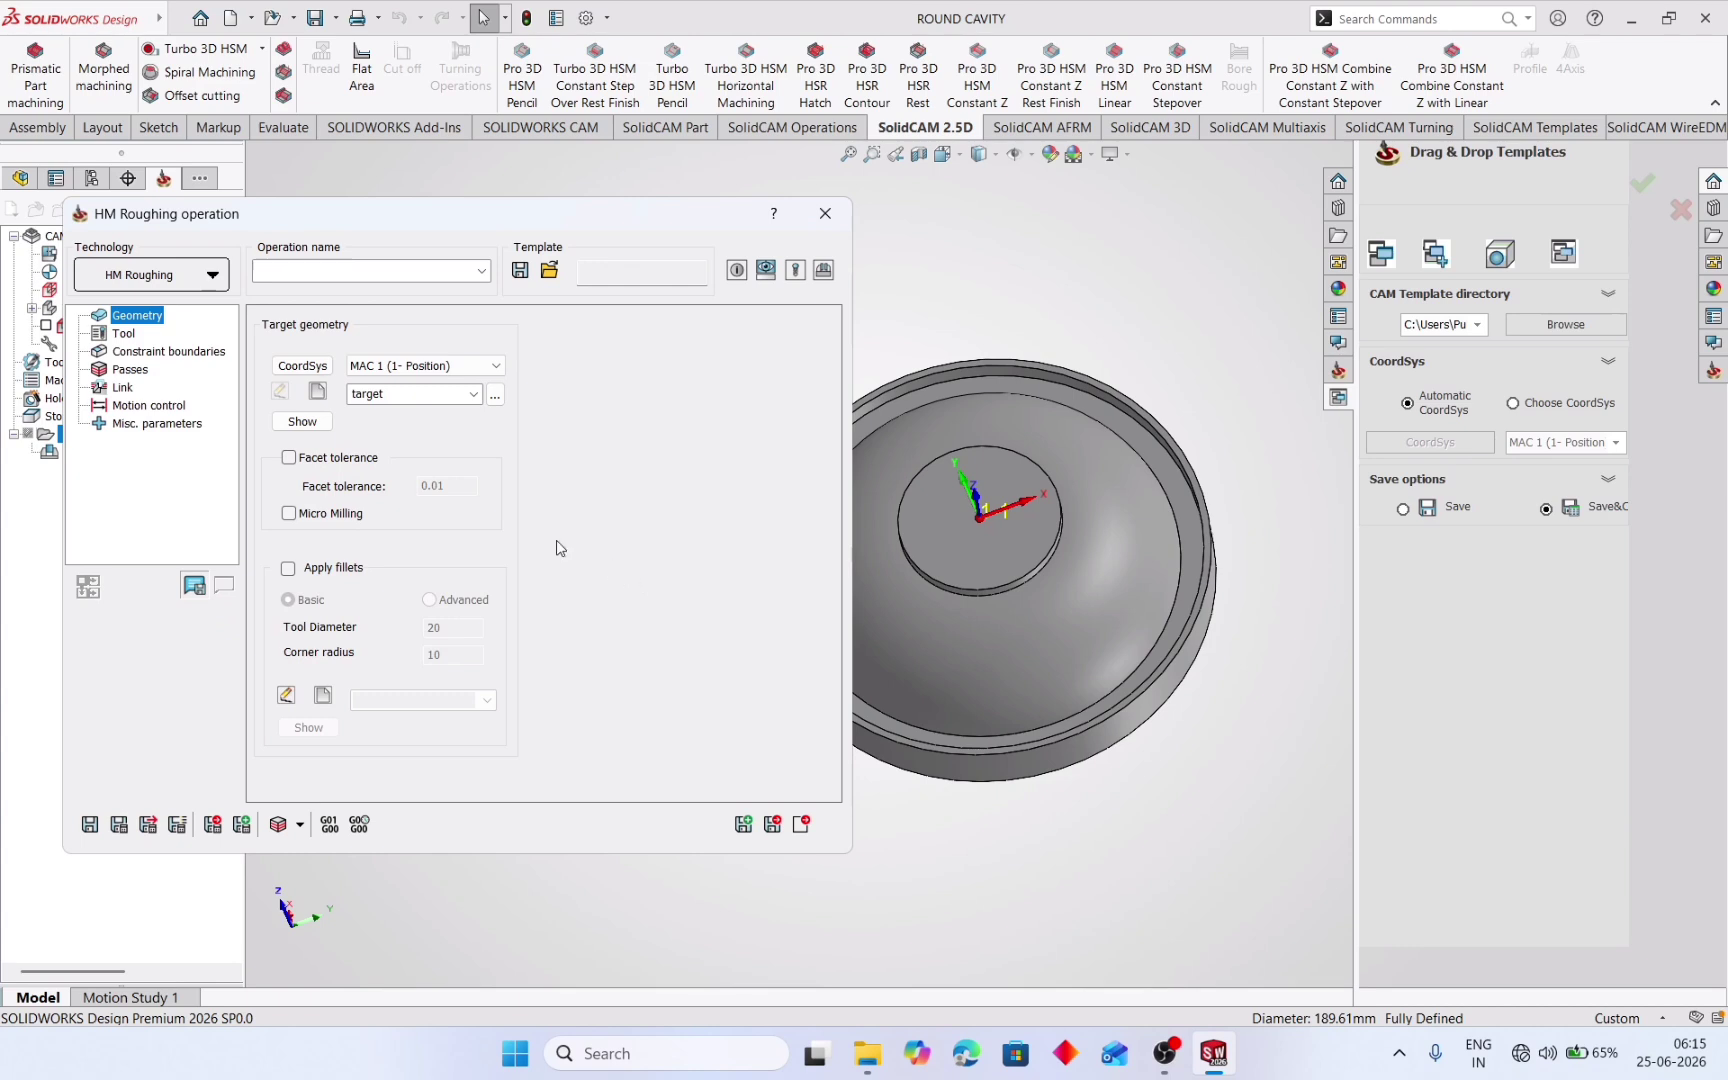
left_click(212, 277)
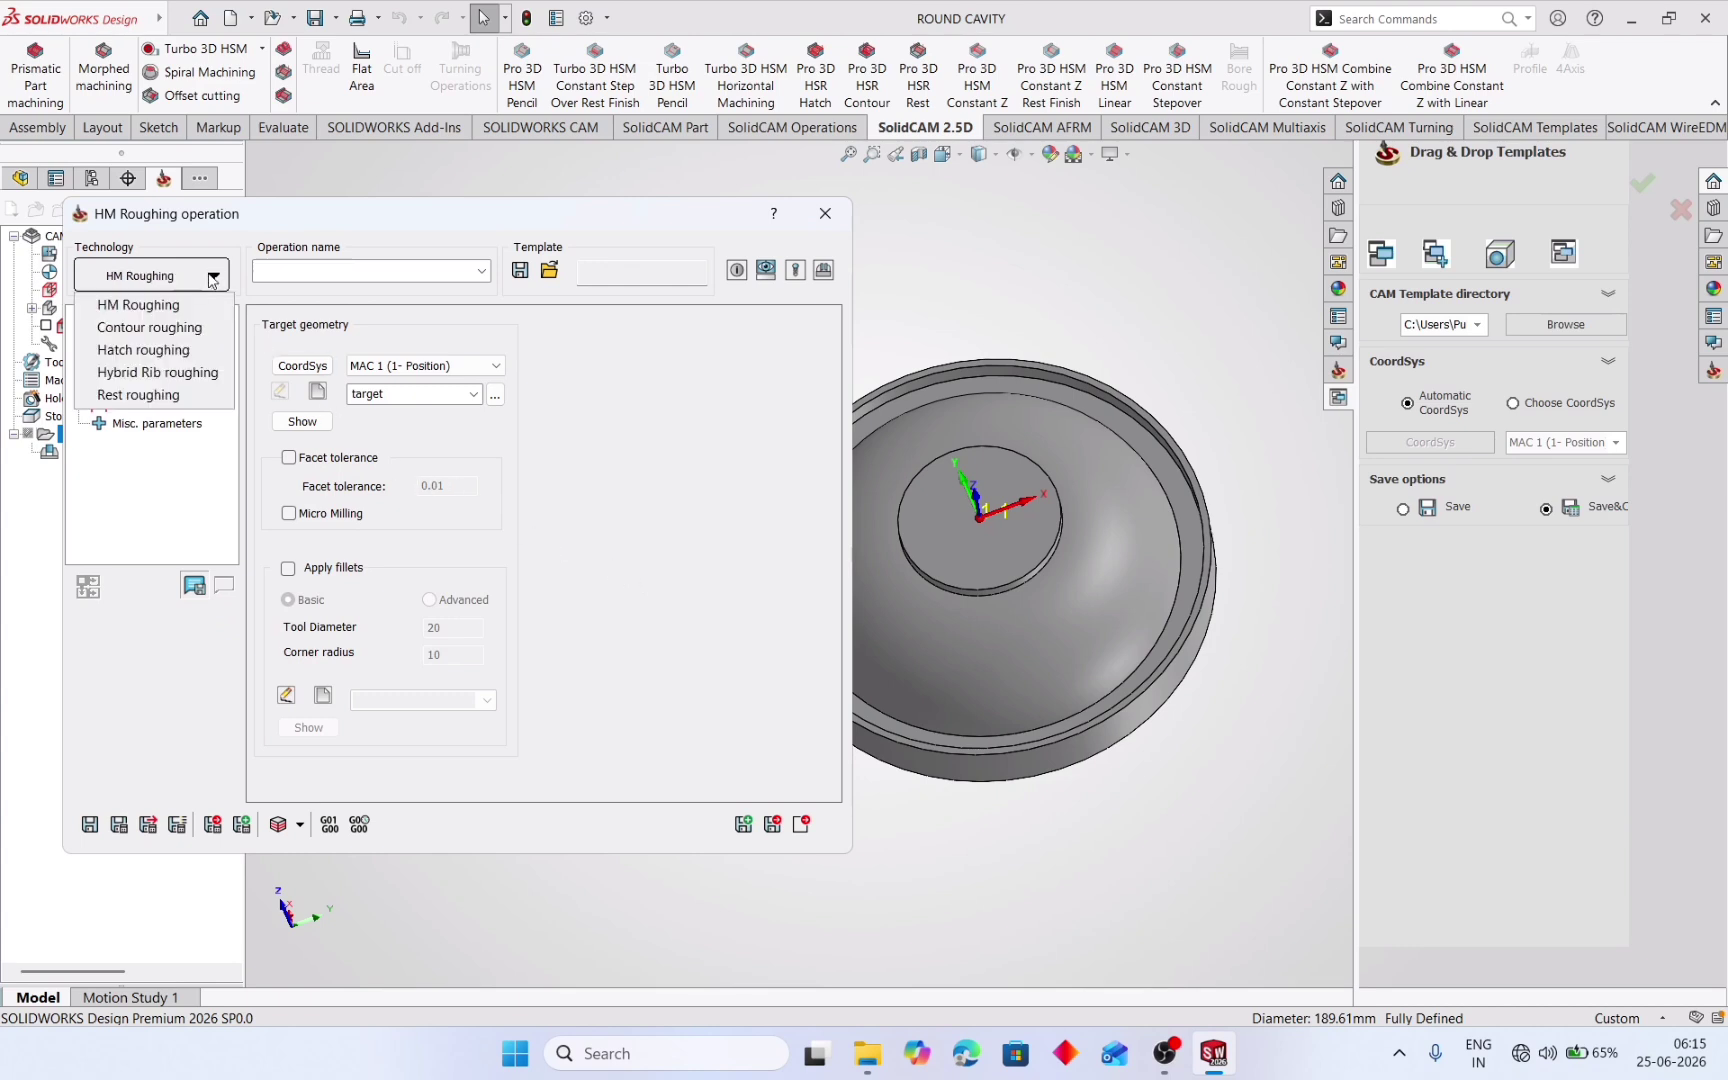
left_click(196, 336)
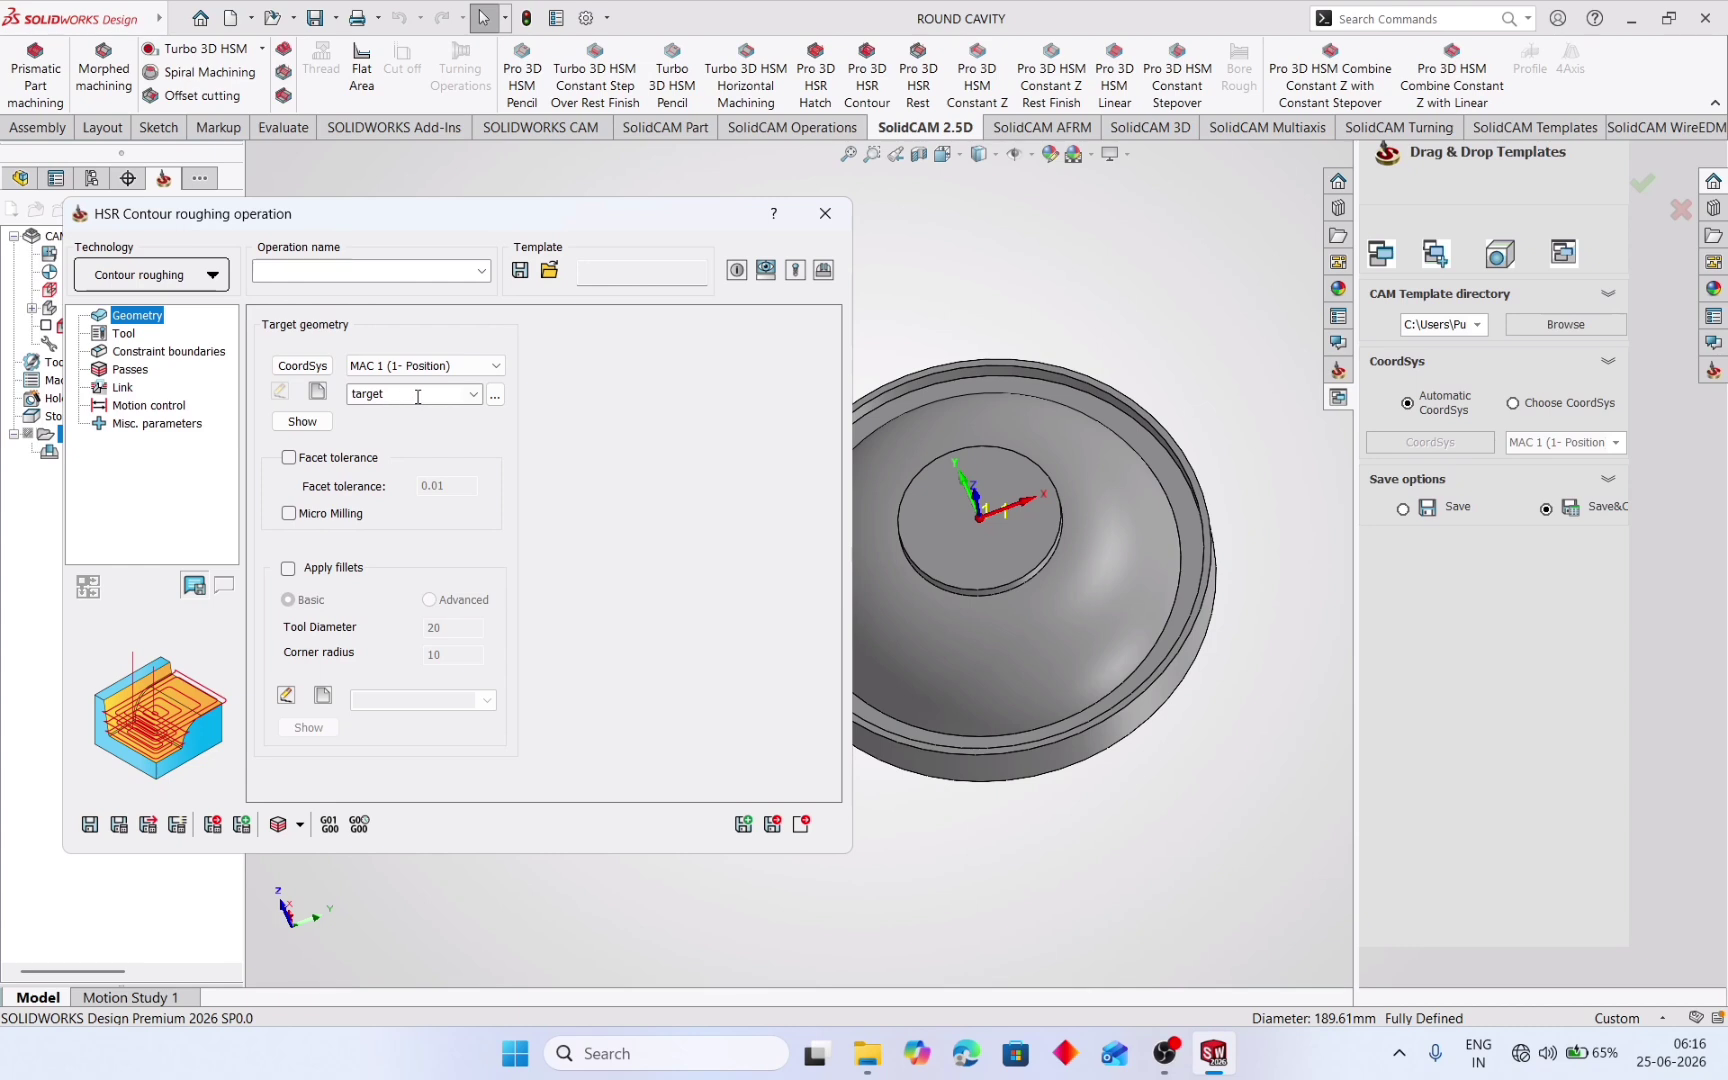
- Define a new 3D geometry from the solid body as the roughing operation's target geometry
left_click(318, 392)
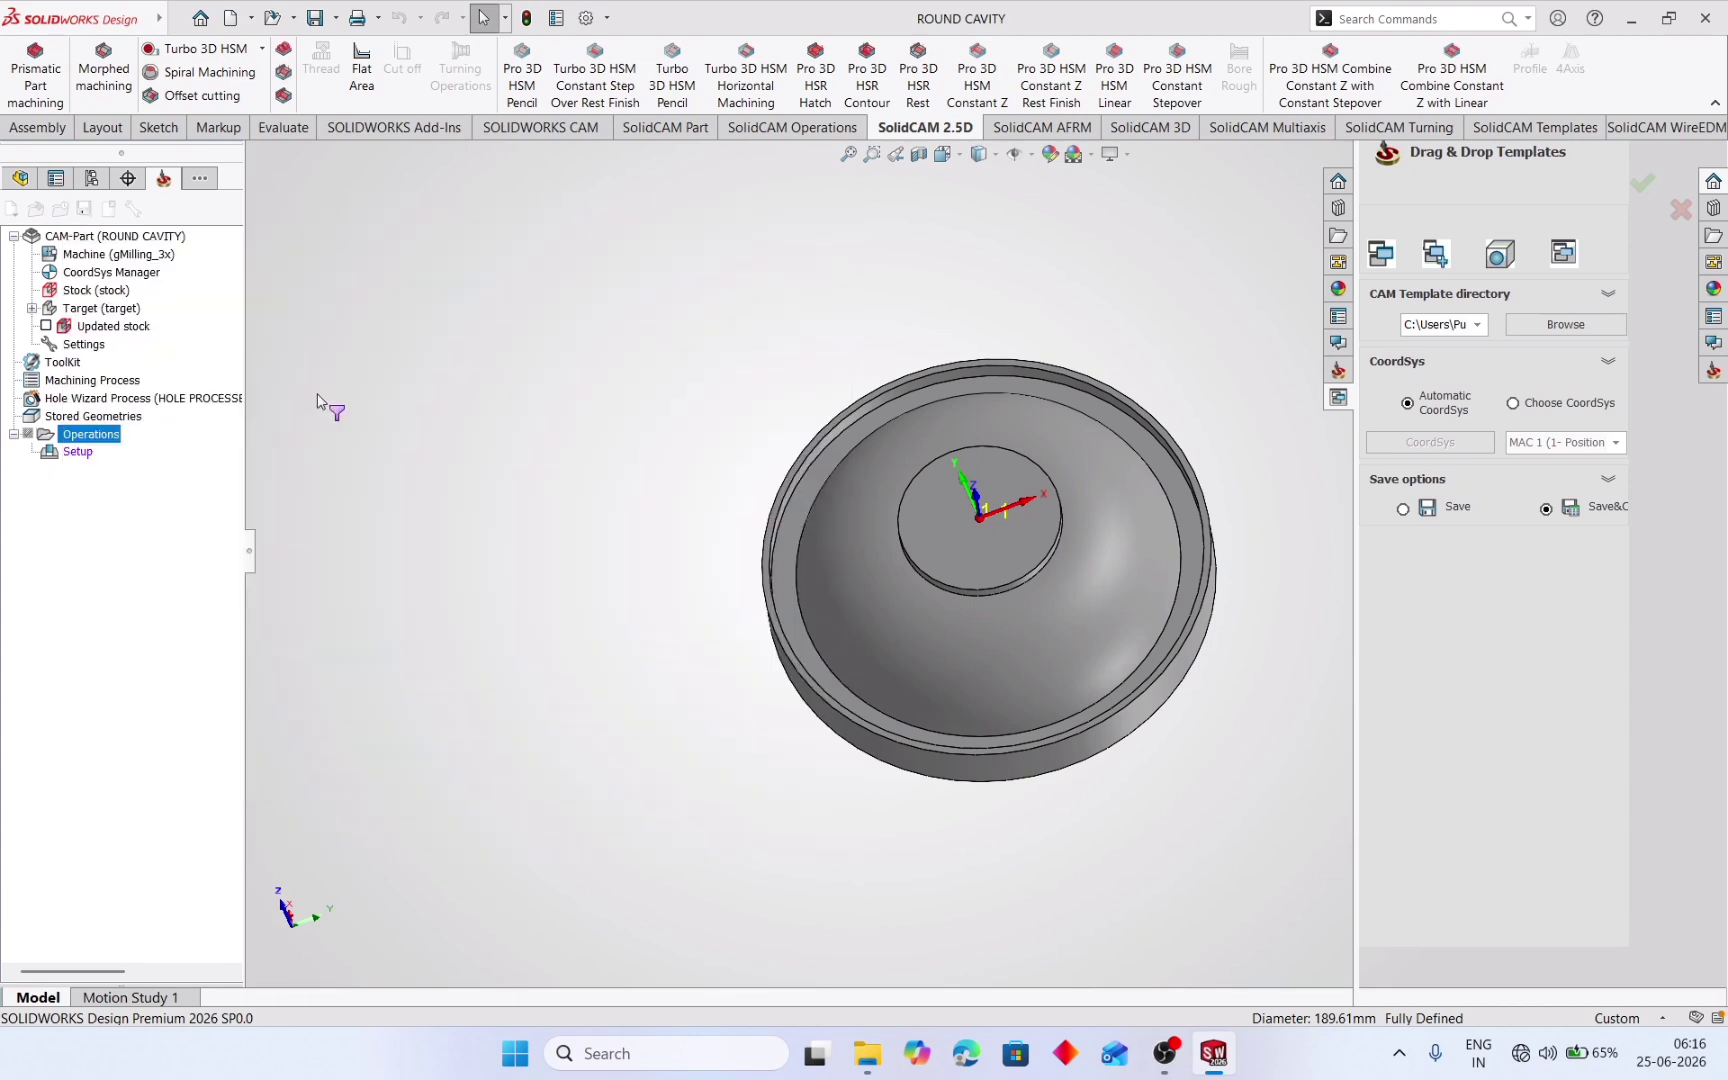
left_click(850, 562)
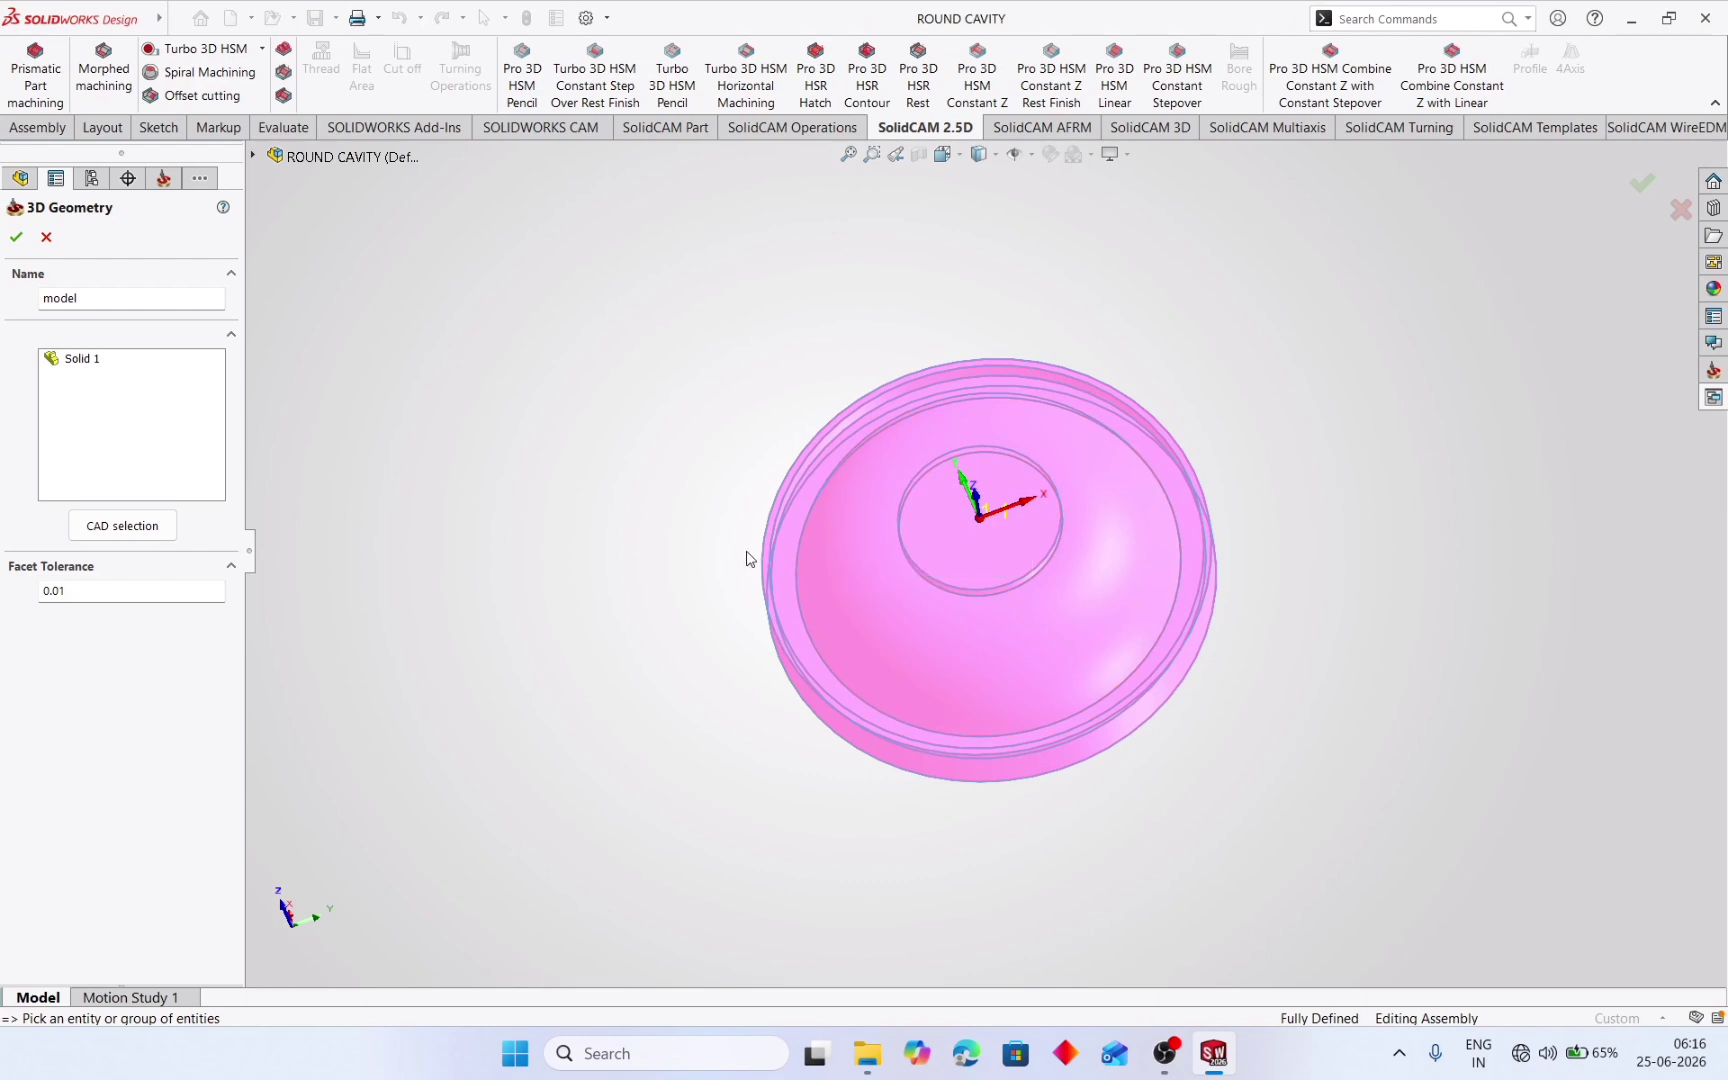
left_click(16, 245)
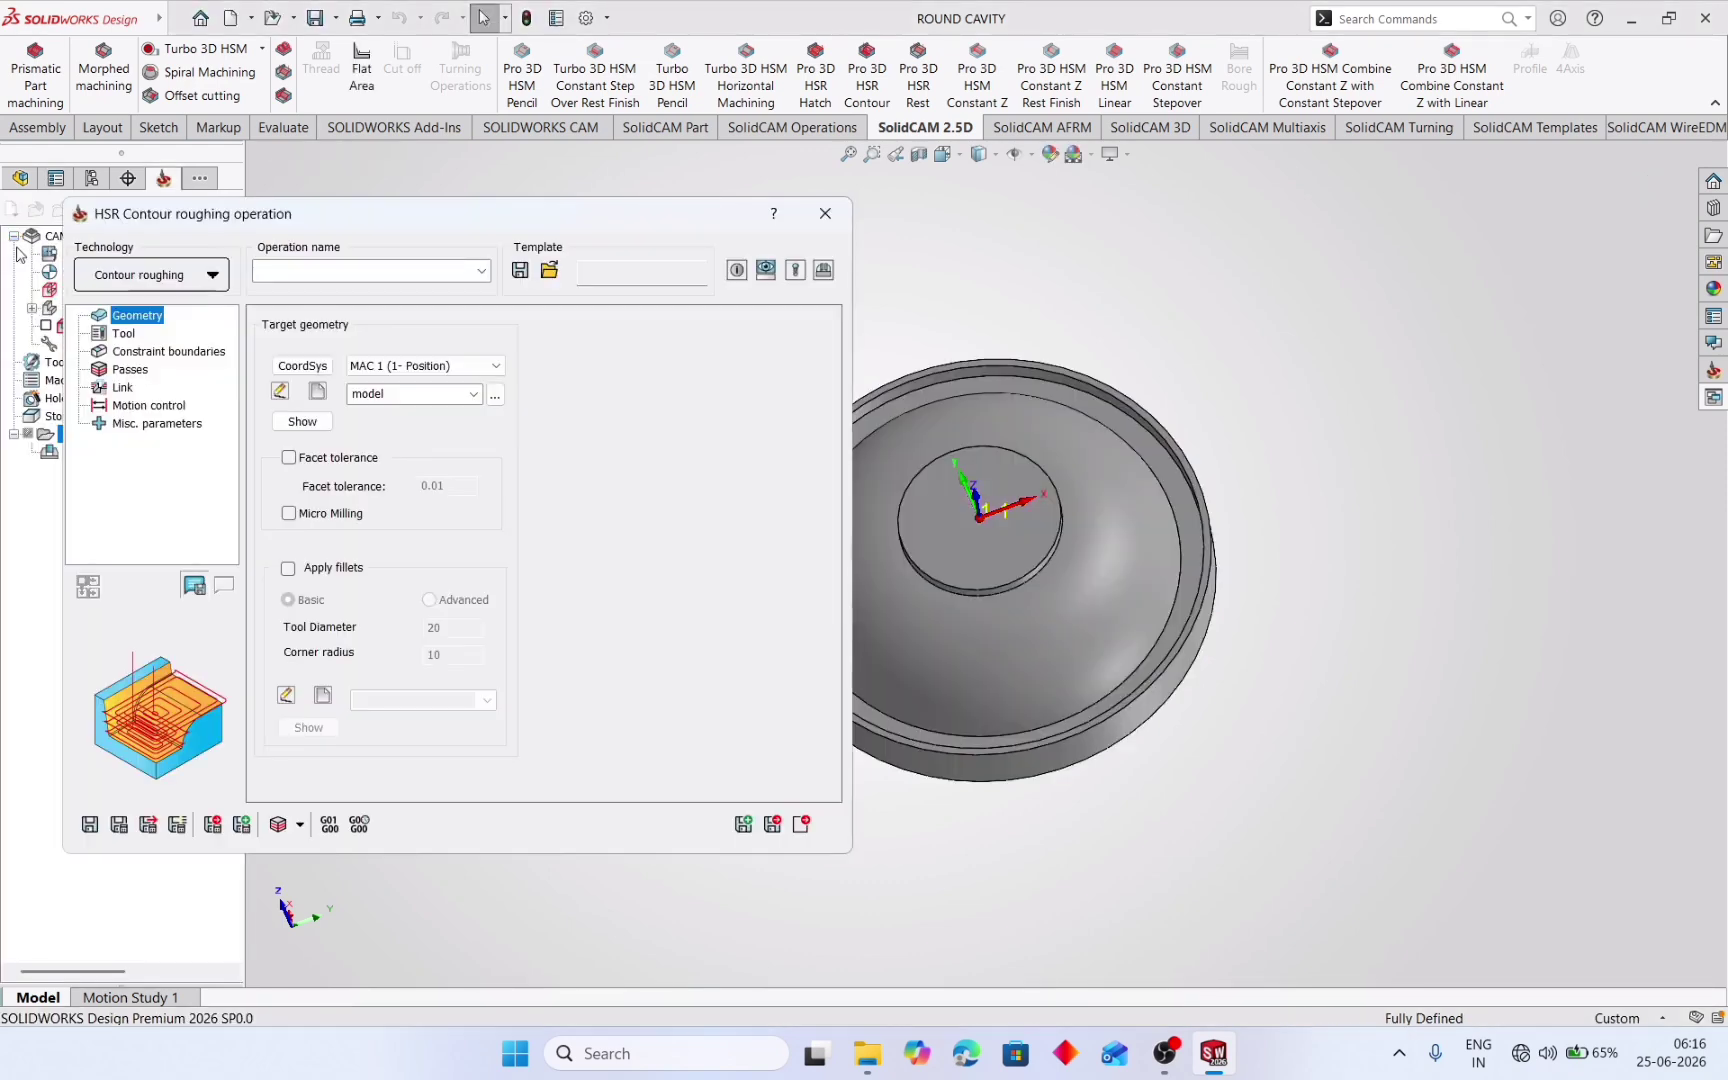
- Add a 6 mm end mill to the operation's tool list and set its shoulder length to 70 mm
left_click(122, 338)
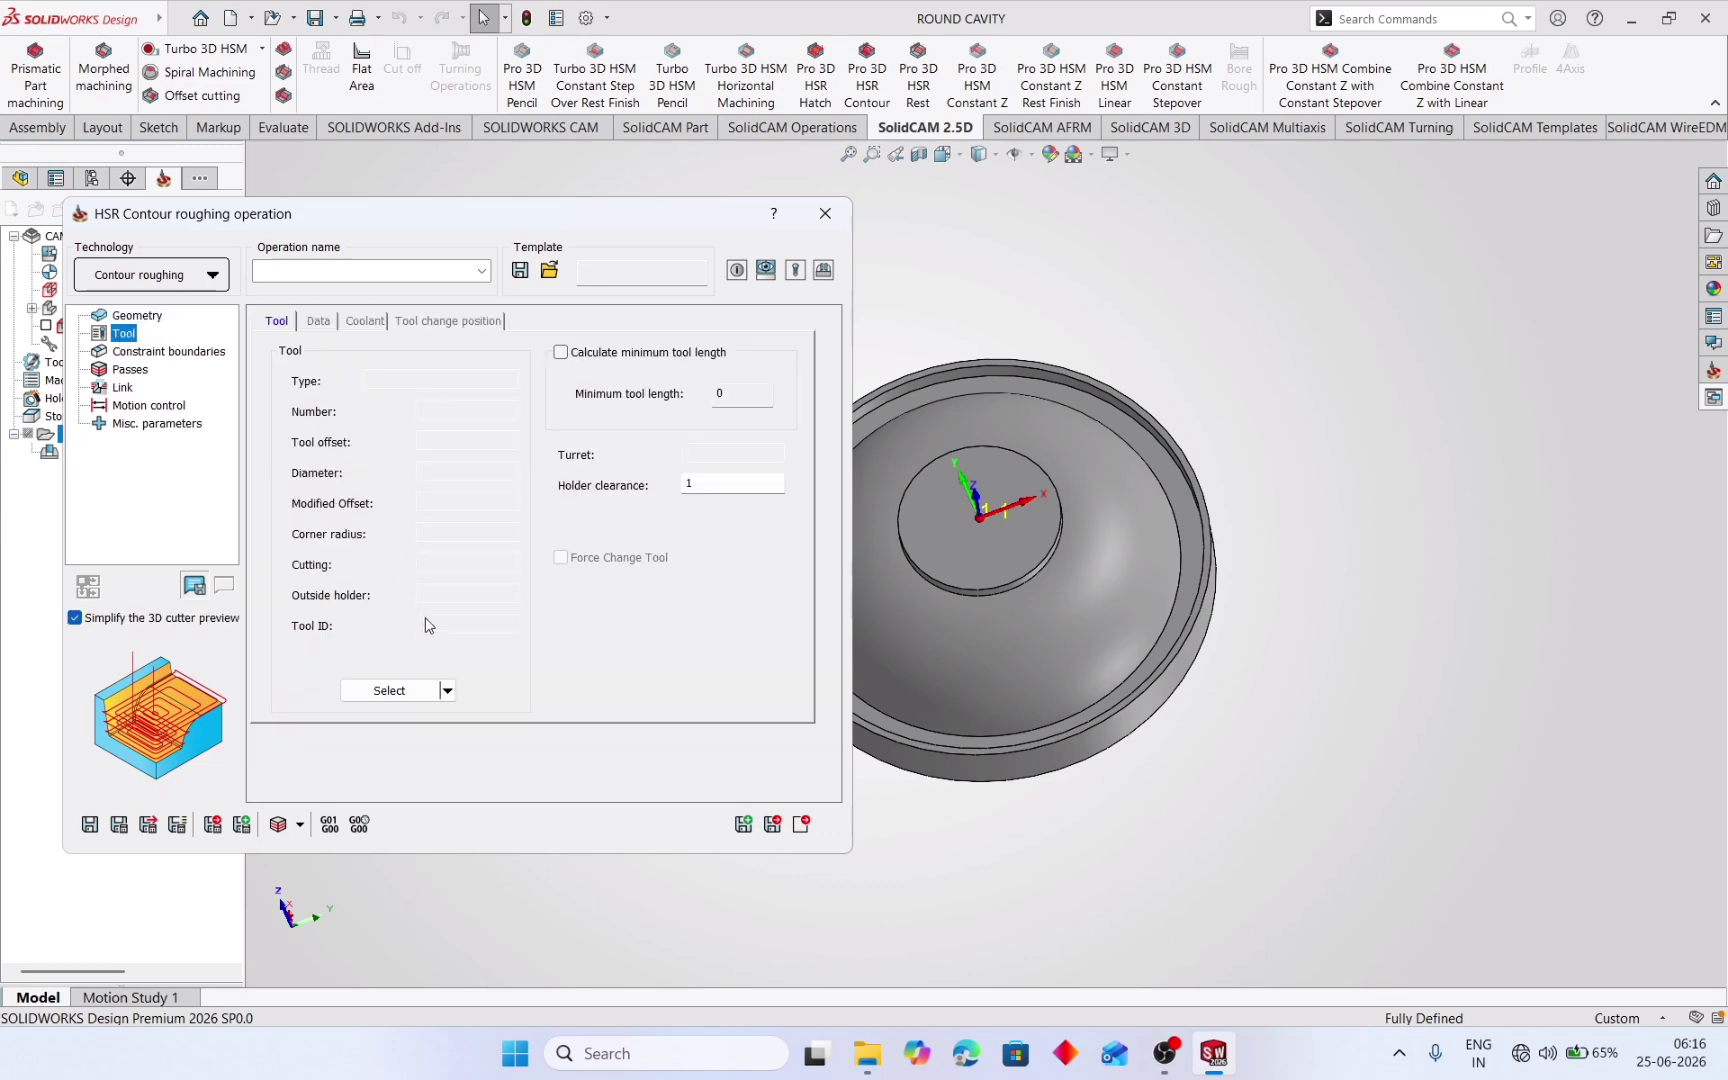
left_click(390, 690)
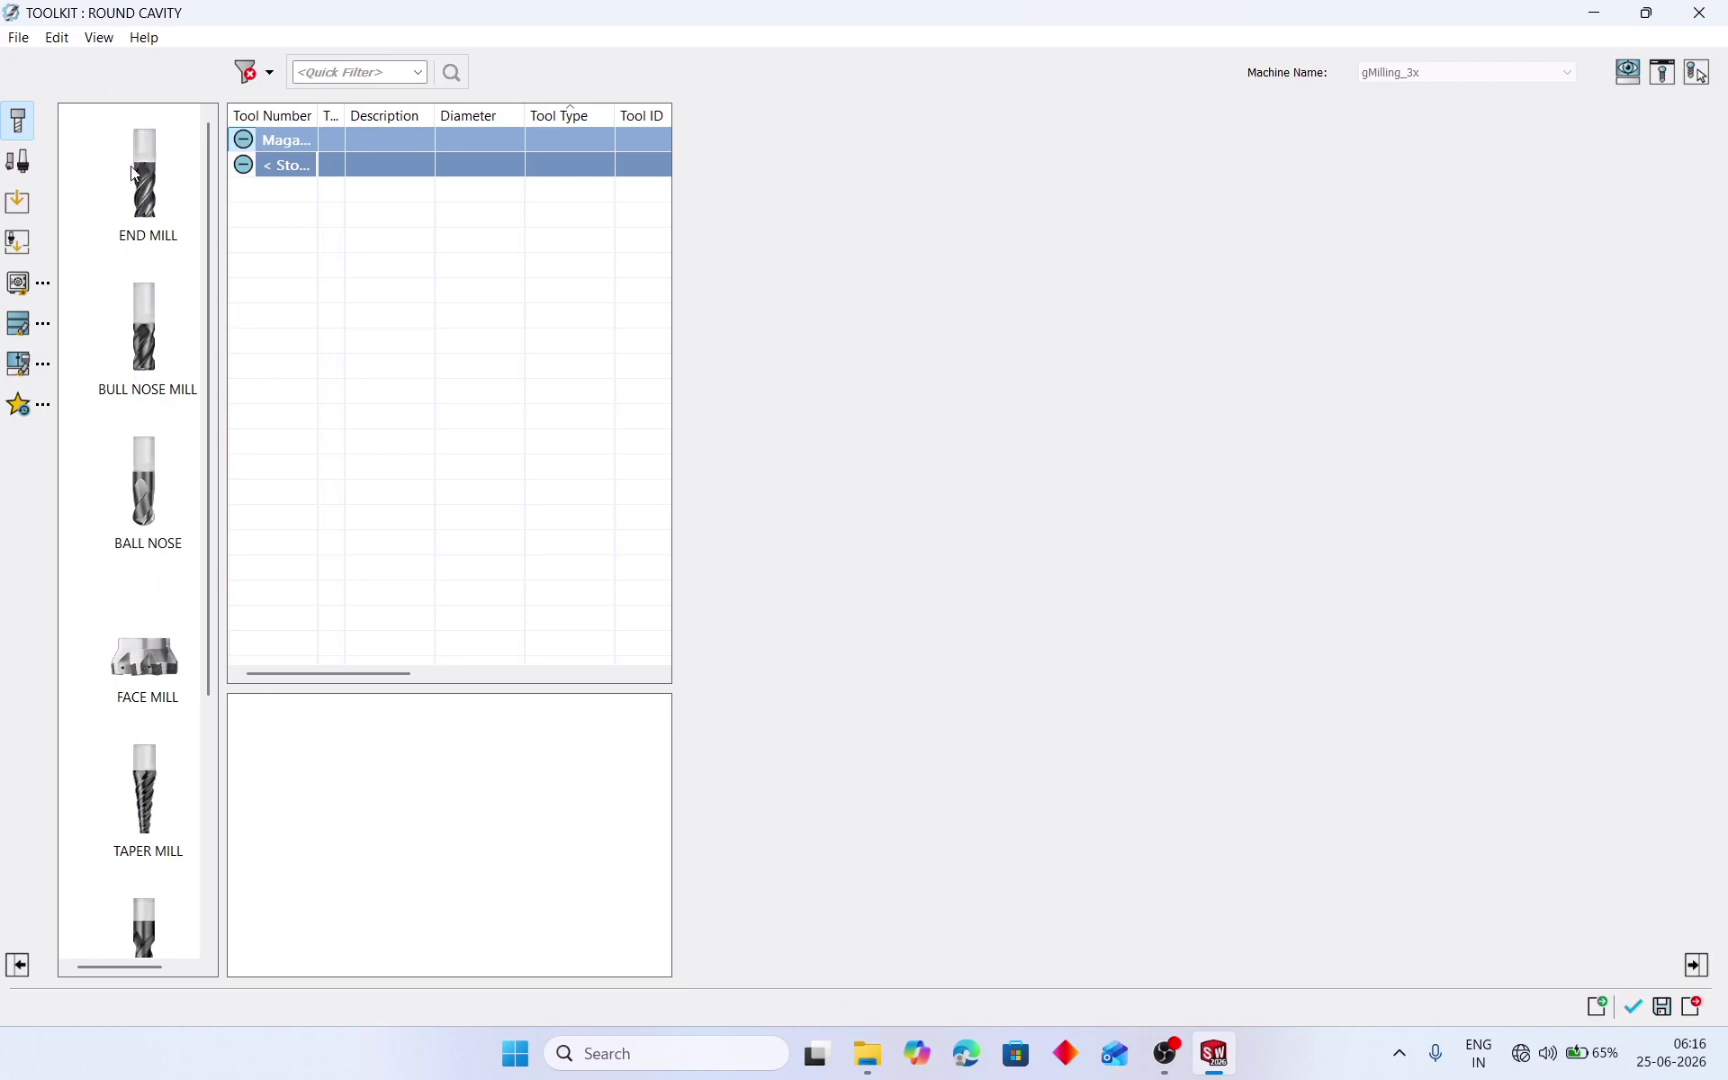
left_click_drag(135, 174, 343, 193)
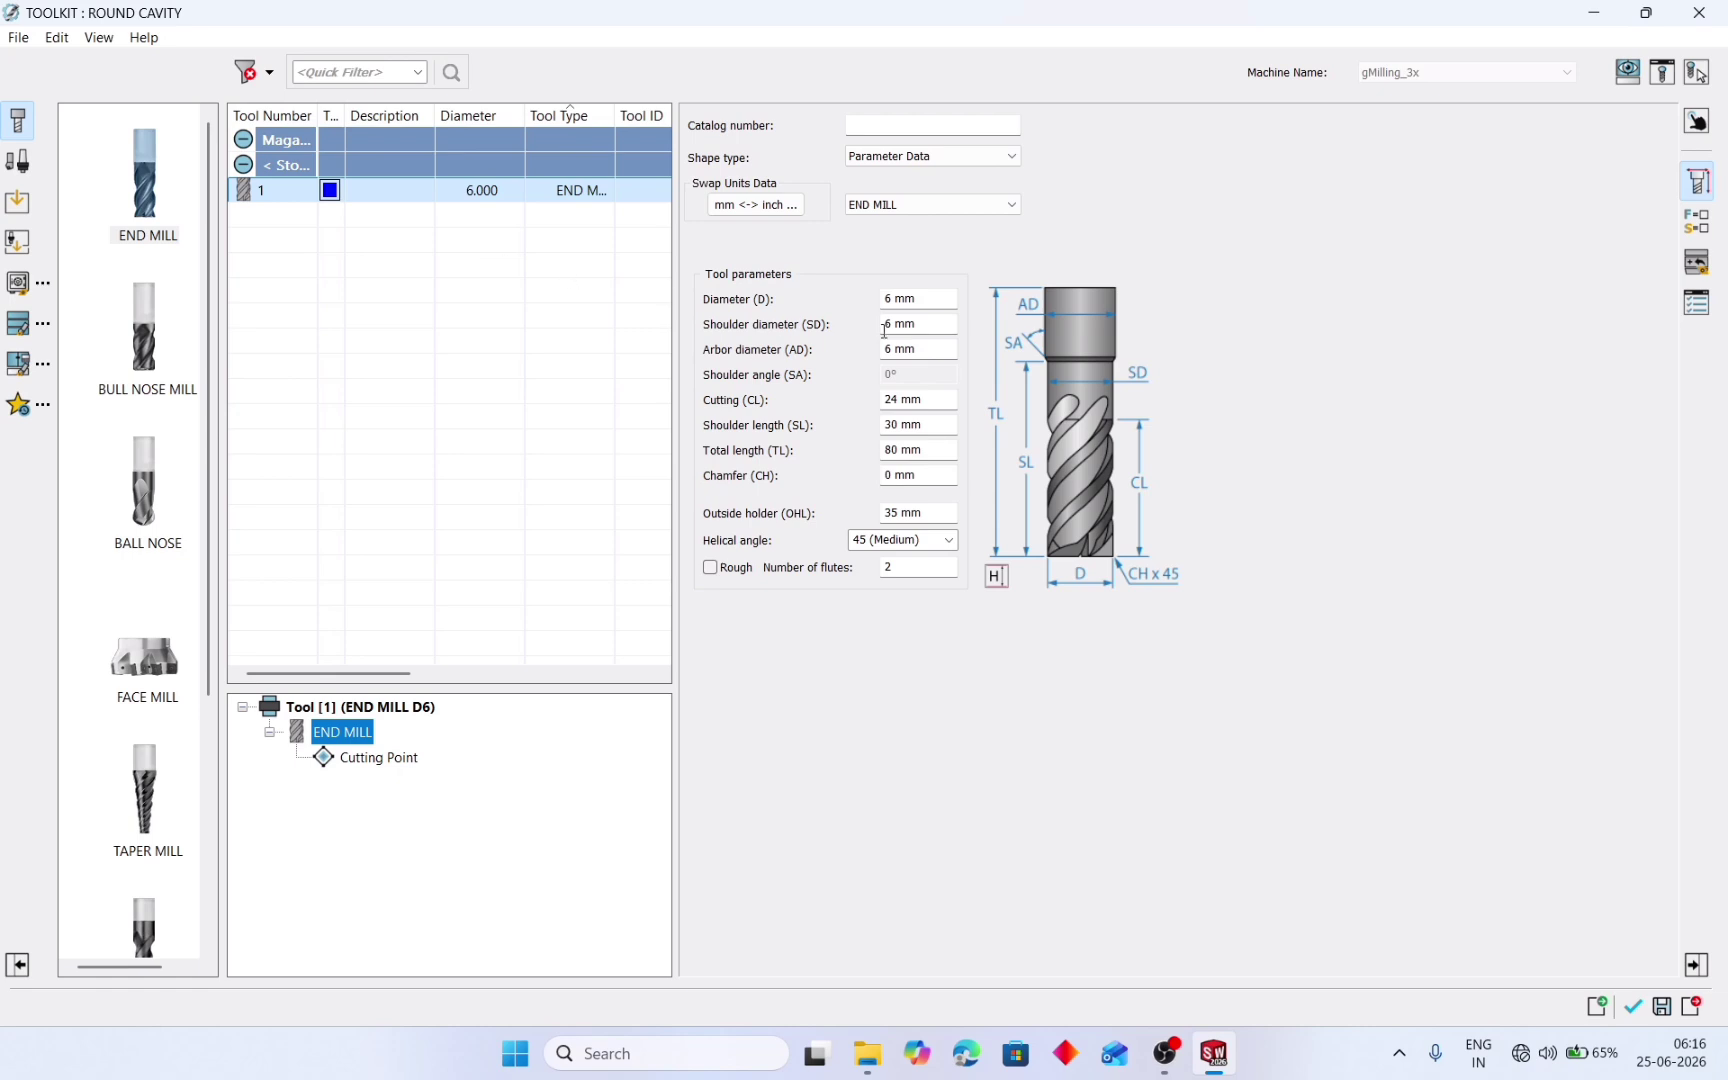
left_click(935, 300)
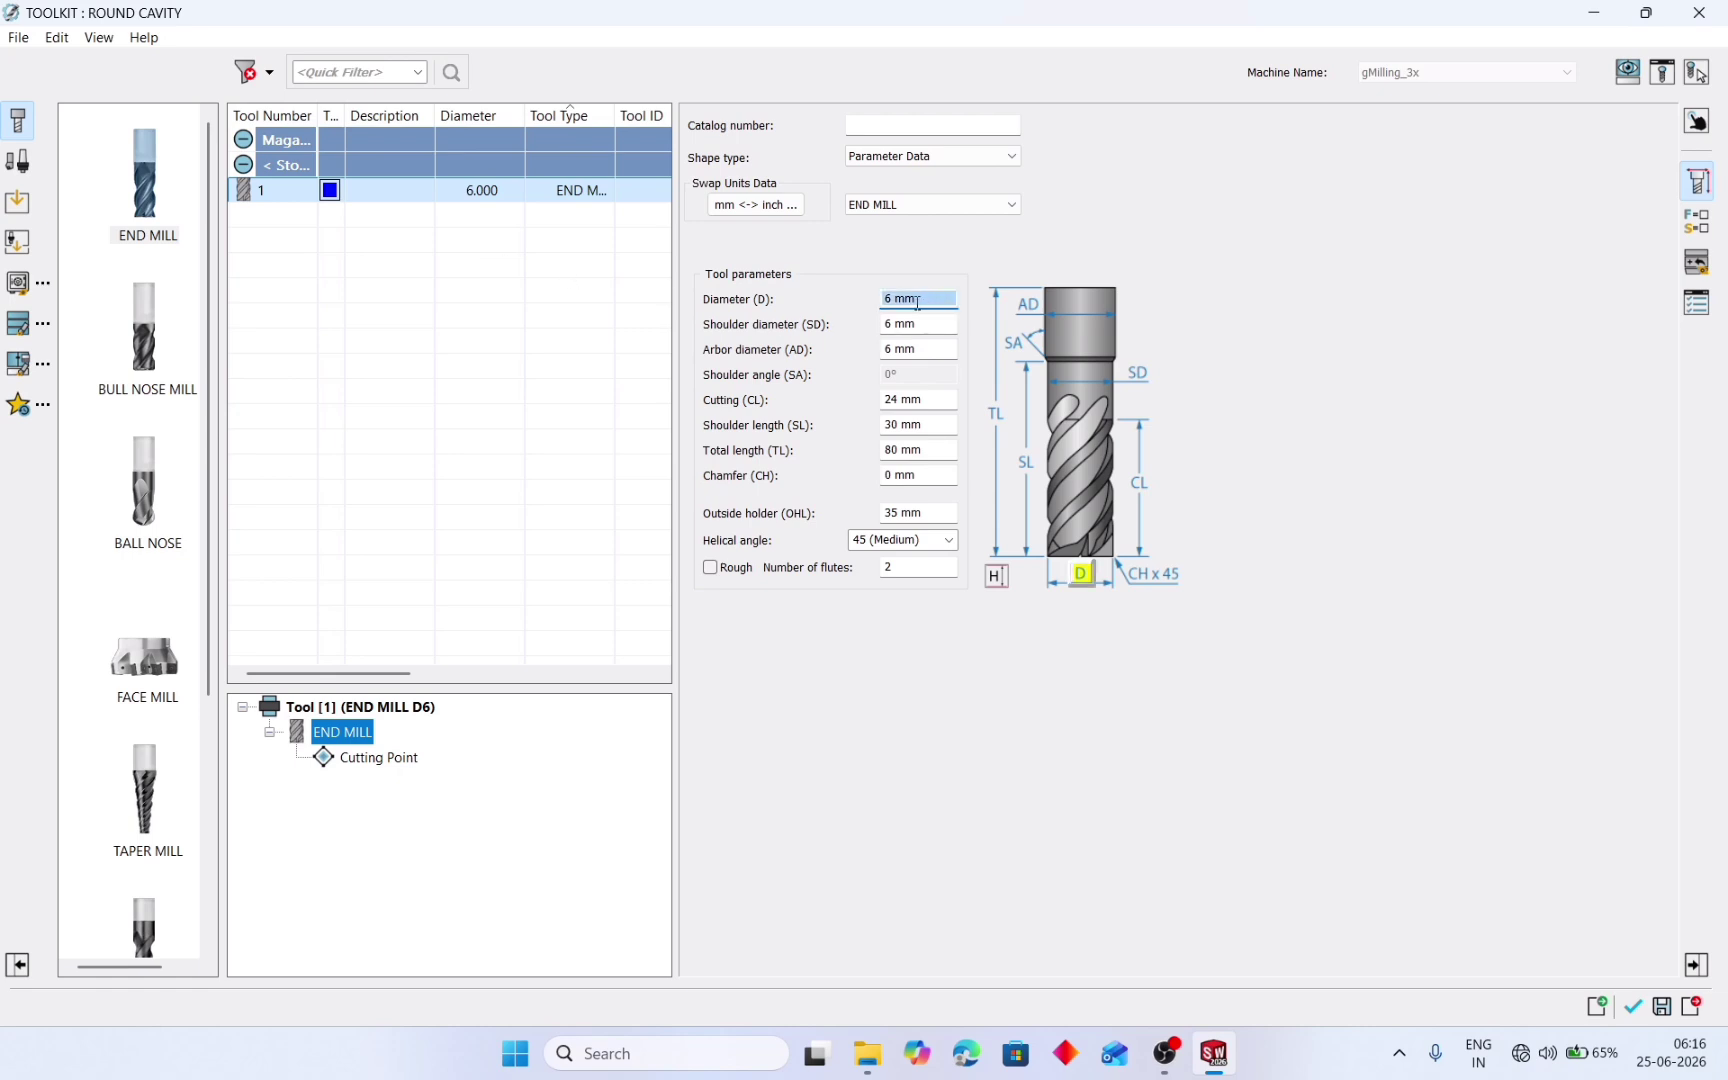
left_click_drag(918, 303, 887, 300)
left_click(935, 420)
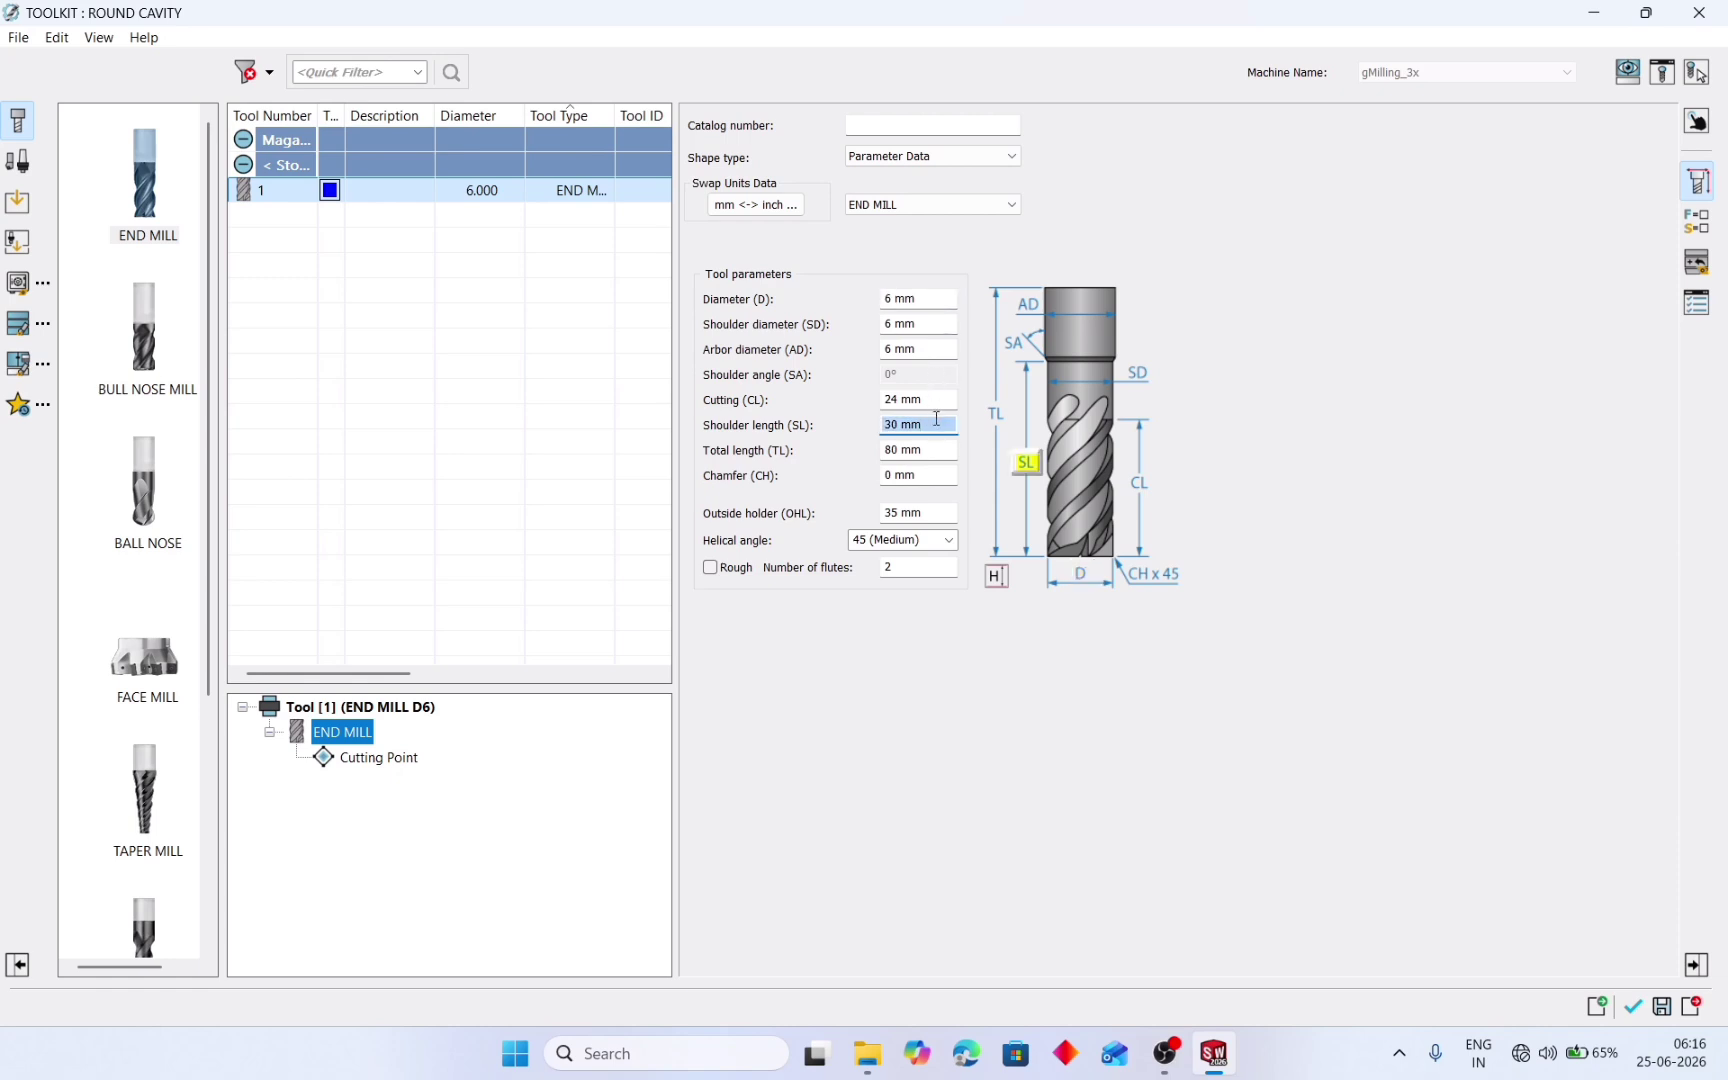
left_click_drag(910, 413, 869, 431)
type("77")
- Mount the end mill to Spindle - Station_1 and assign it to the contour roughing operation
right_click(379, 201)
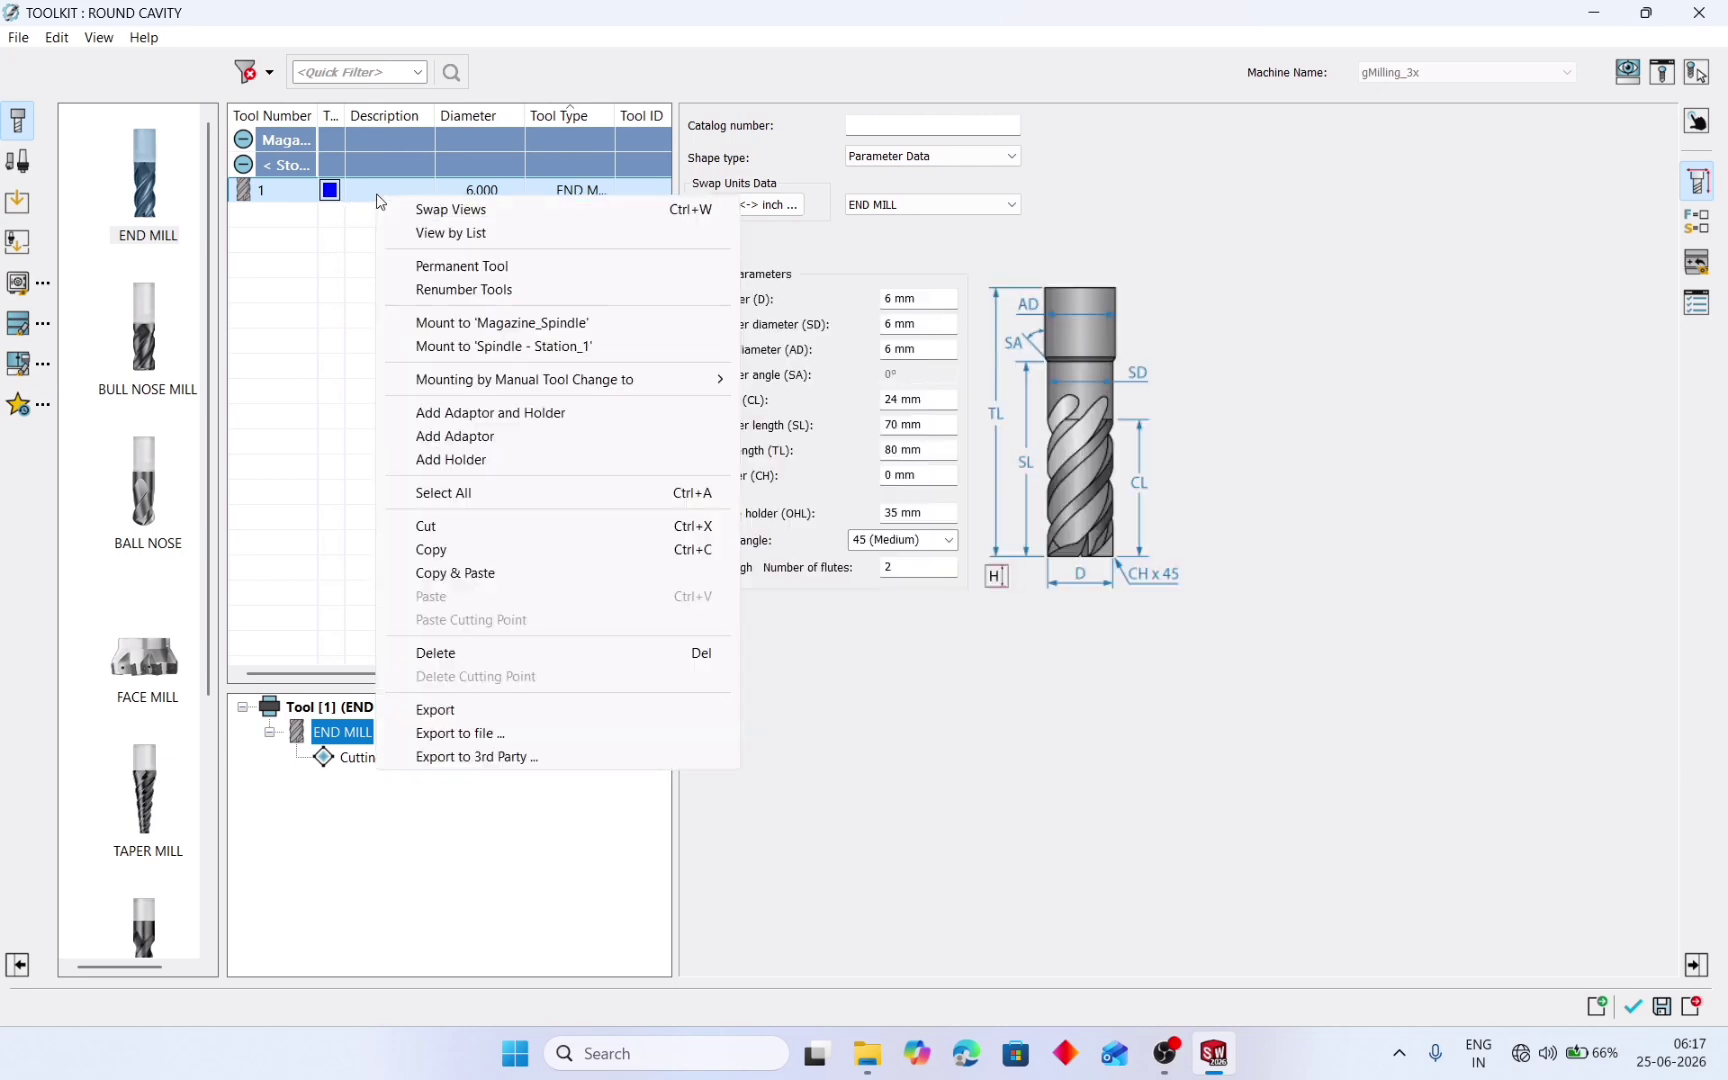
left_click(581, 350)
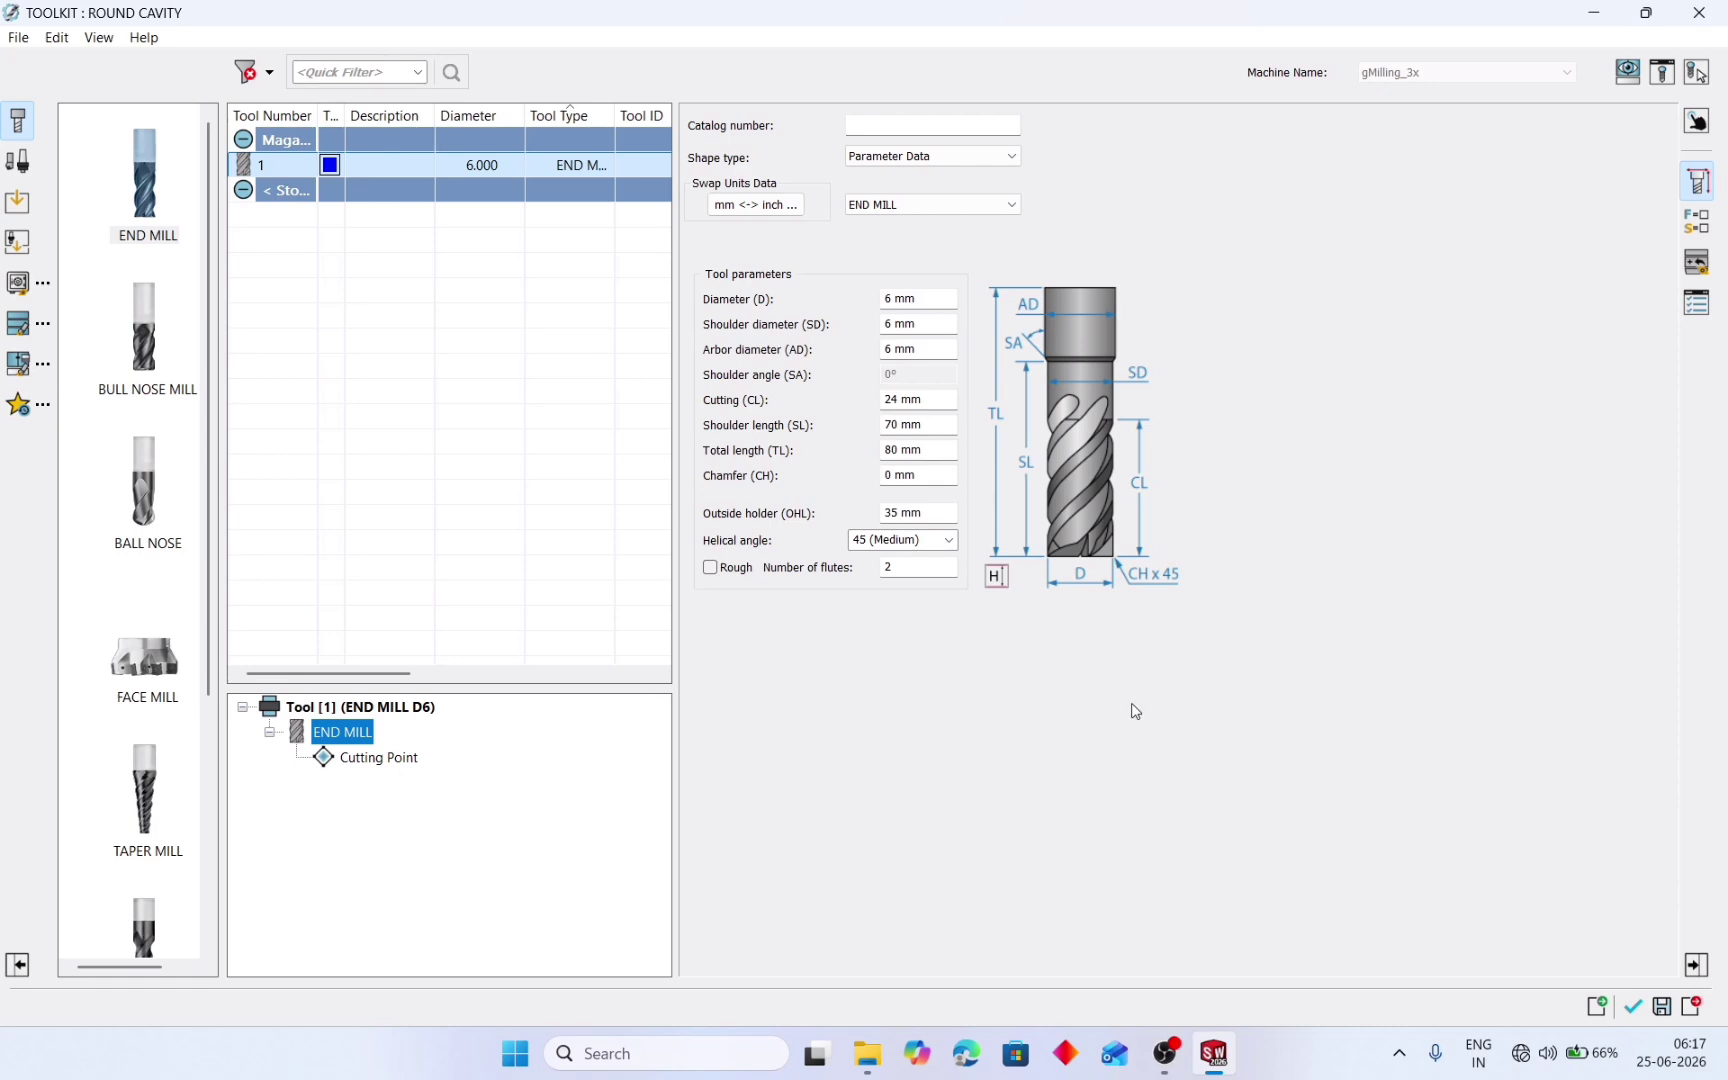
left_click(1633, 1008)
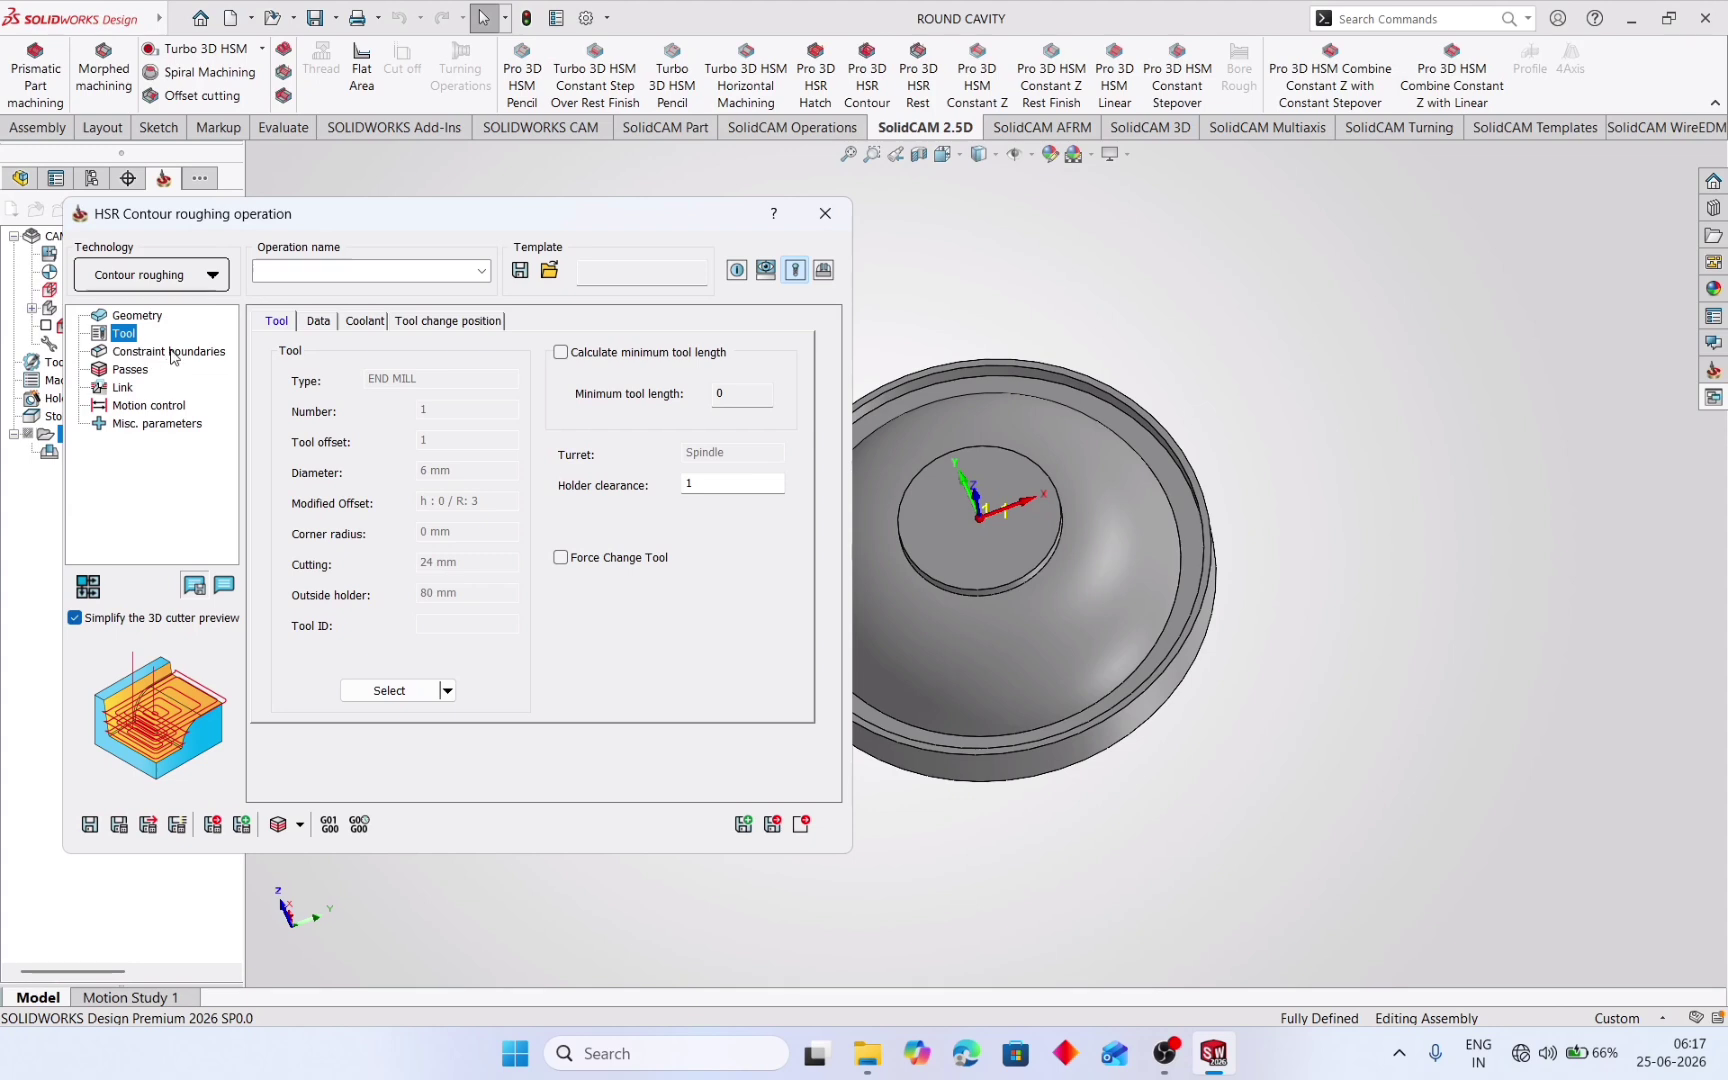
- Preview the auto-created box boundary of the target geometry around the part
left_click(170, 352)
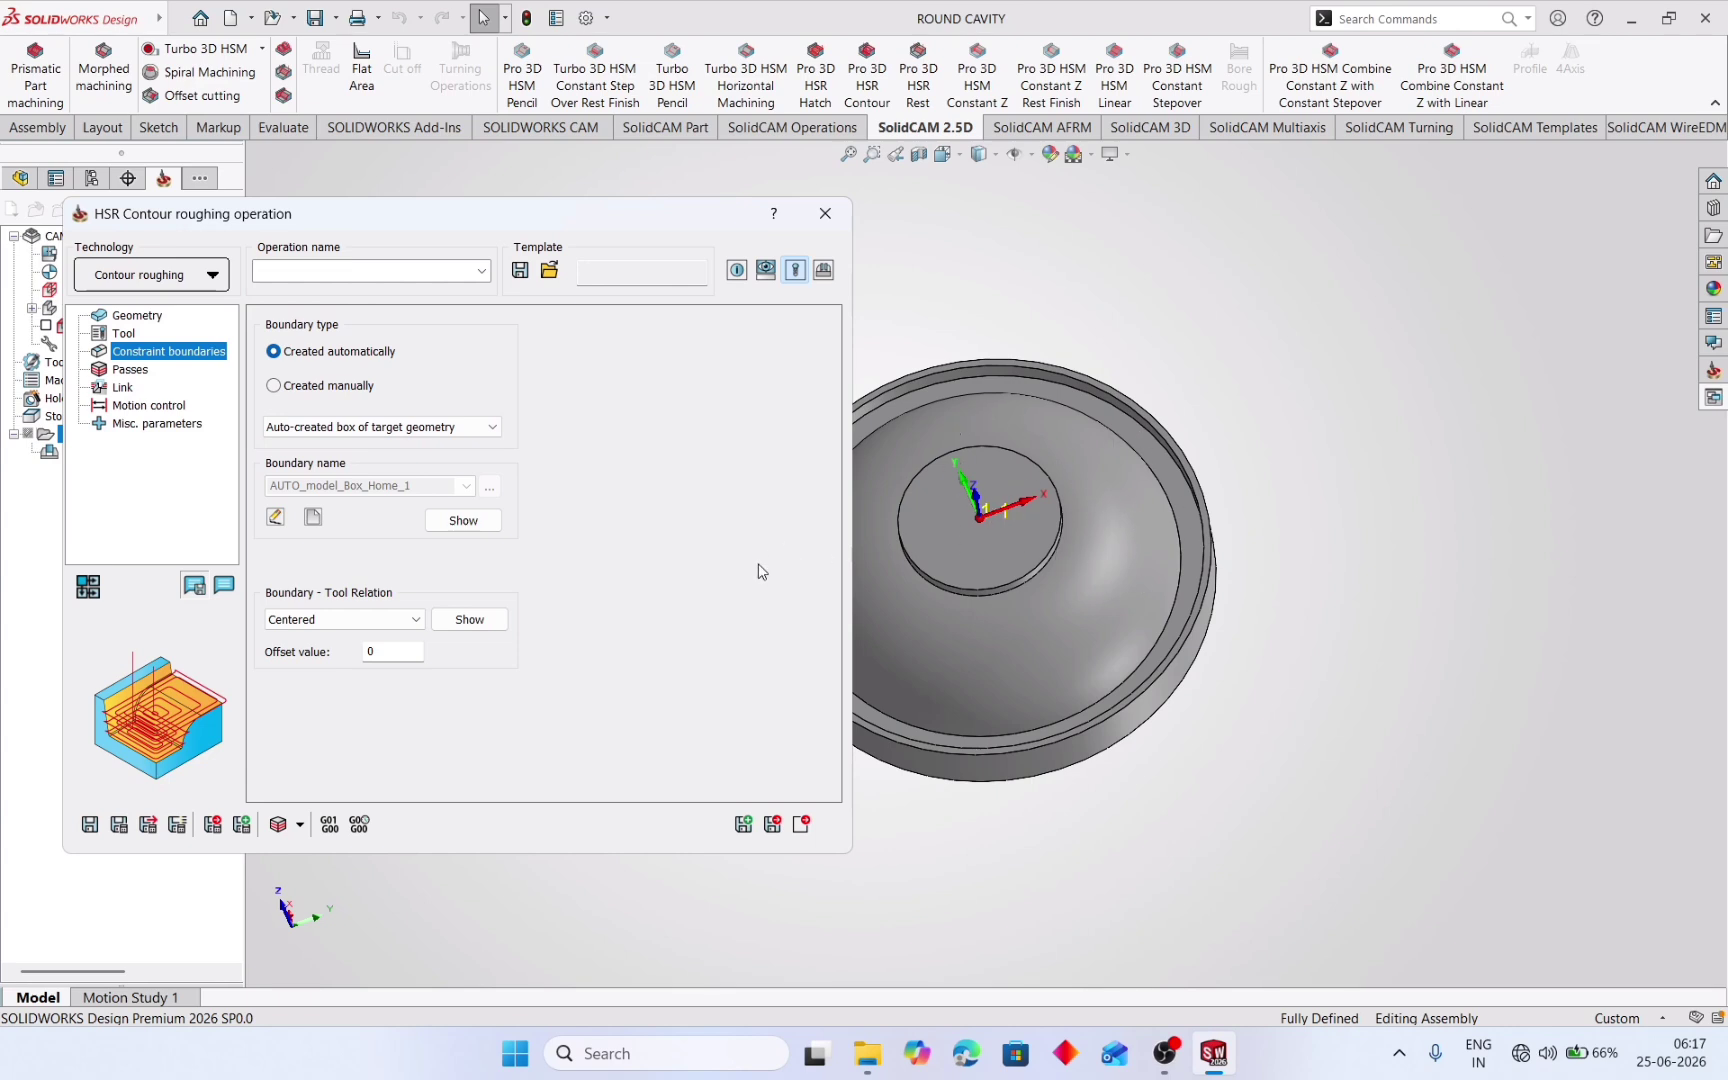
left_click(463, 521)
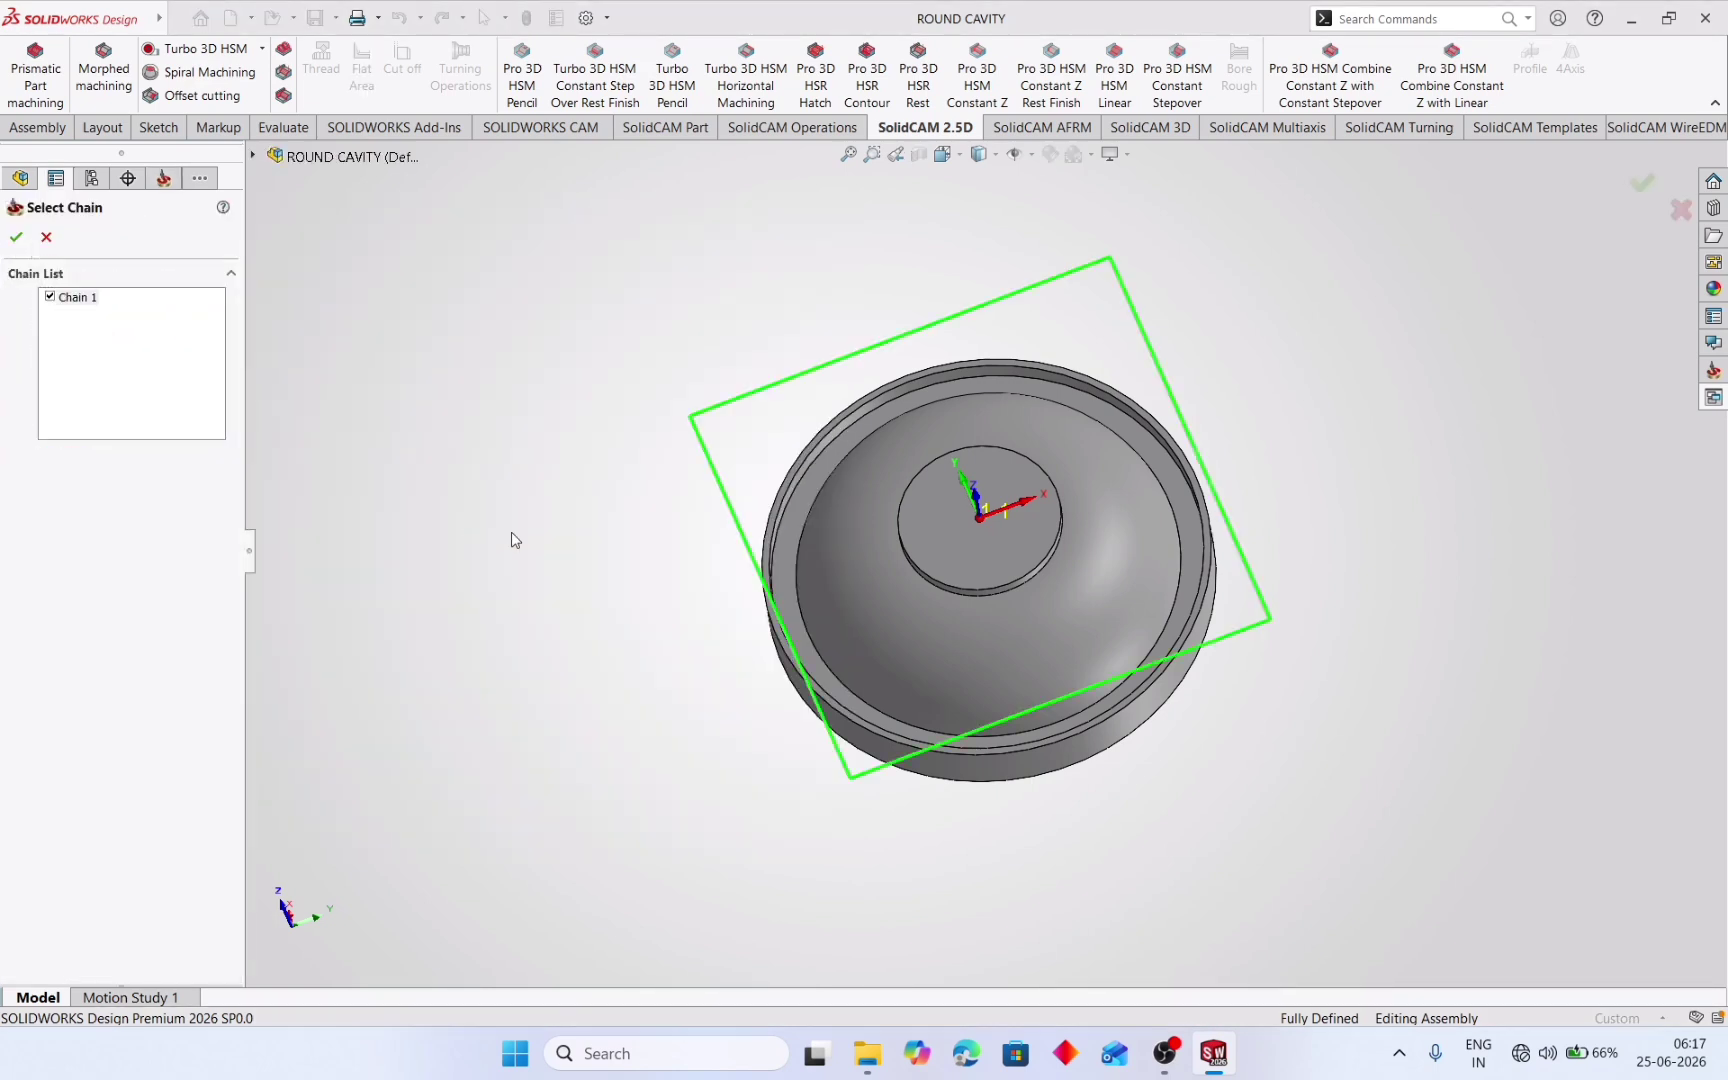
middle_click_drag(563, 563, 611, 528)
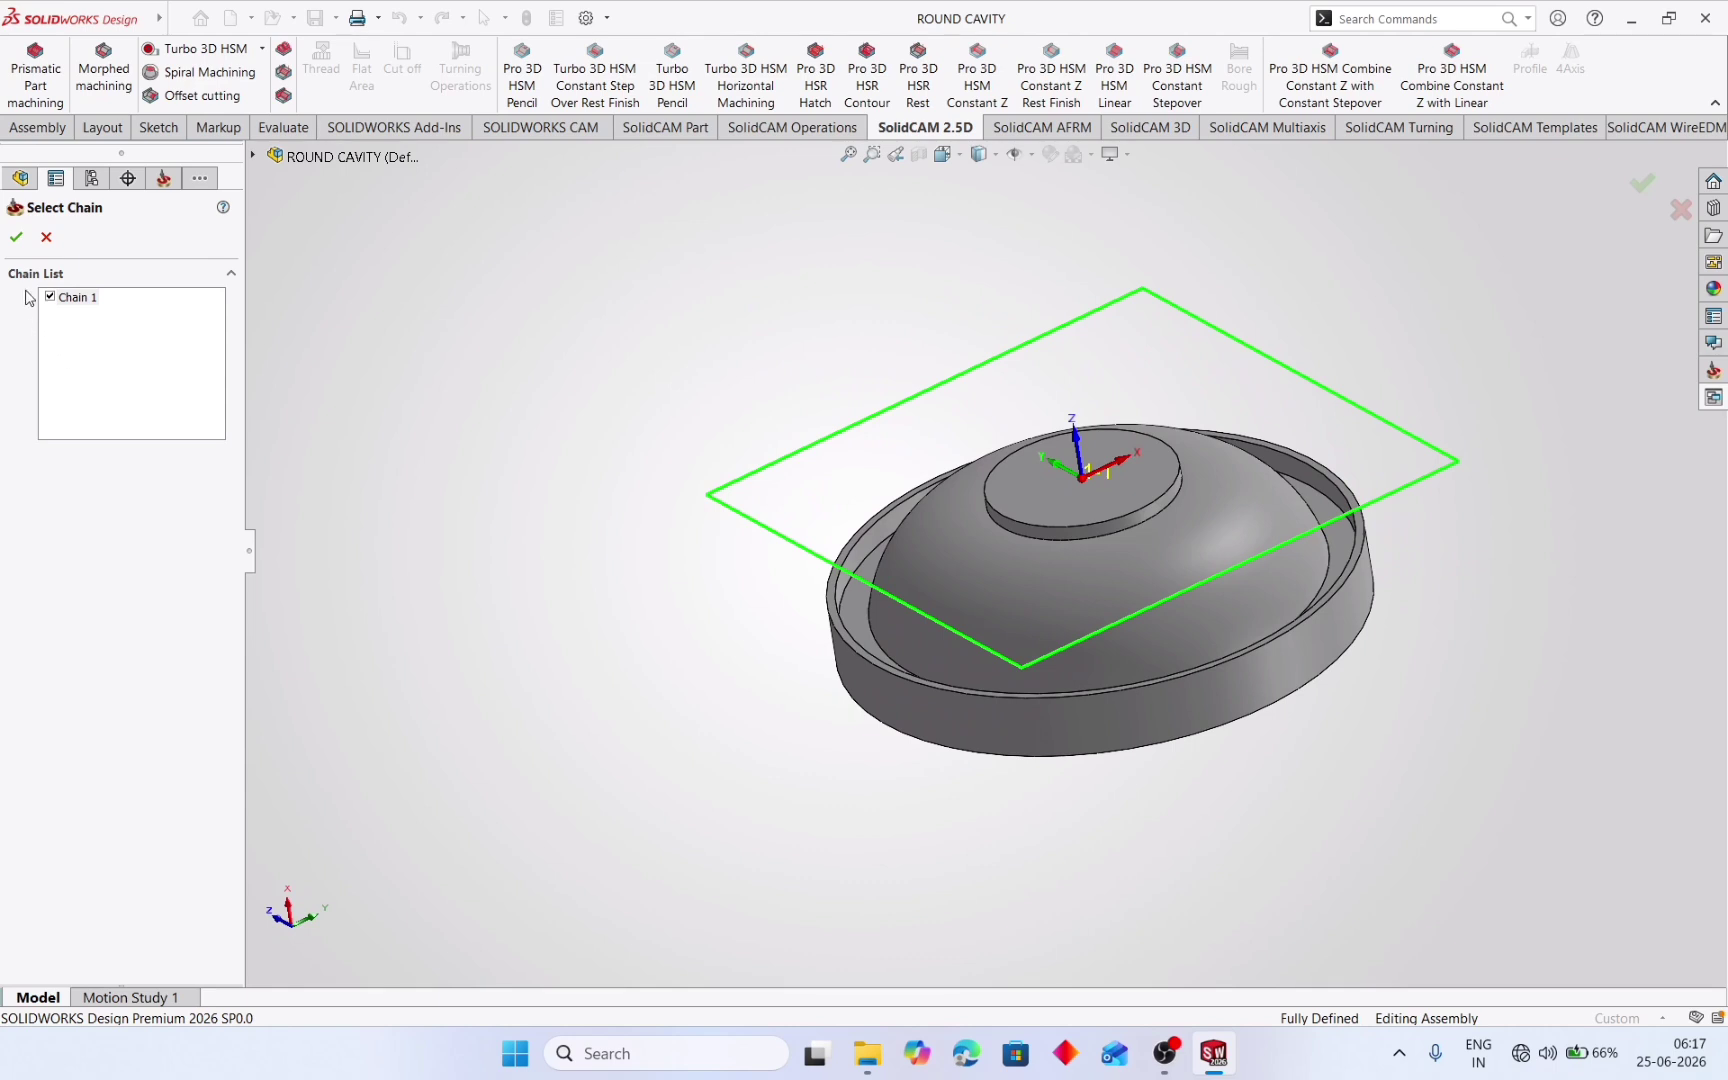
left_click(15, 238)
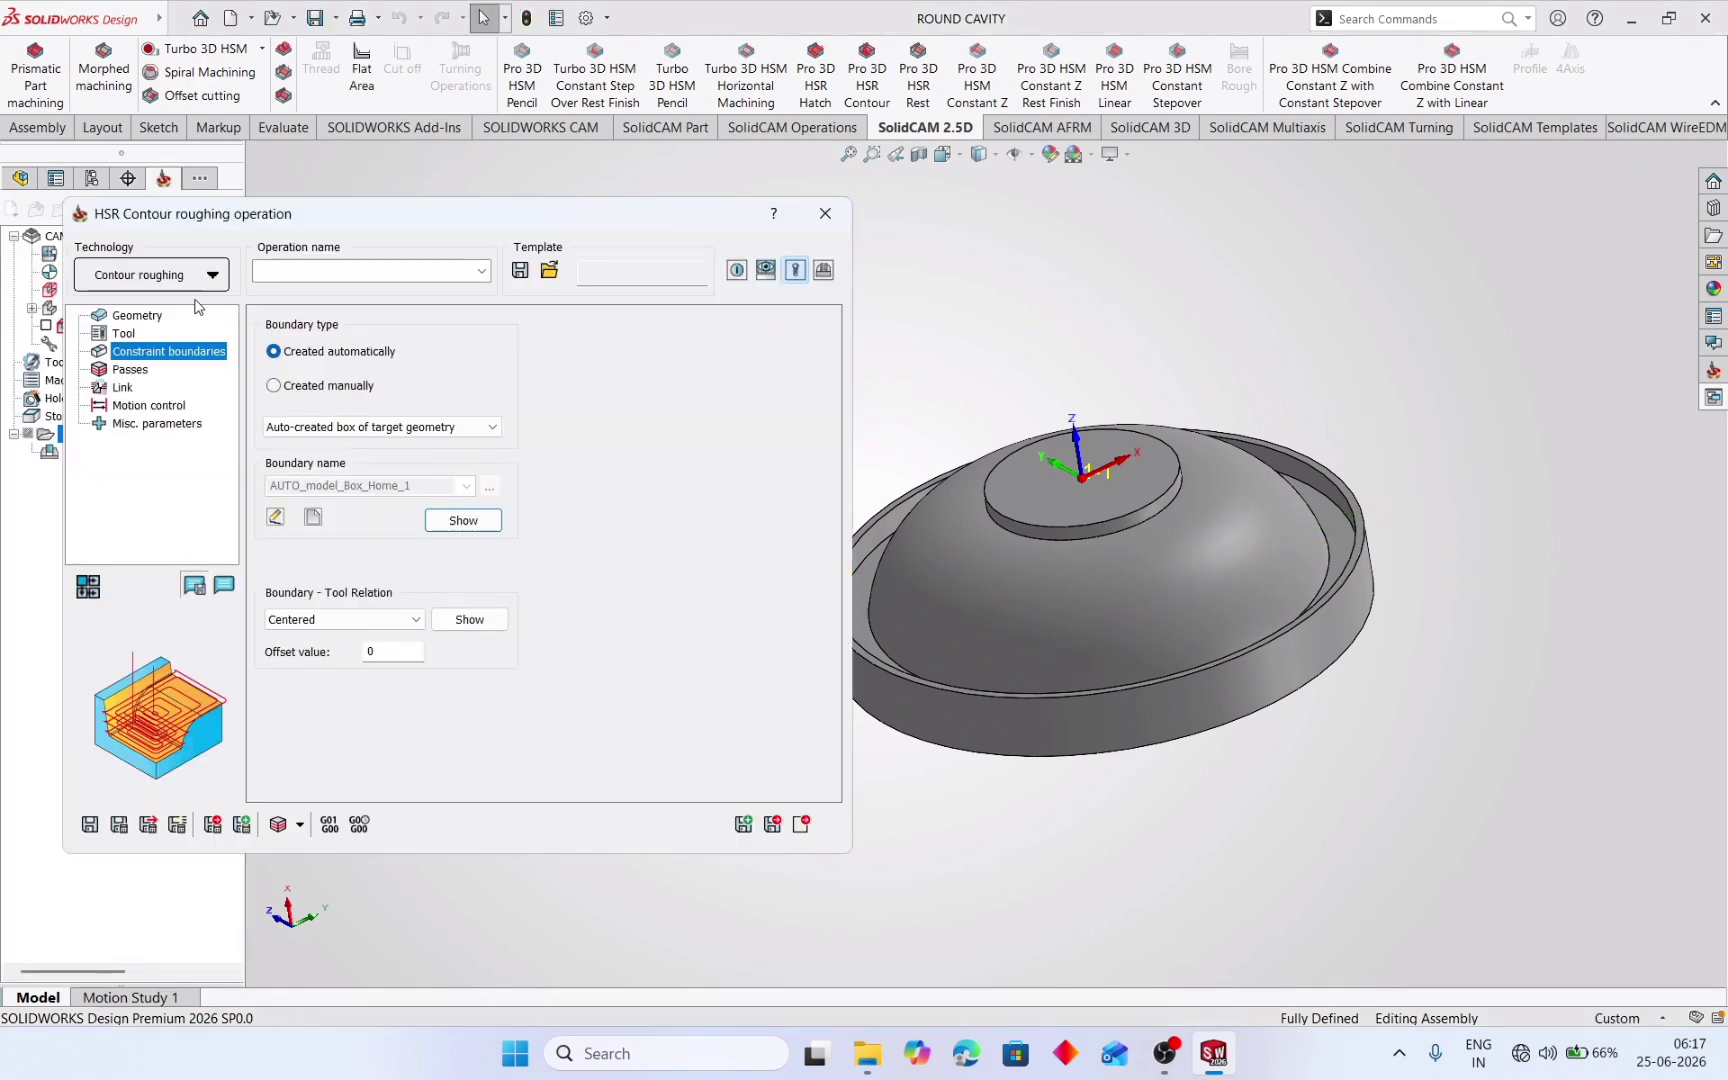
- Set wall offset, floor offset and step down to 0.5, and pick the flat ring face inside the rim as the Z-Bottom limit (-43.094)
left_click(133, 371)
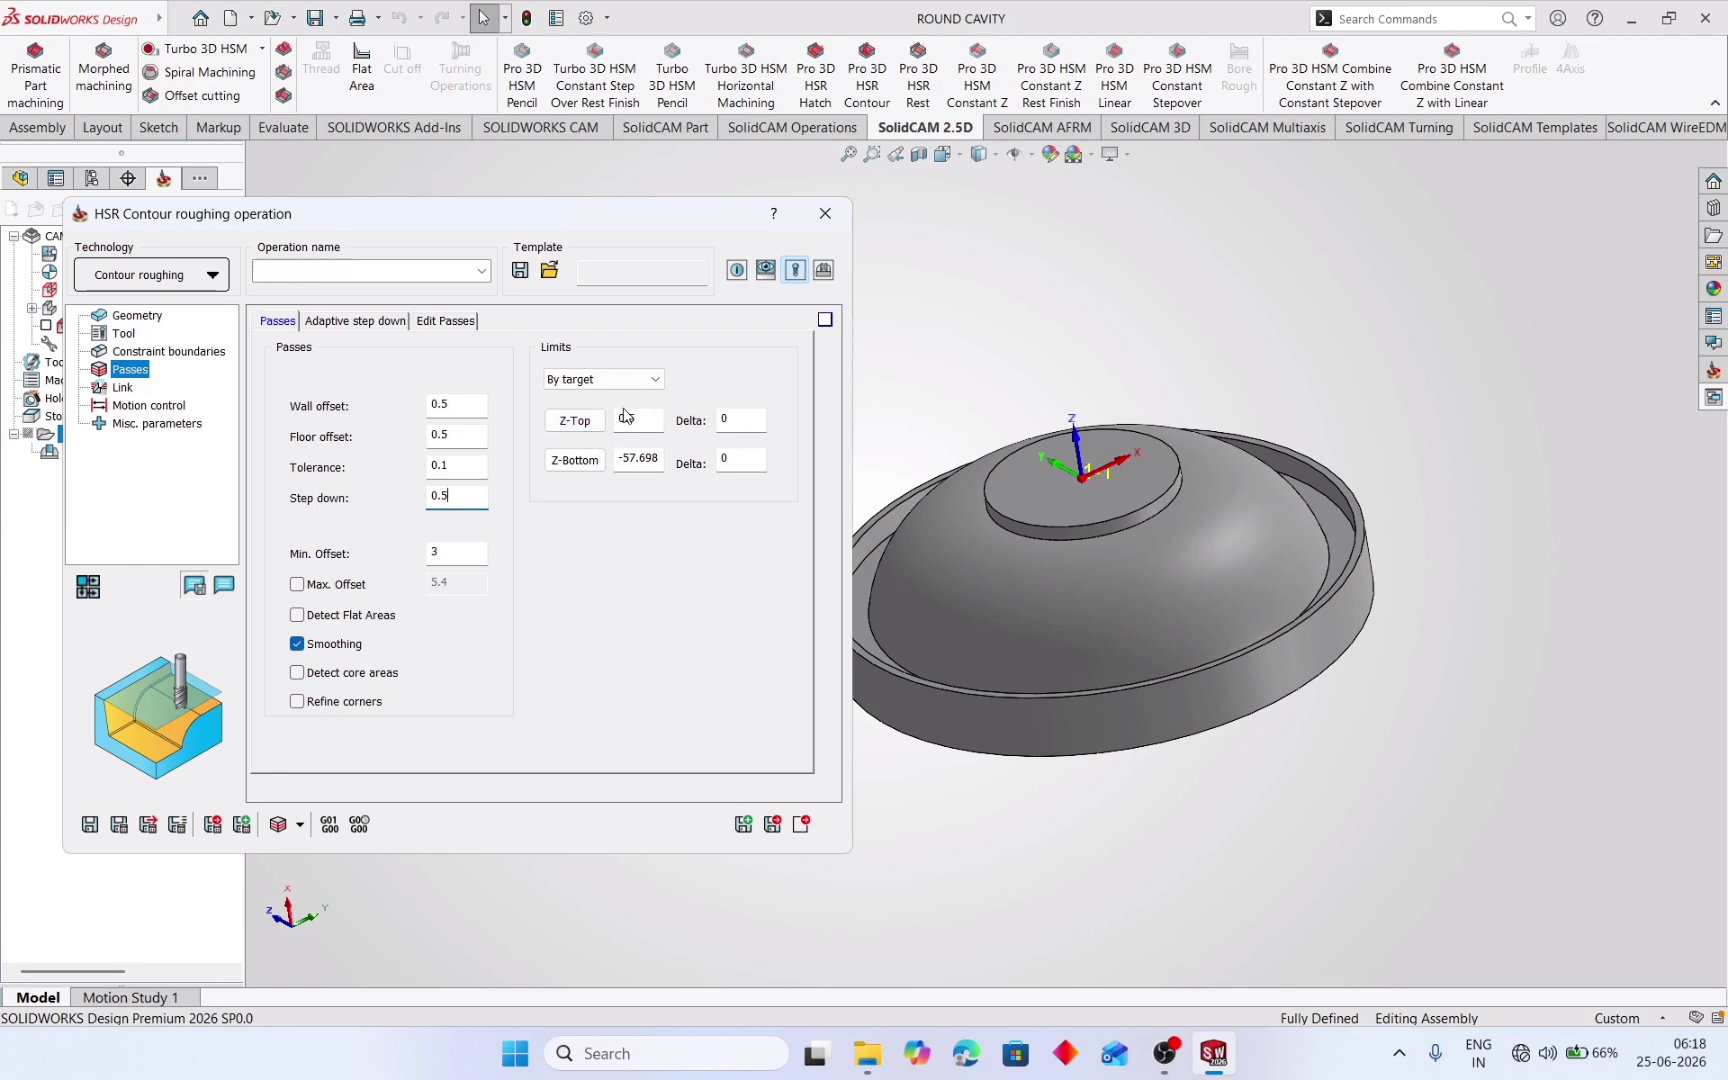
left_click(578, 462)
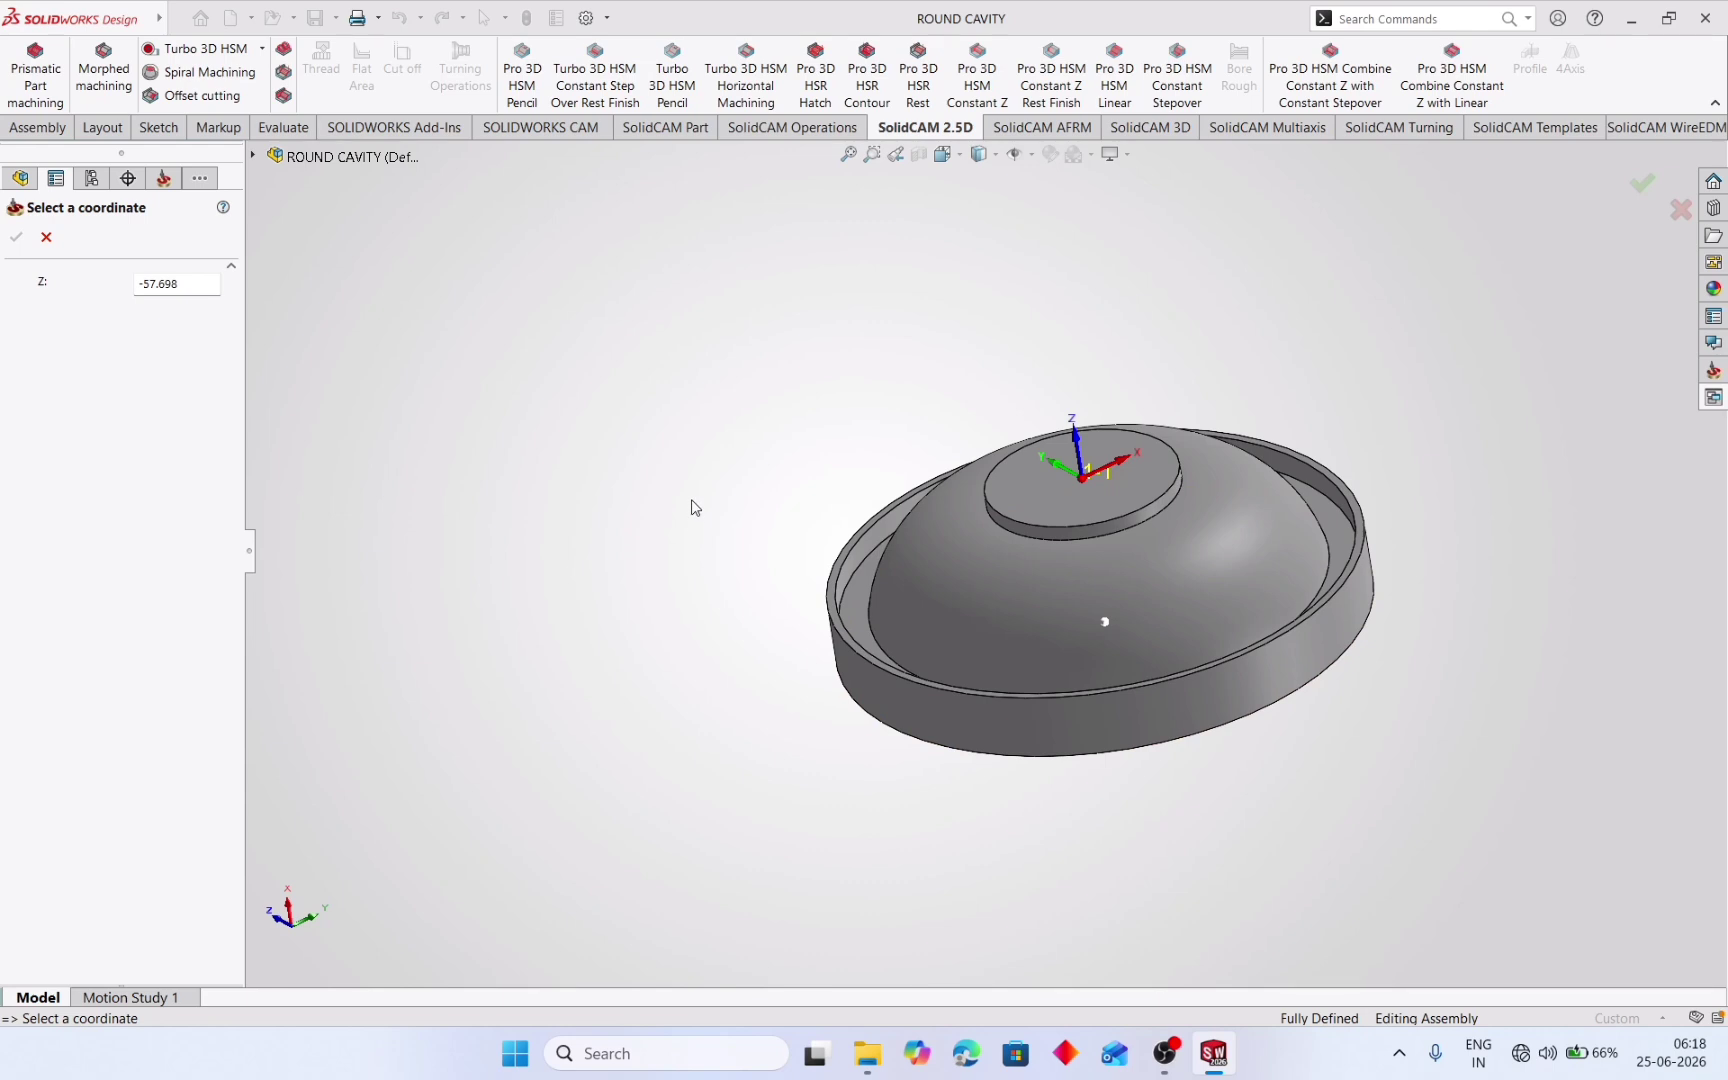
middle_click_drag(694, 505, 792, 623)
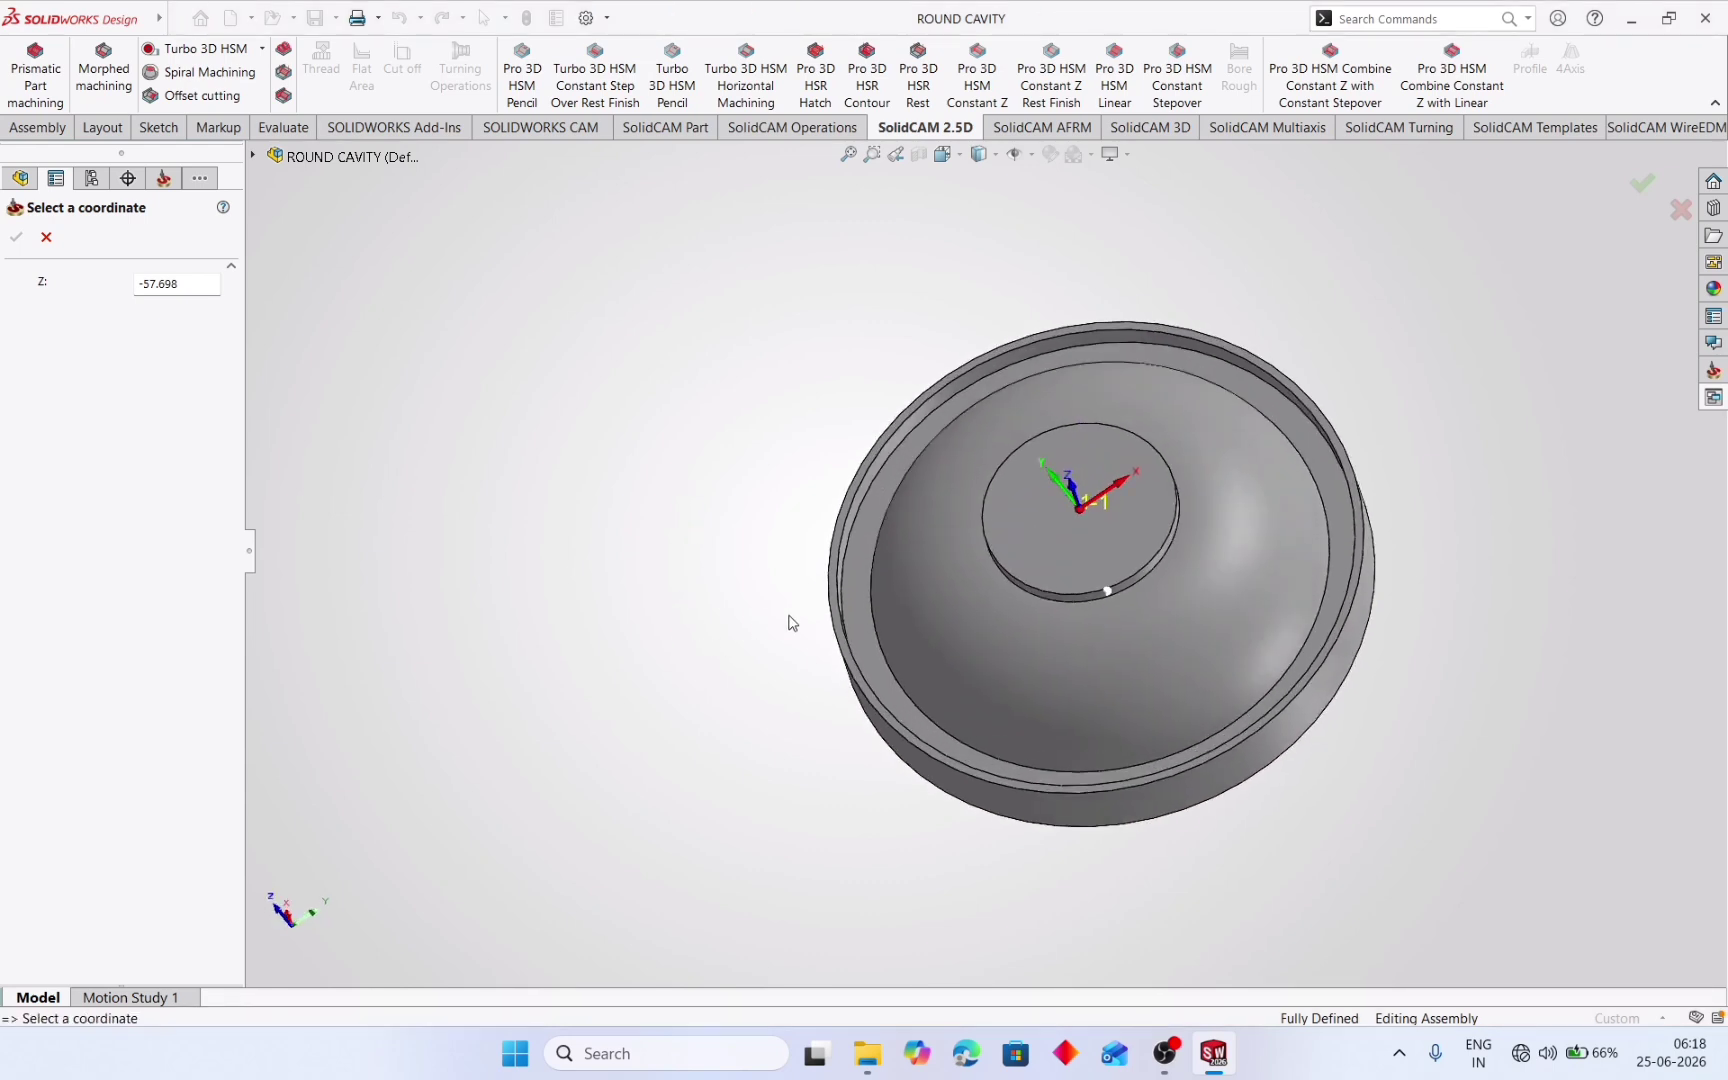
left_click(857, 586)
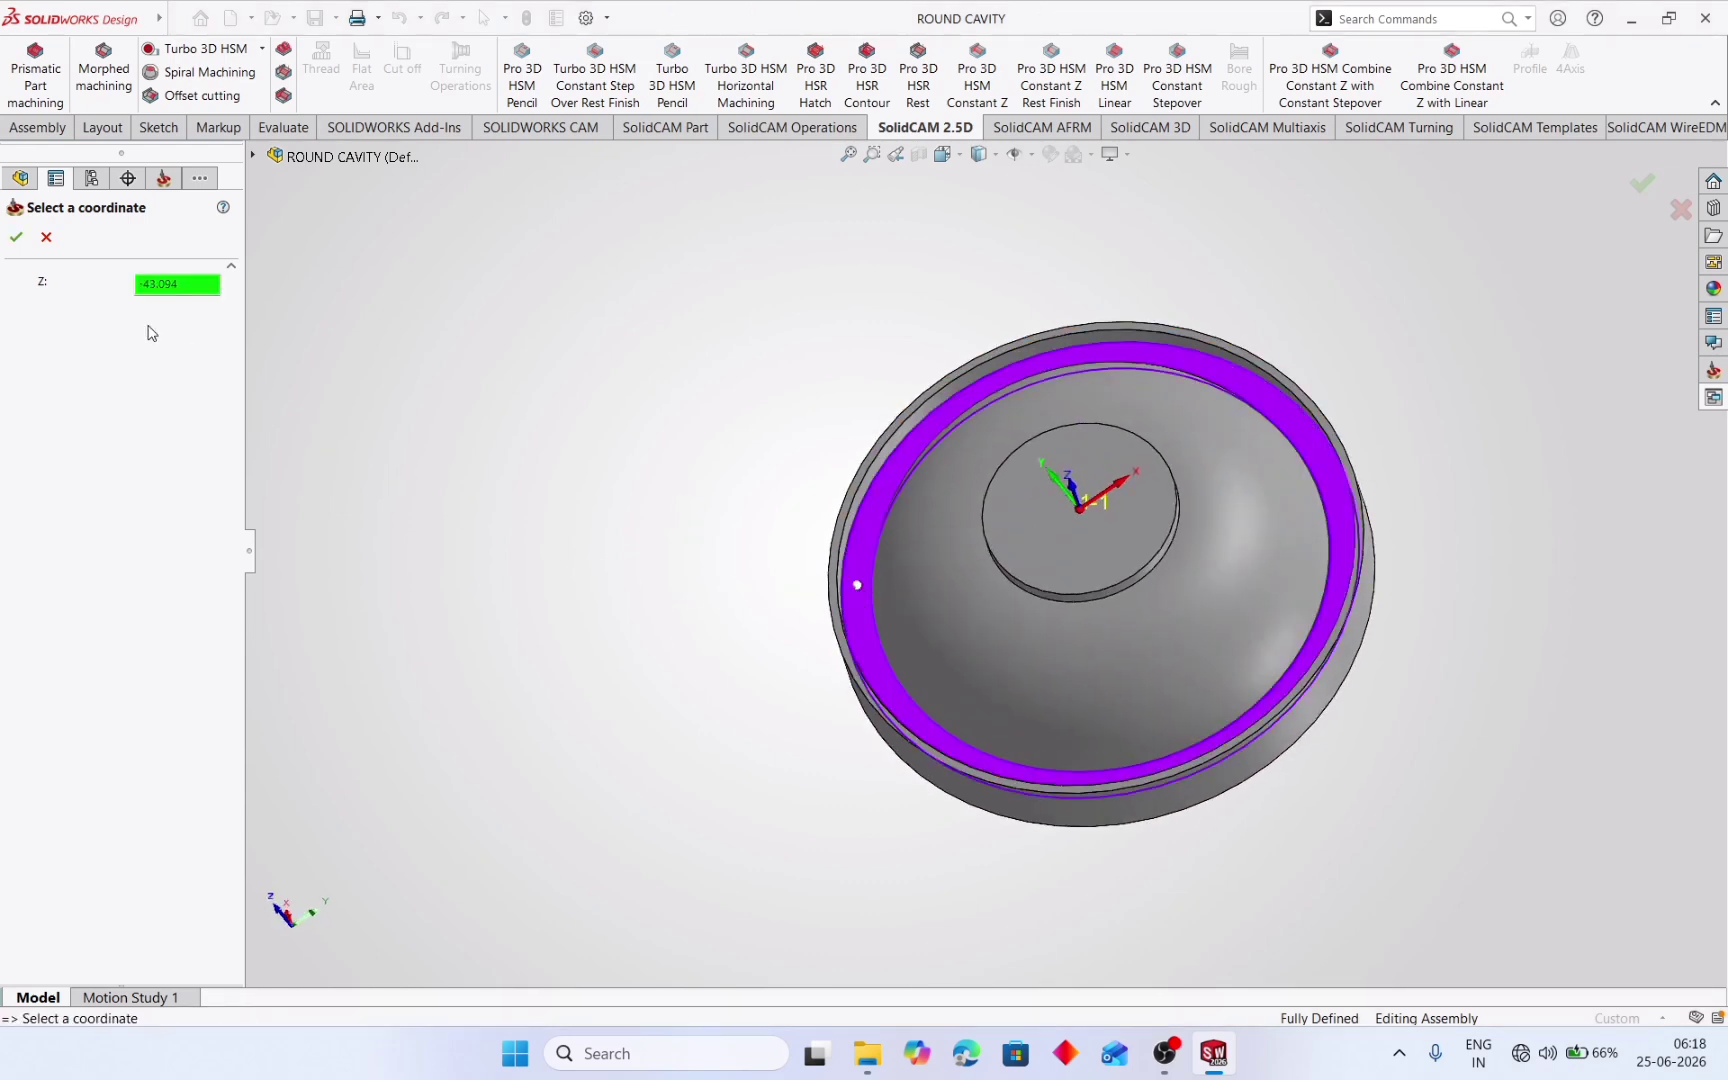
left_click(18, 239)
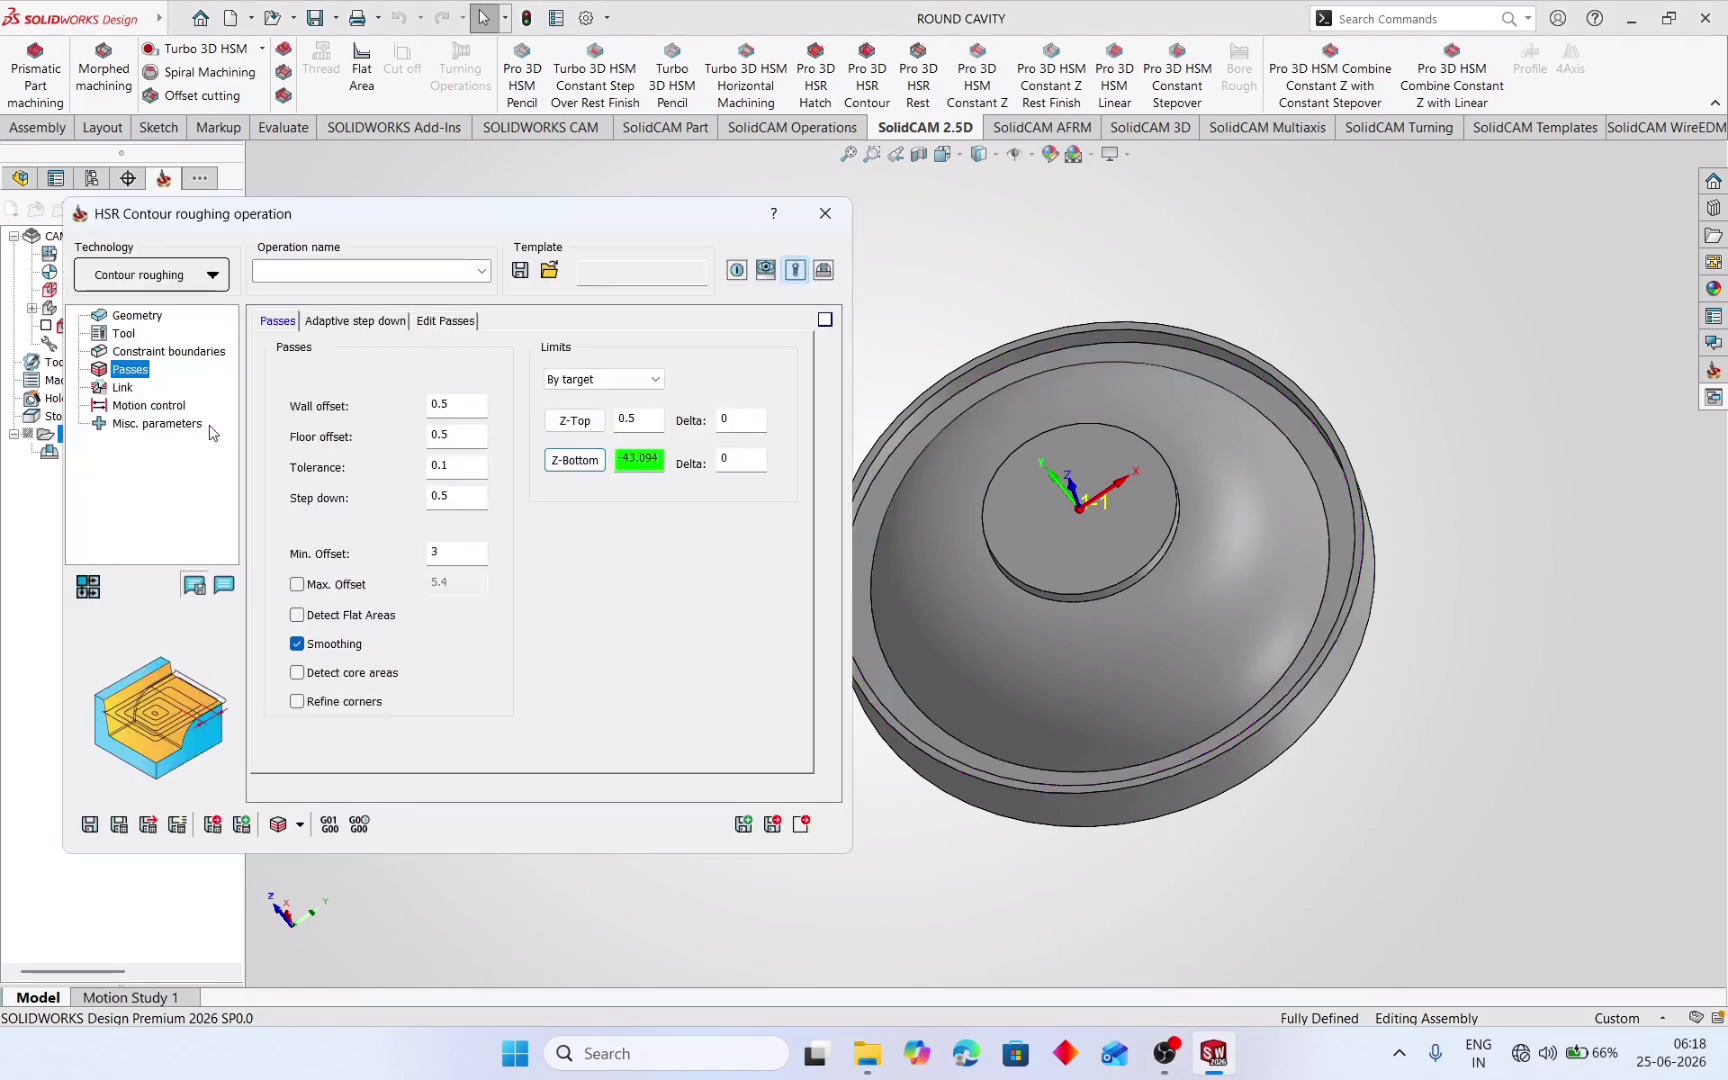
- Review the link and motion control settings, keeping climb milling, and save and calculate the contour roughing toolpath
left_click(122, 388)
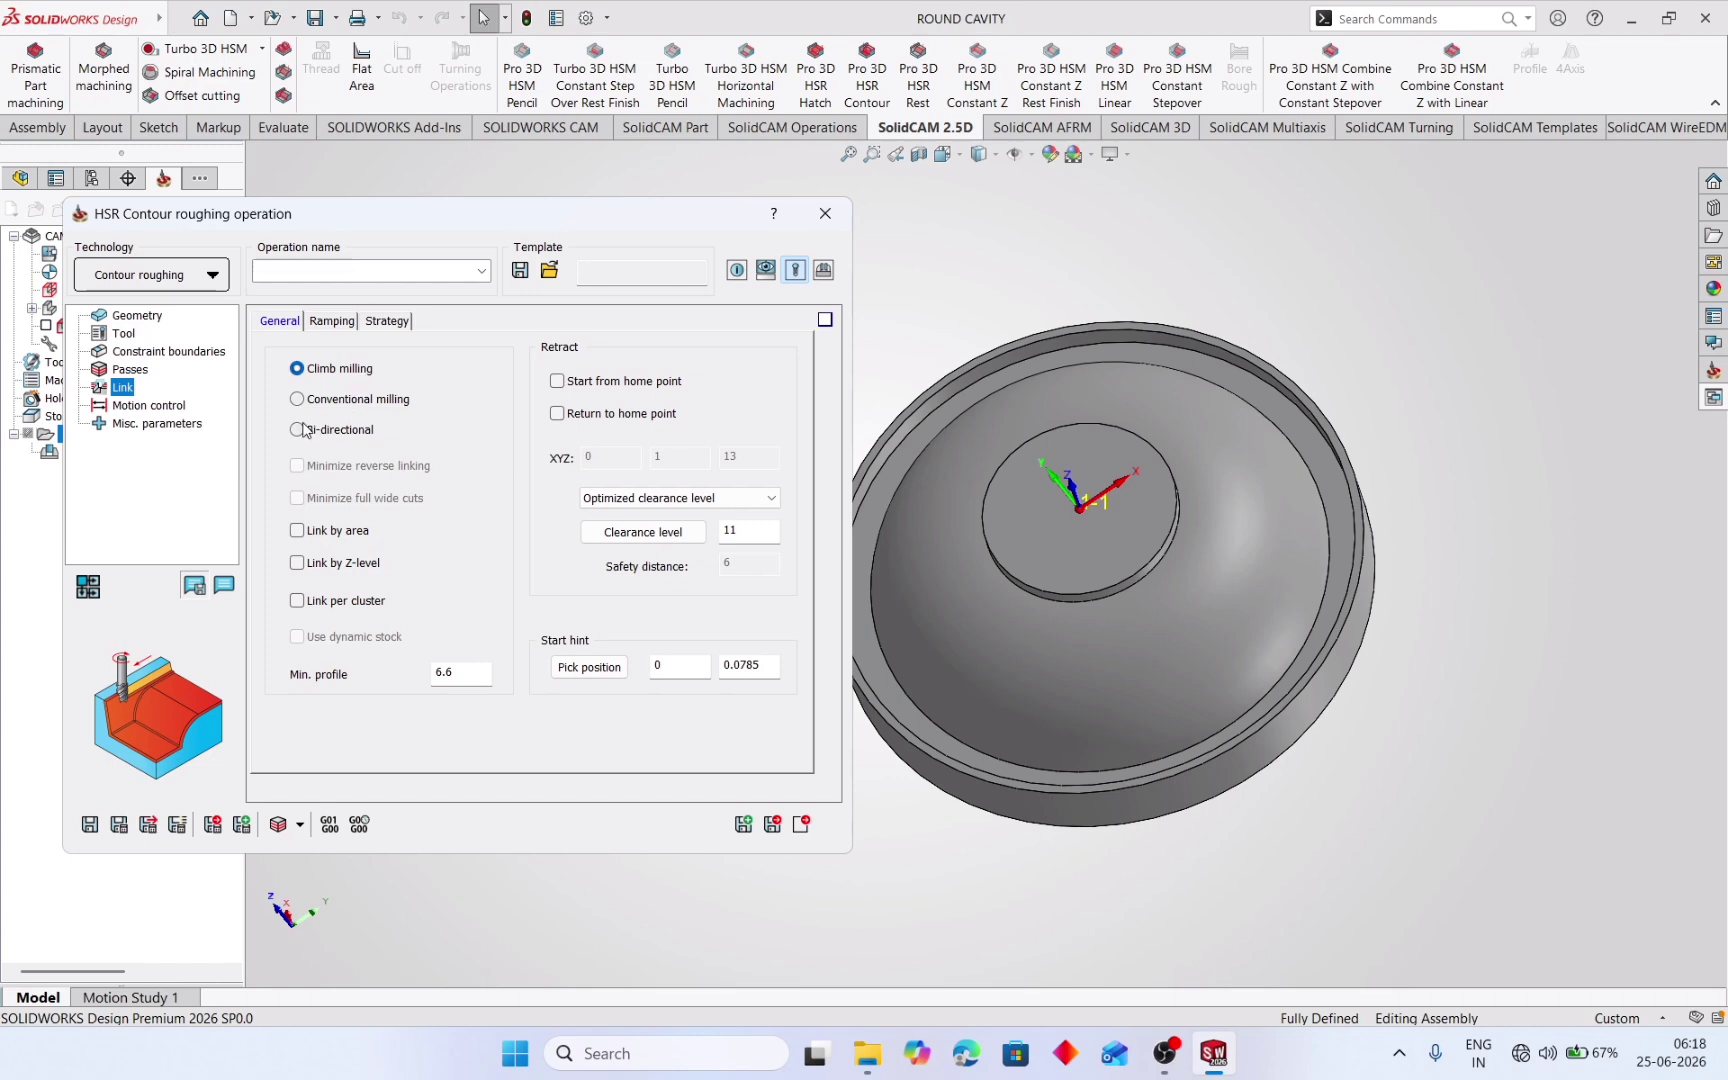
left_click(150, 405)
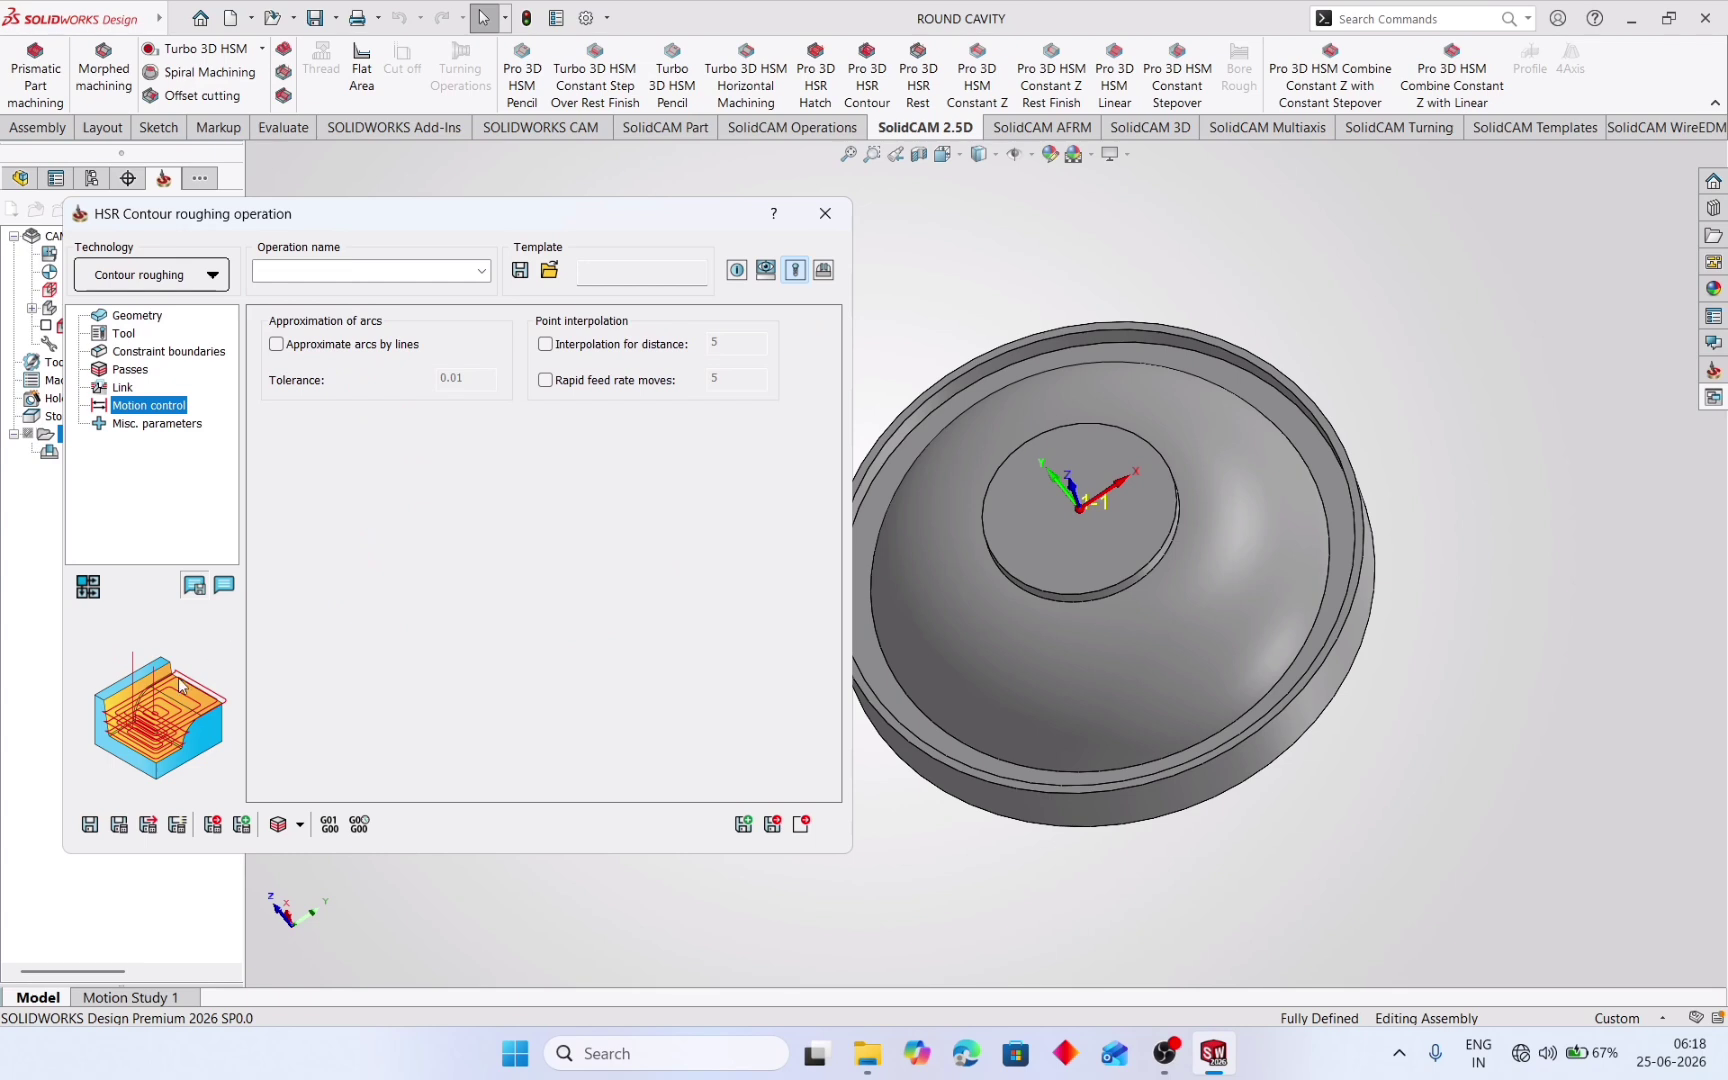
left_click(121, 836)
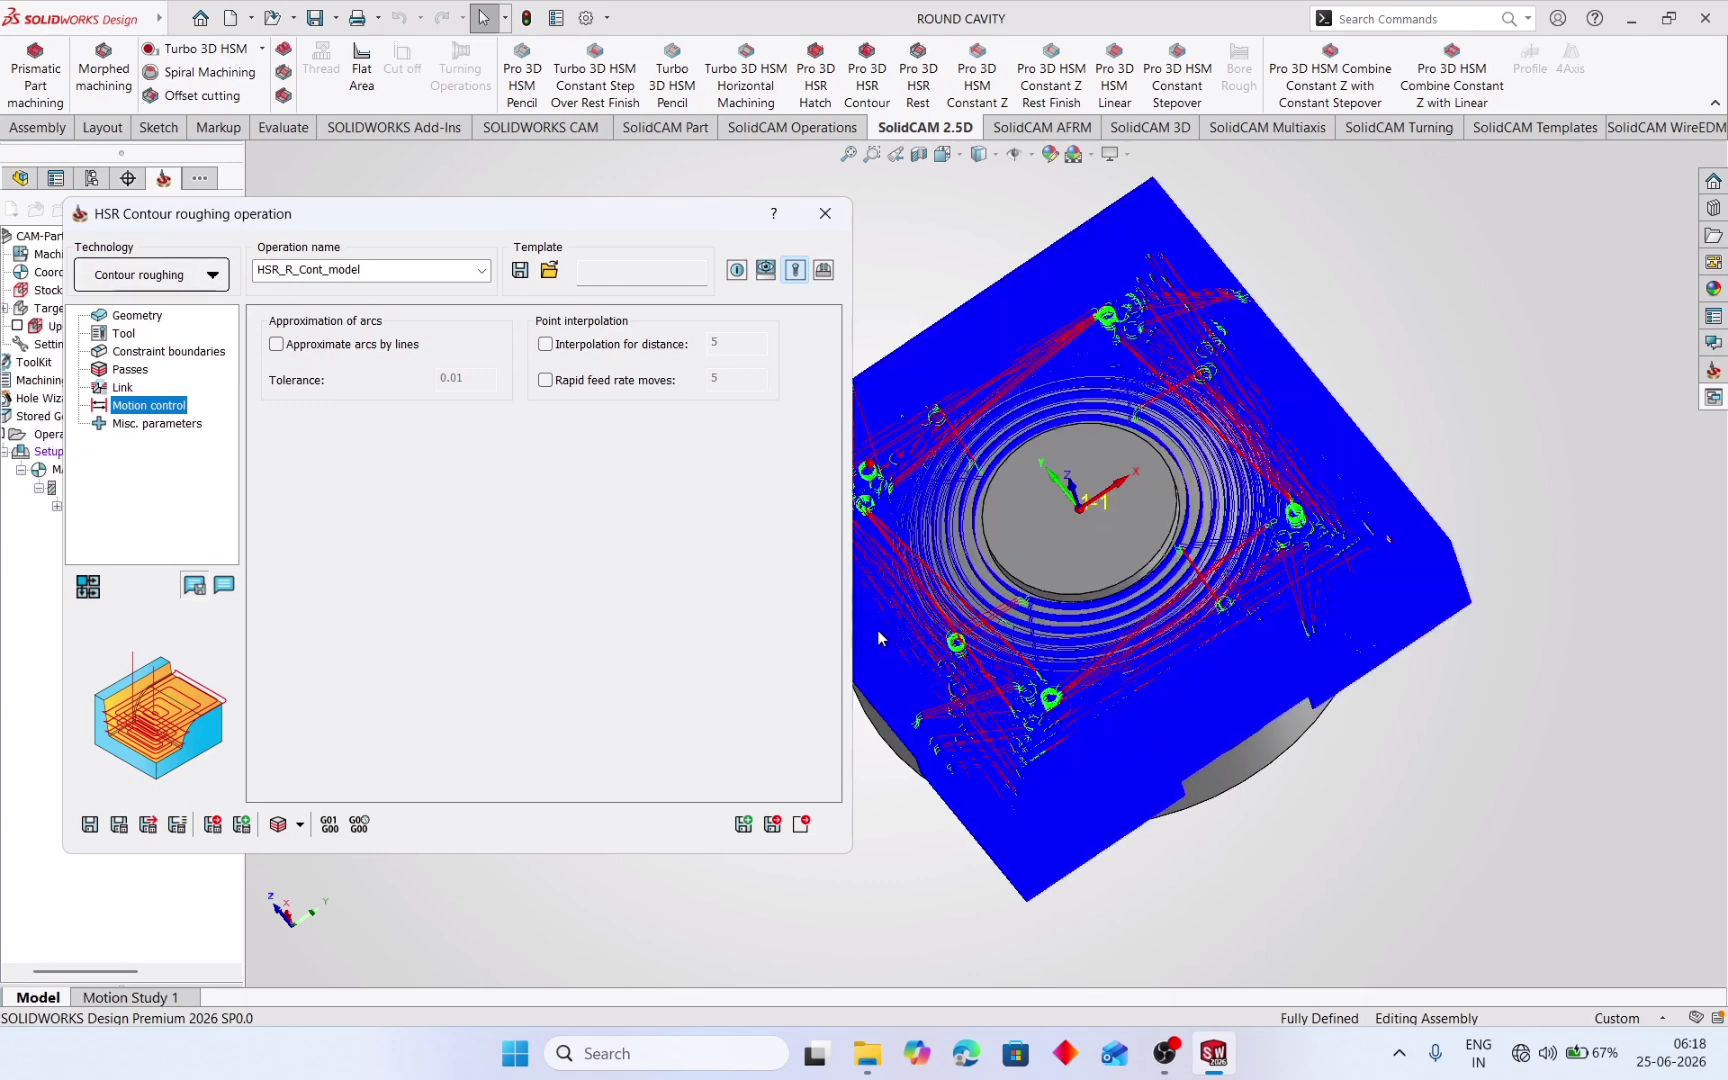
middle_click_drag(948, 857, 1059, 668)
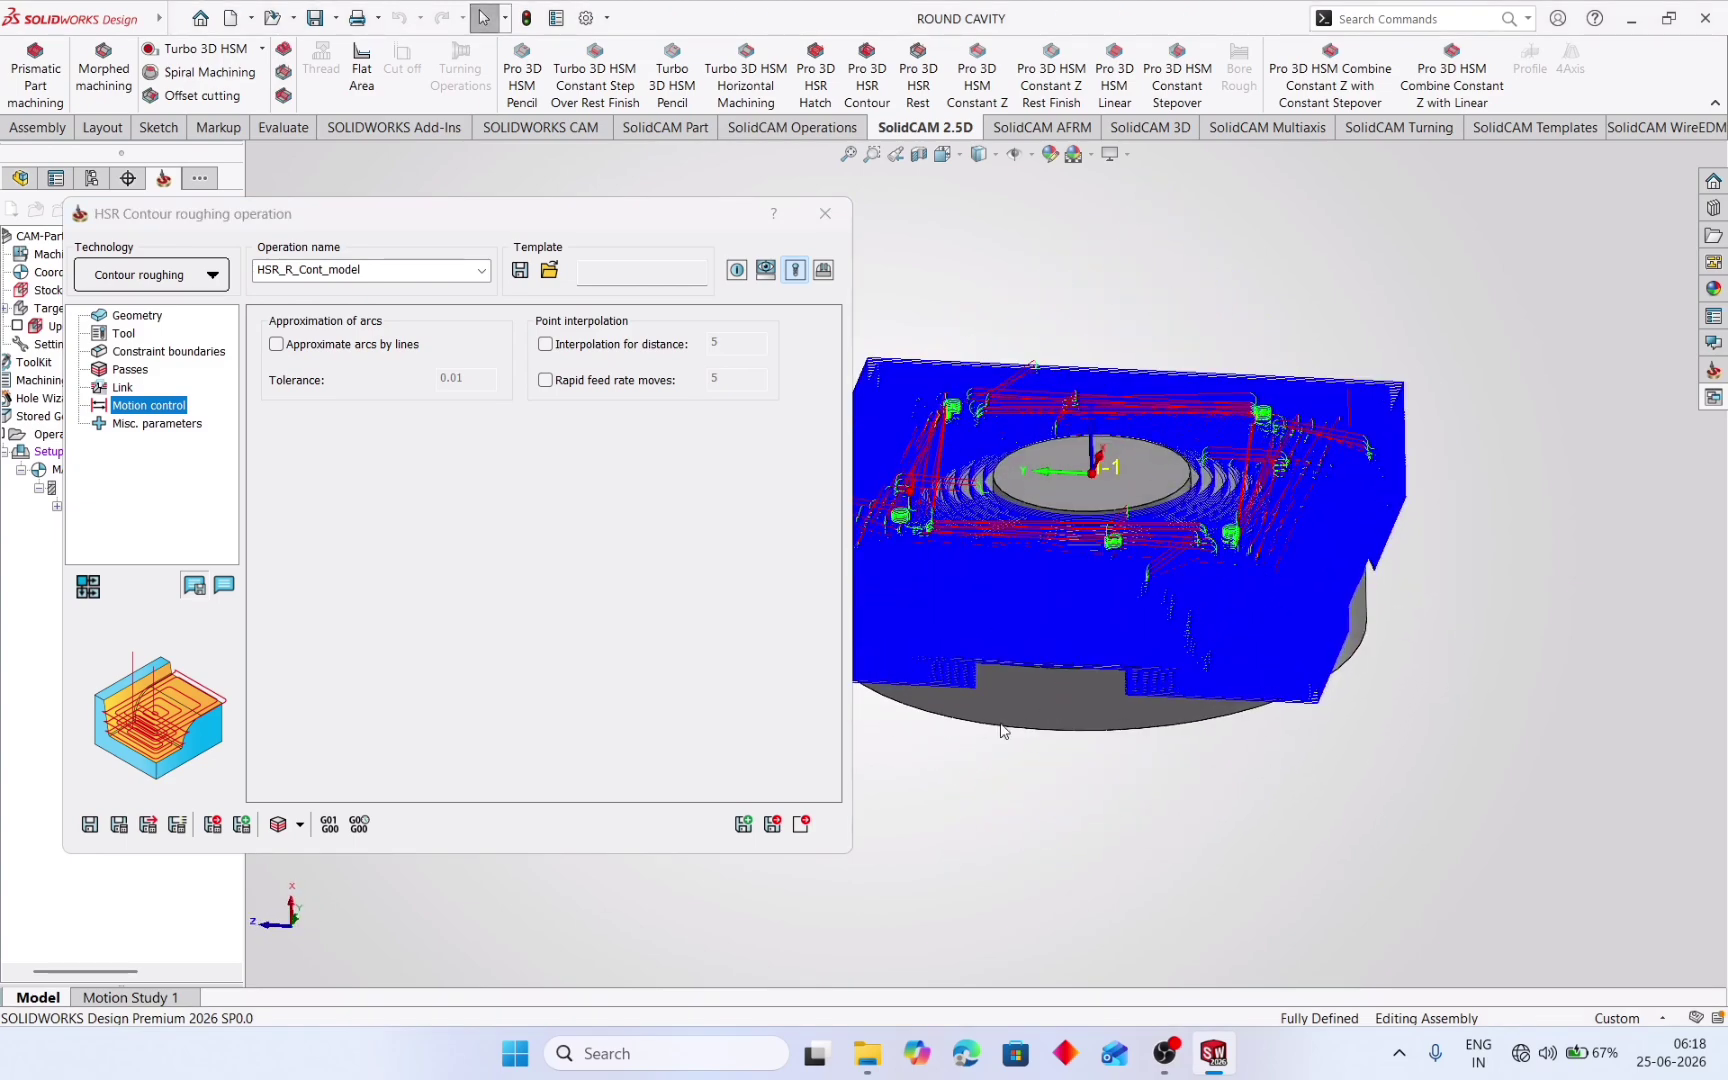
- Simulate the contour roughing toolpath in Host CAD mode and watch the end mill's motion over the part
left_click(272, 823)
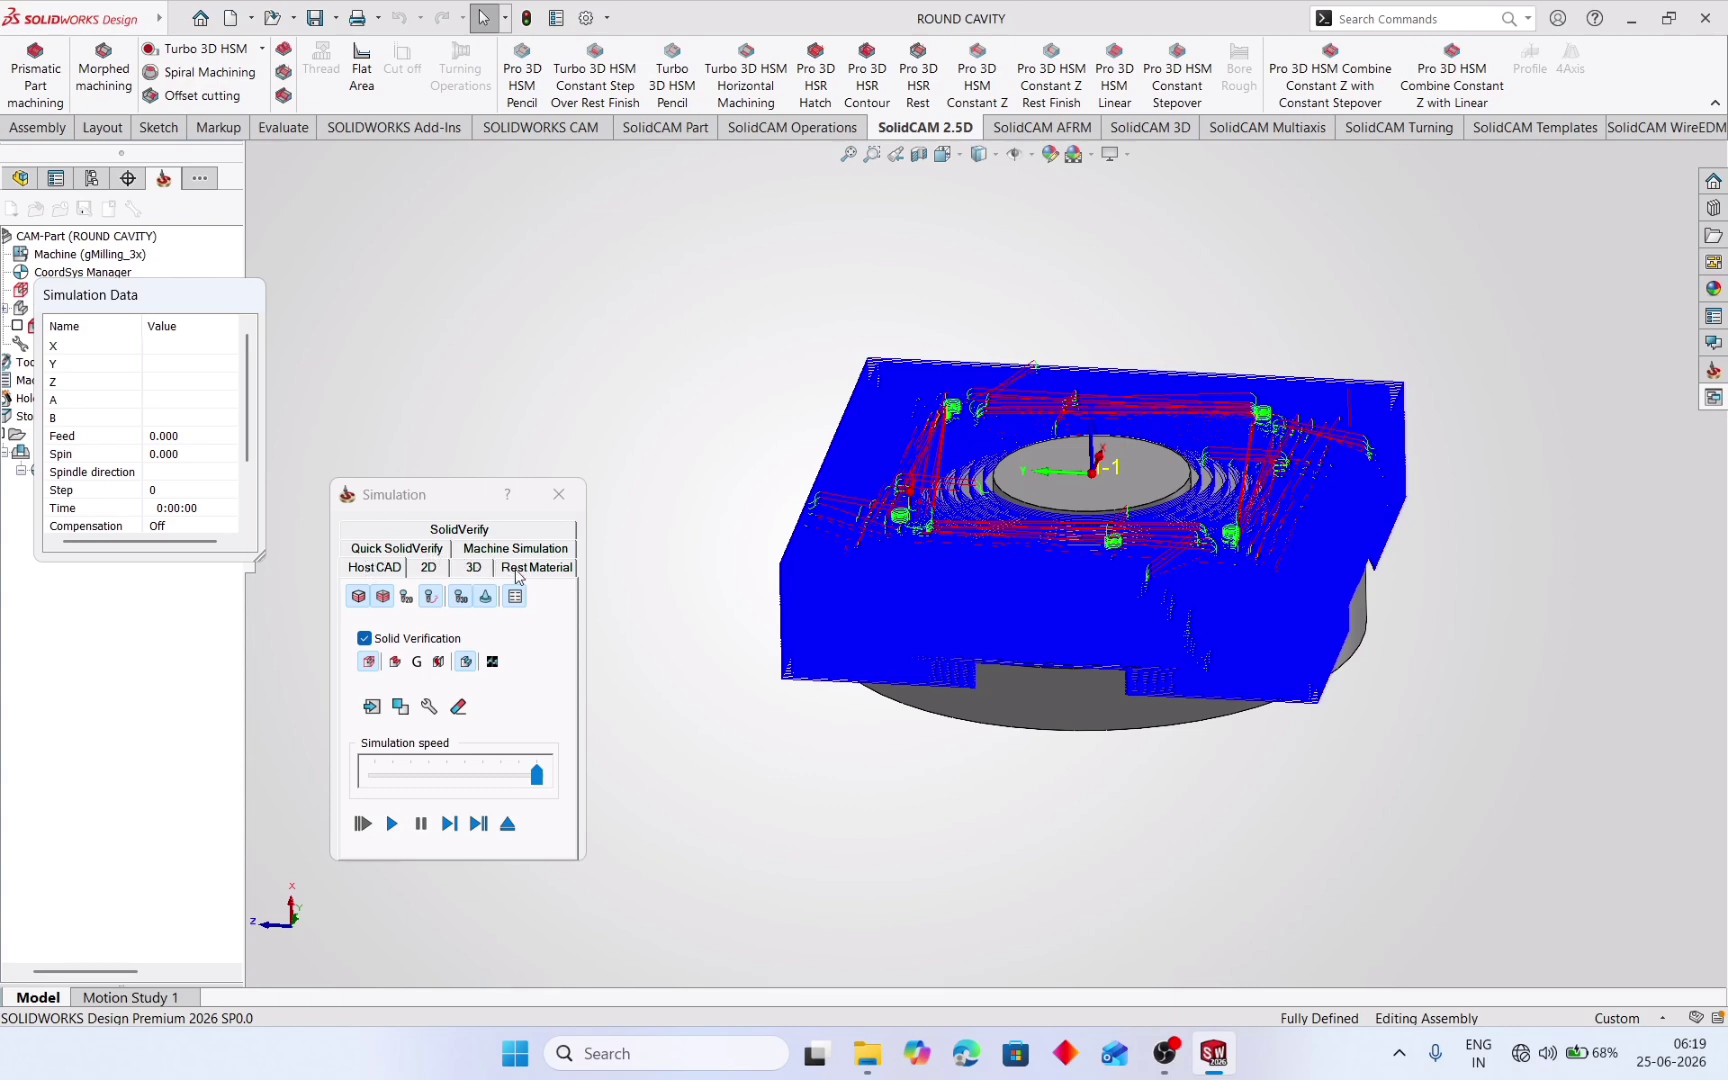
left_click(372, 572)
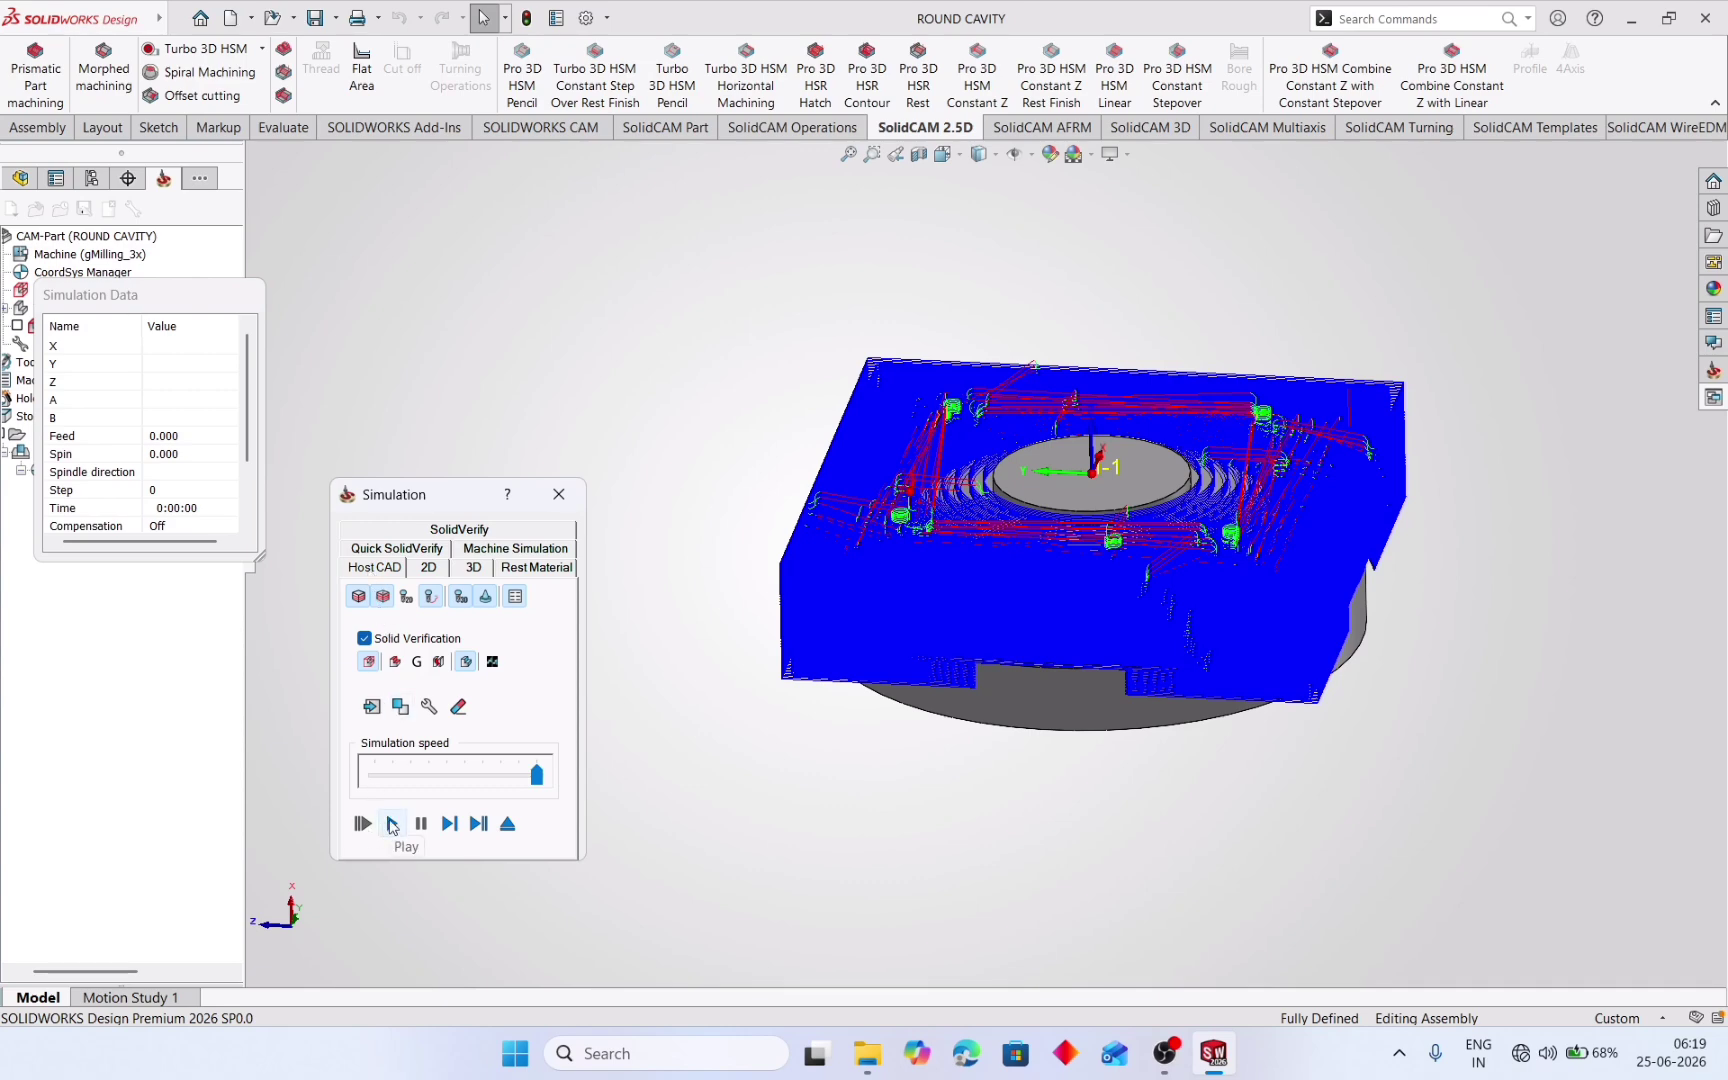
left_click(391, 824)
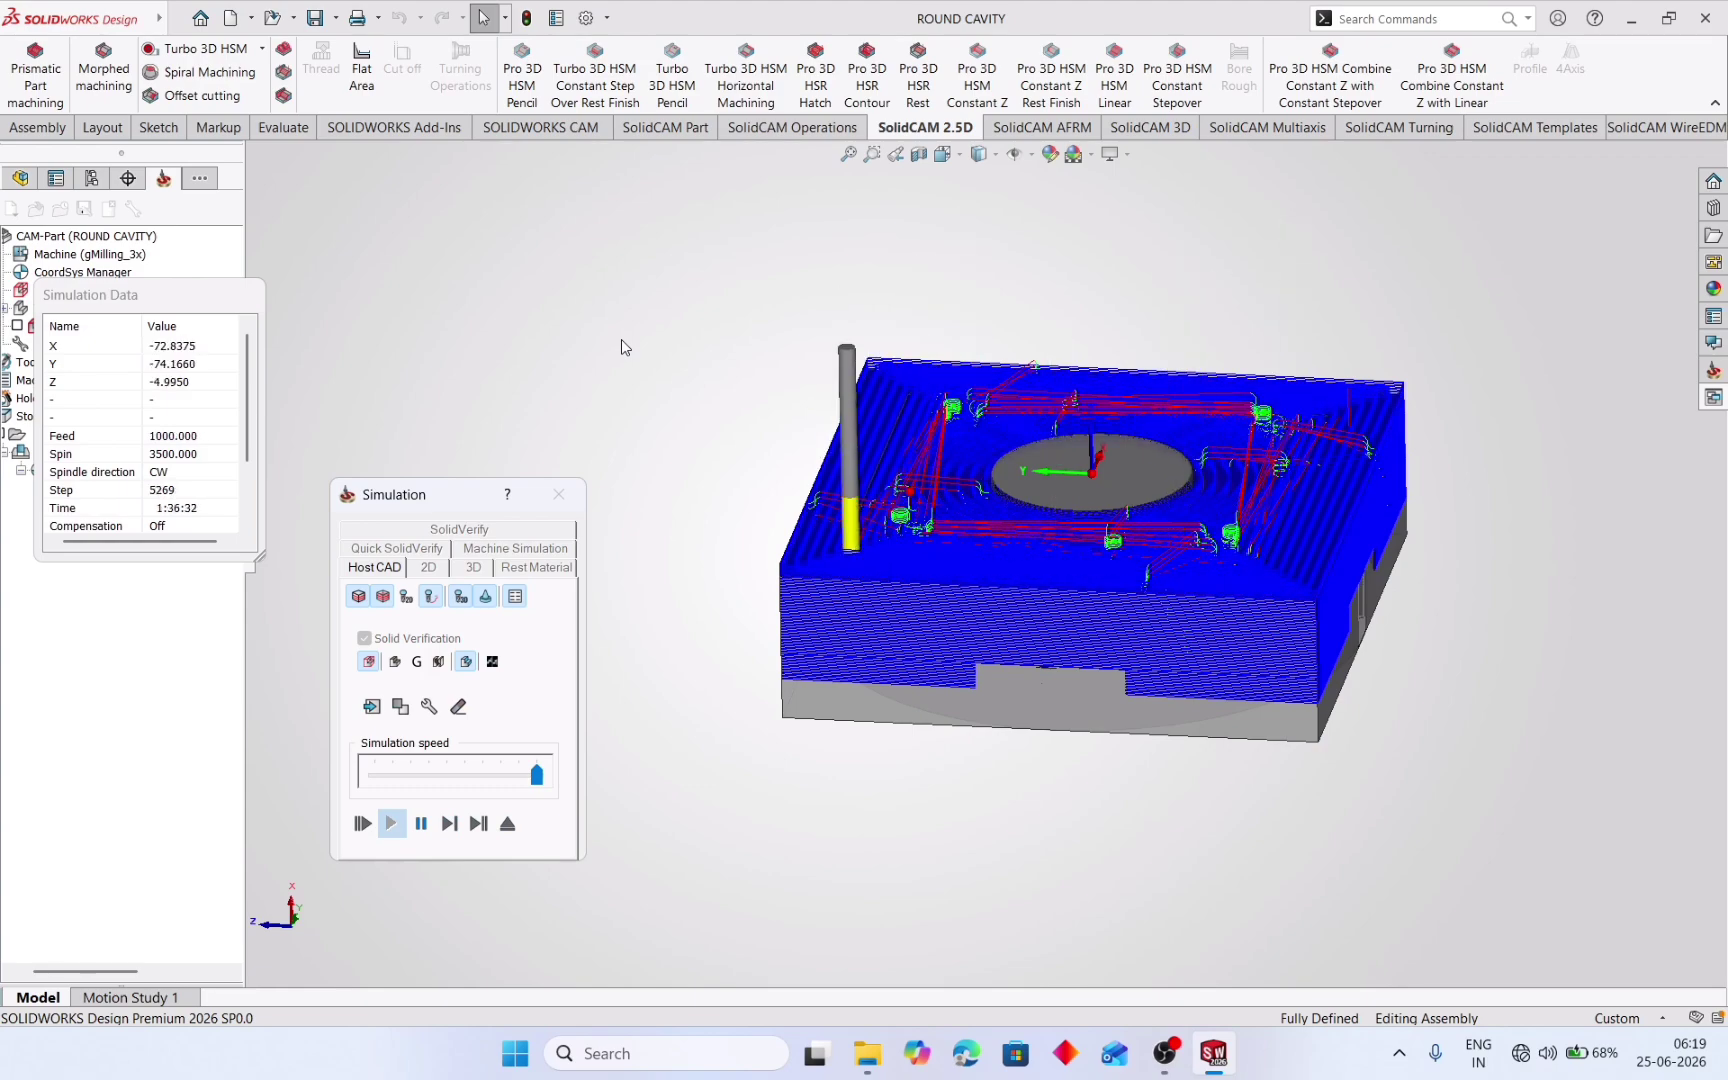
middle_click_drag(610, 292, 586, 359)
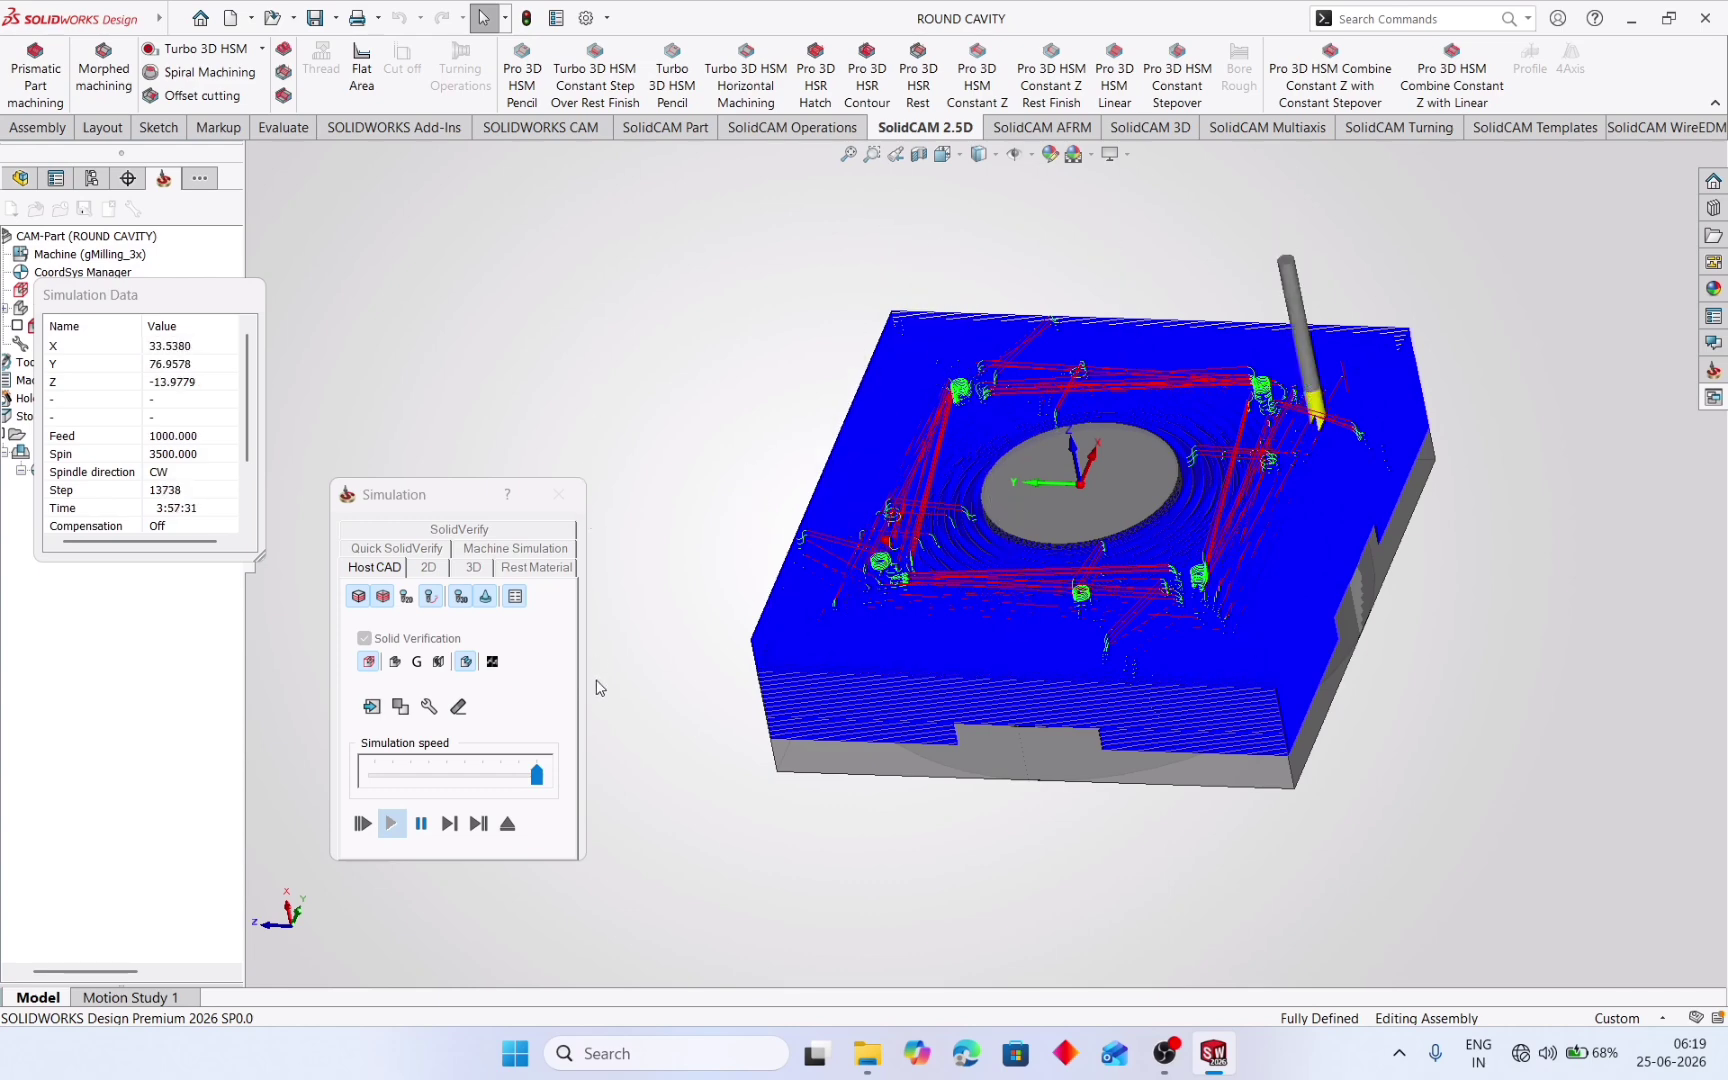
- Stop the Host CAD simulation, run the contour roughing in Quick SolidVerify to watch the stock removal, and pause it
left_click(425, 832)
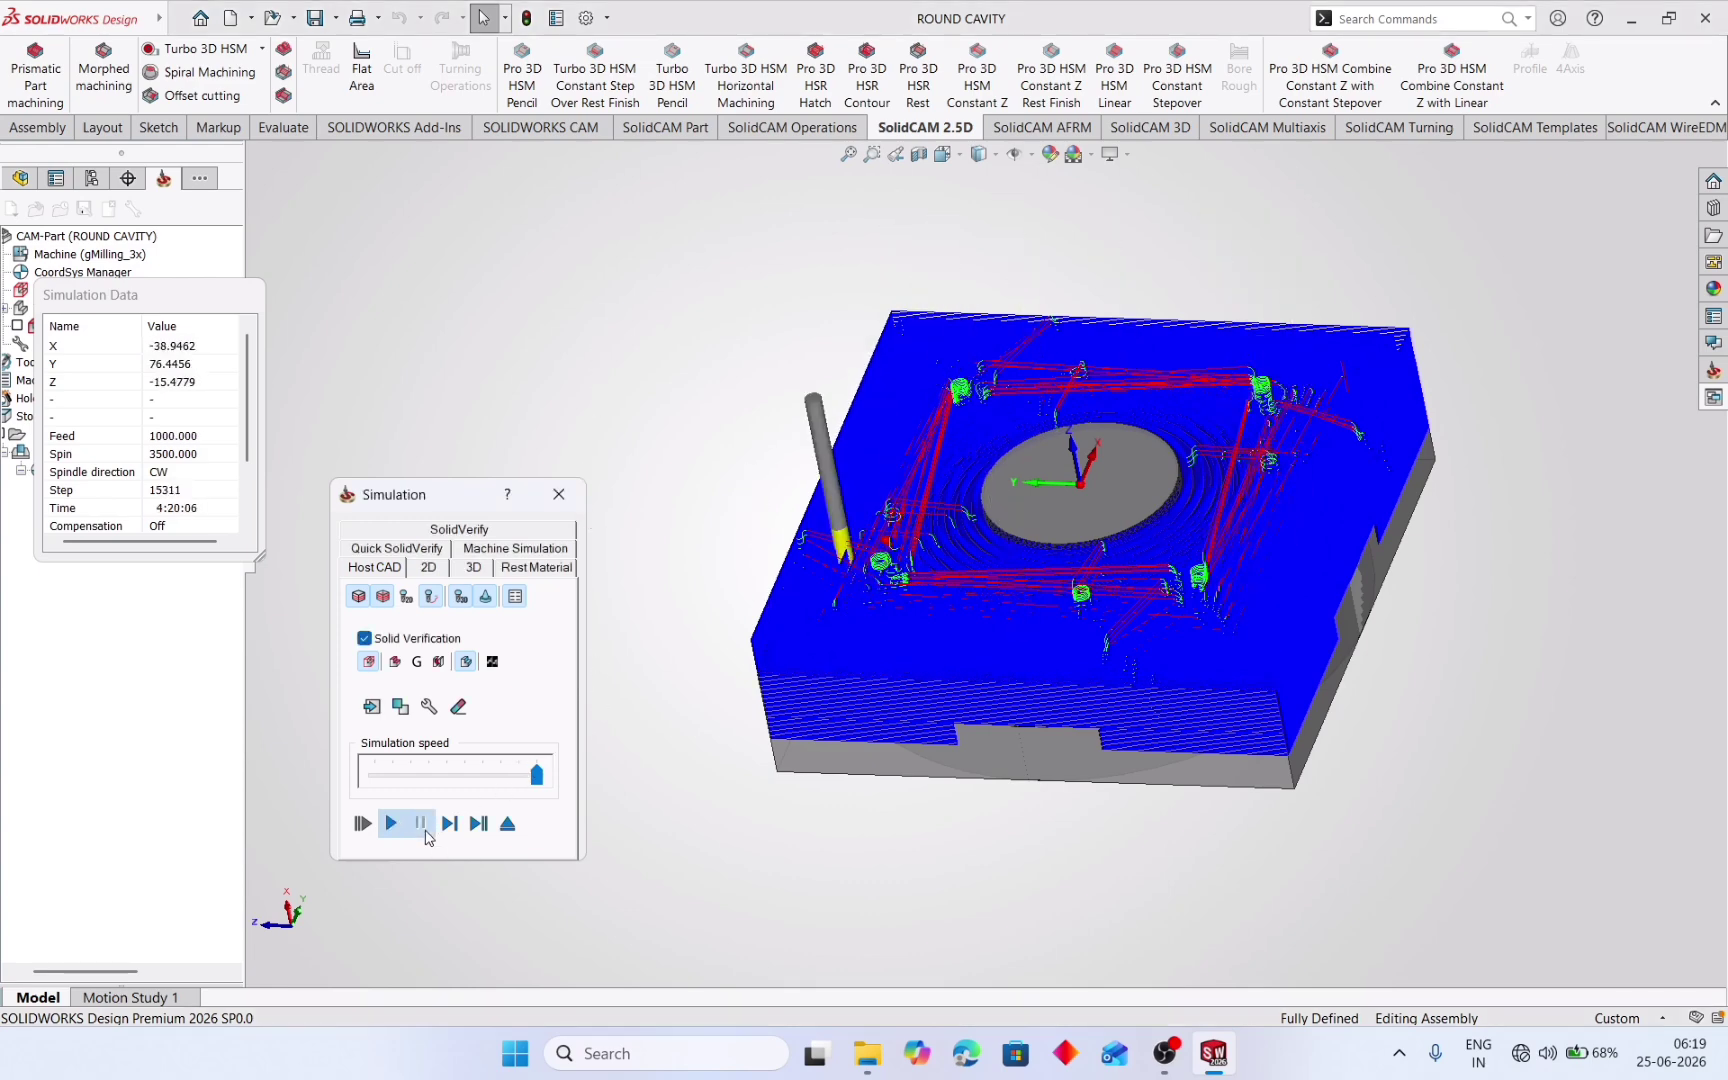
left_click(401, 548)
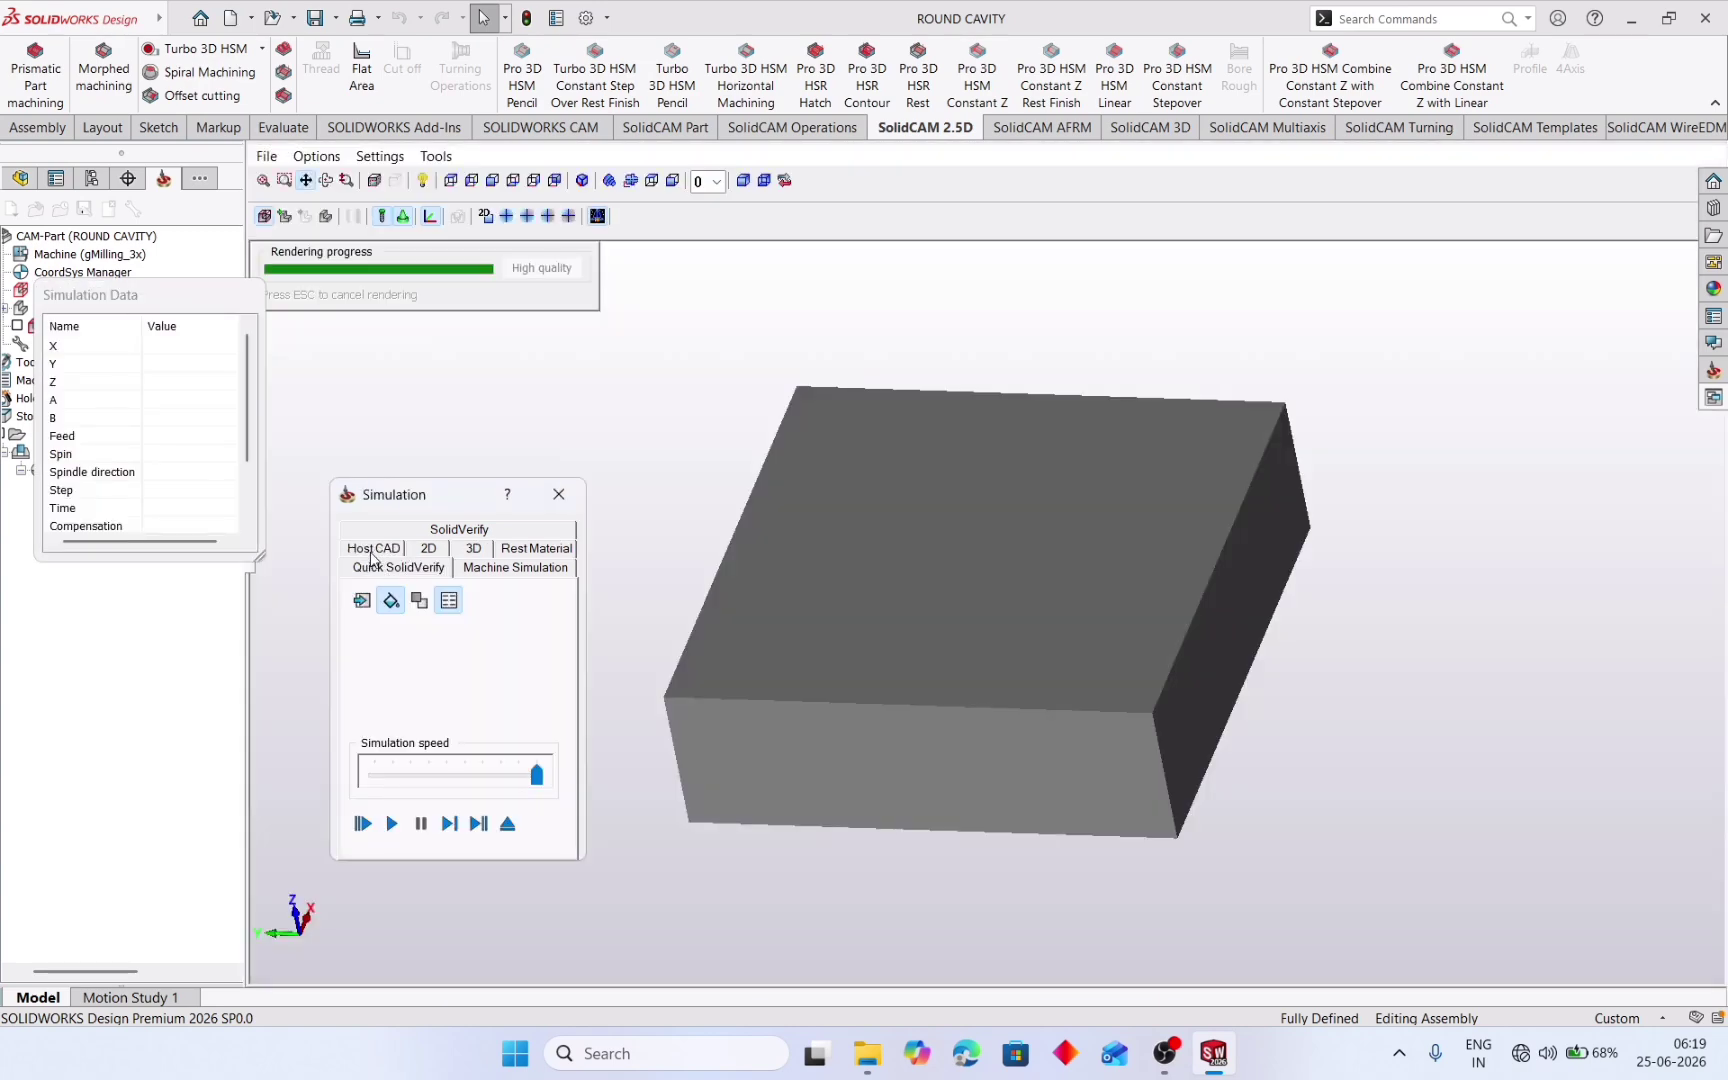
left_click(372, 550)
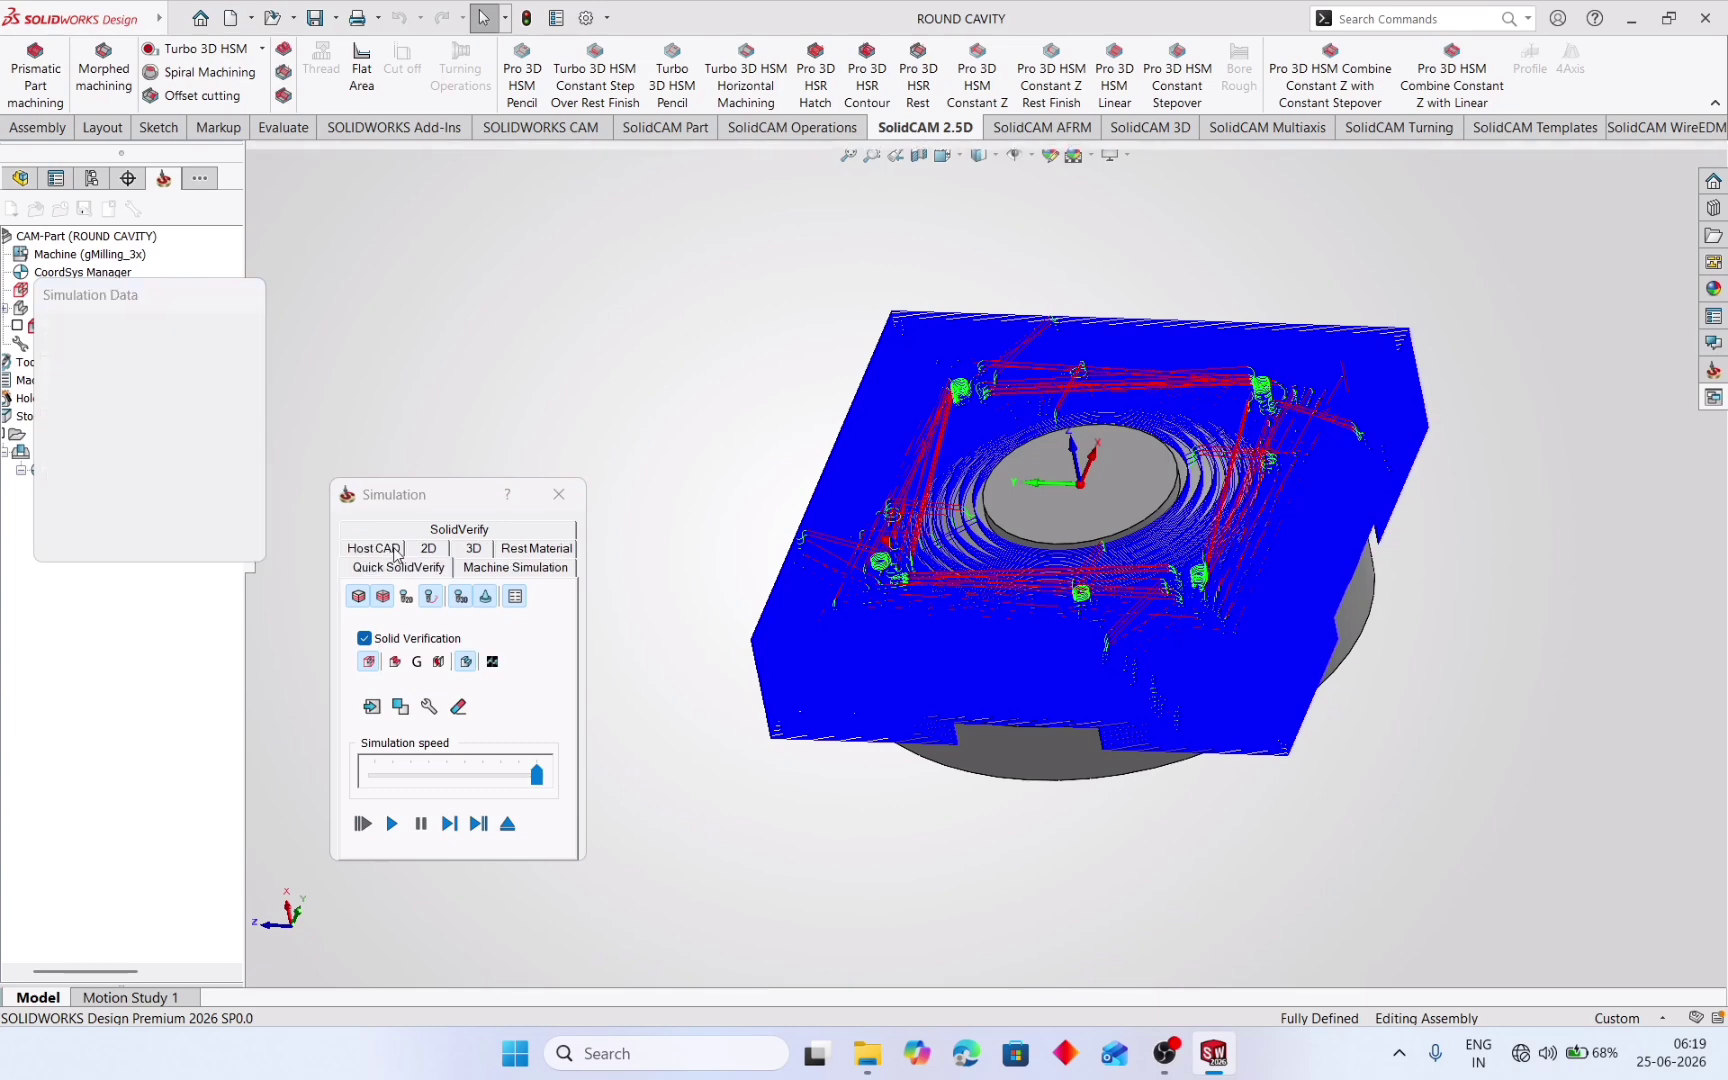
left_click(398, 567)
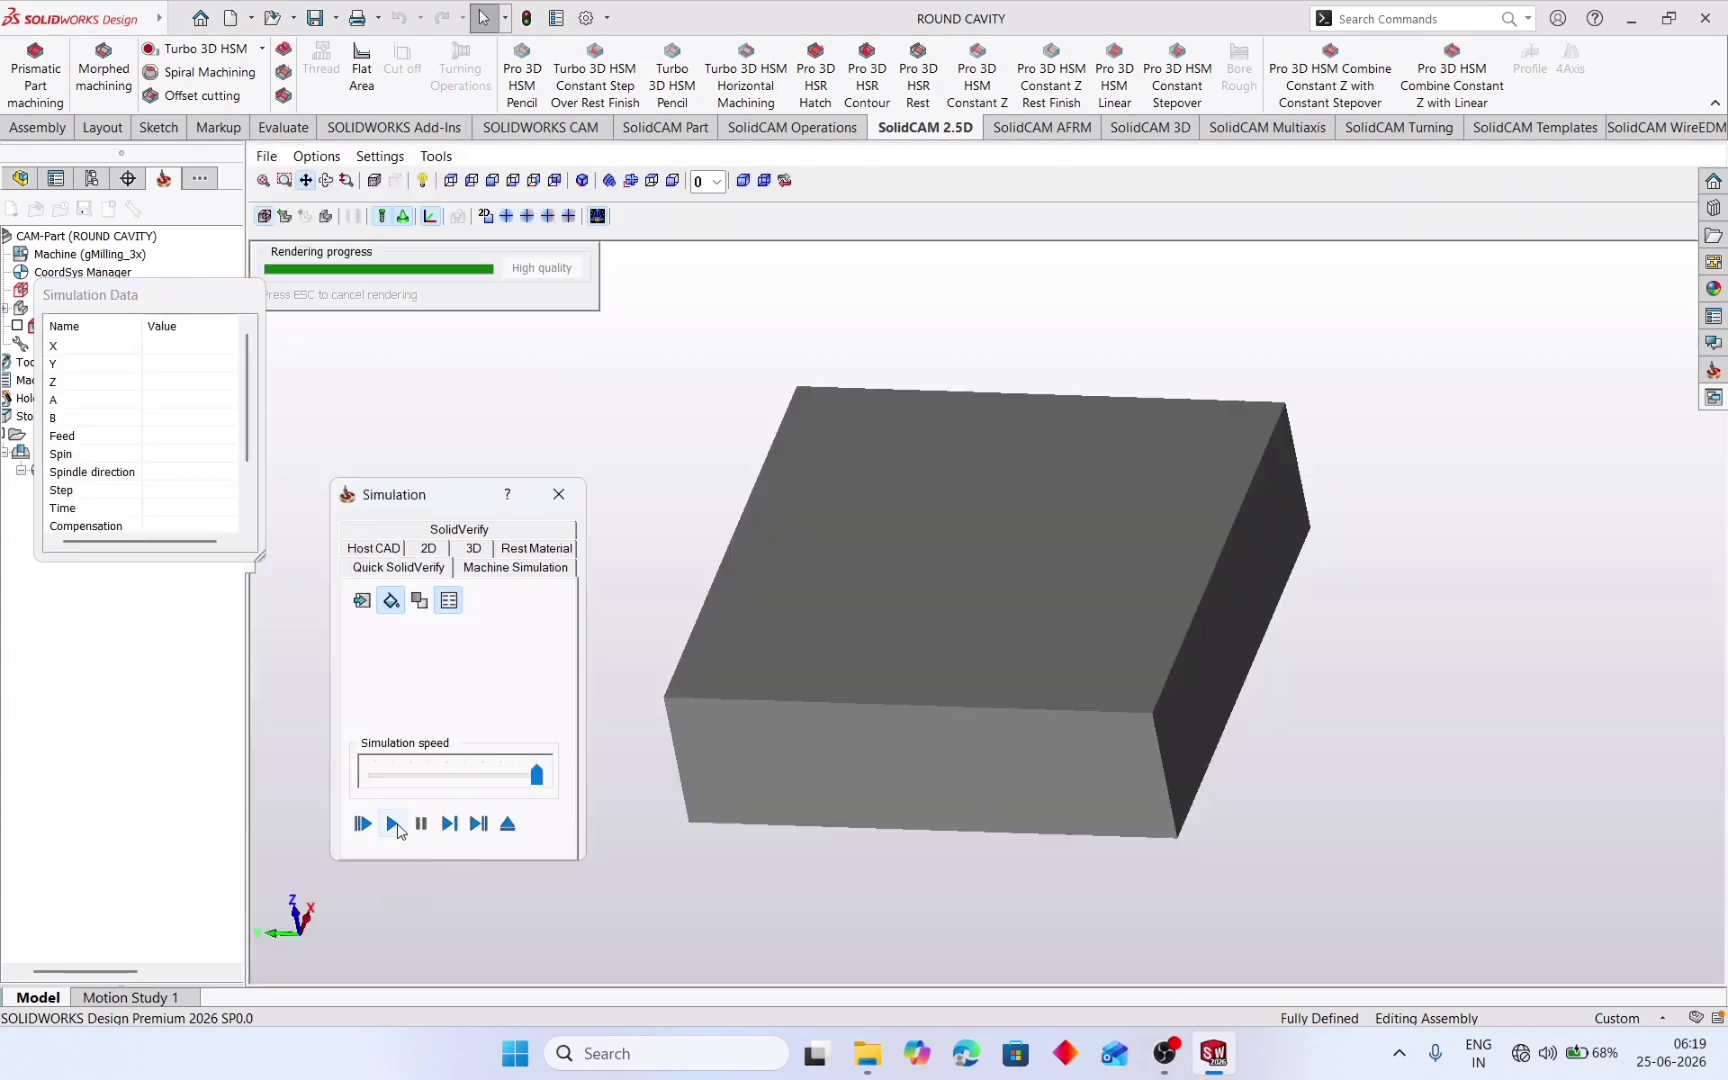
left_click(392, 823)
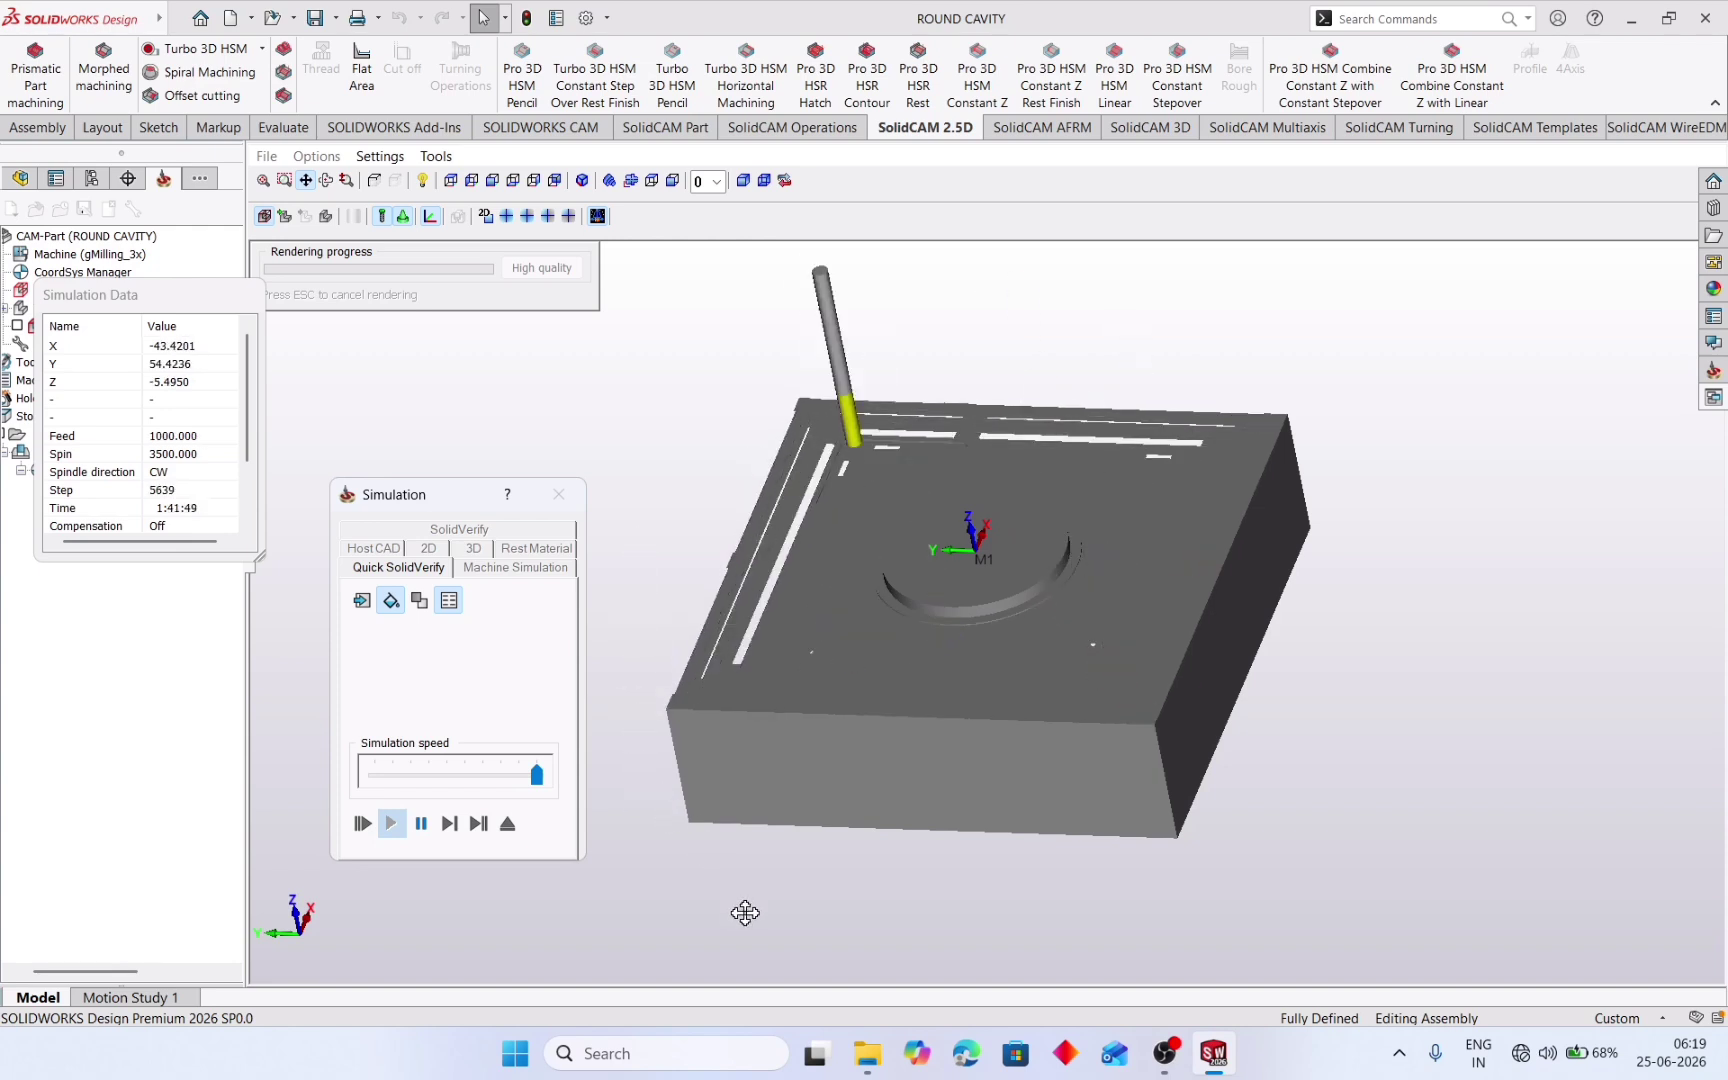
mouse_move(745, 911)
middle_mouse_down()
mouse_move(729, 872)
mouse_move(737, 910)
mouse_move(740, 895)
middle_mouse_up()
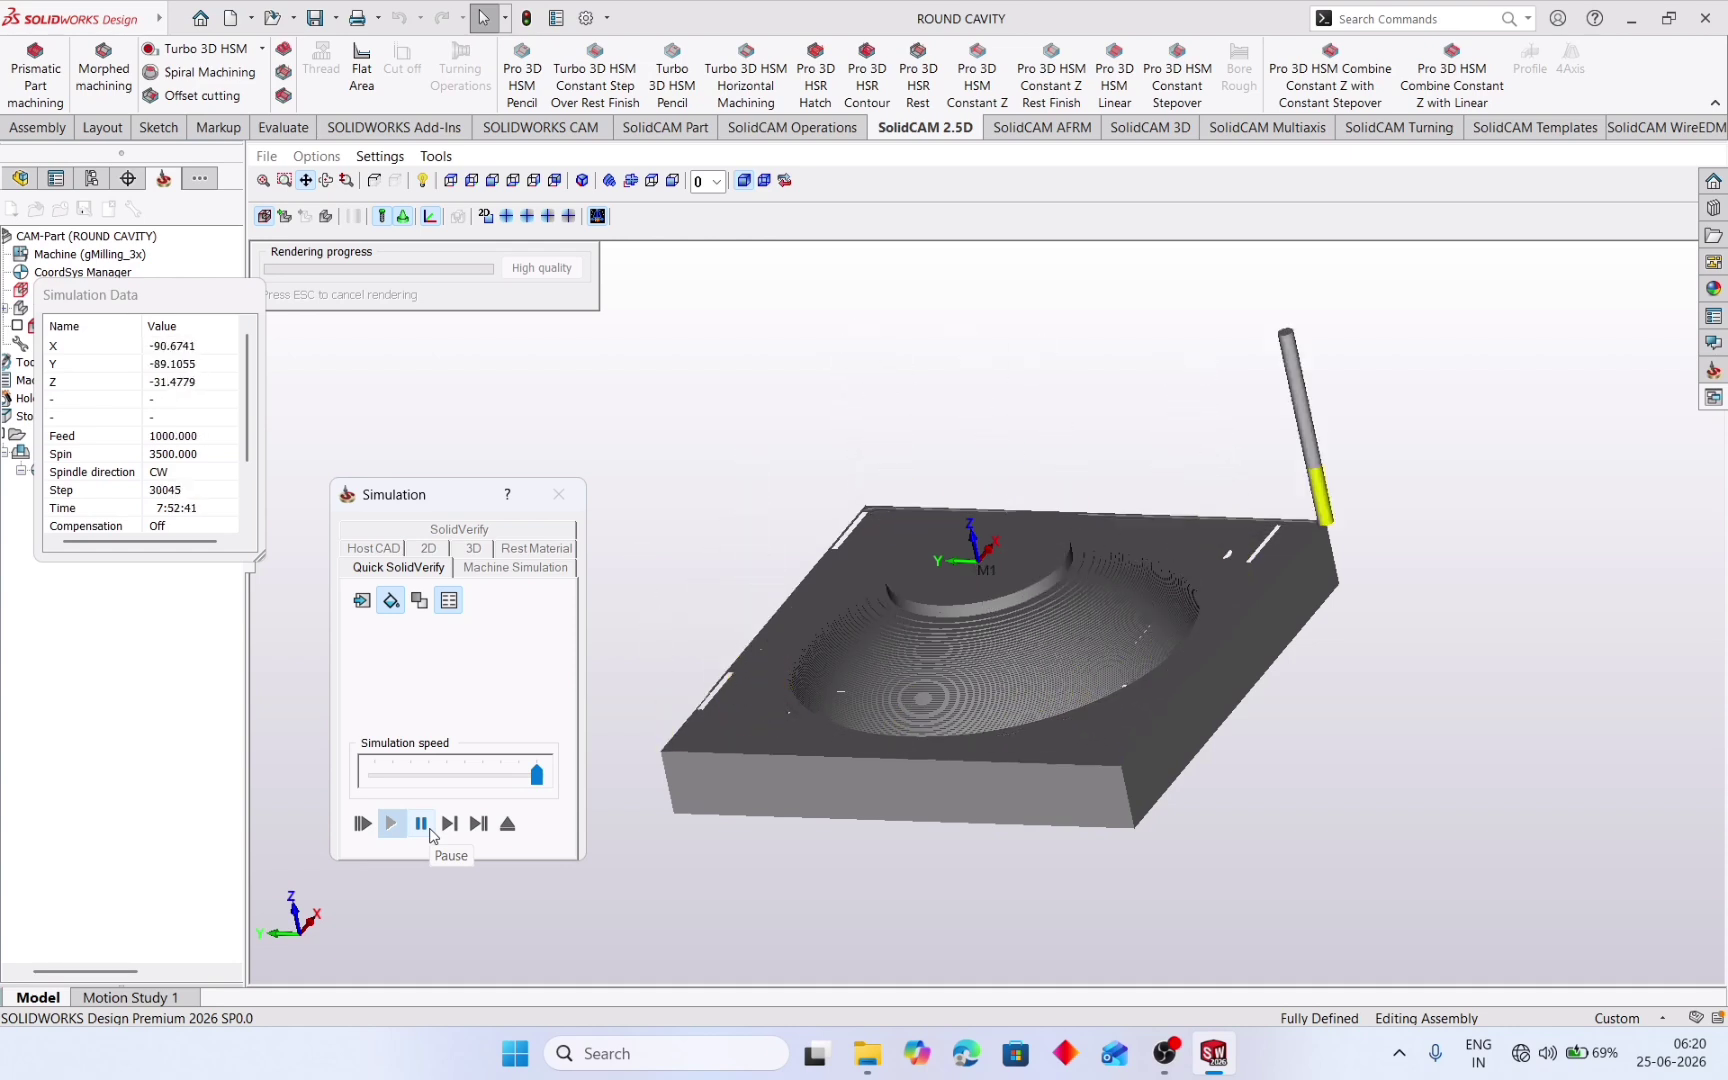
left_click(432, 834)
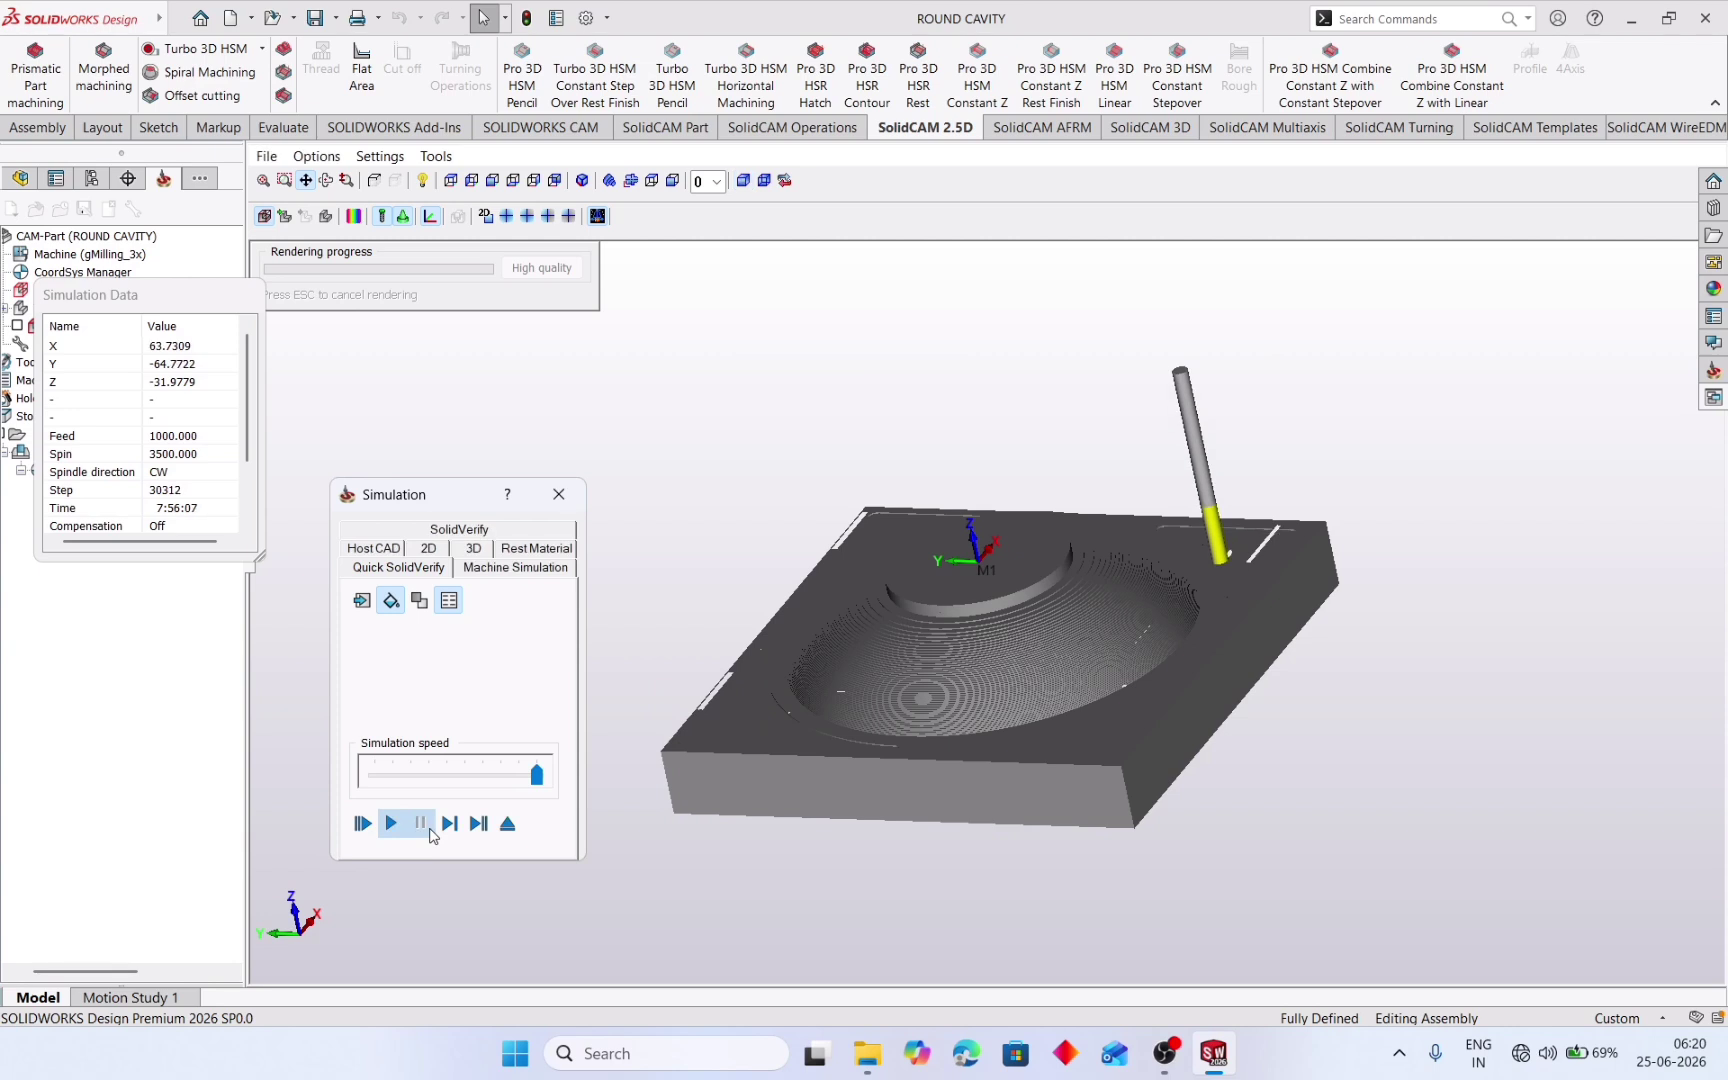
- Run the contour roughing toolpath in 3D simulation, pause it, and exit the simulation and the HSR operation
left_click(478, 549)
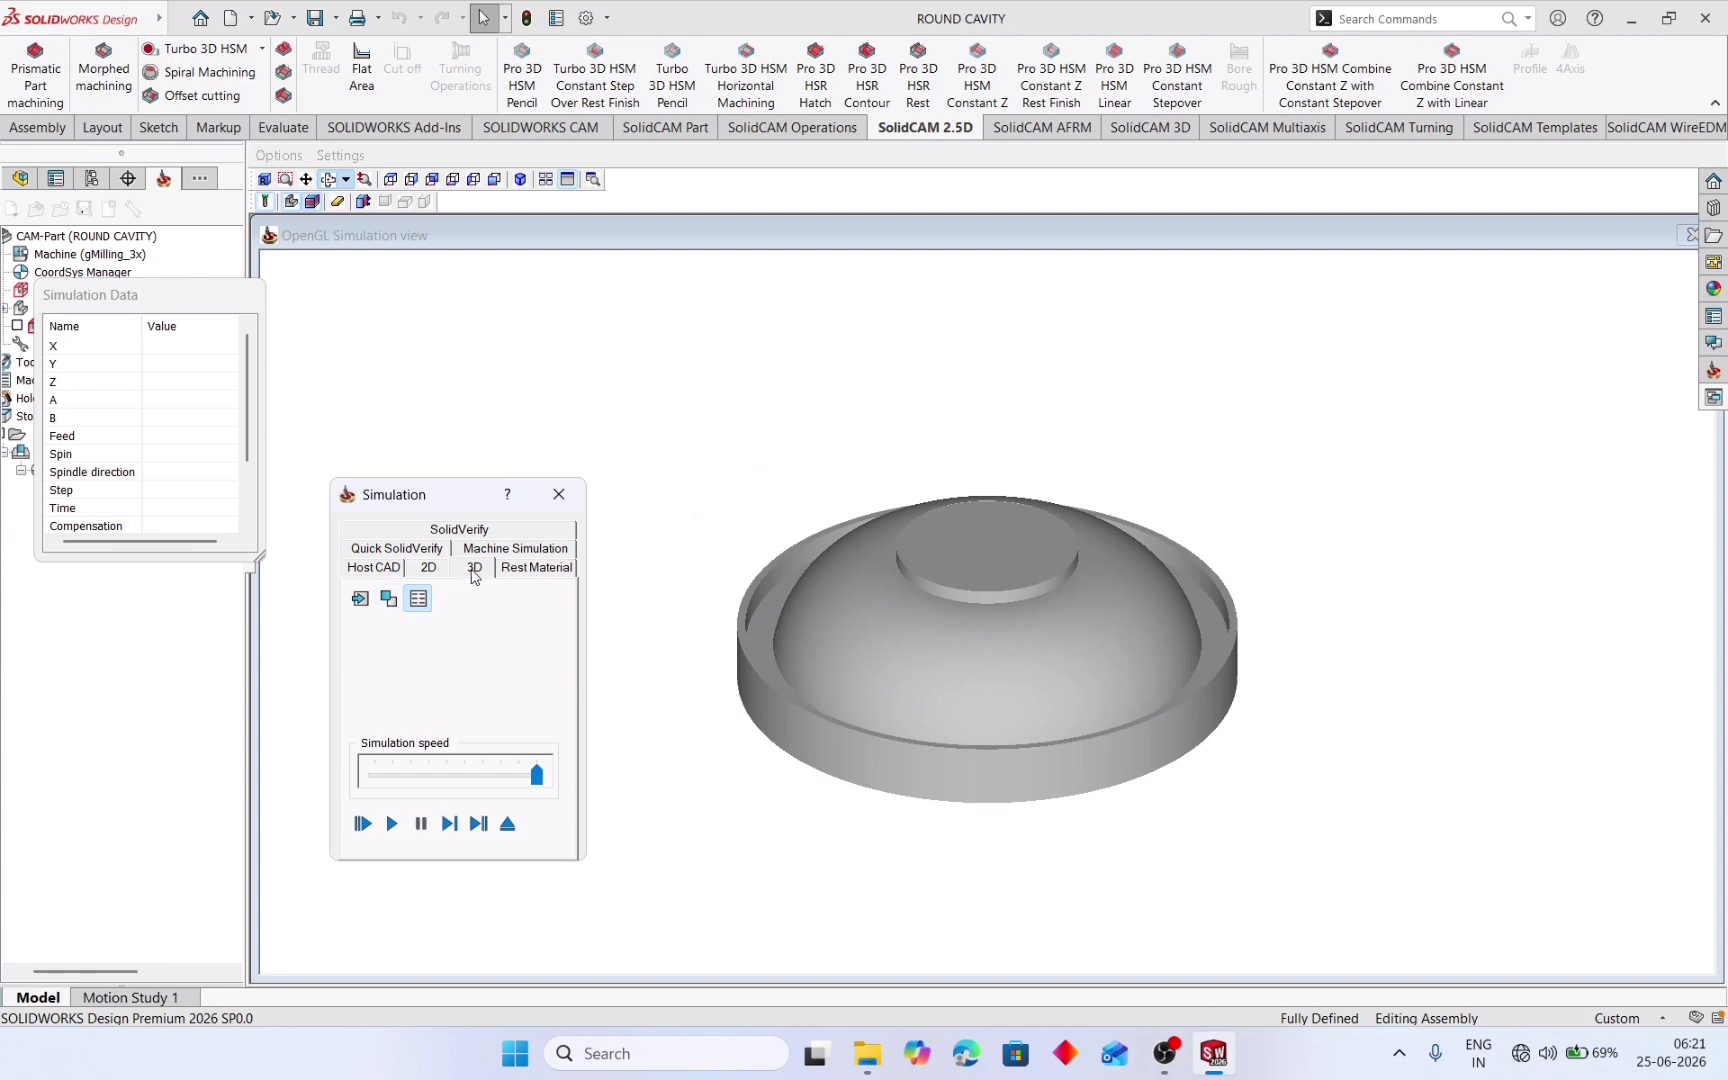
left_click(392, 824)
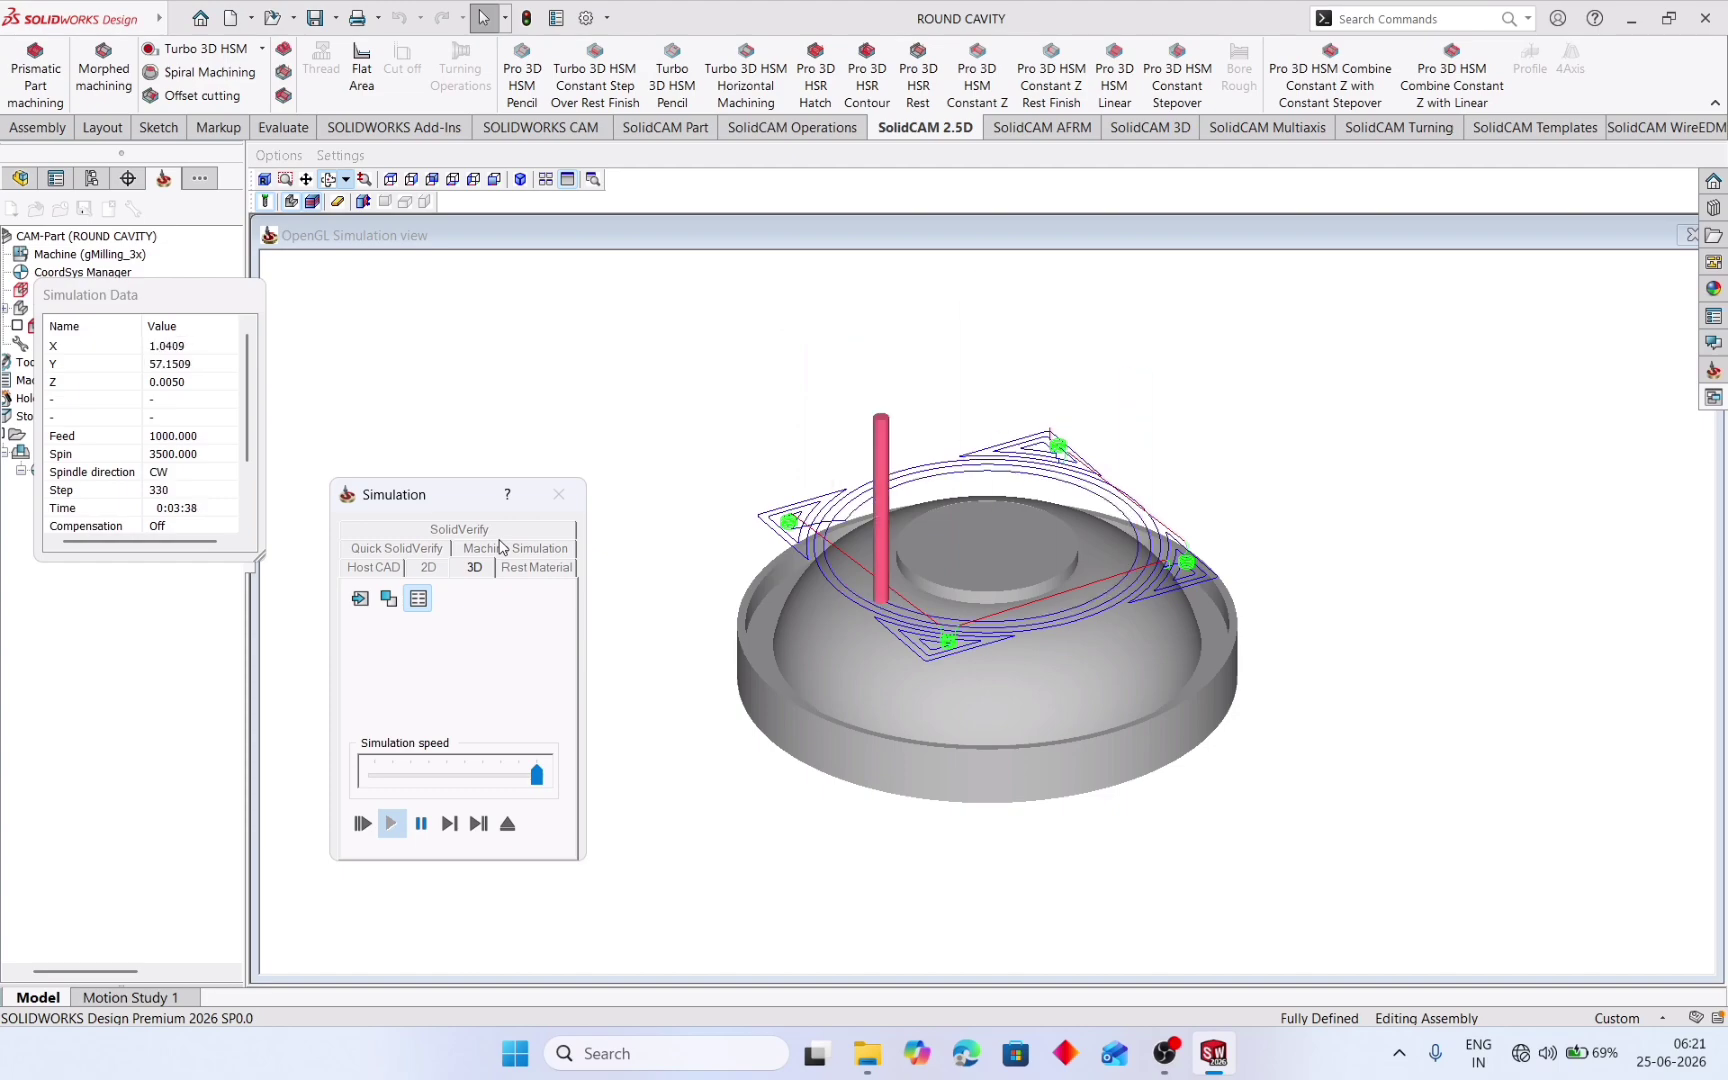
mouse_move(783, 382)
left_mouse_down()
mouse_move(760, 413)
mouse_move(781, 369)
left_mouse_up()
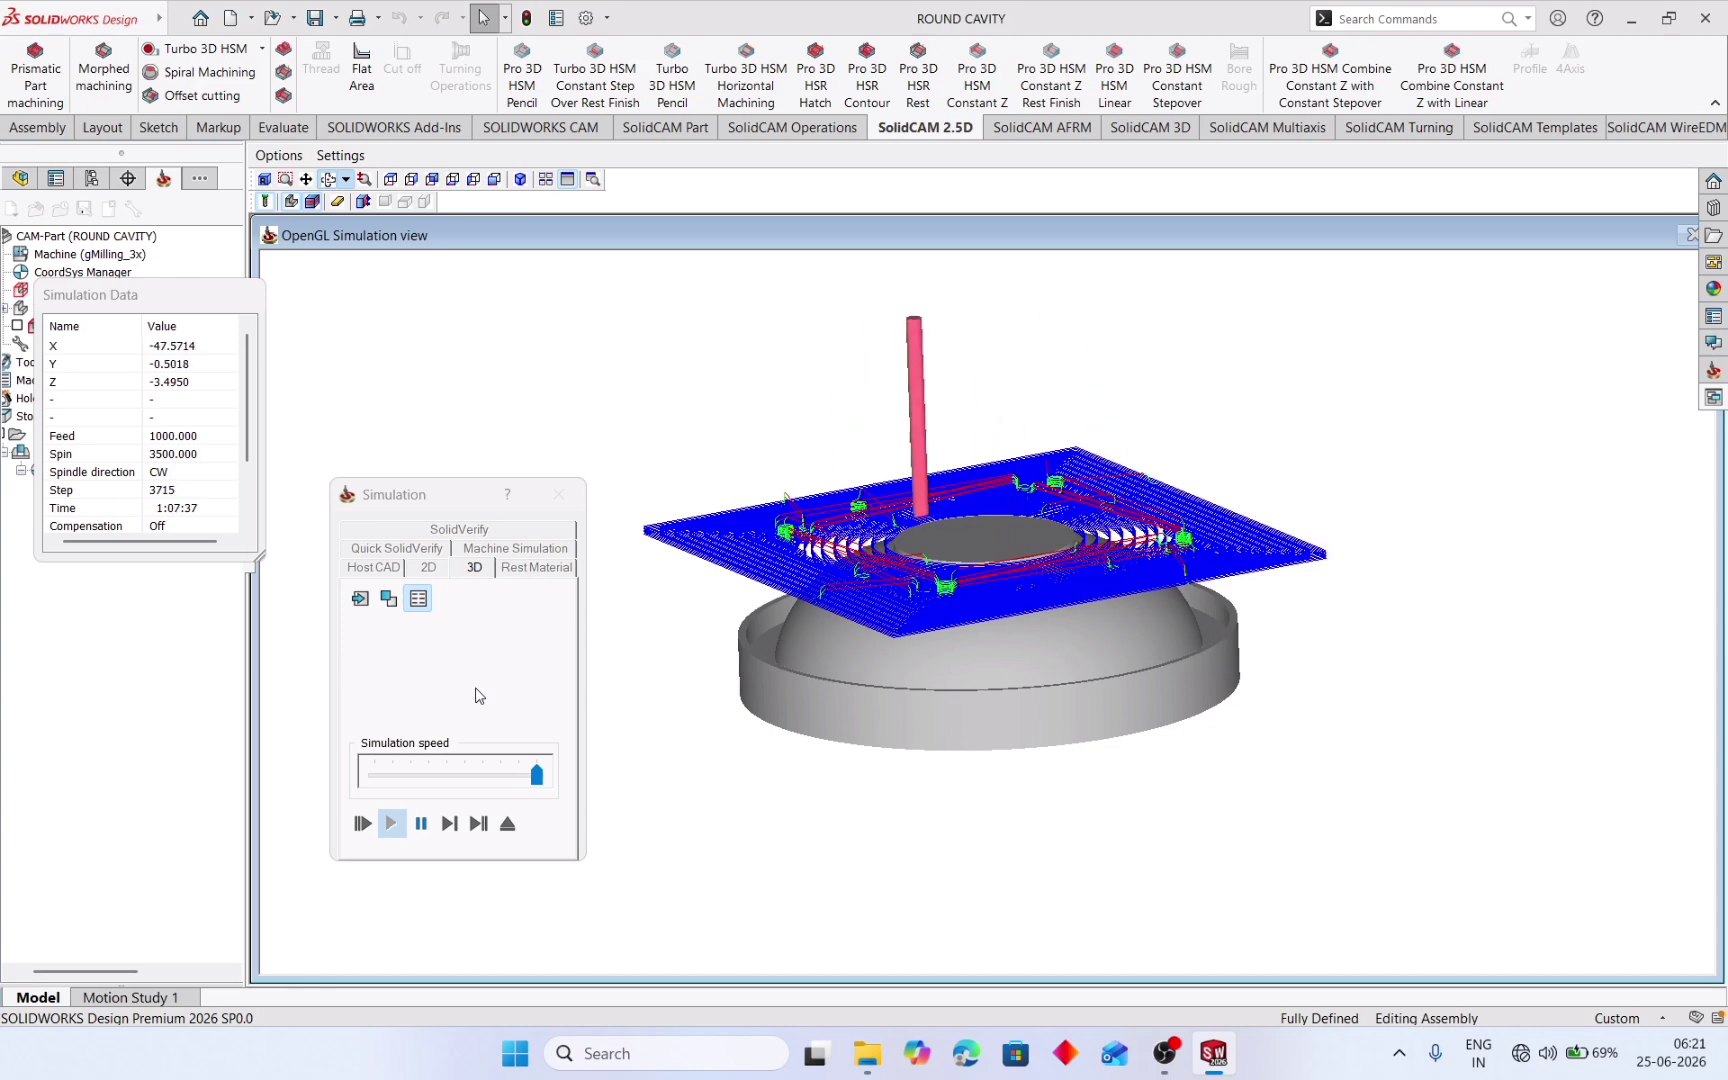
left_click(424, 823)
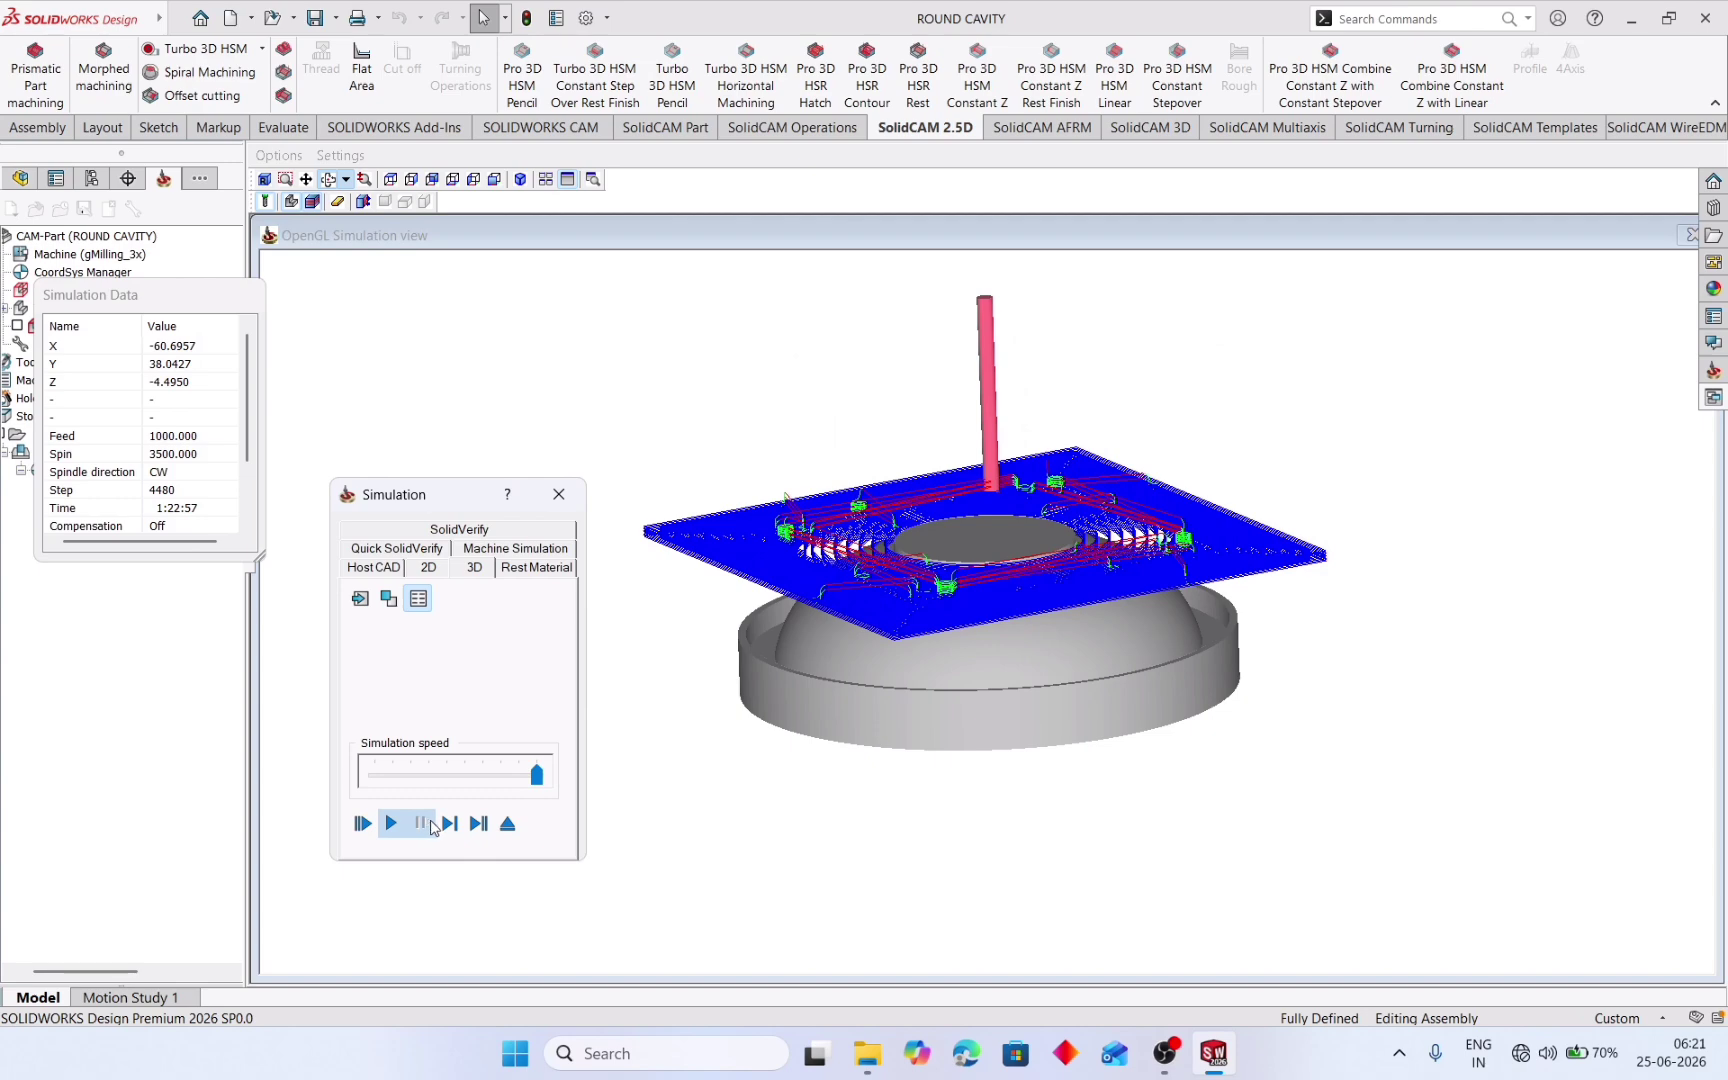
left_click(556, 494)
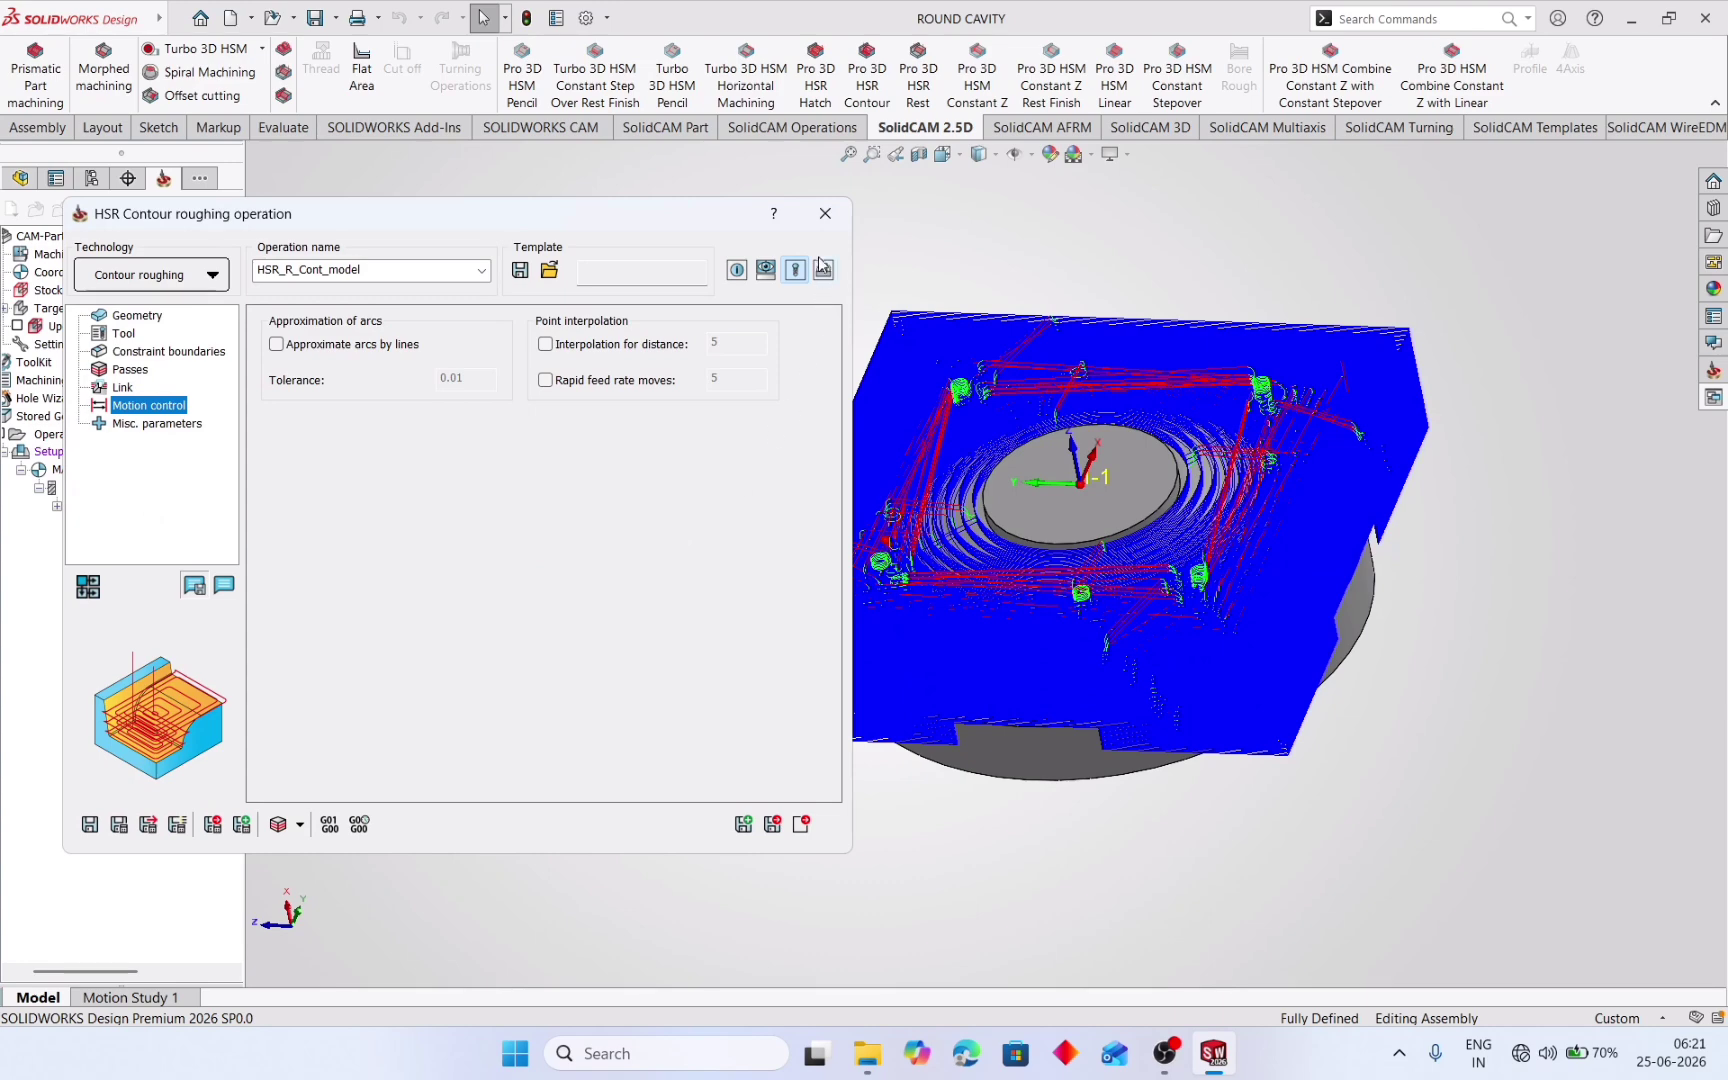
left_click(823, 211)
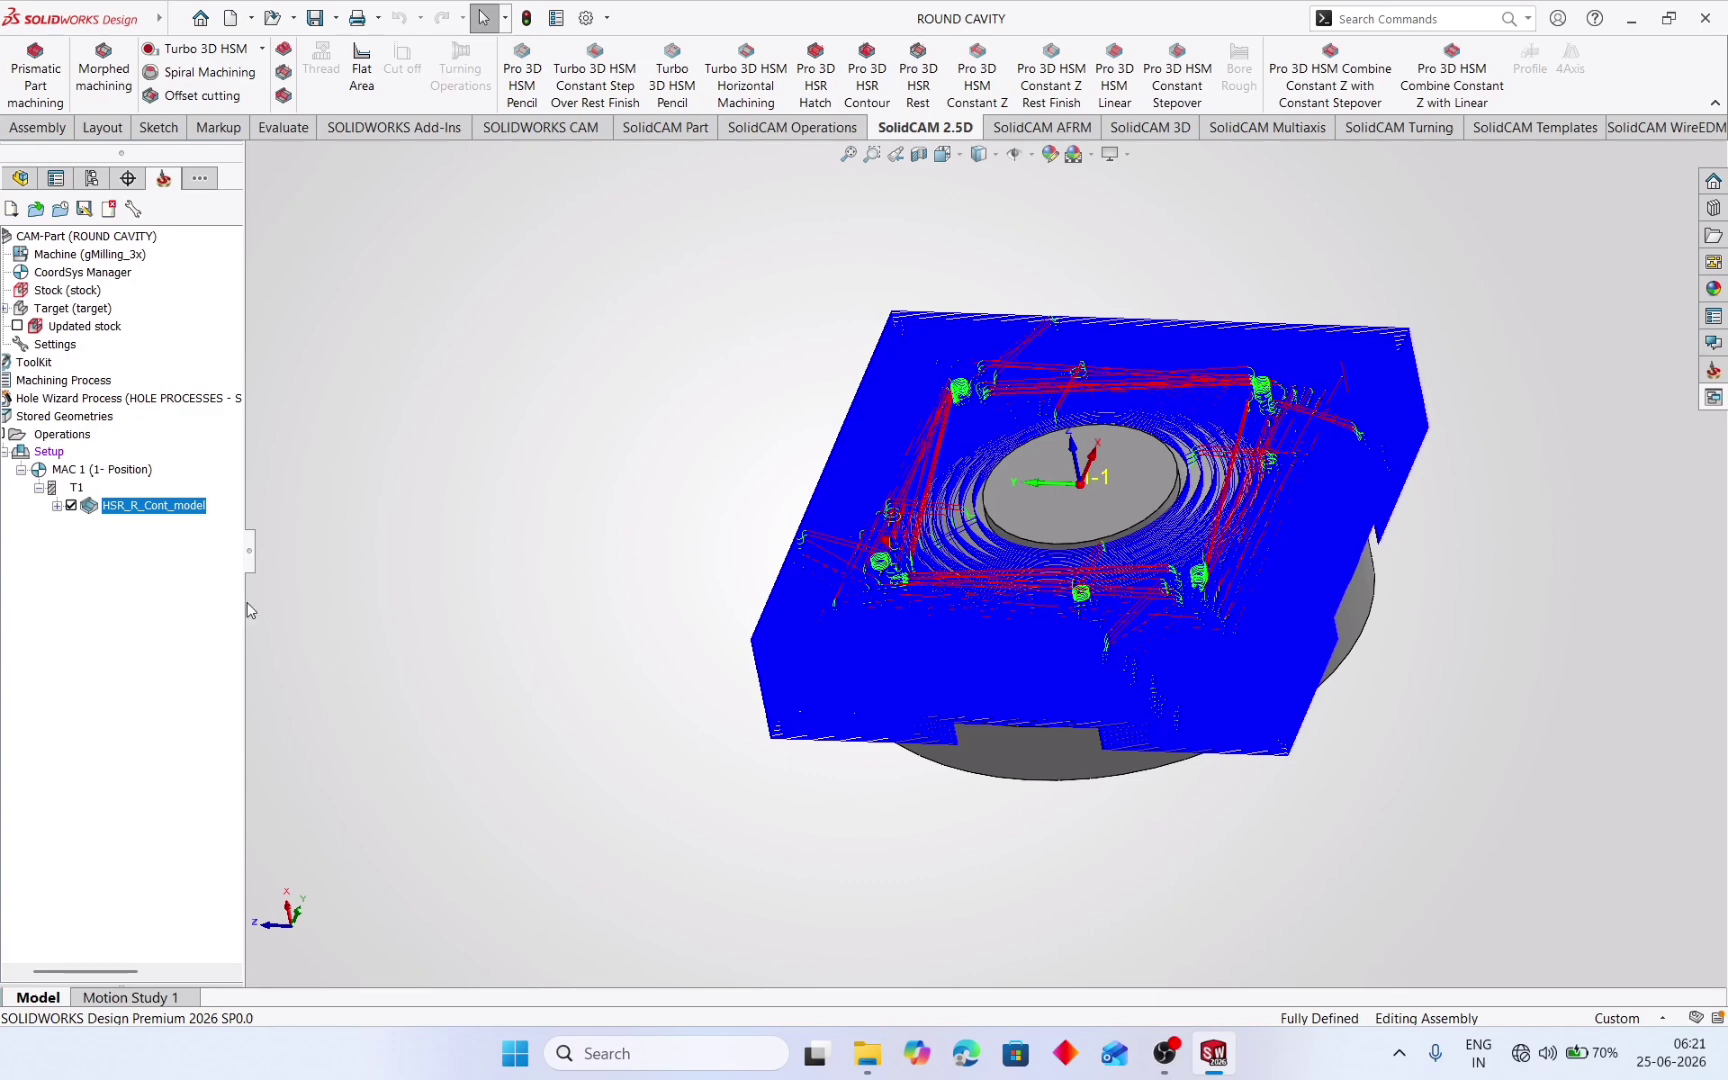
- Add a 3D HSM milling operation using the Constant Z machining technology
right_click(76, 441)
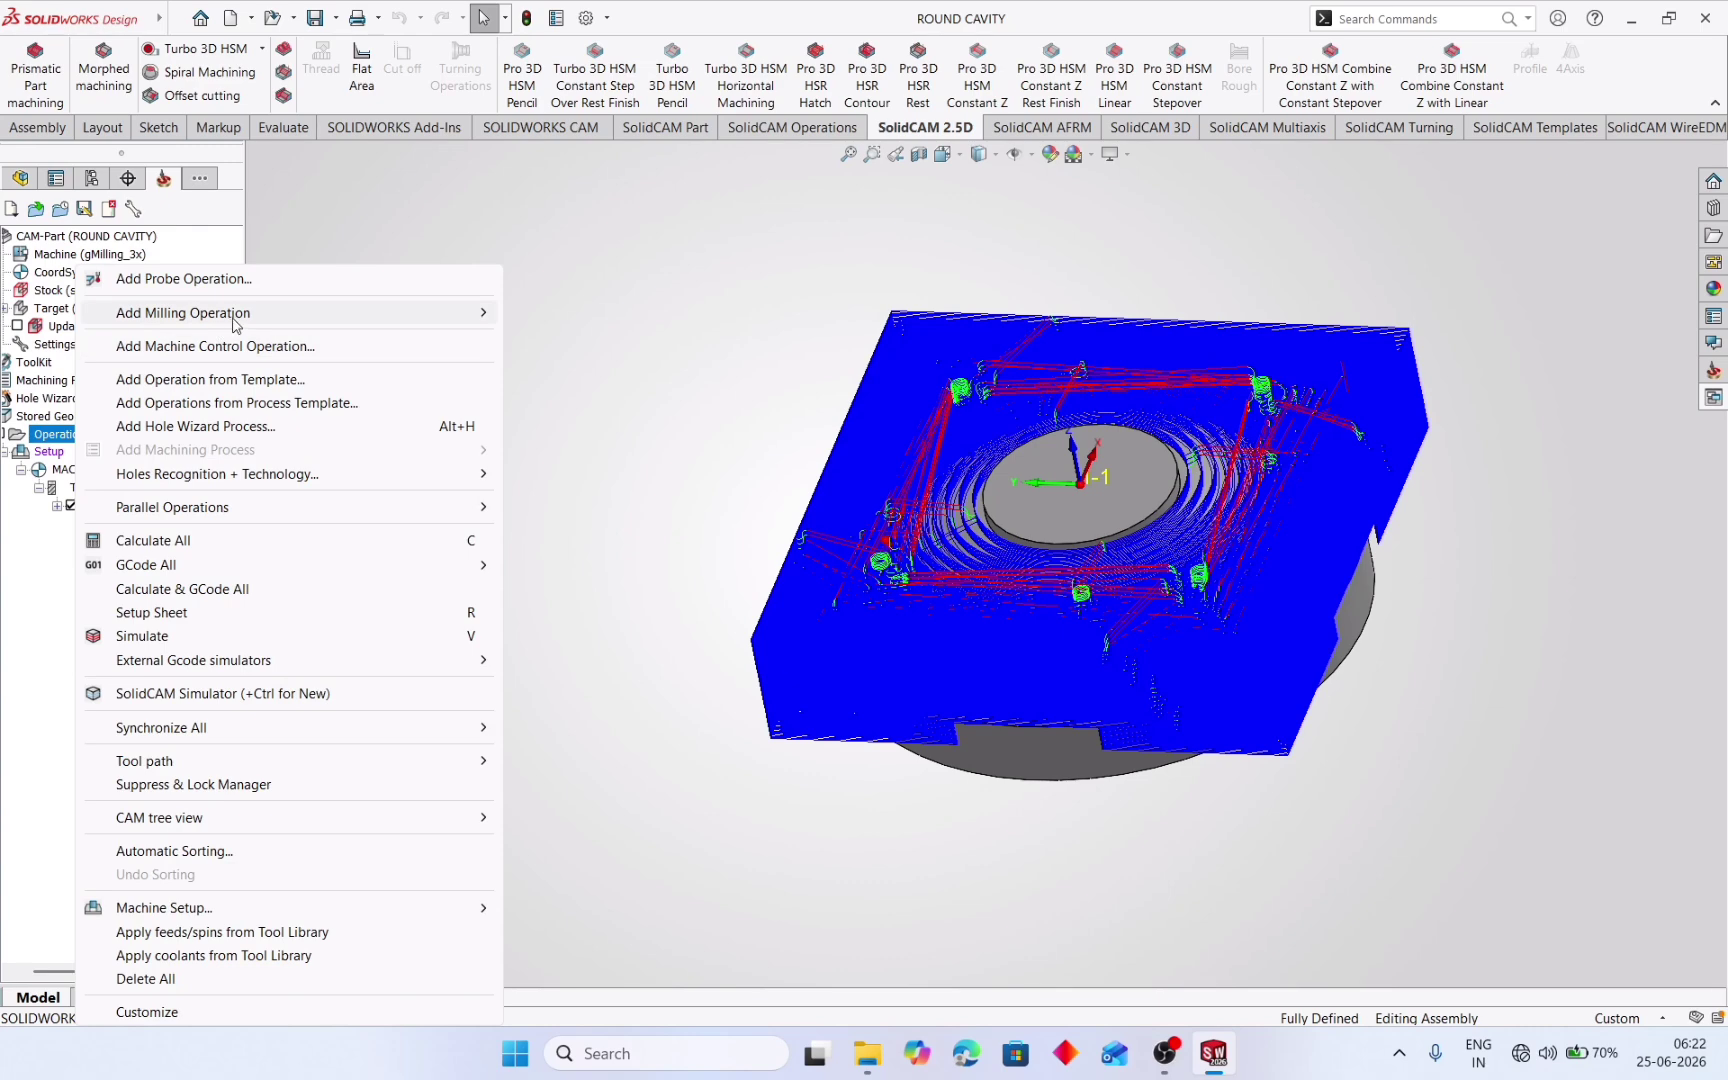
mouse_move(234, 318)
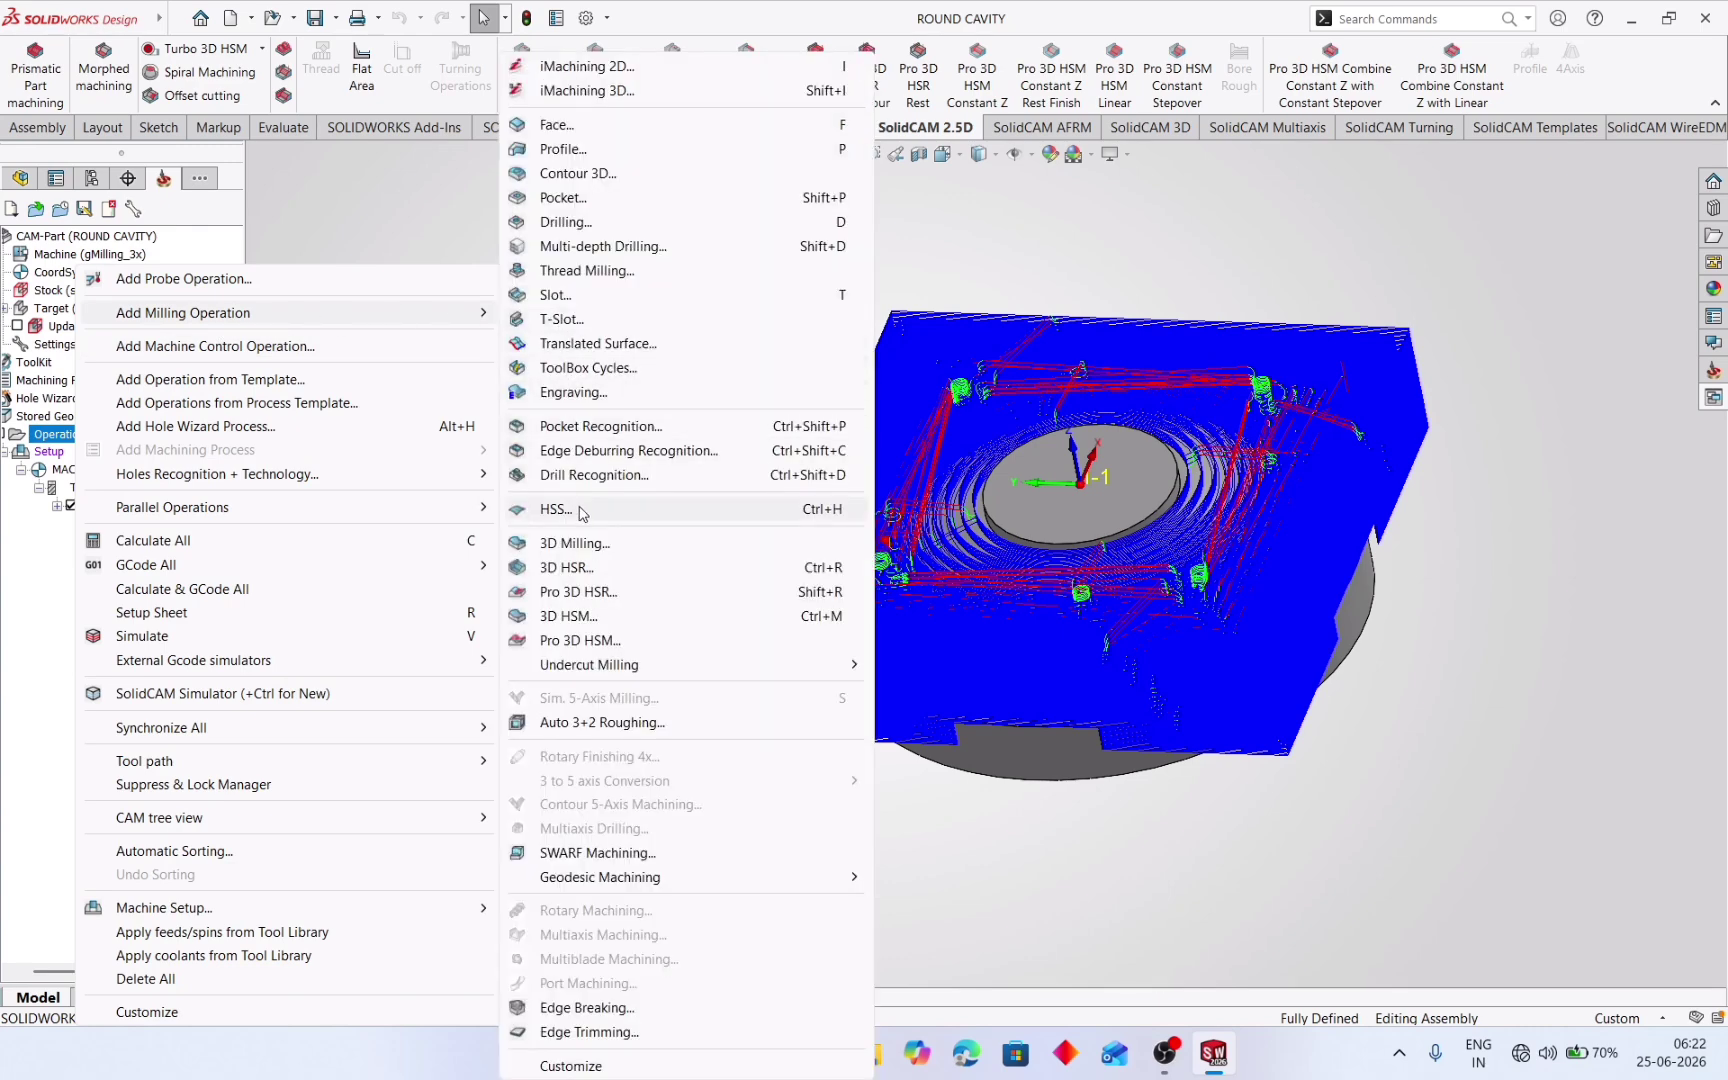
left_click(589, 616)
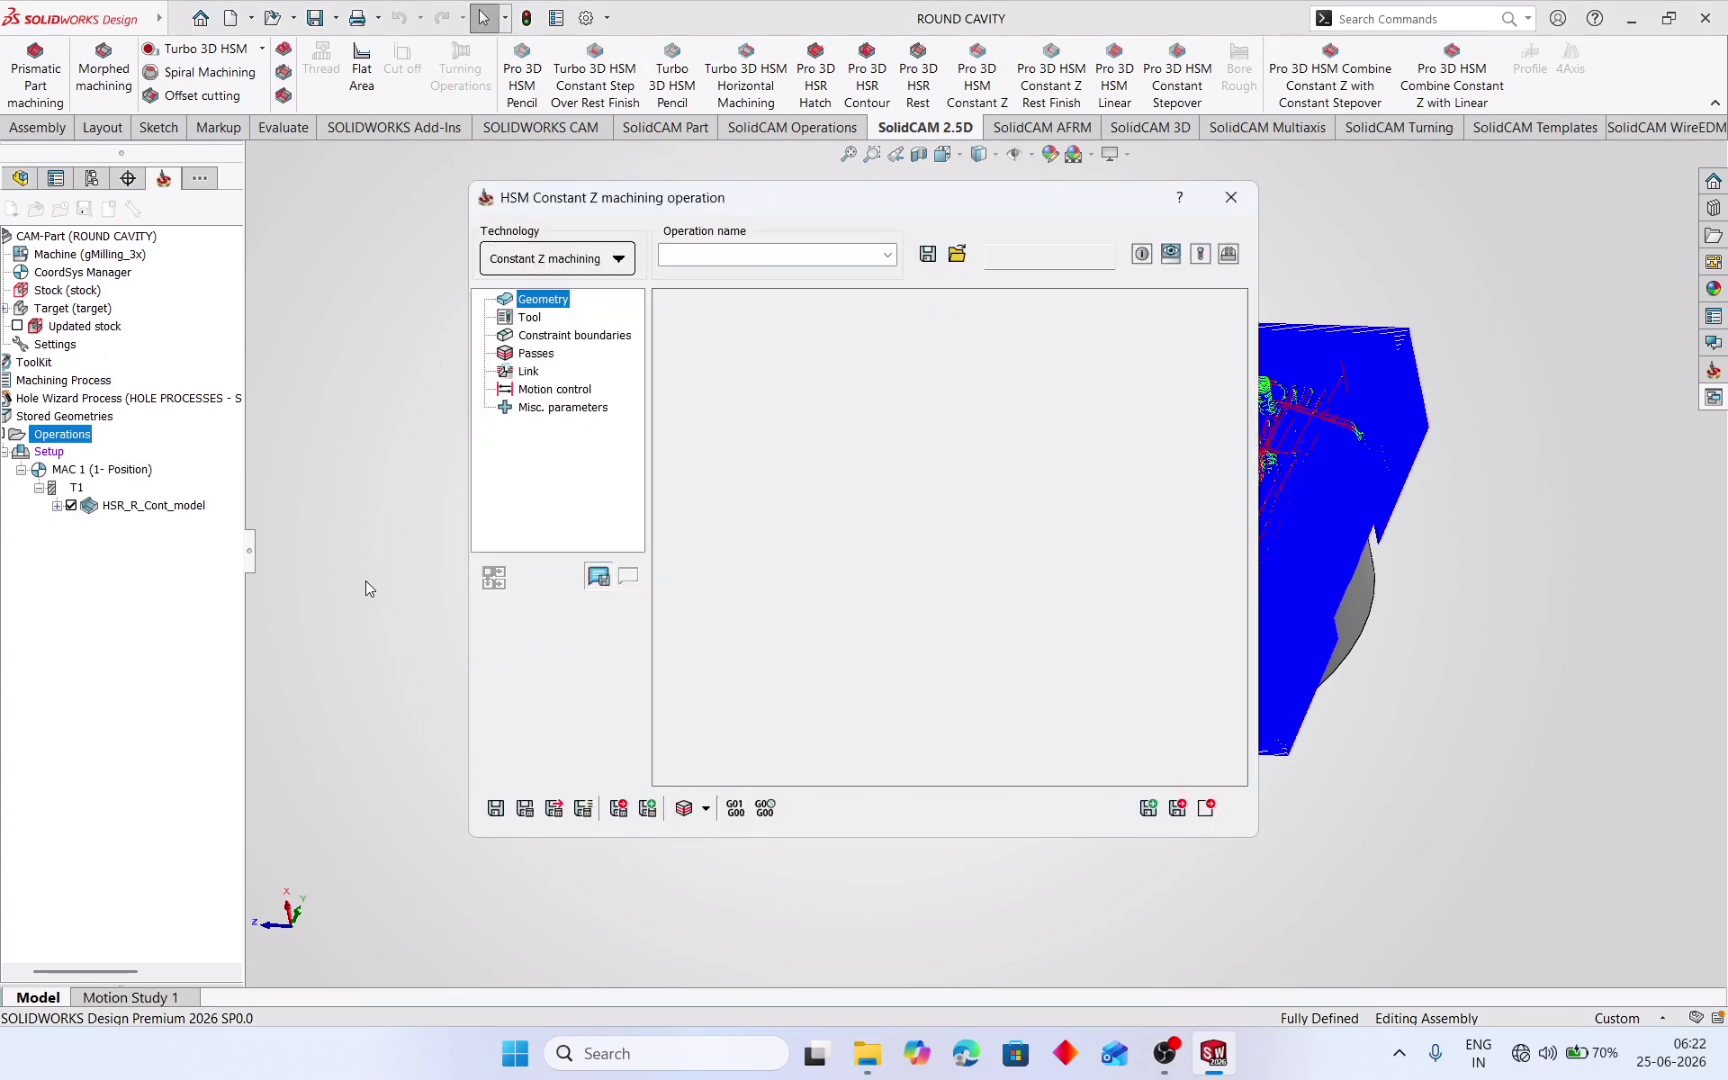
left_click(620, 261)
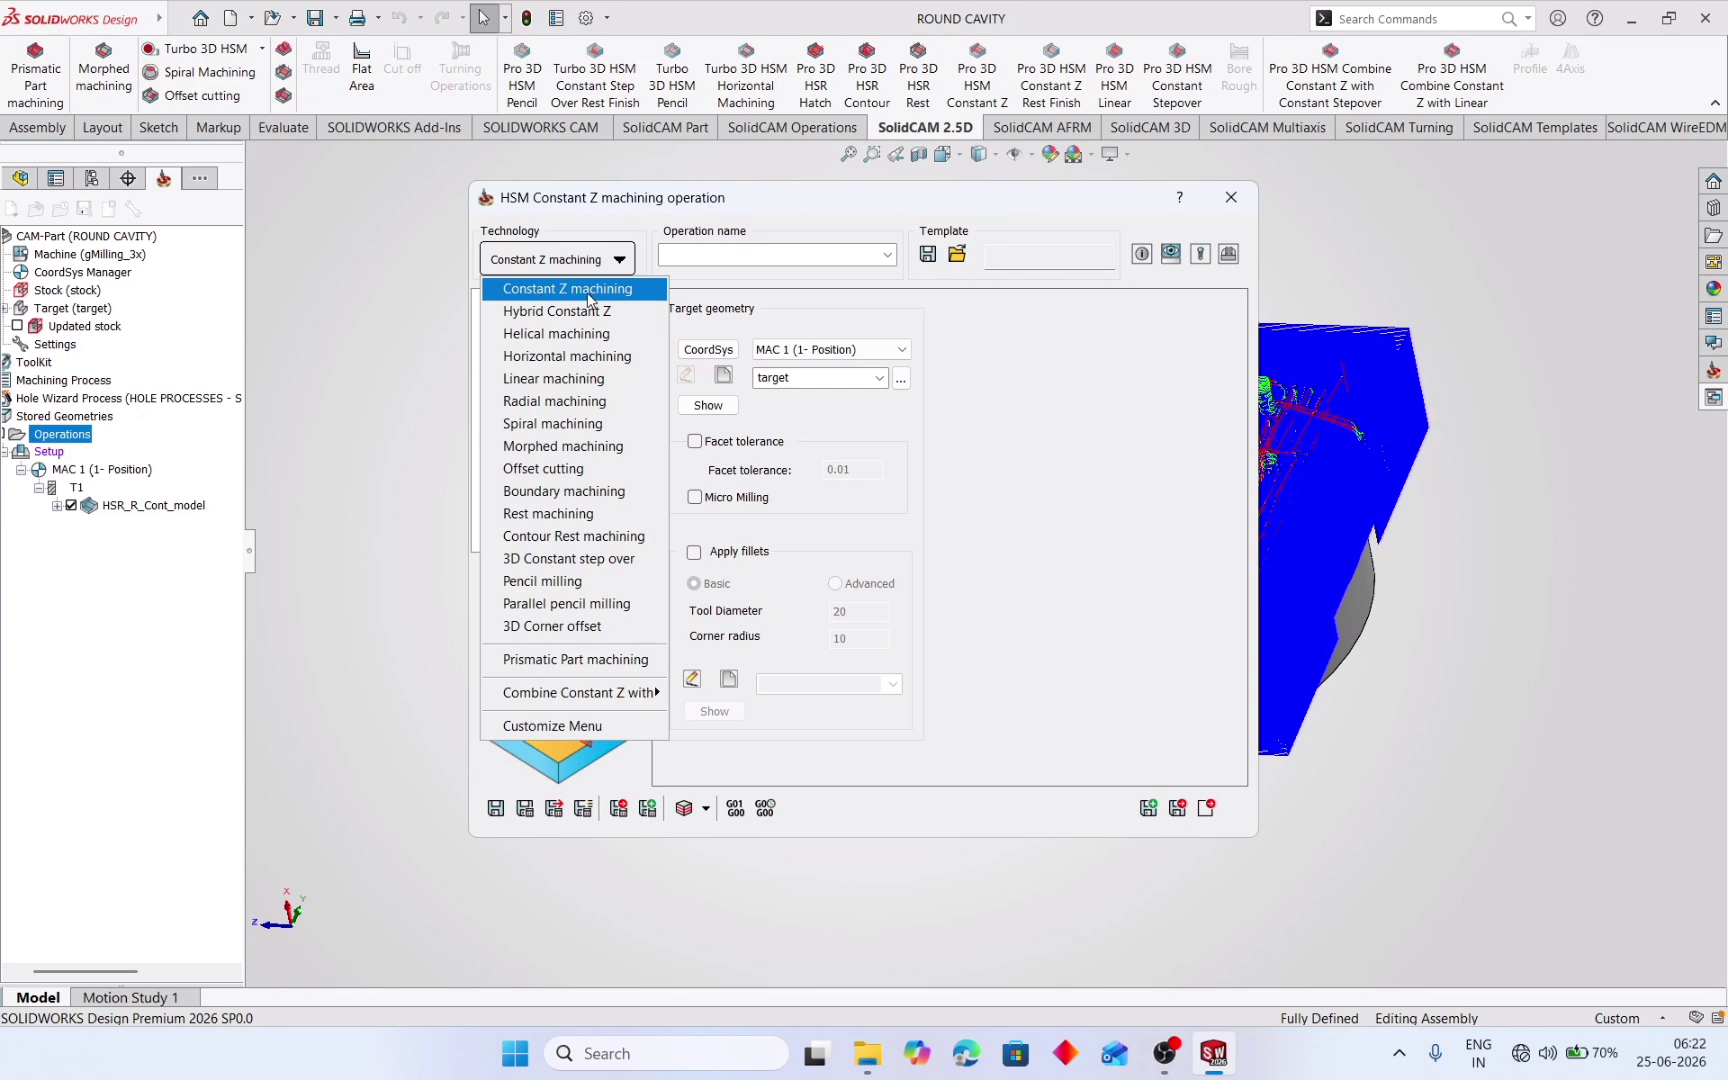
left_click(591, 294)
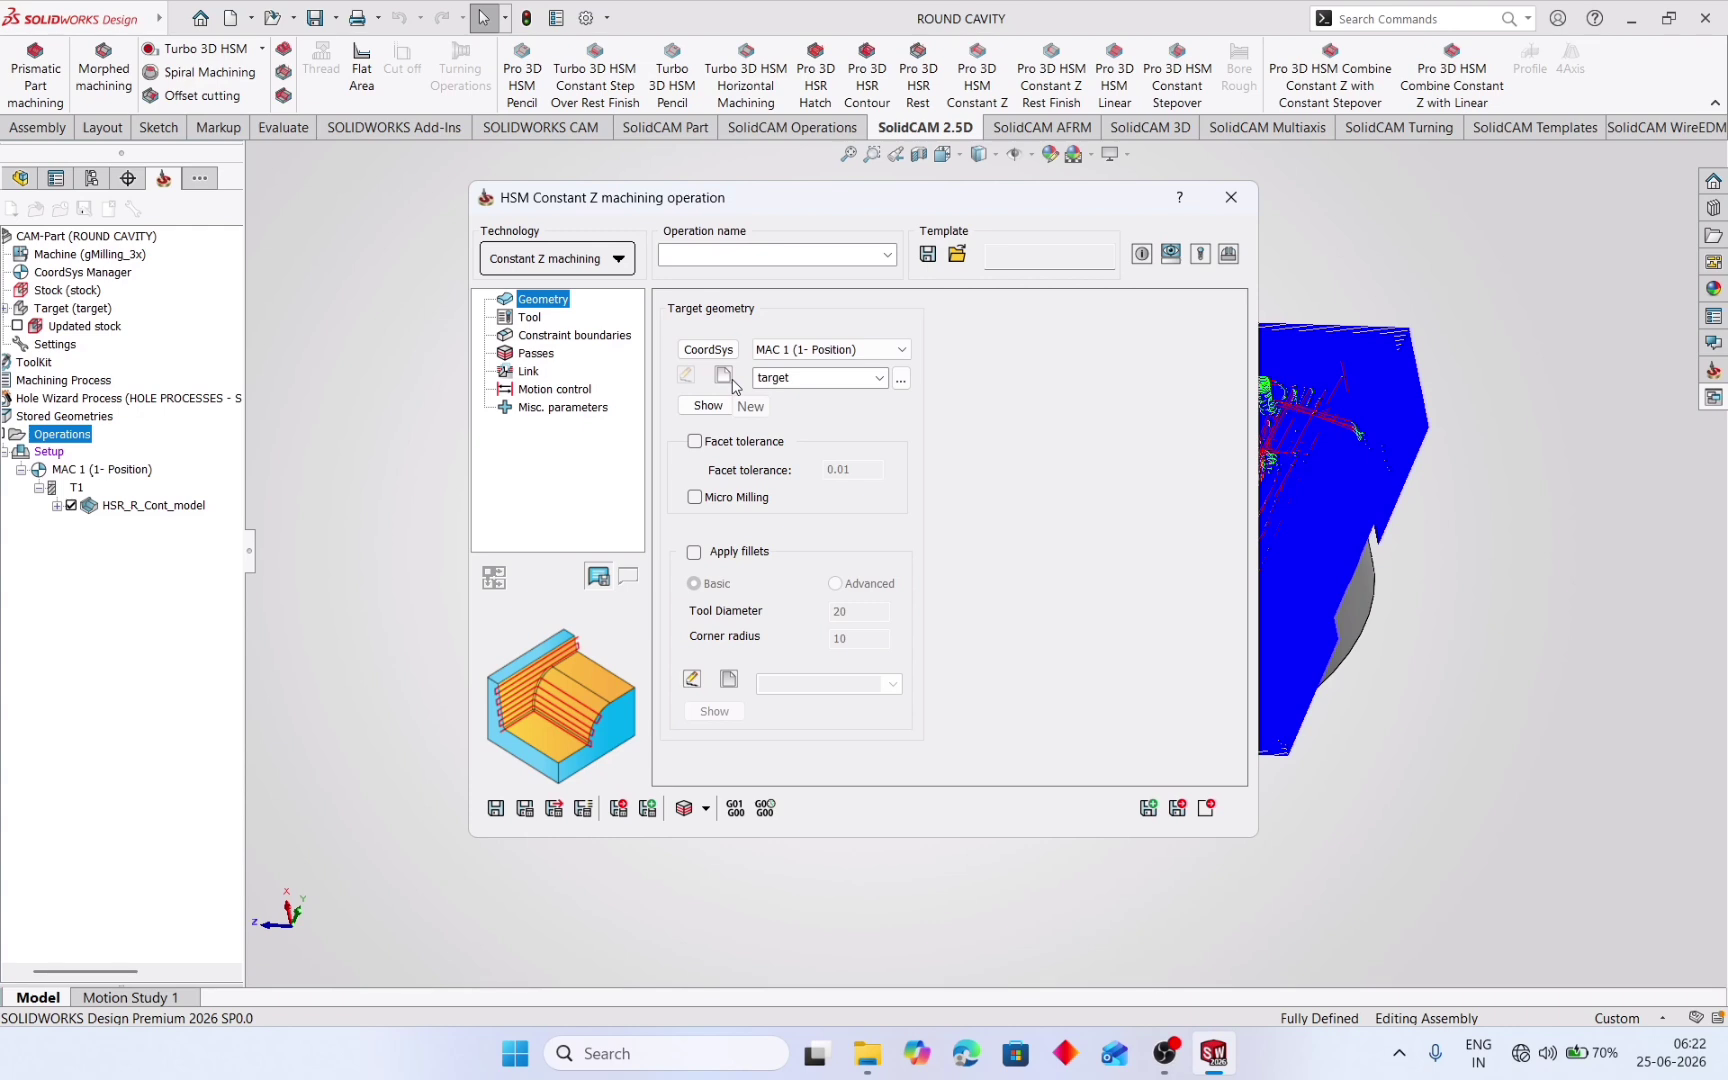
- Assign the existing 6 mm end mill, tool number 1, to the Constant Z operation
left_click(530, 318)
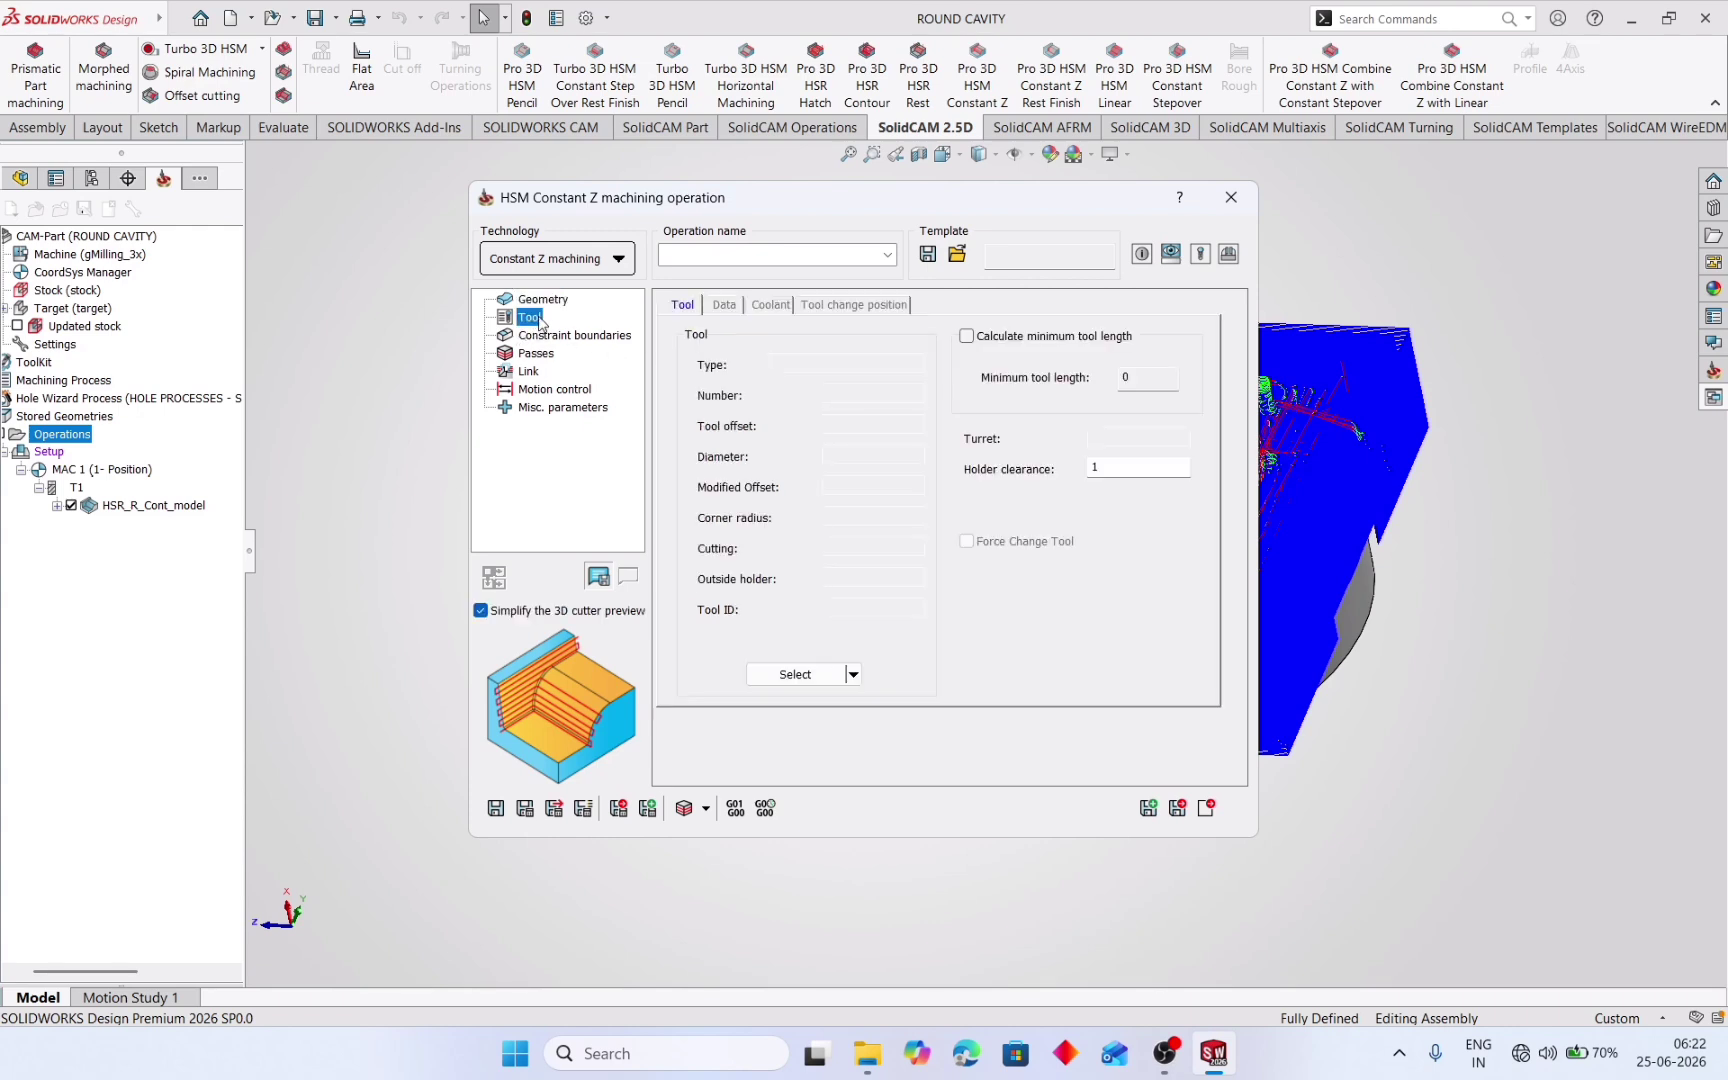
left_click(781, 676)
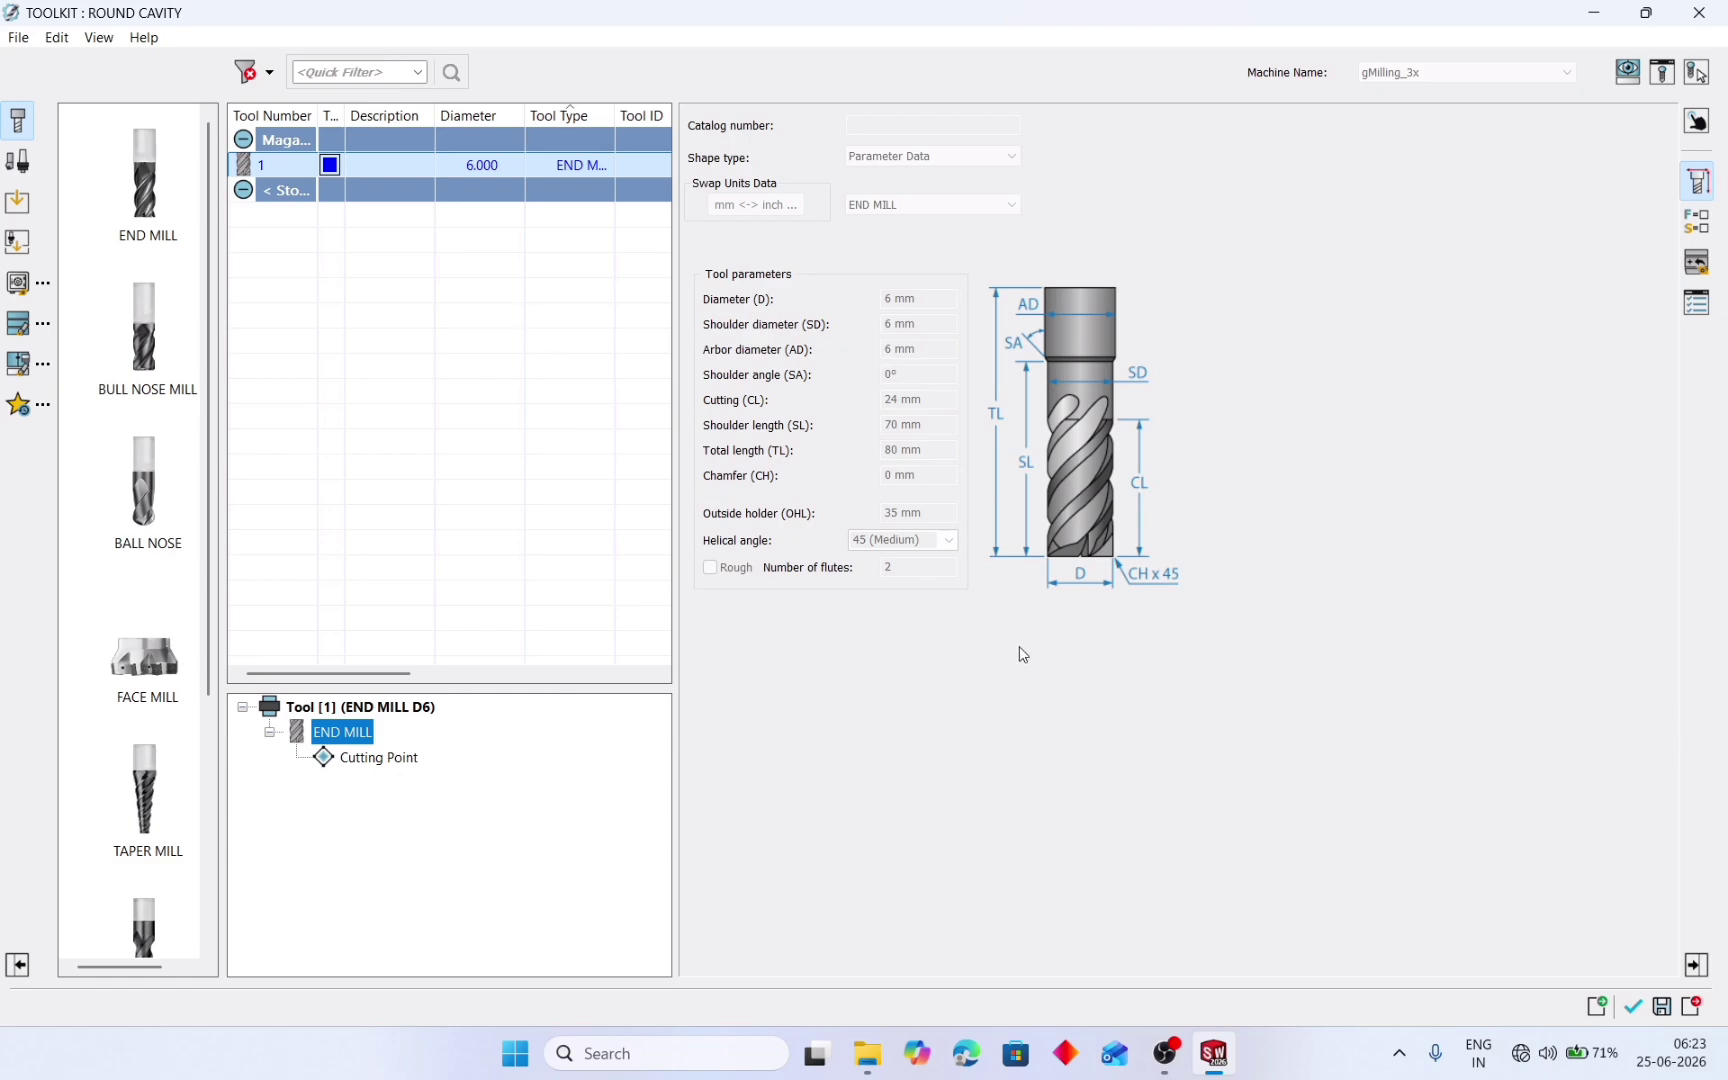
left_click(1636, 1012)
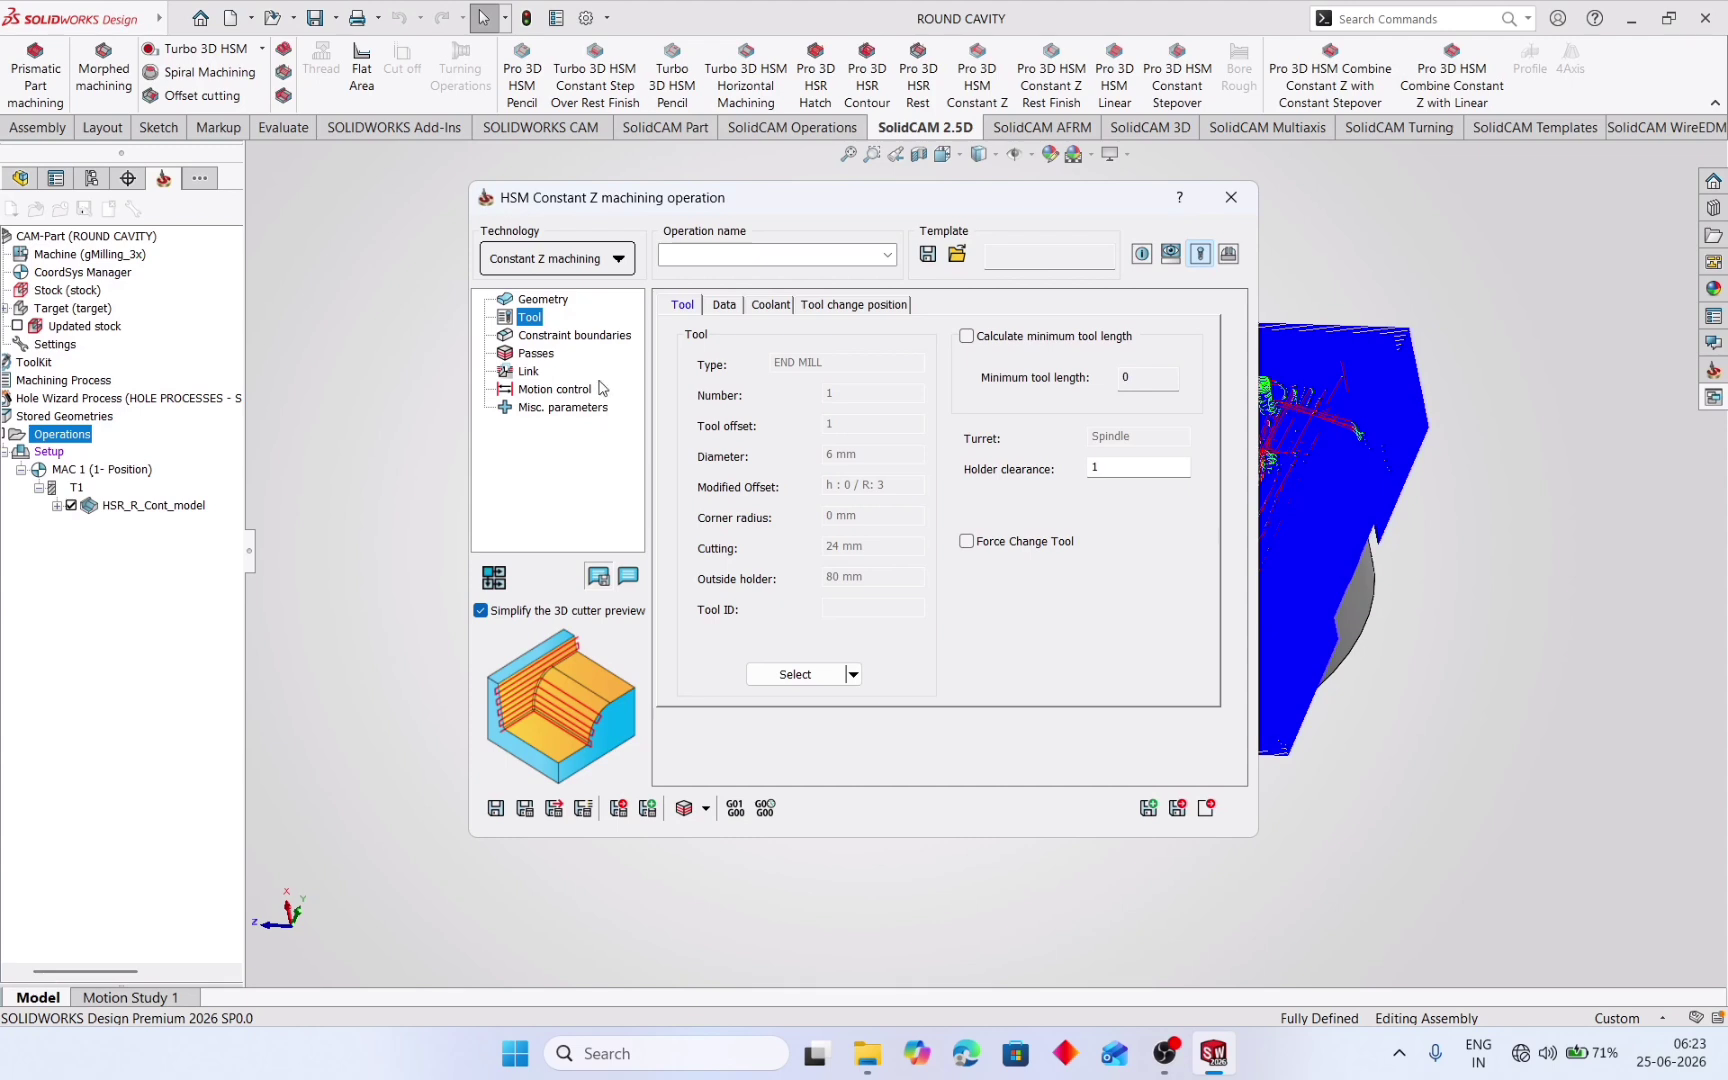
- Define a new target geometry model1 from the round cavity solid for the Constant Z operation
left_click(570, 336)
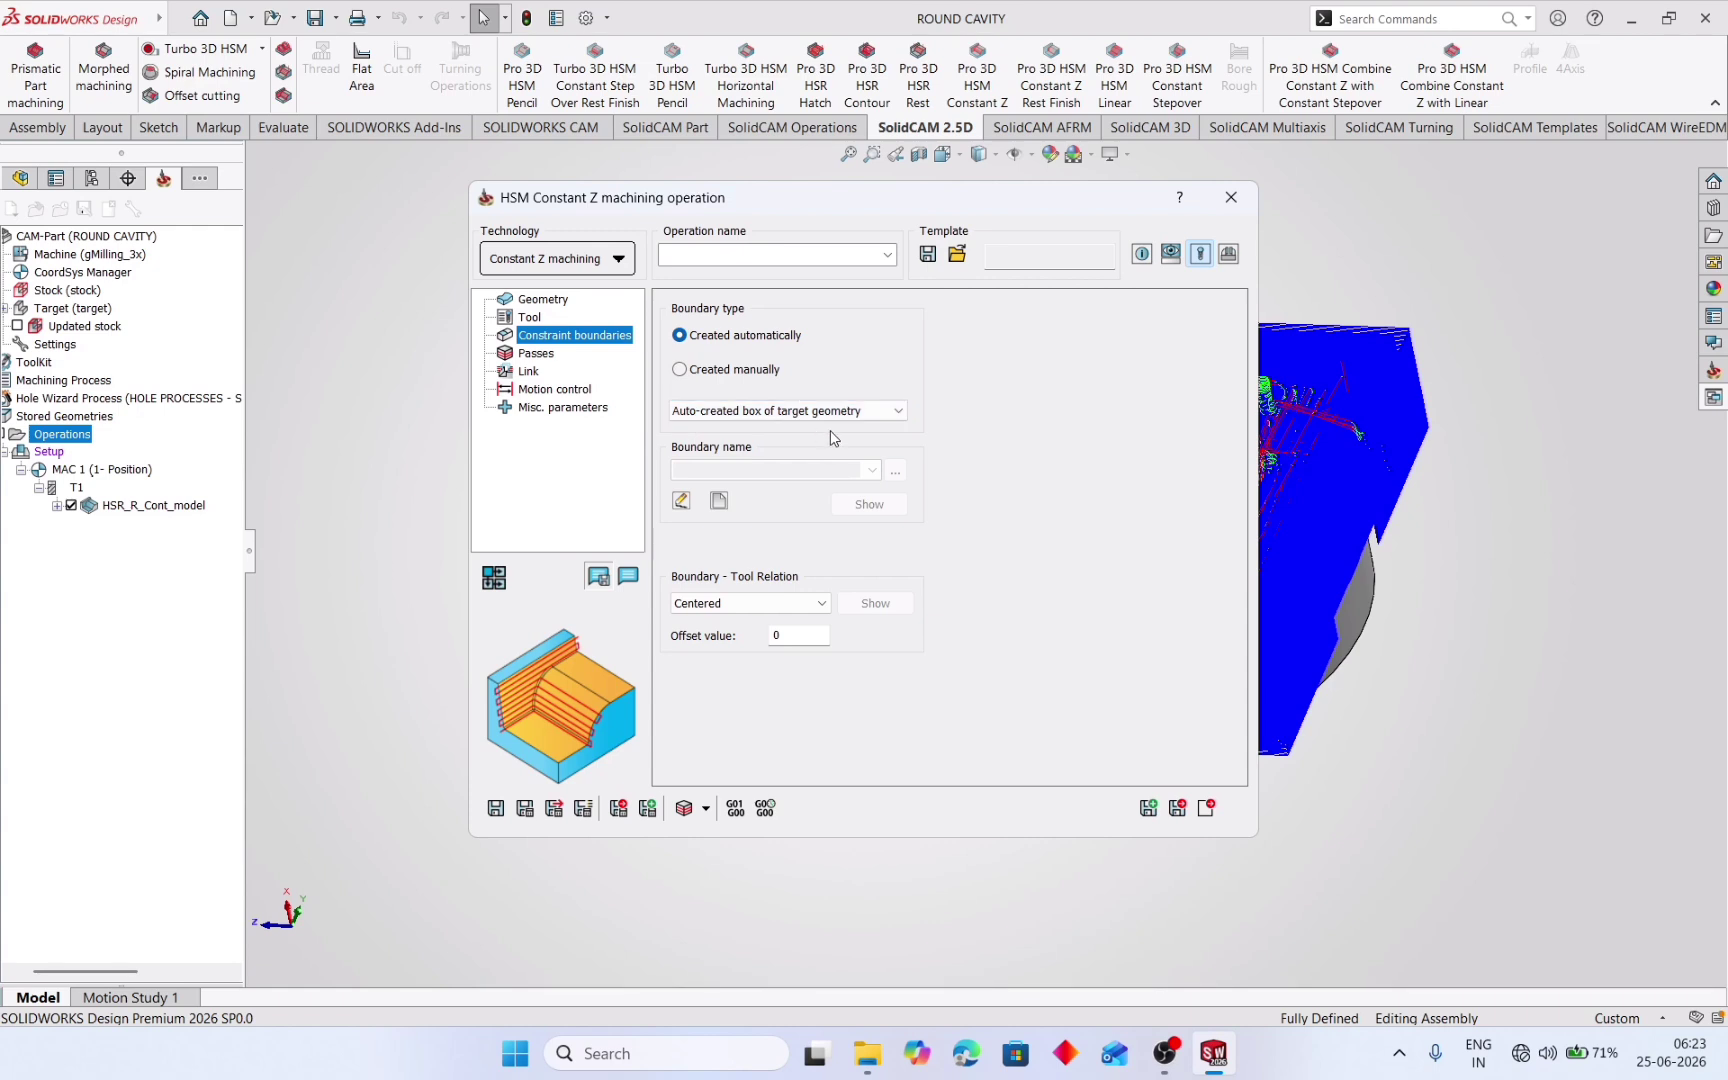
left_click(532, 355)
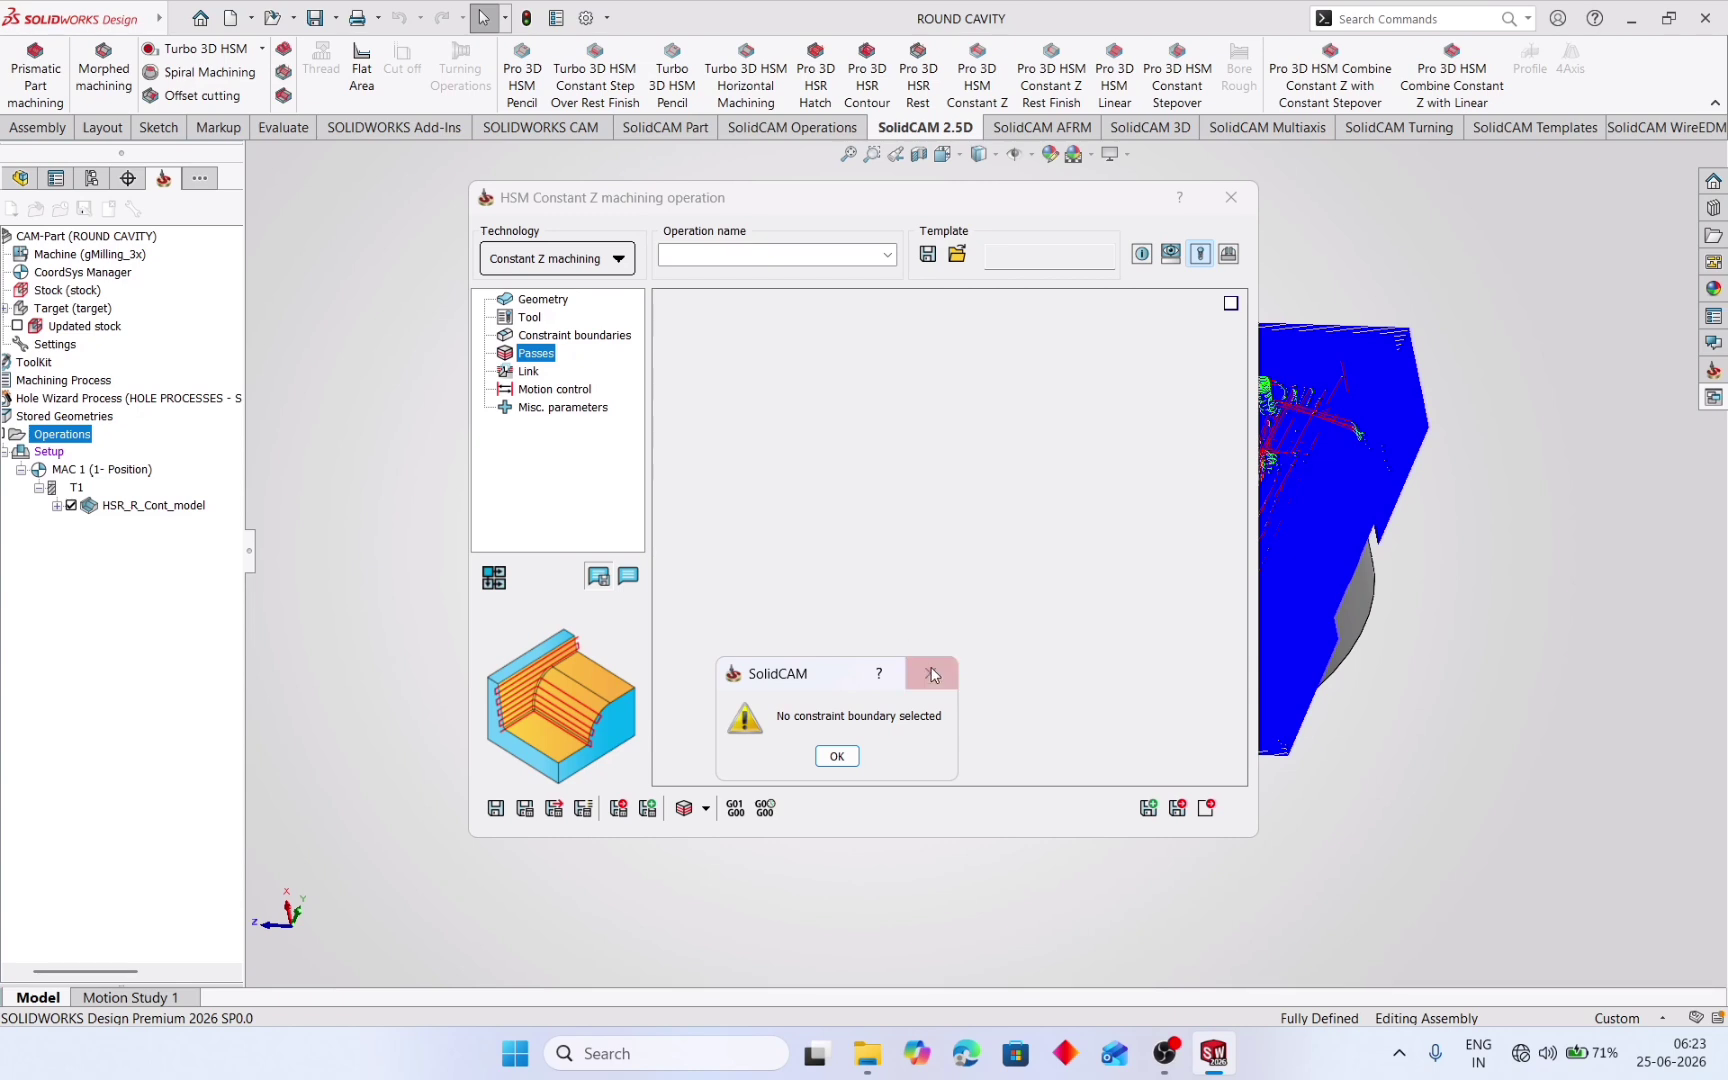
left_click(837, 756)
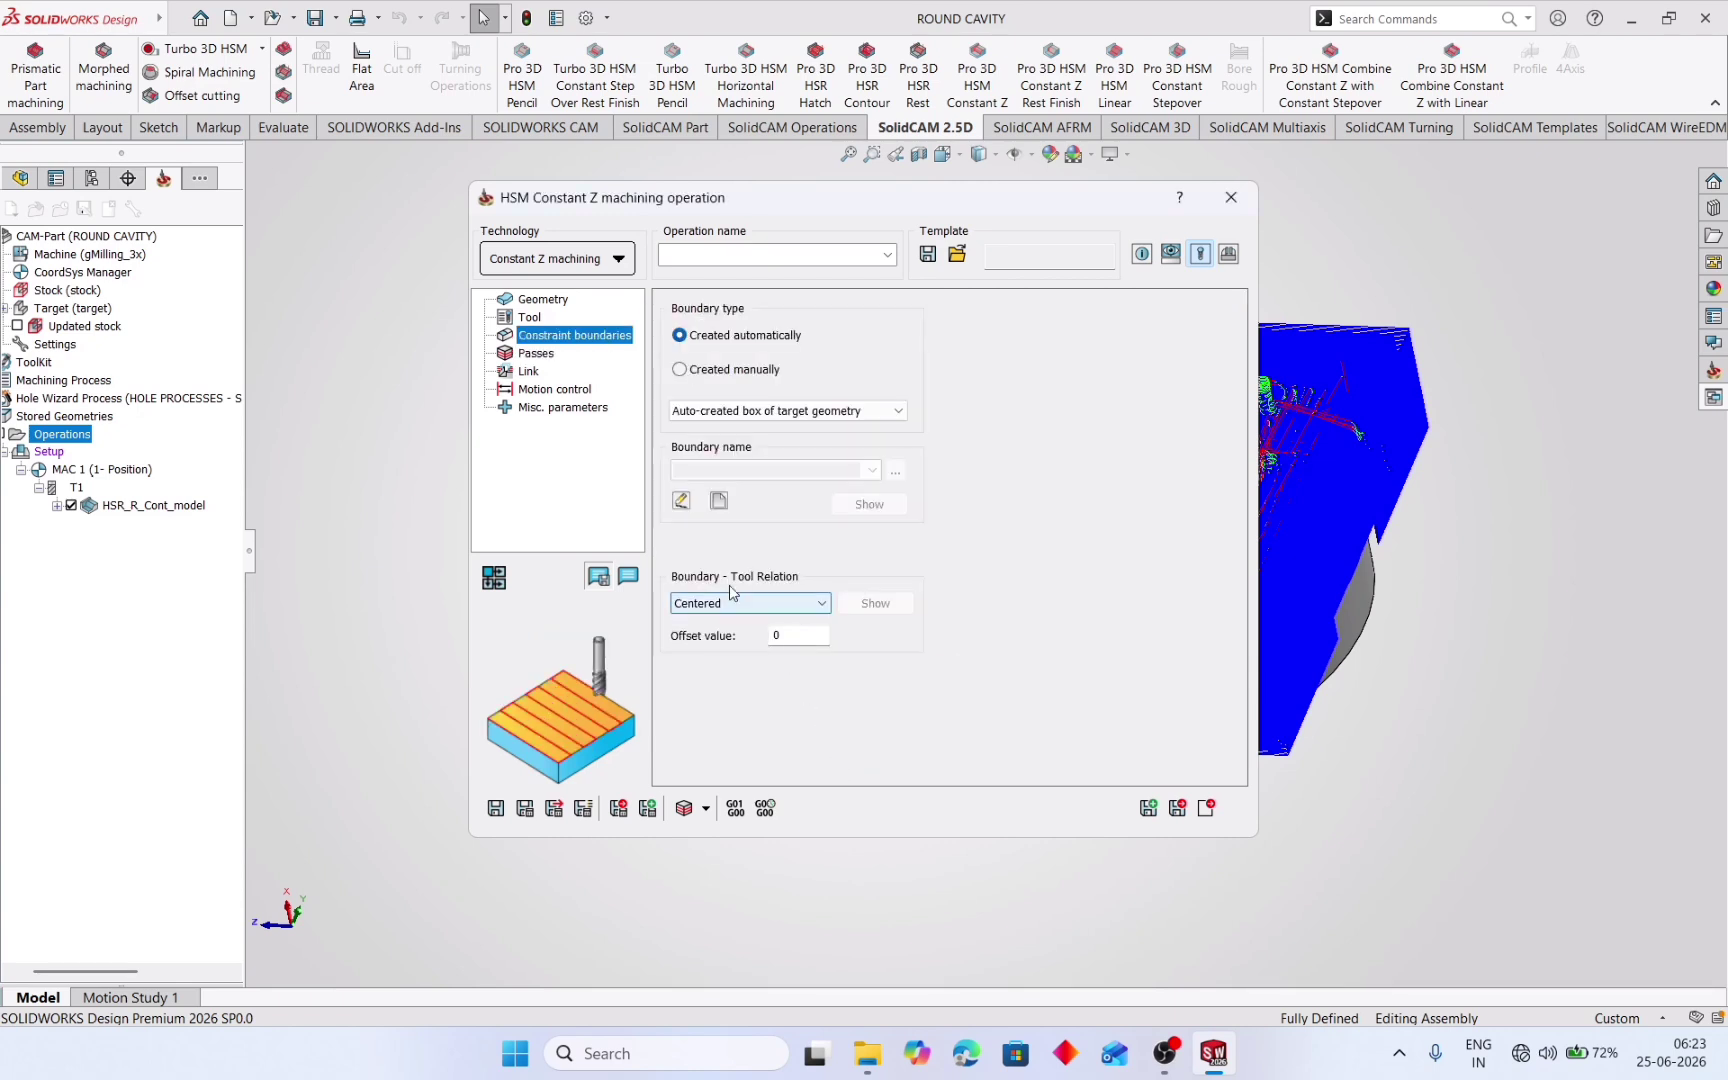
left_click(541, 301)
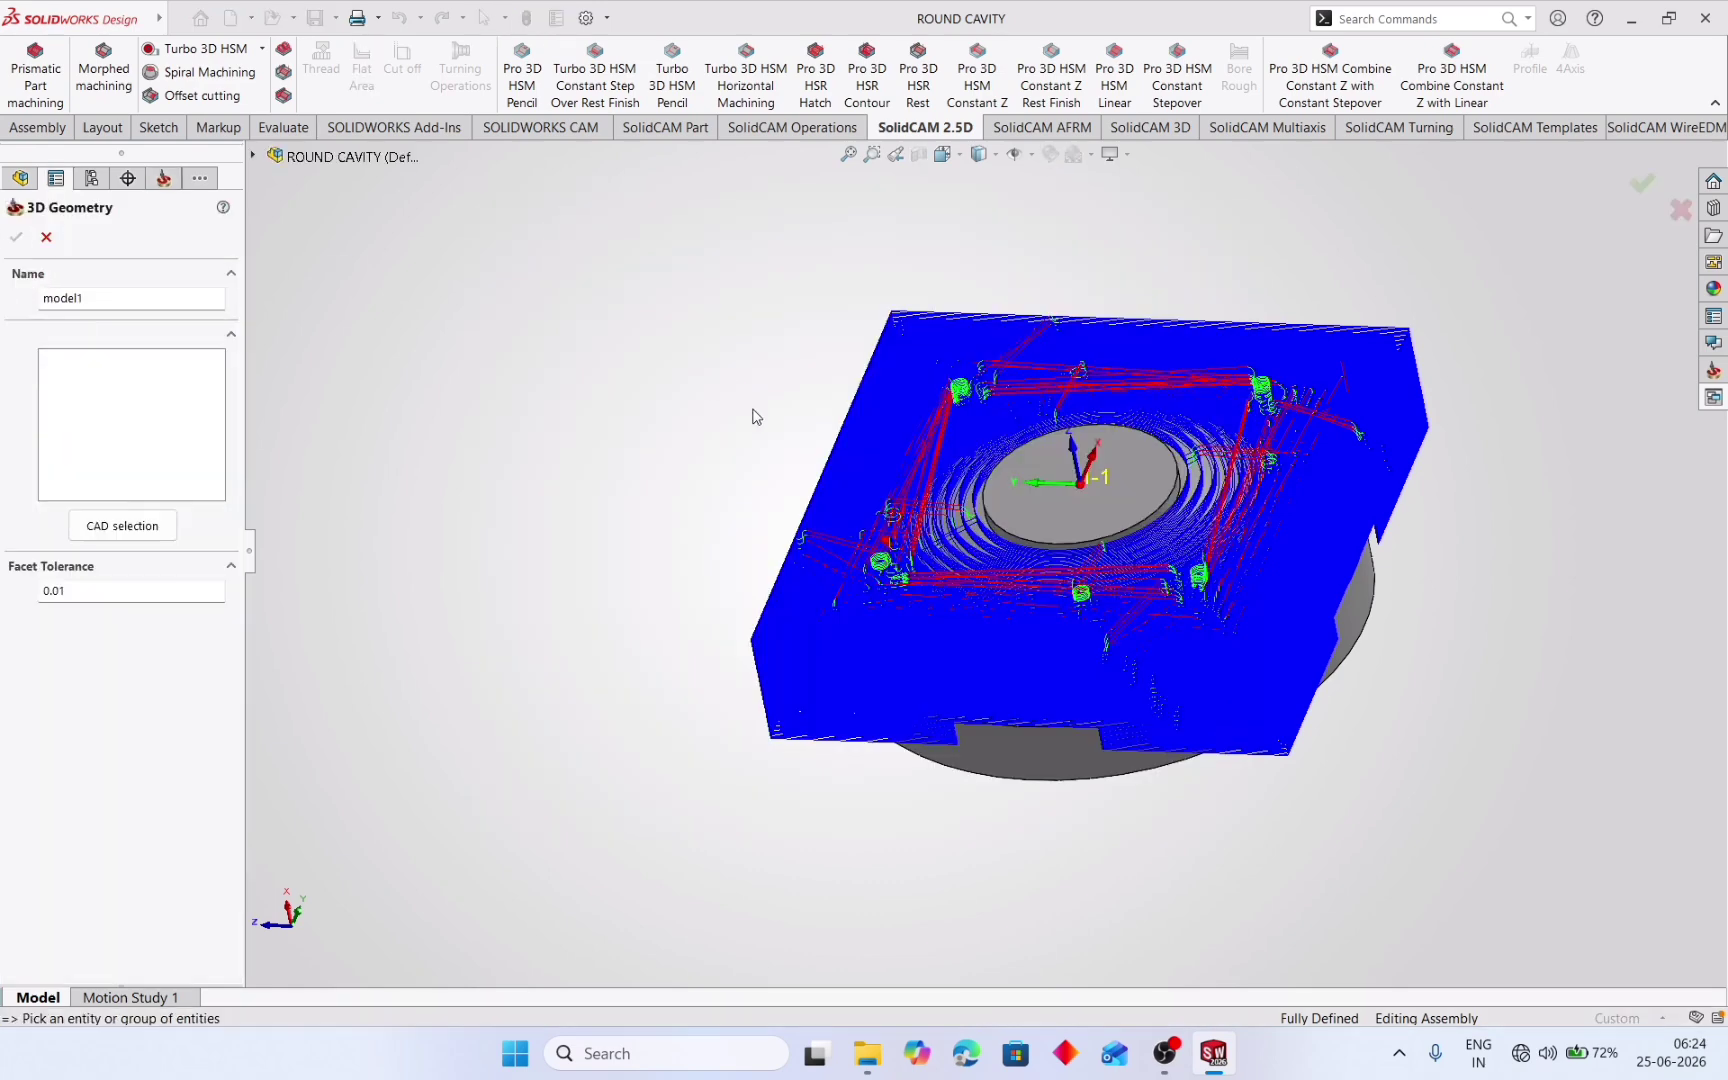
left_click(1034, 749)
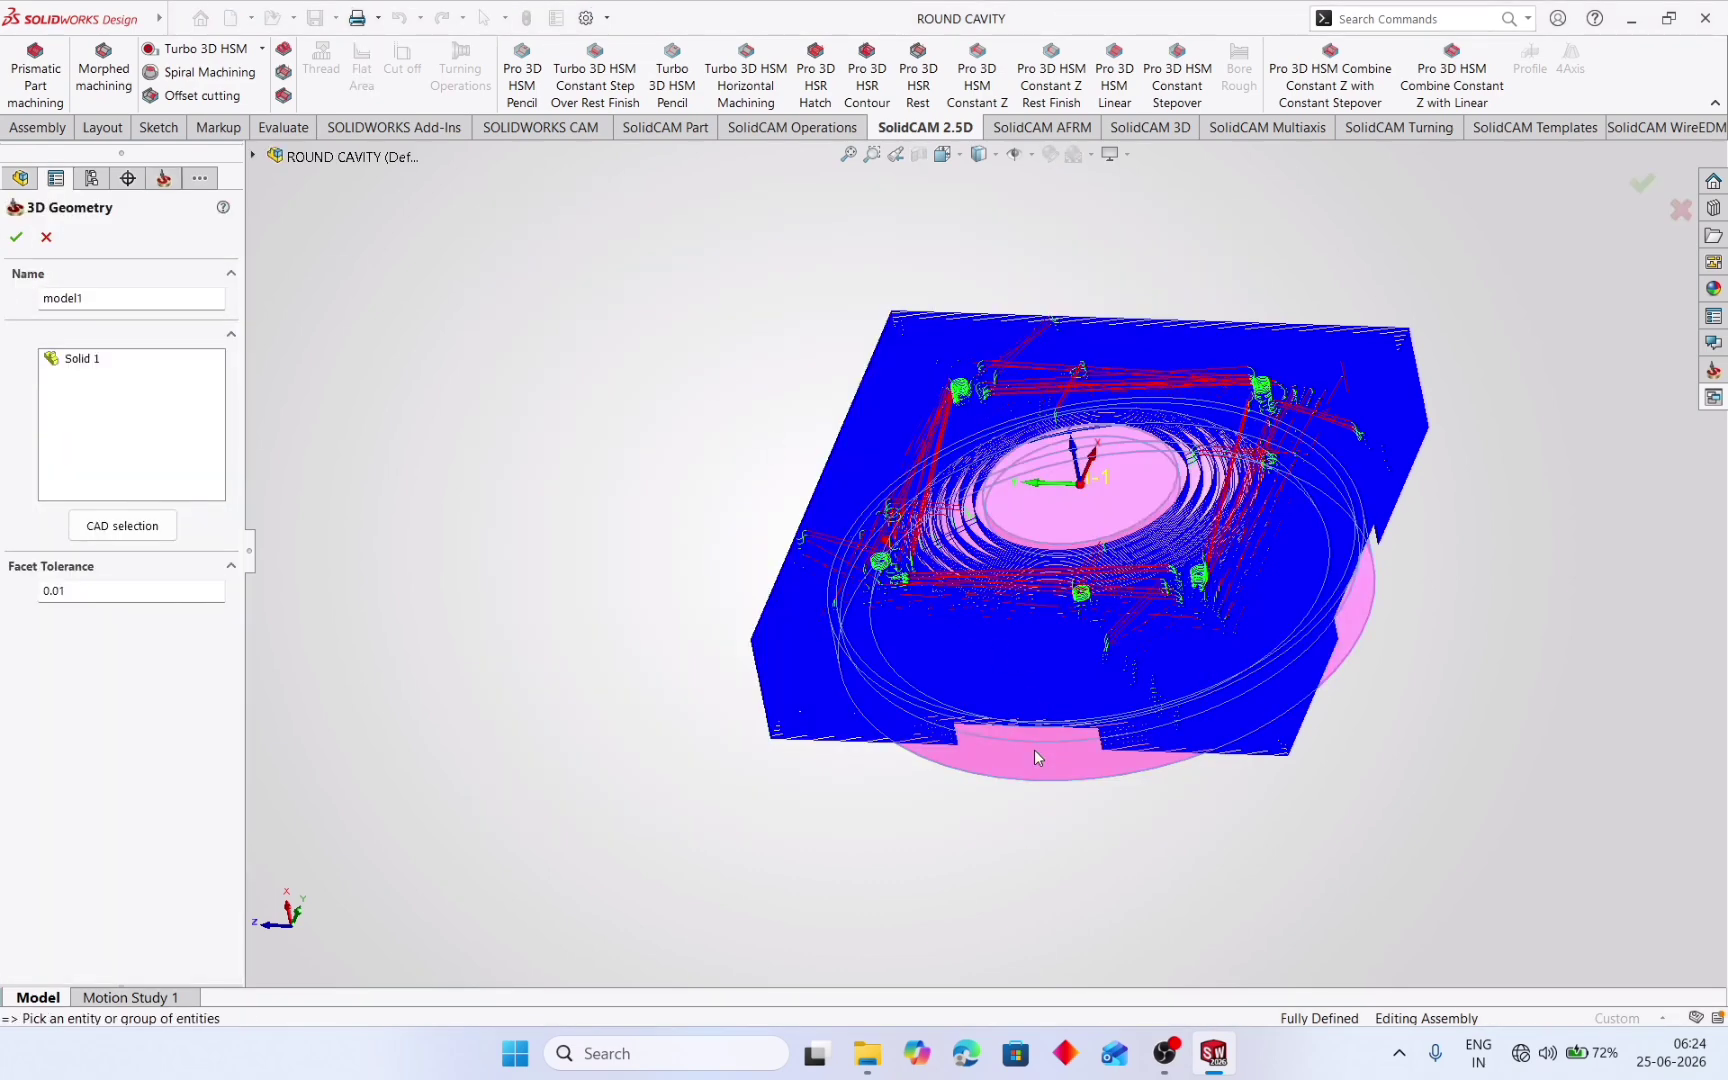
left_click(19, 237)
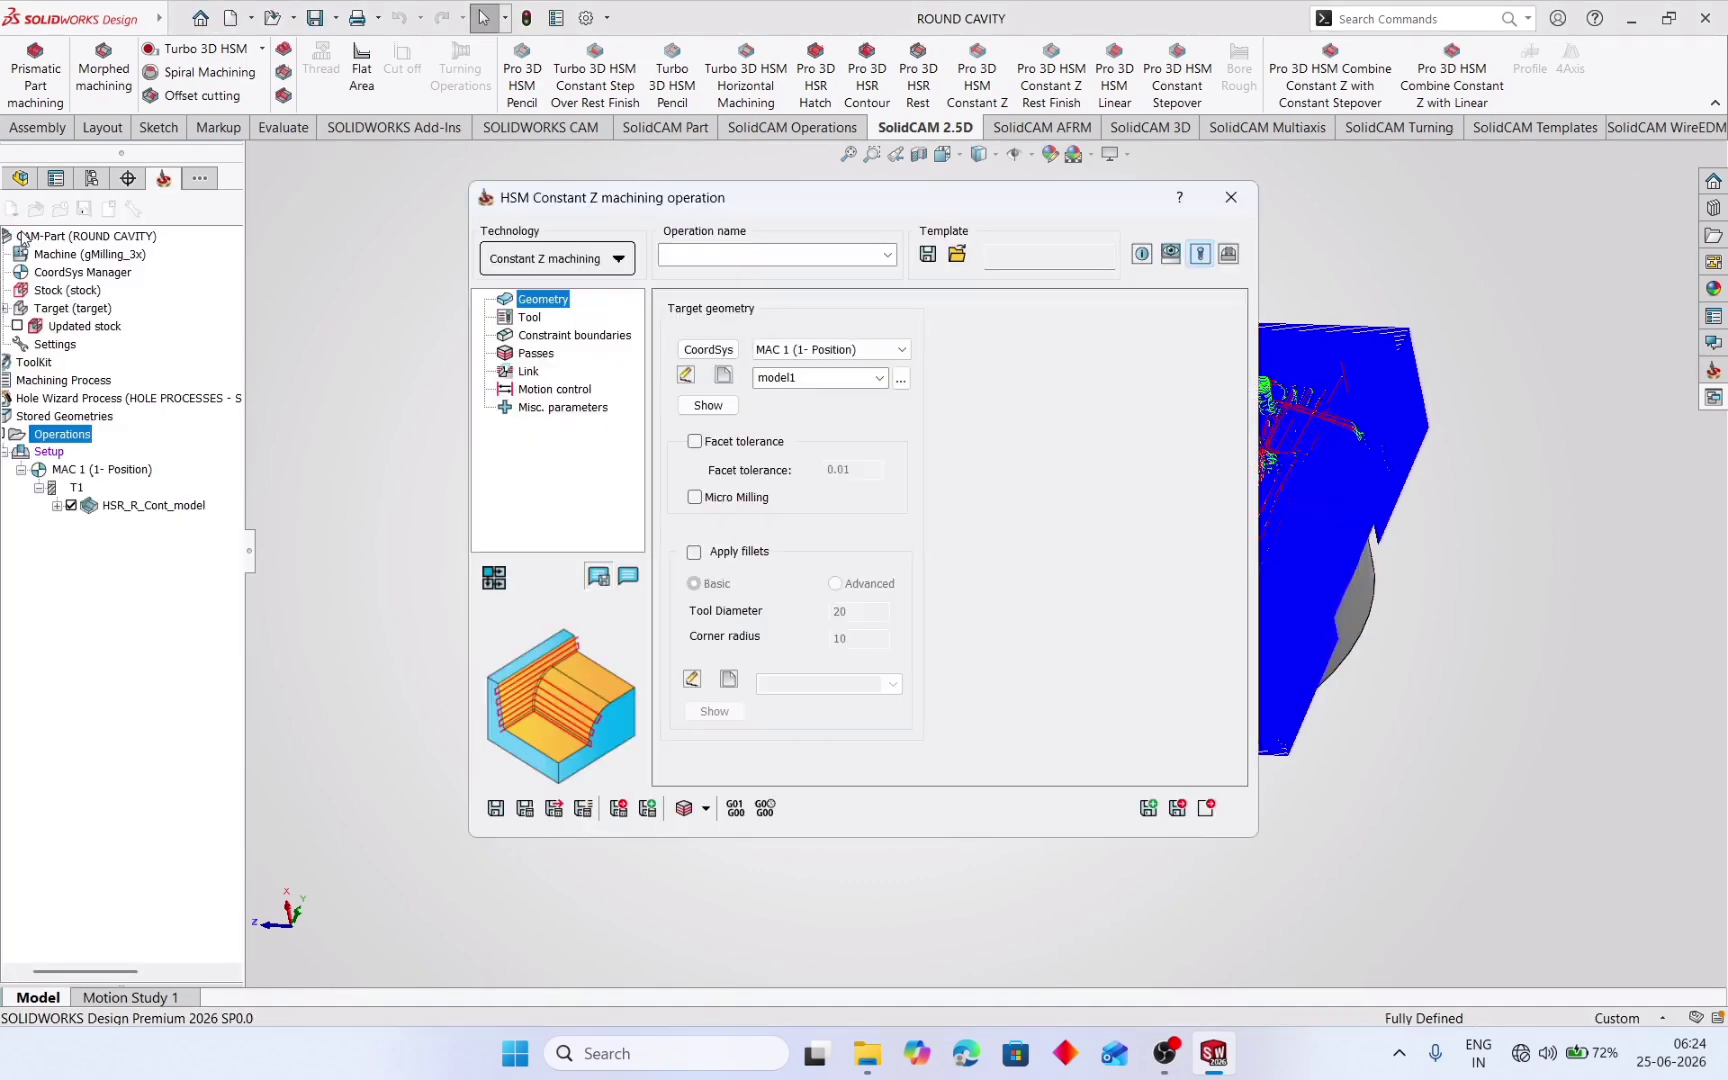
- Preview the auto-created box boundary of model1 for the Constant Z operation and accept its chain
left_click(571, 338)
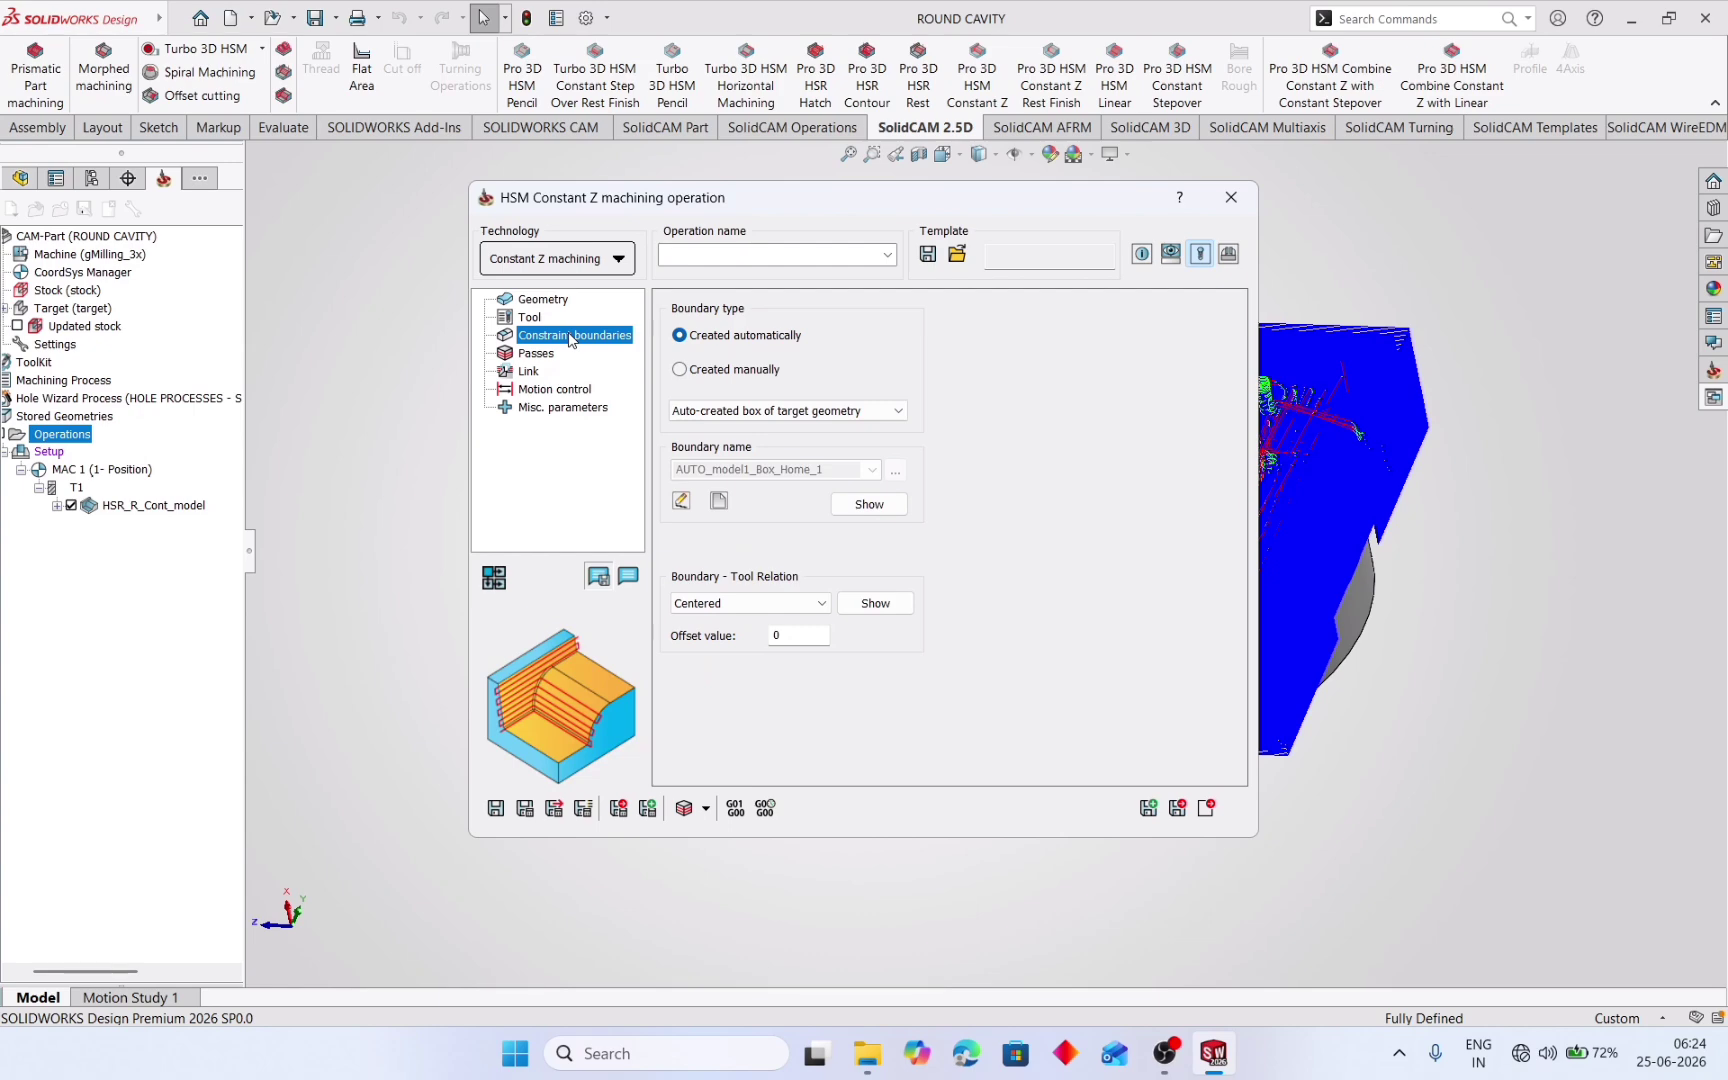
left_click(842, 503)
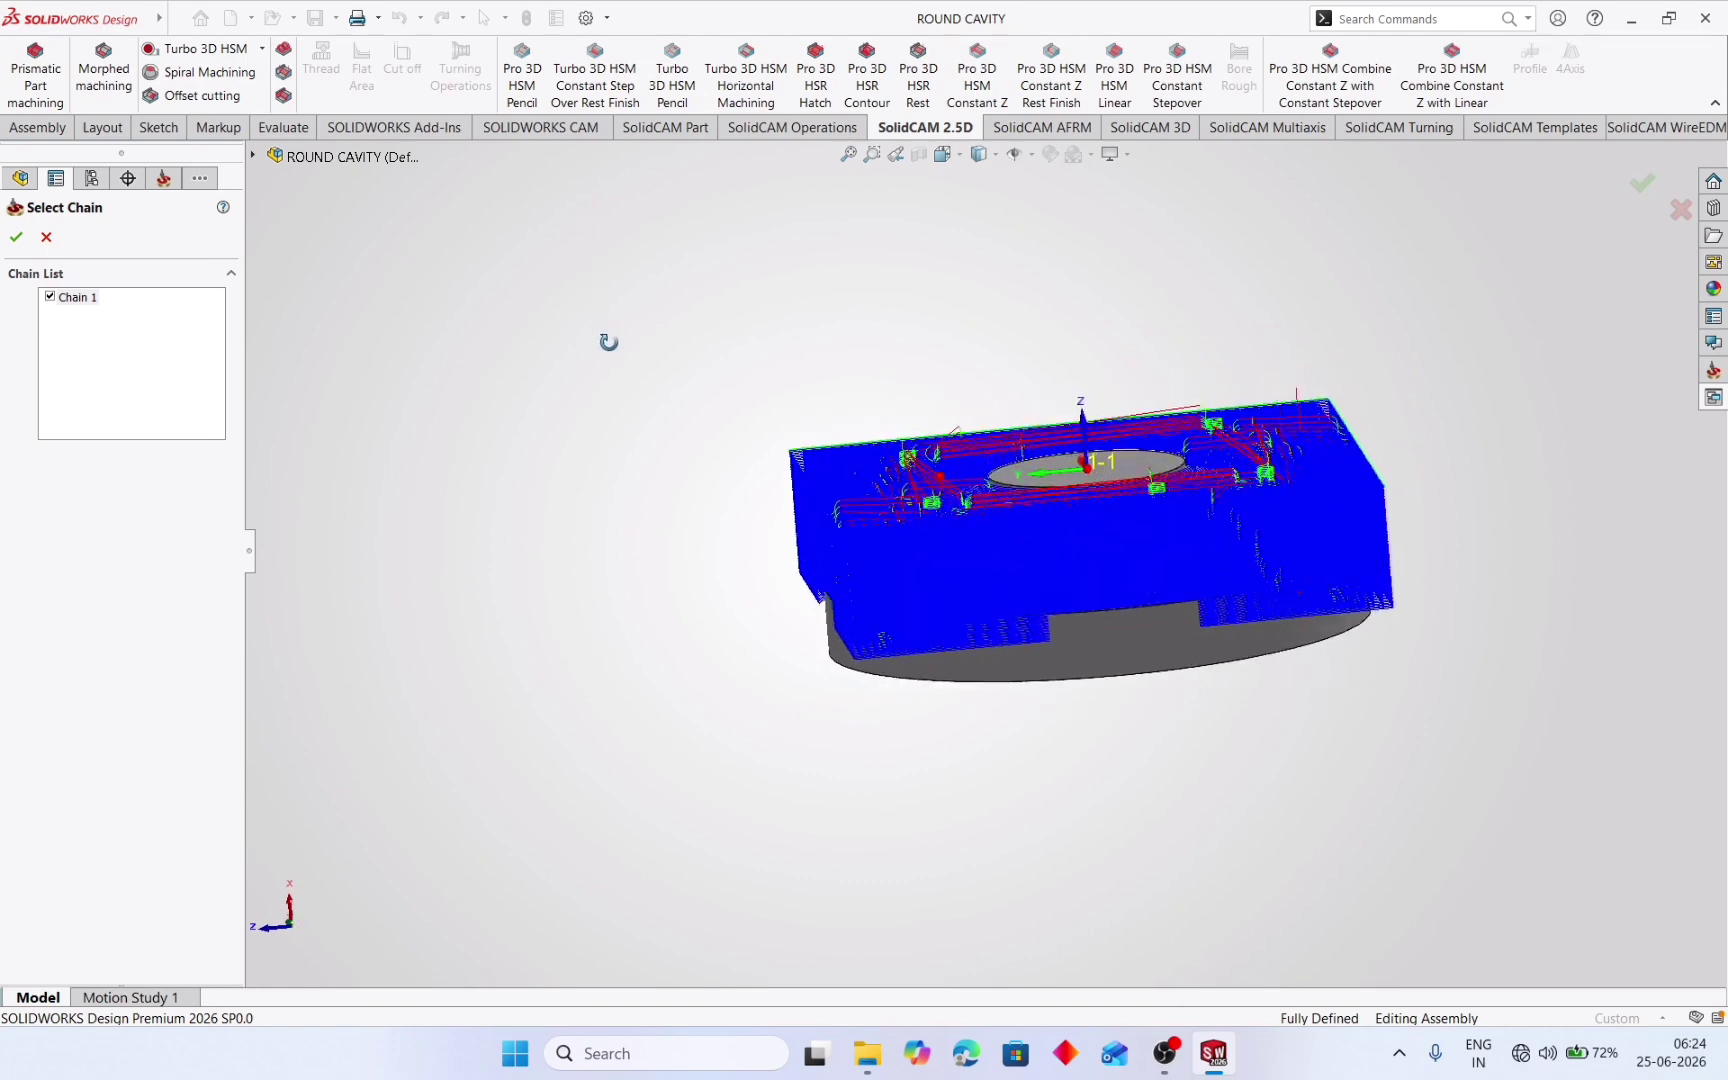
left_click(16, 237)
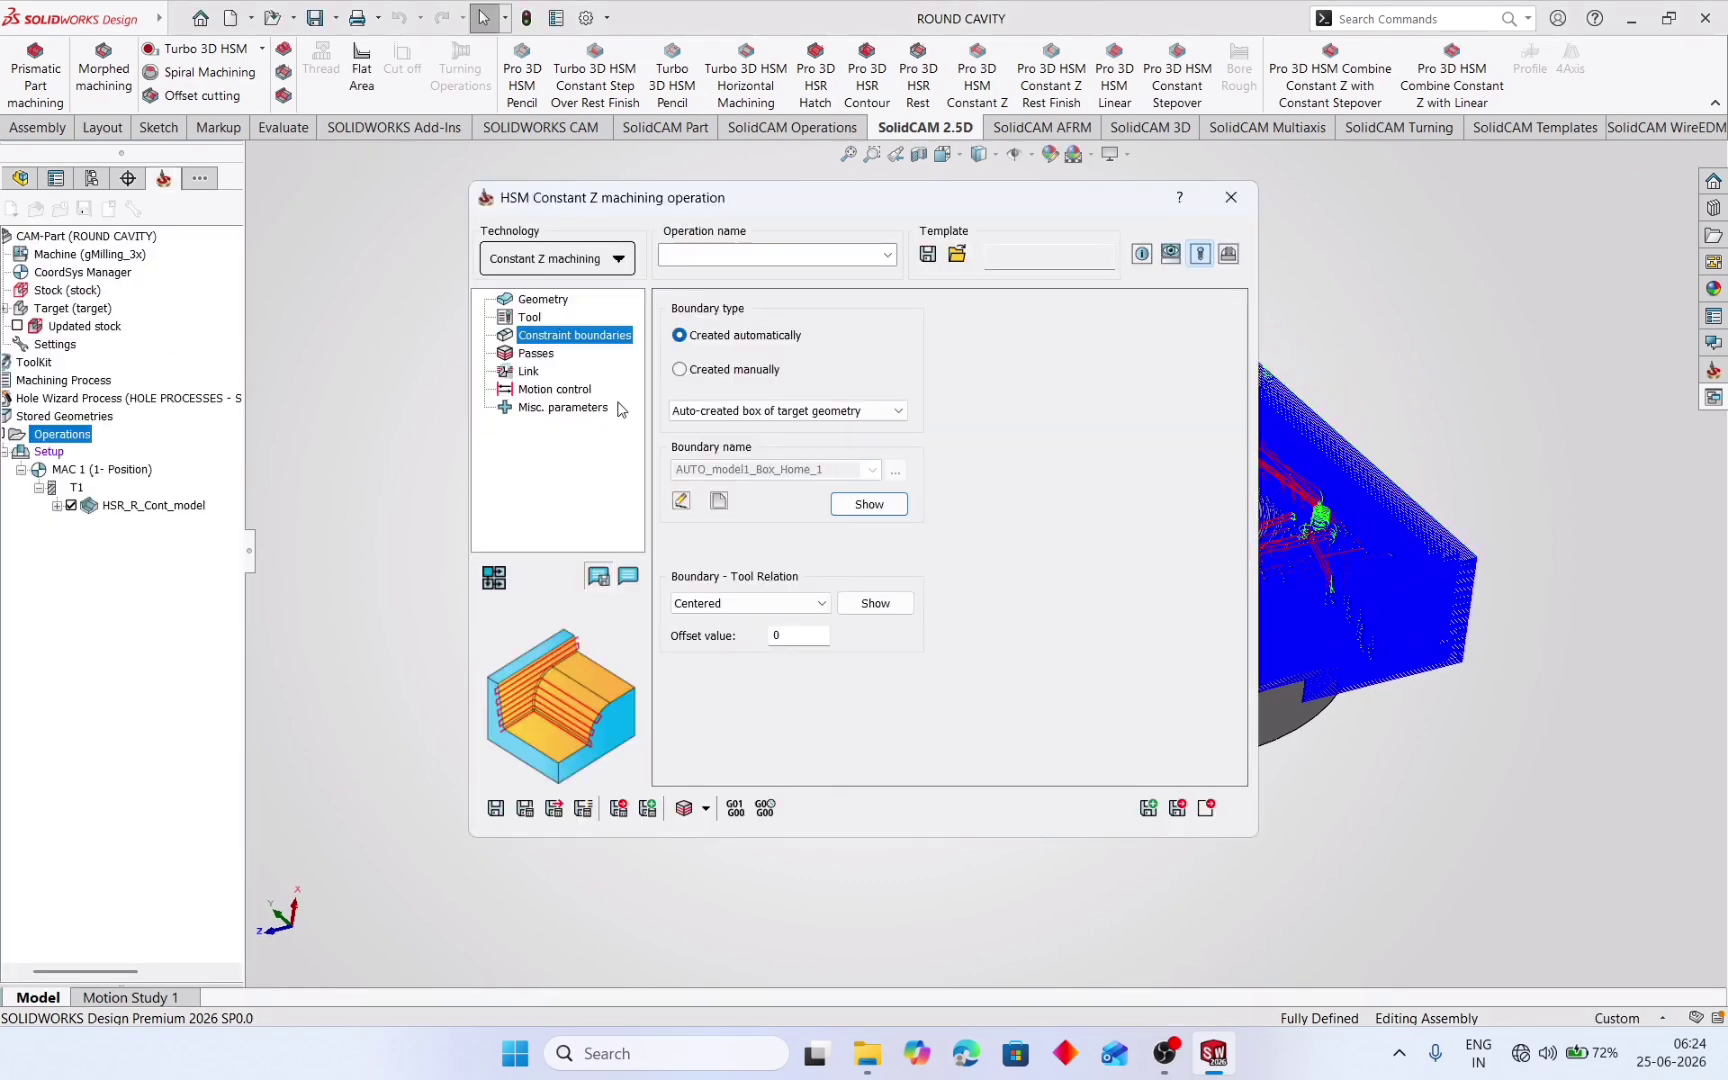
- Set the Z-Bottom limit of the Constant Z passes to -43.094 by picking the cavity's outer rim on the model
left_click(538, 354)
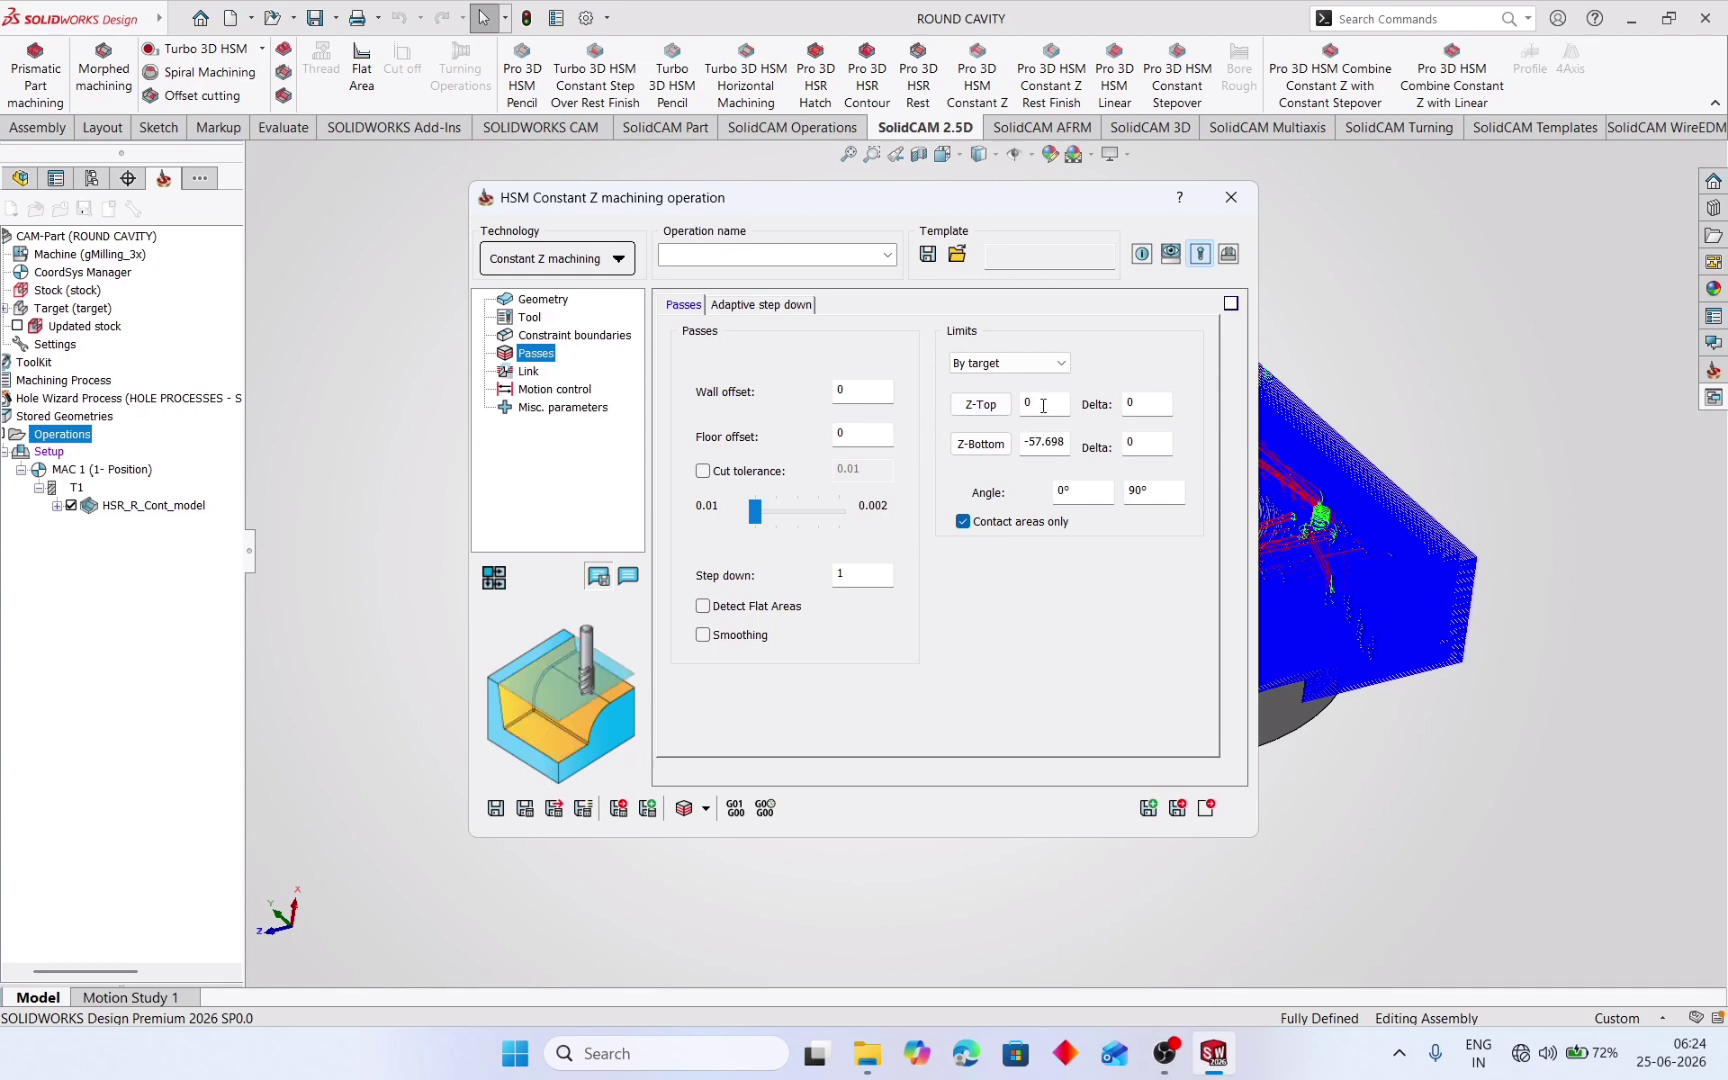
left_click(980, 444)
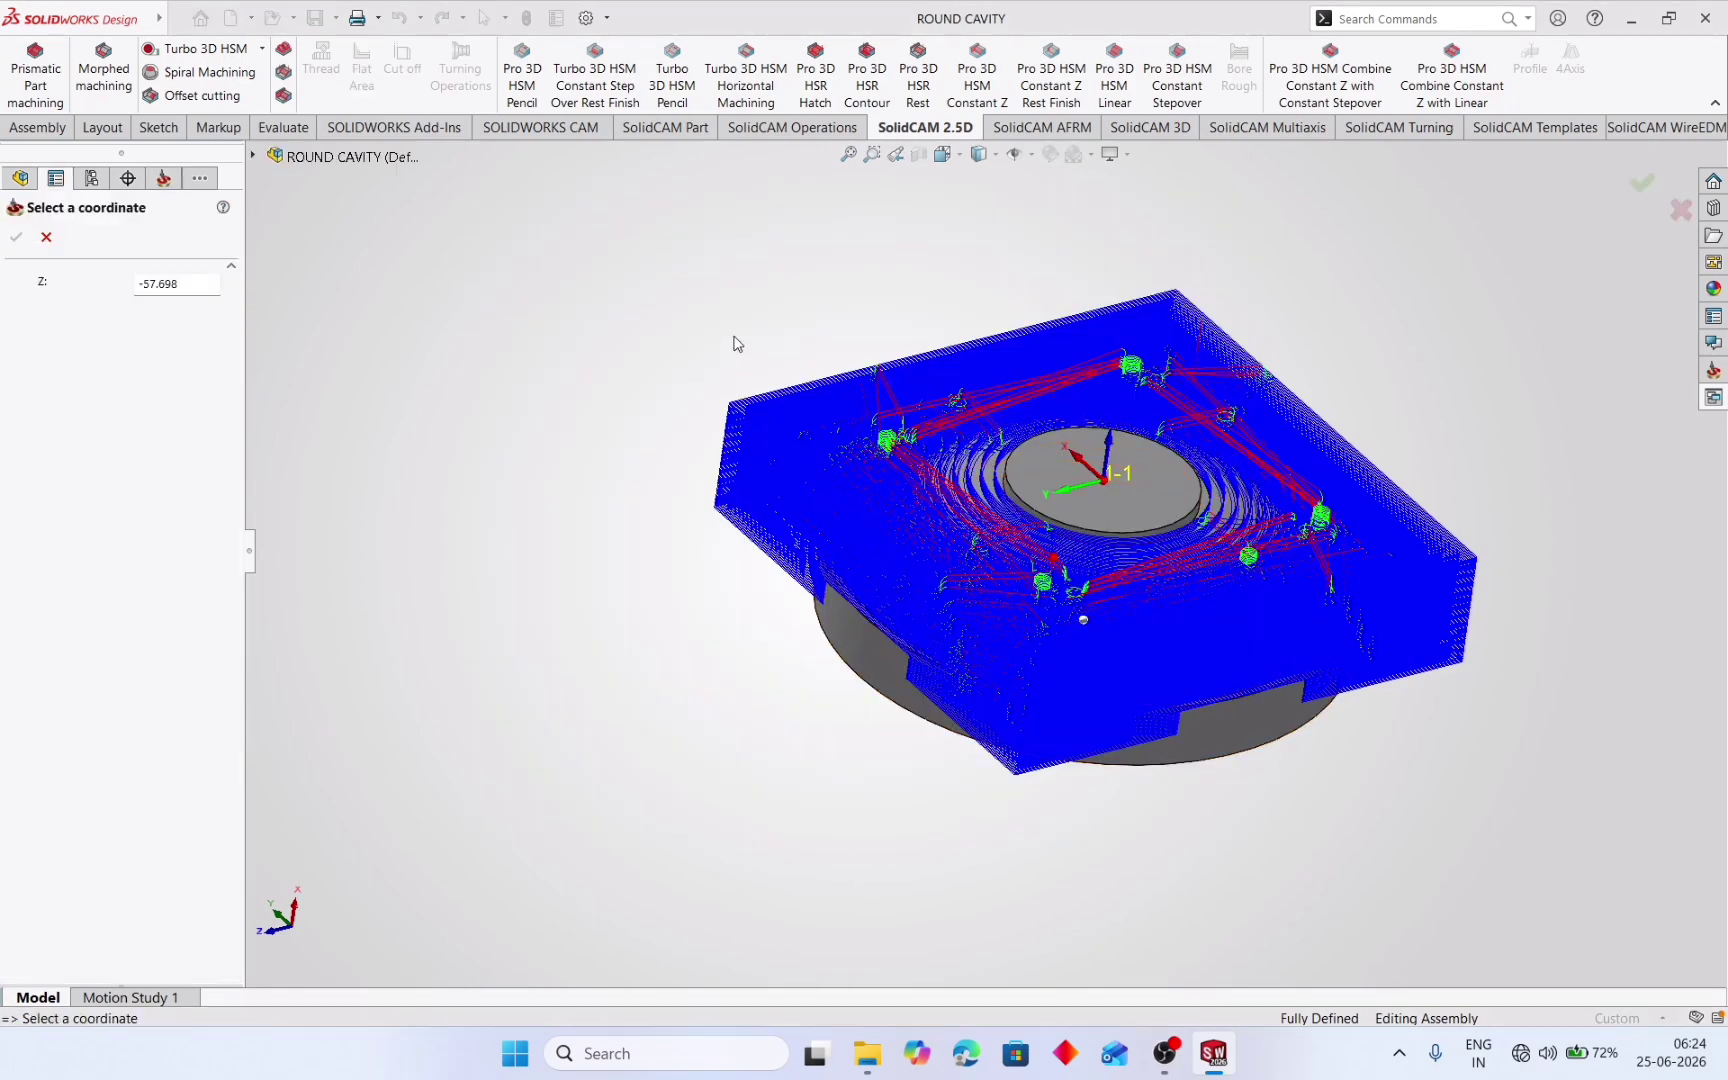
middle_click_drag(735, 344, 717, 590)
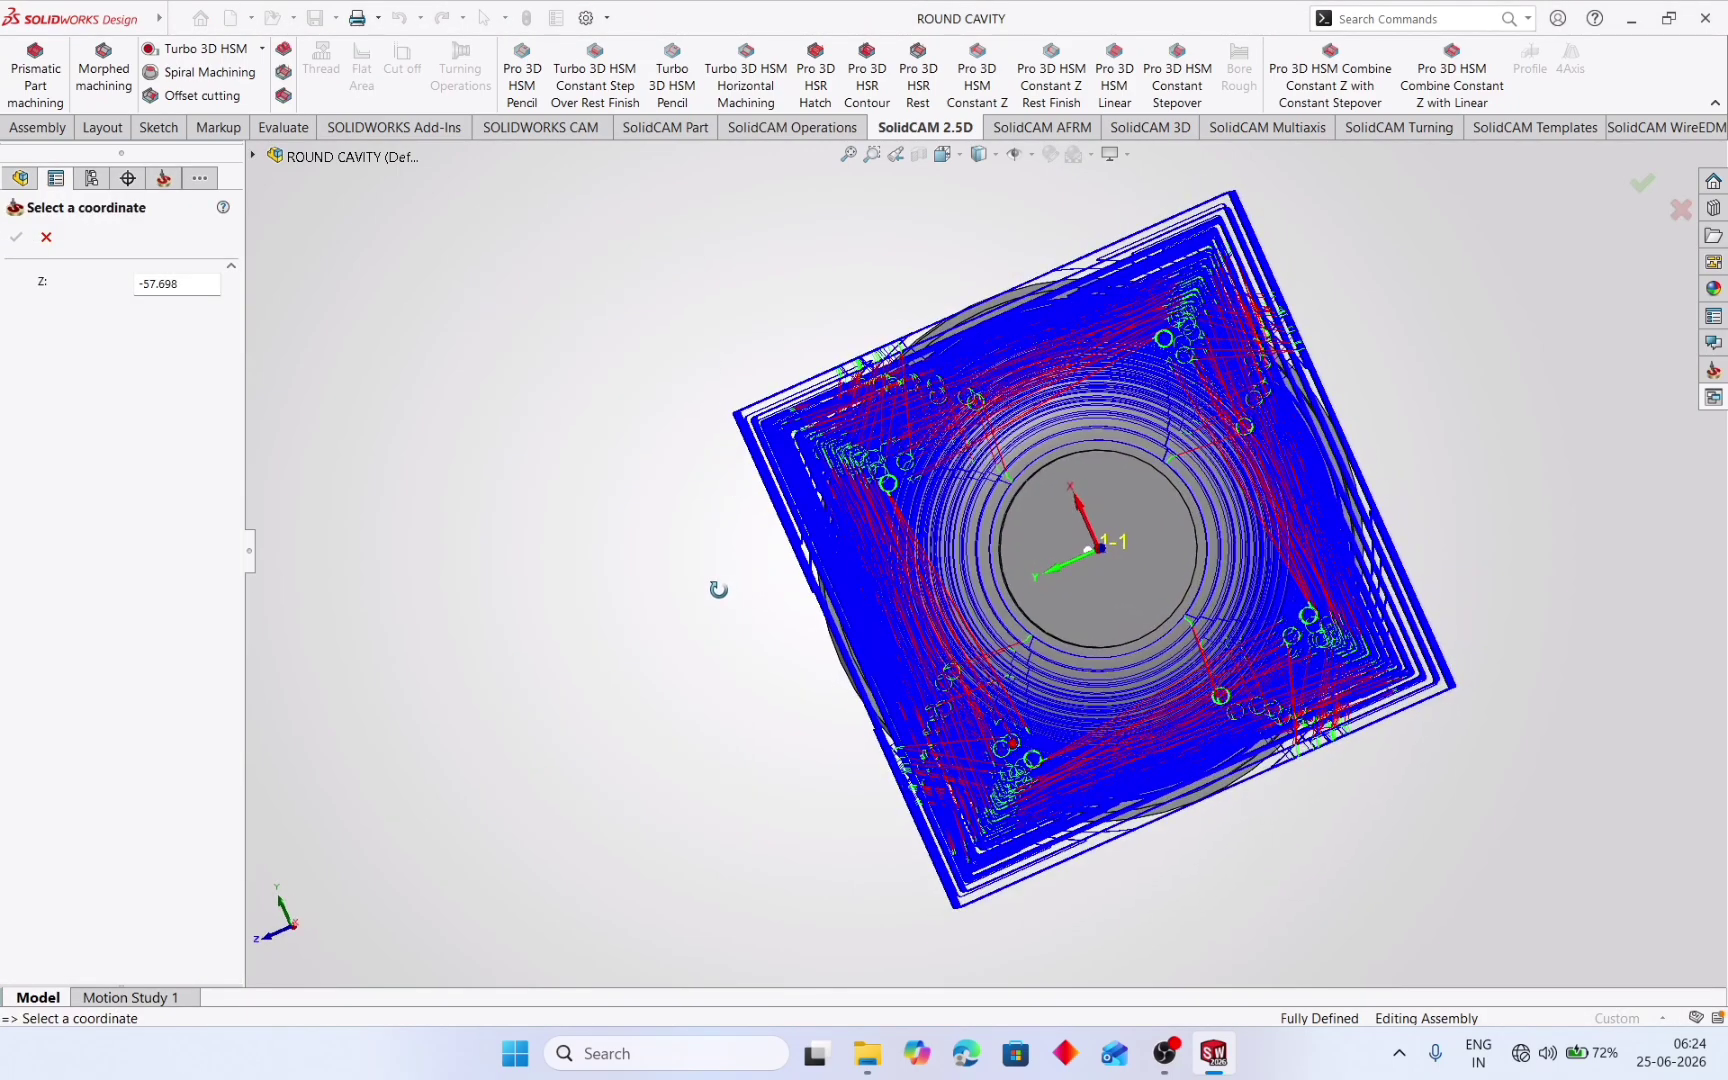
left_click(1011, 338)
left_click(1064, 333)
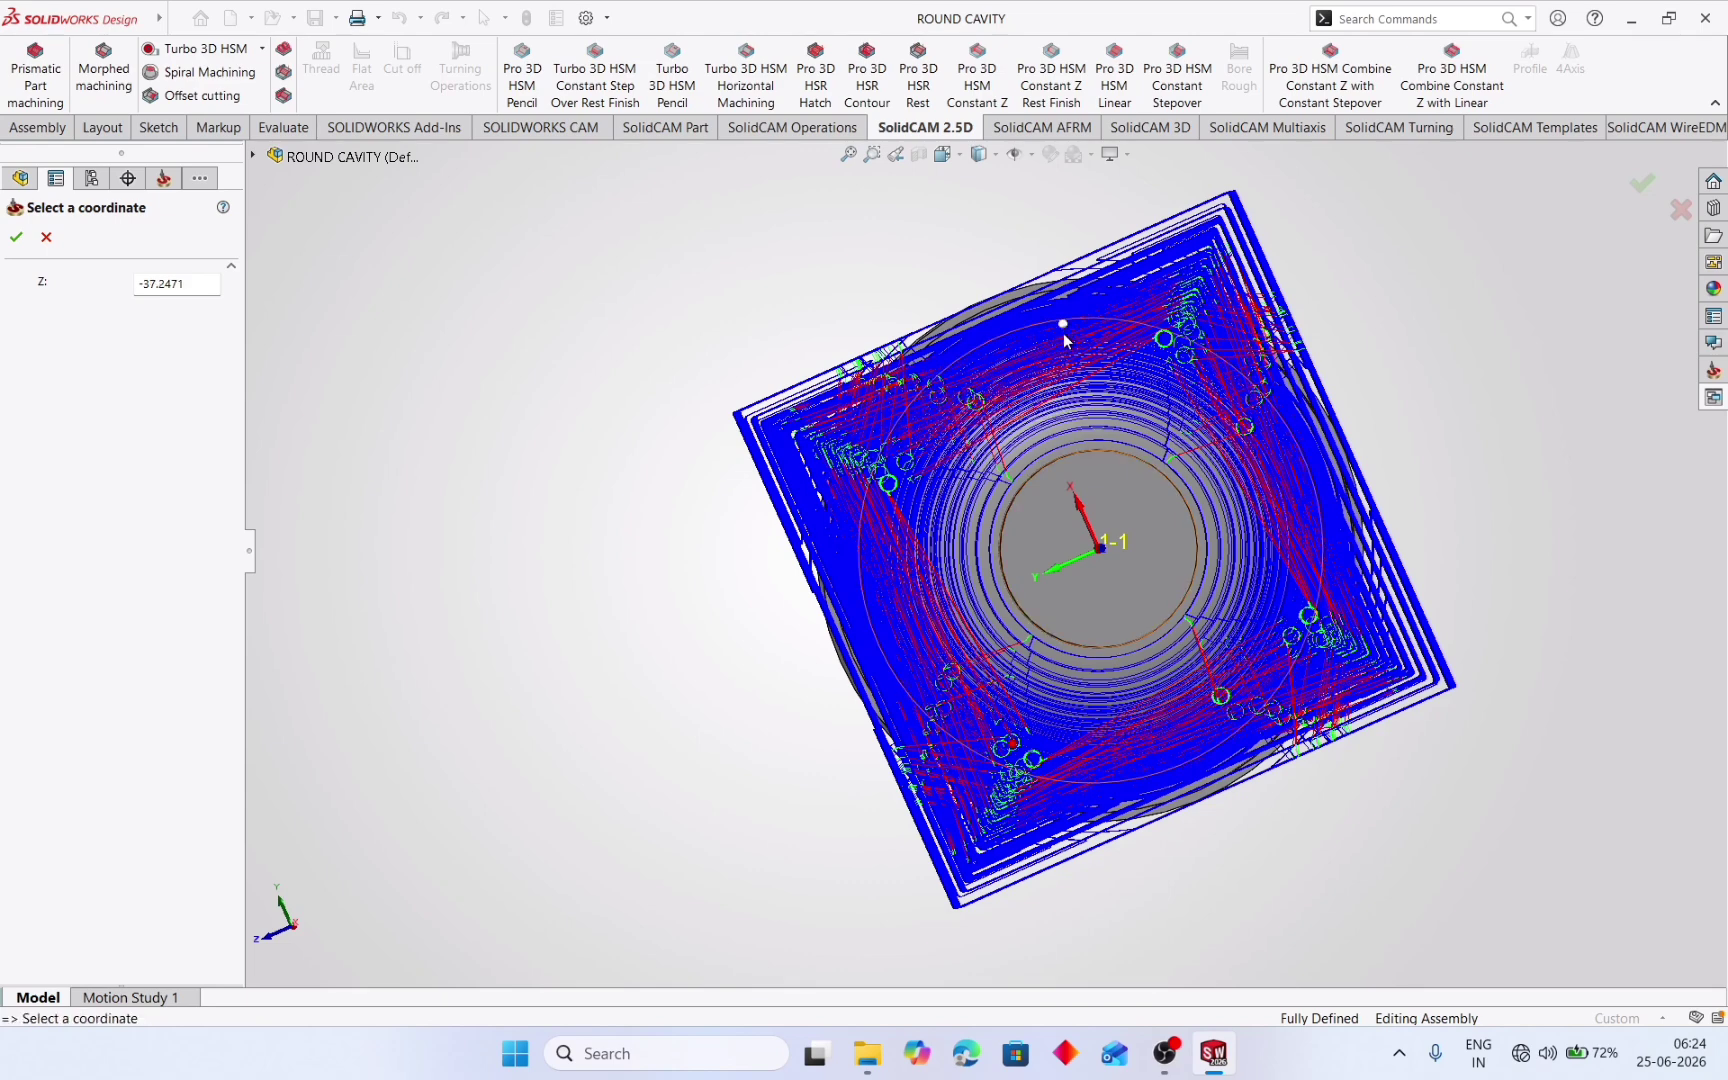
left_click(1062, 336)
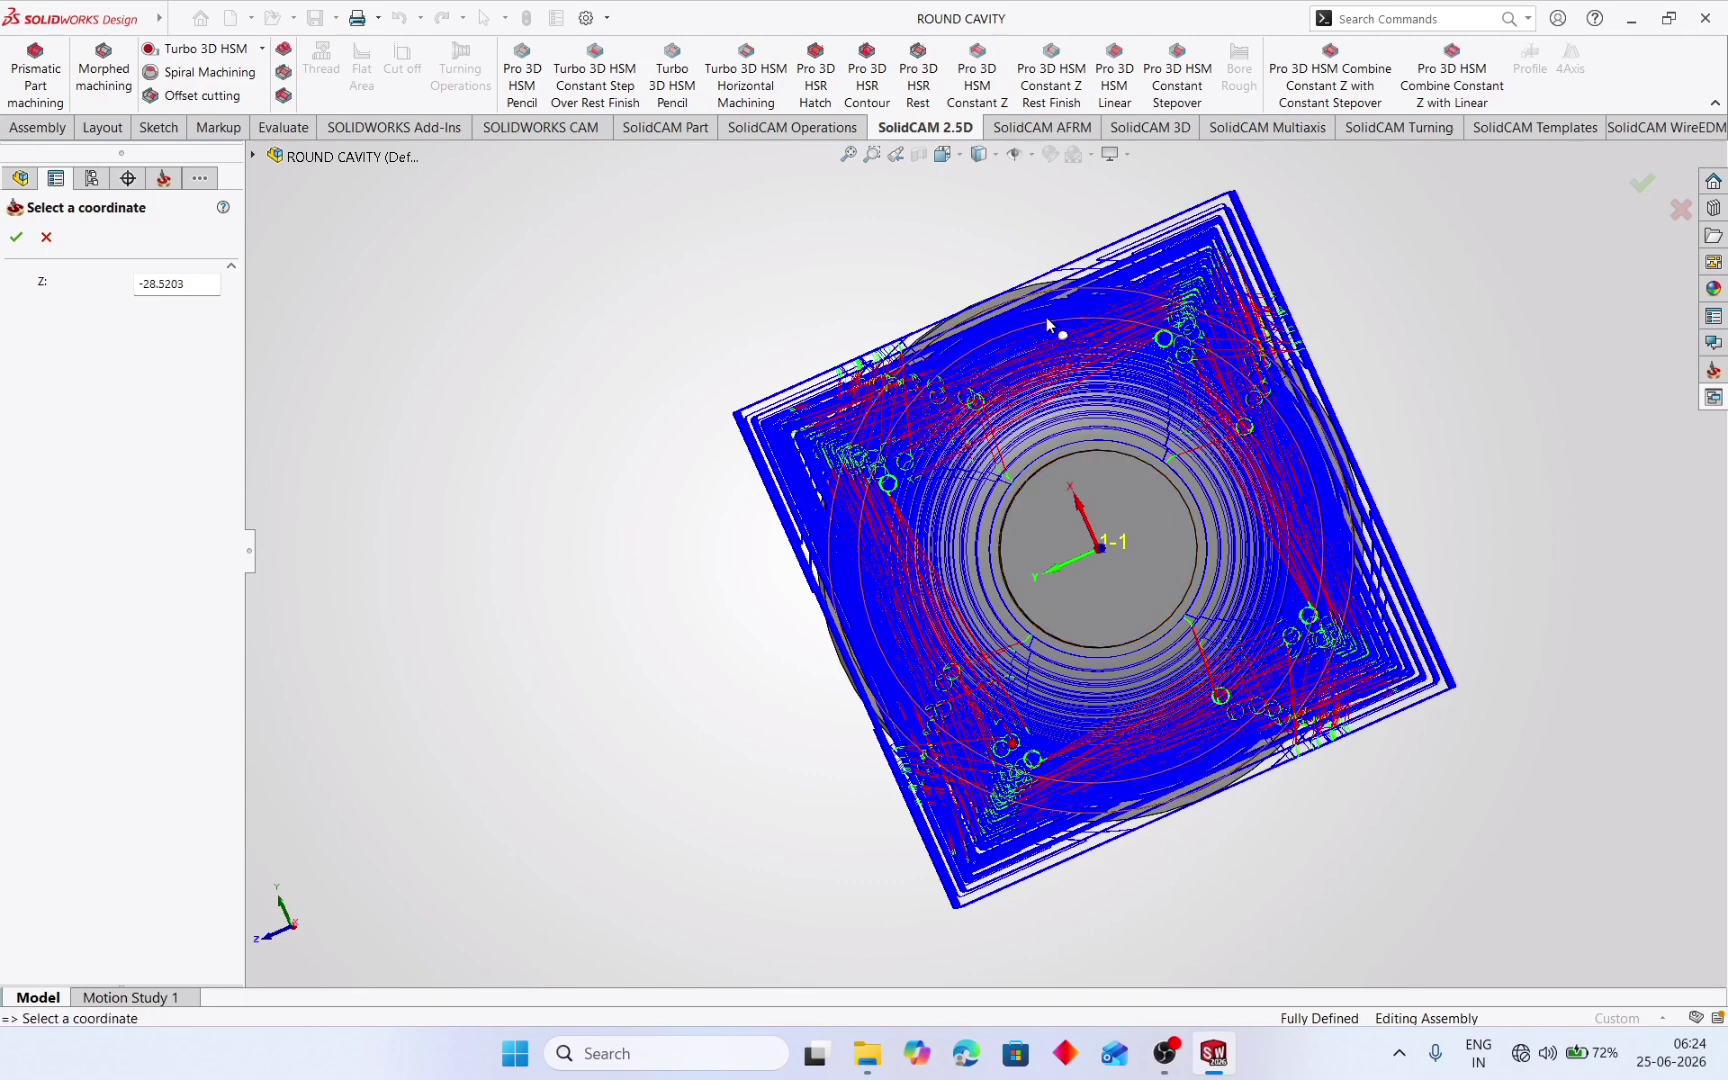
left_click(1031, 313)
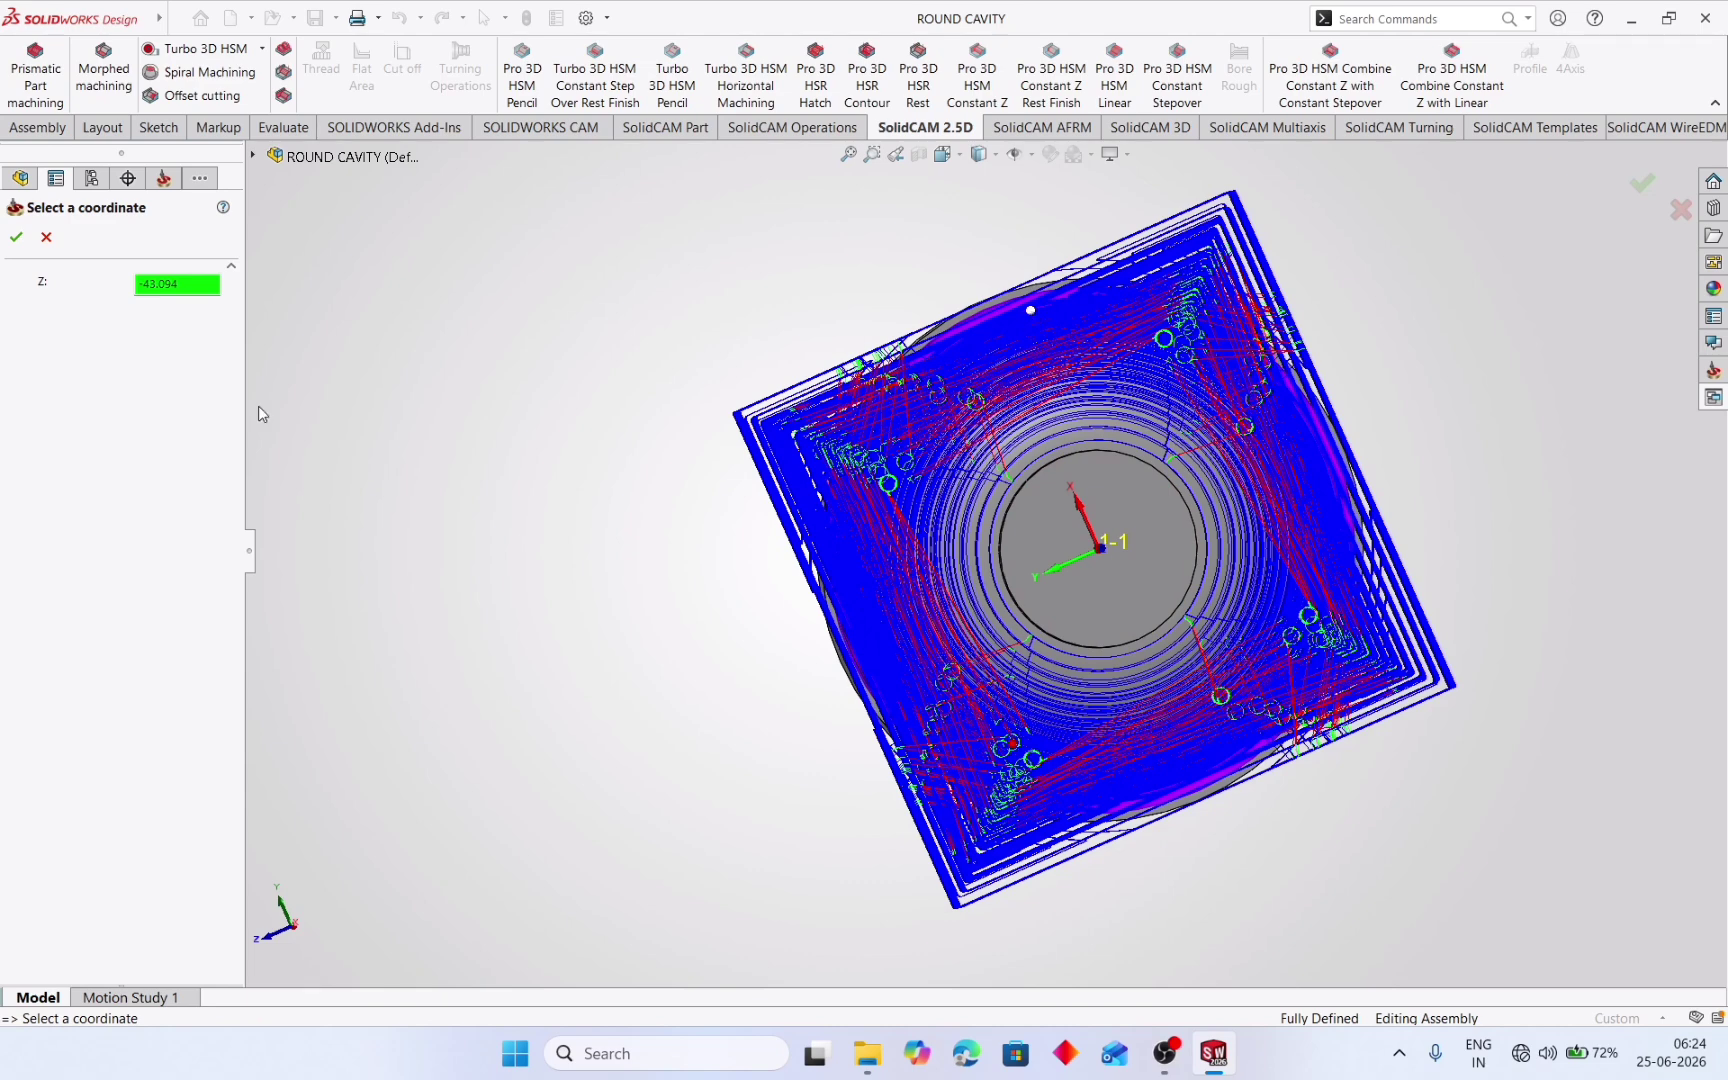
left_click(17, 238)
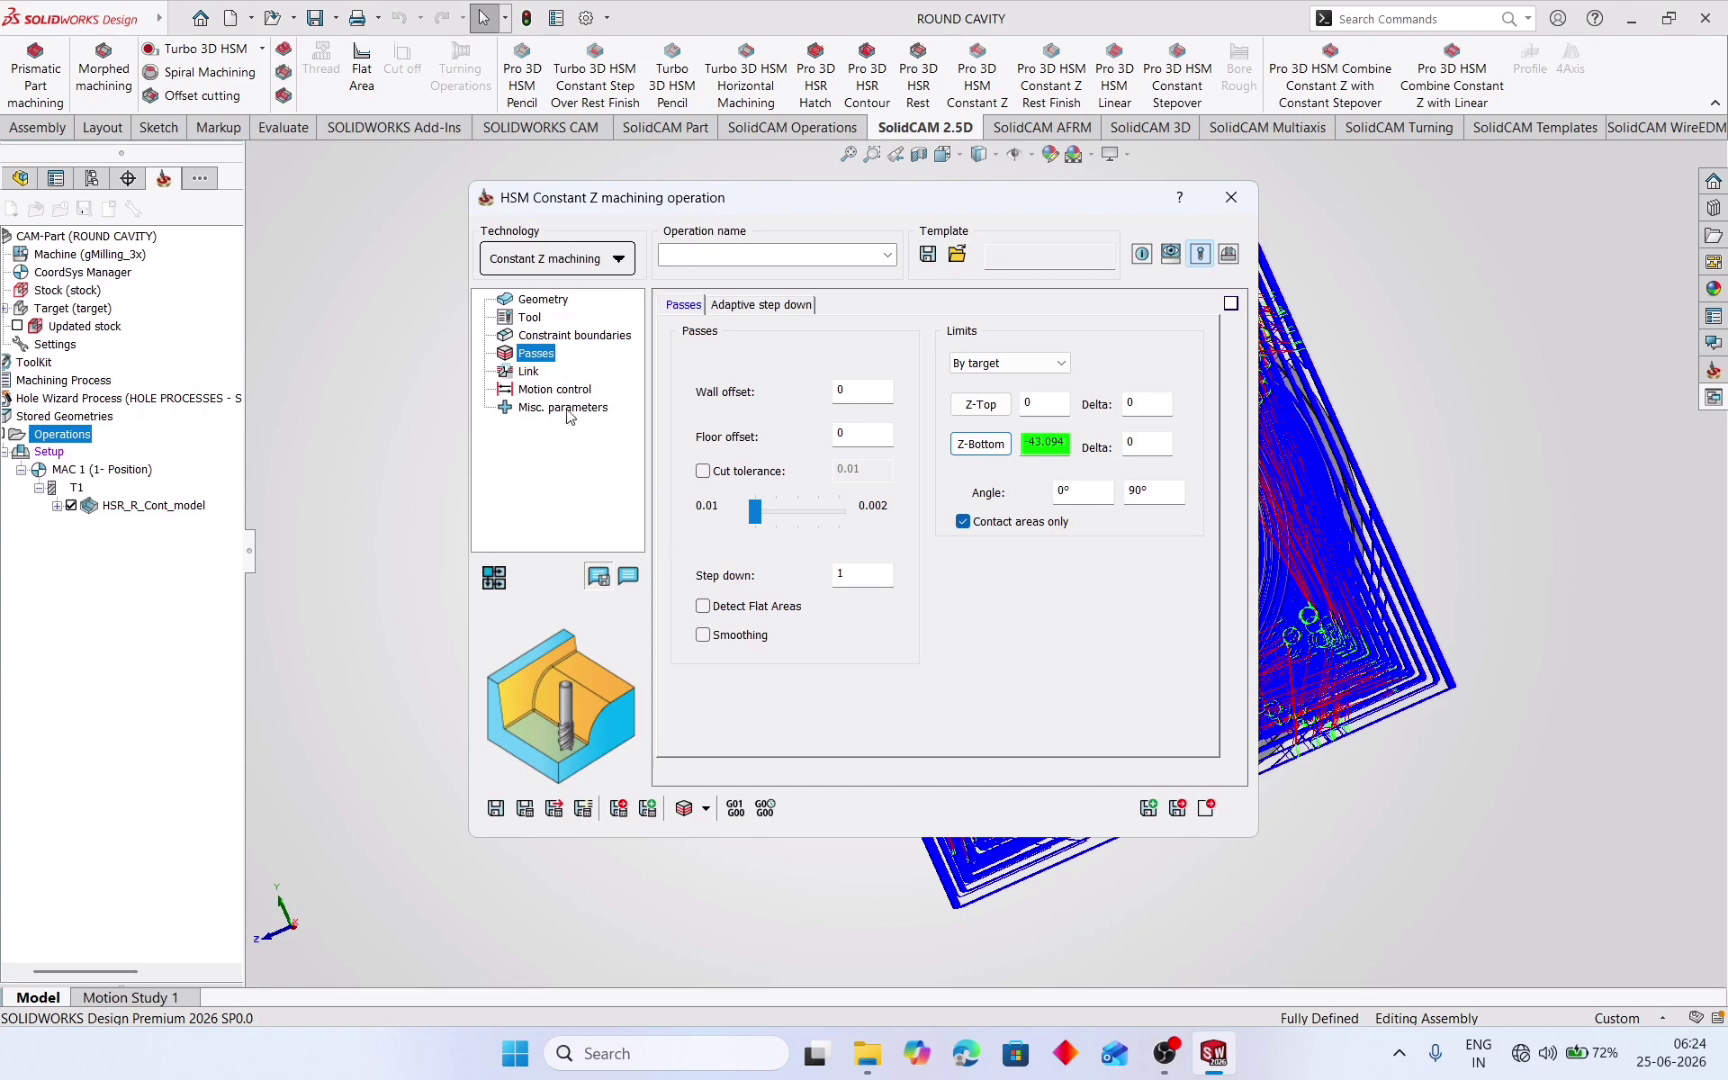
- Save and calculate the Constant Z operation, keeping climb milling and the default link and motion control settings
left_click(528, 372)
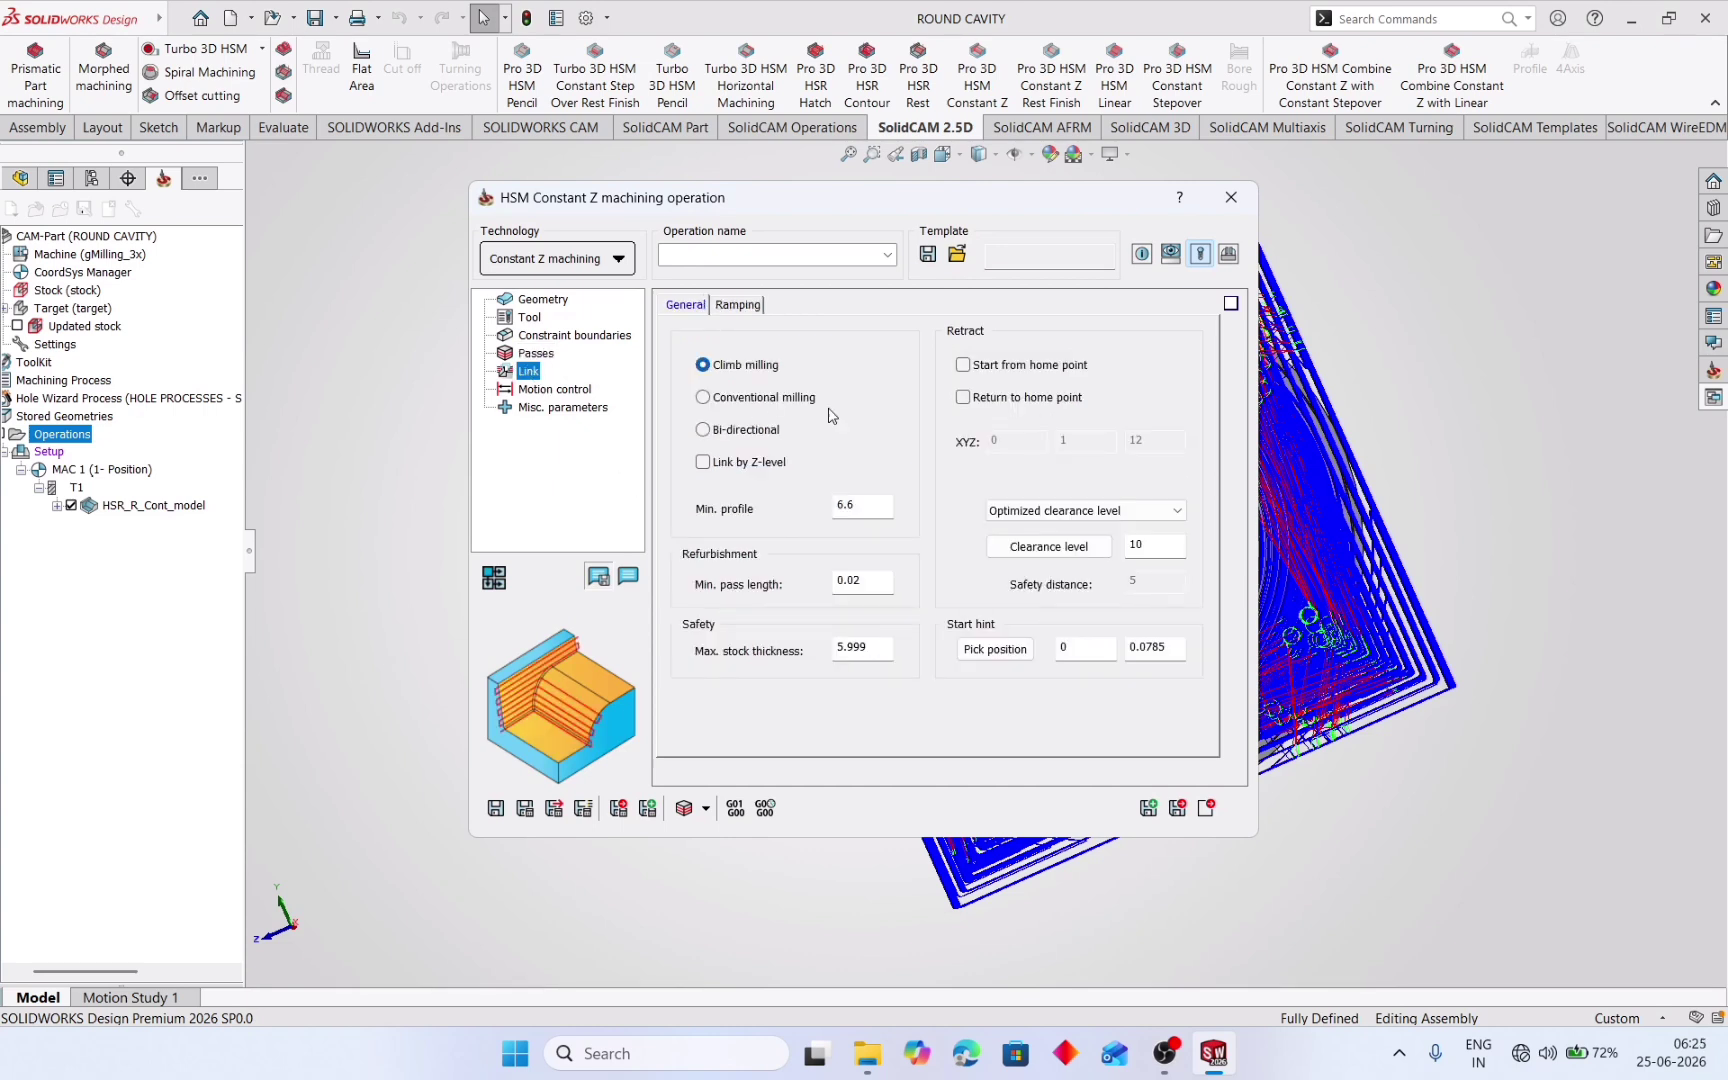
left_click(544, 390)
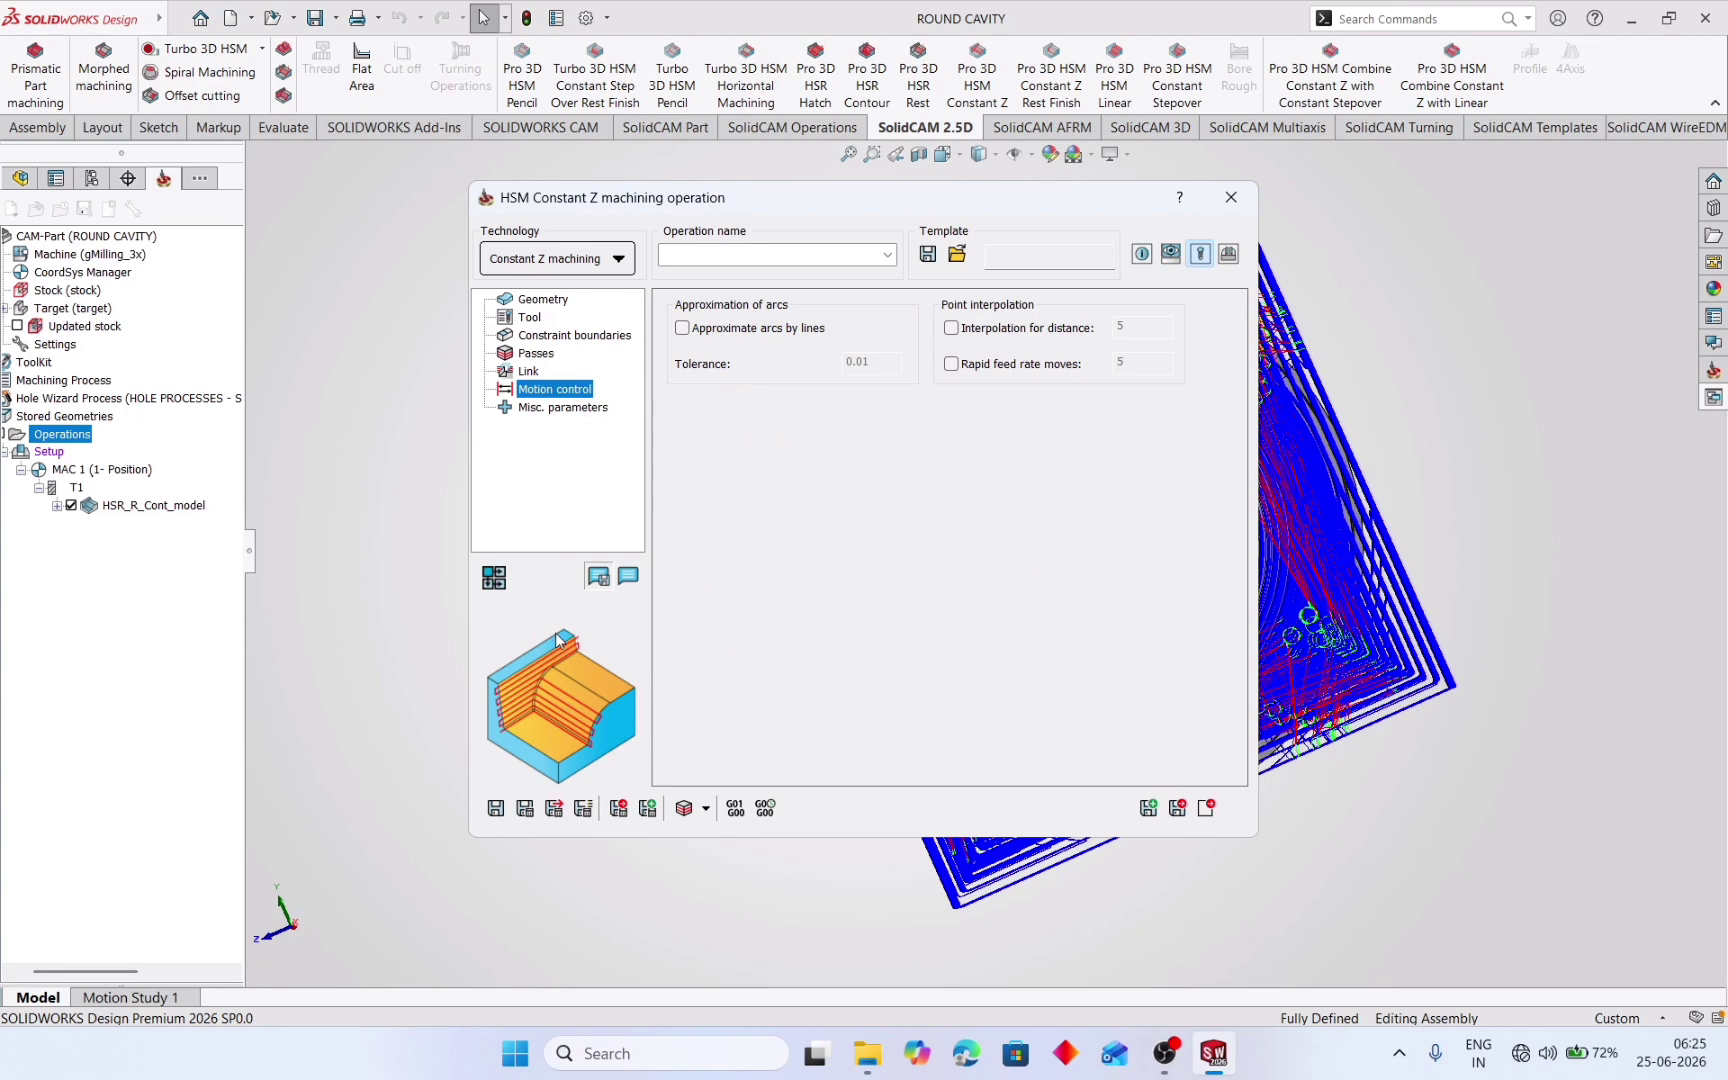
left_click(524, 808)
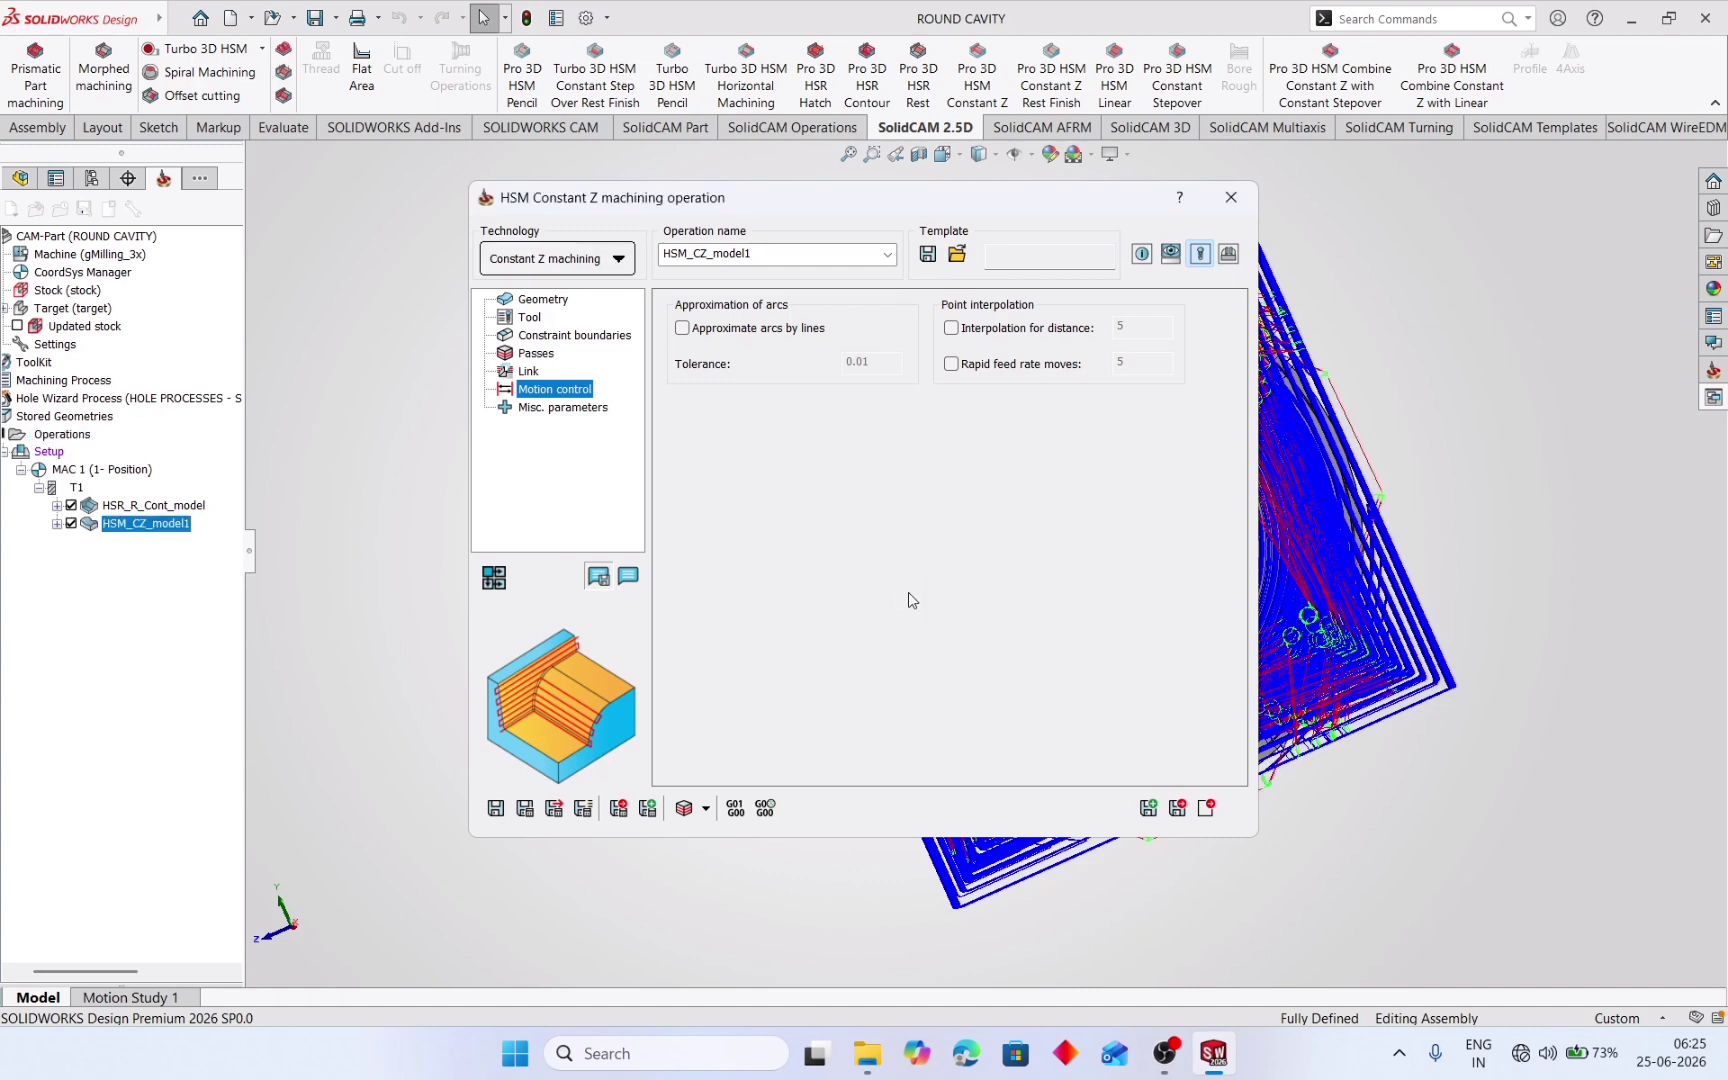
- Run the Host CAD simulation of the Constant Z toolpath with solid verification, inspect the result, and close the simulation and operation
left_click(684, 810)
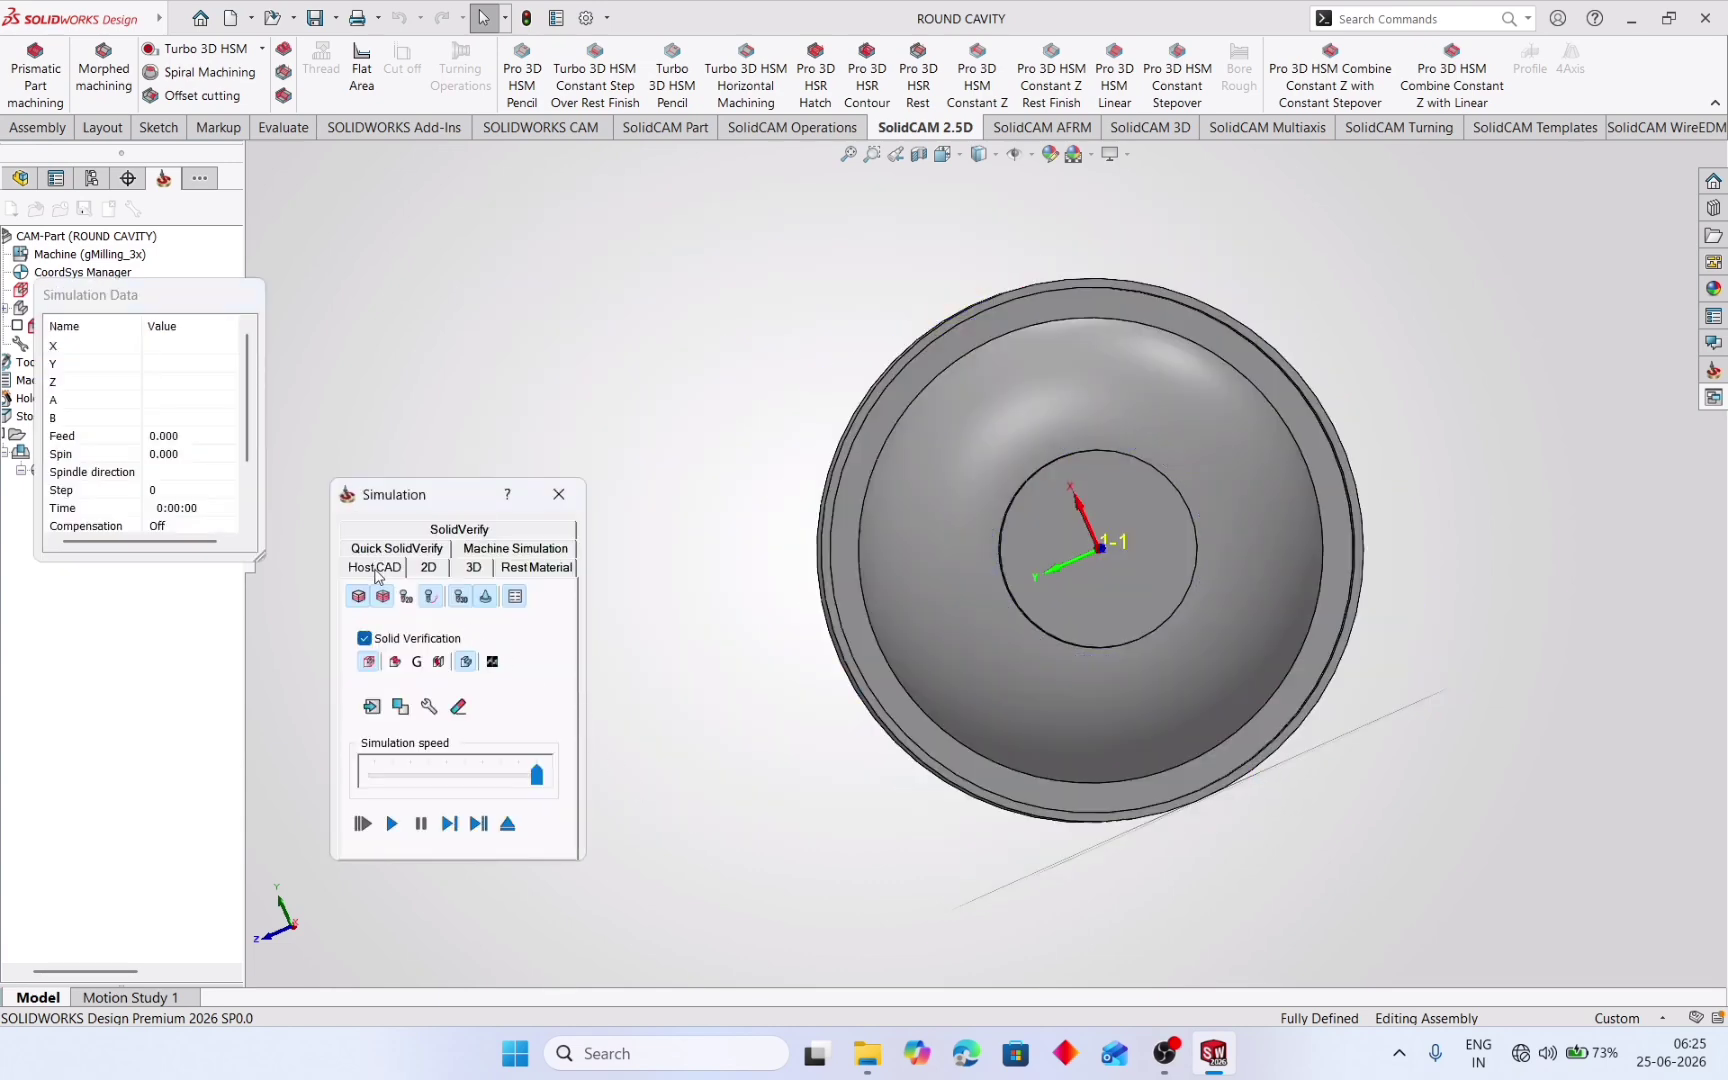
left_click(390, 823)
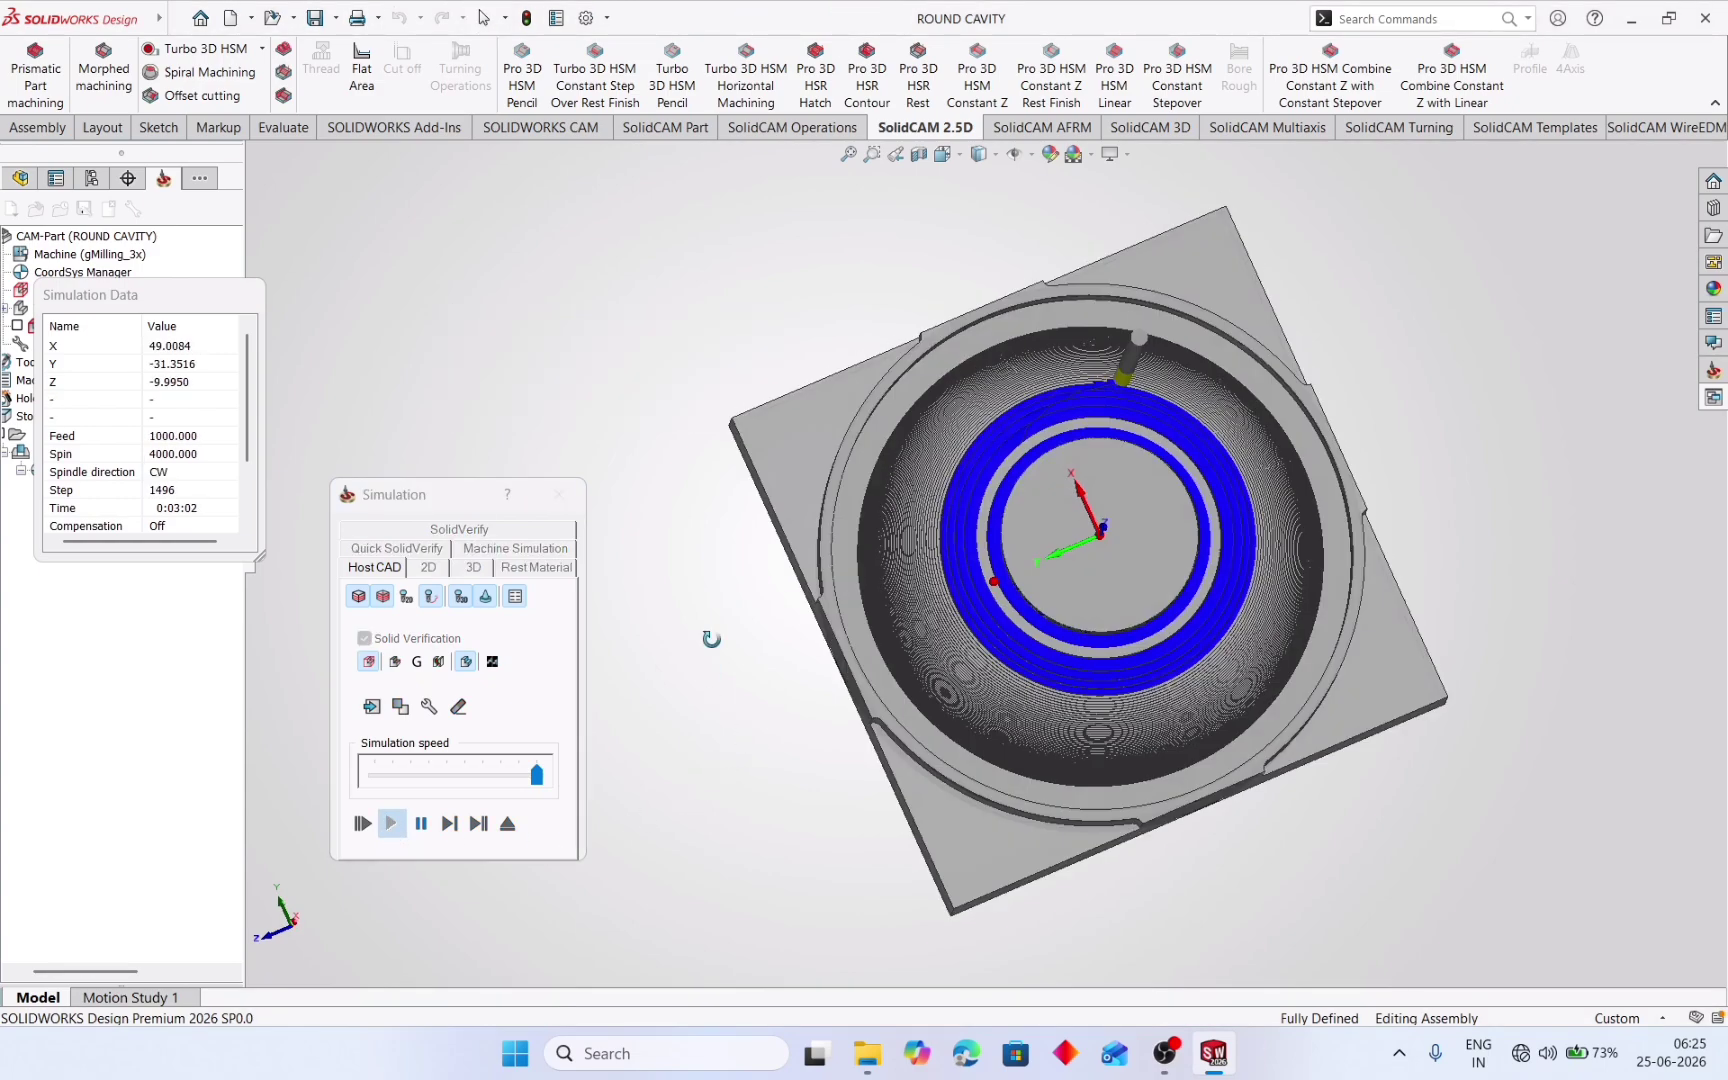
middle_click_drag(711, 638, 714, 405)
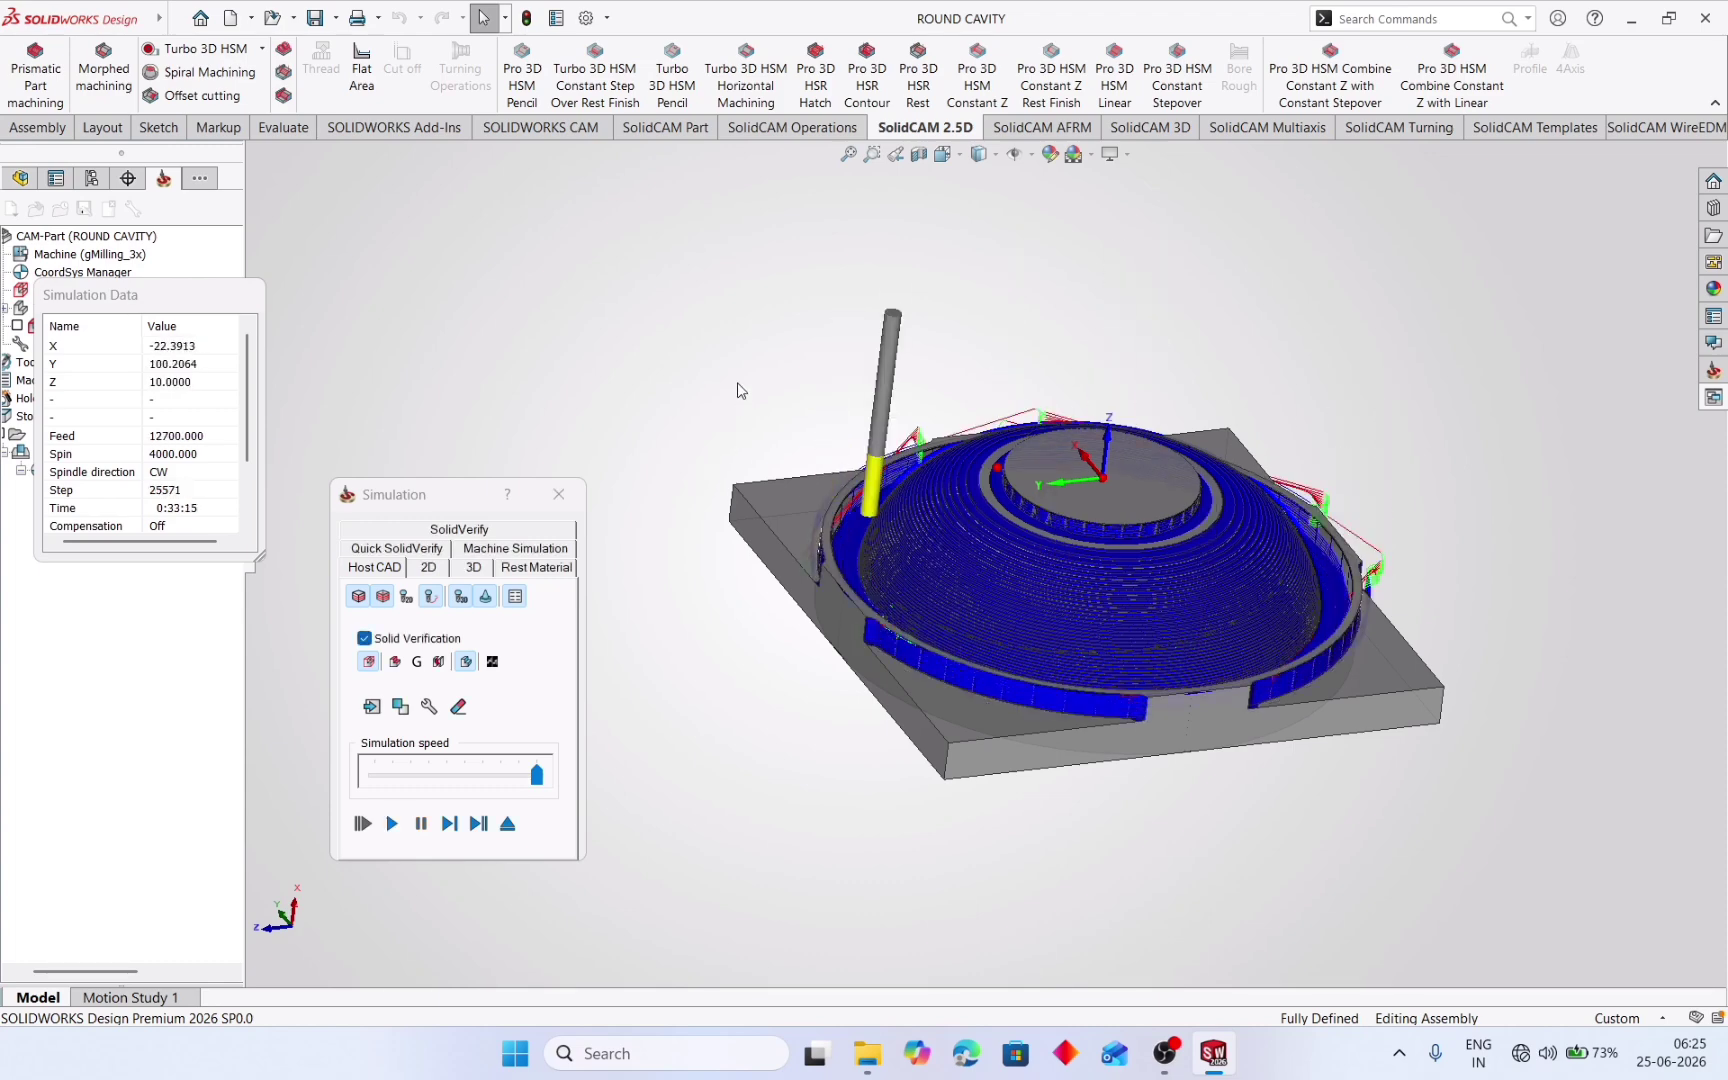
middle_click_drag(740, 390, 700, 470)
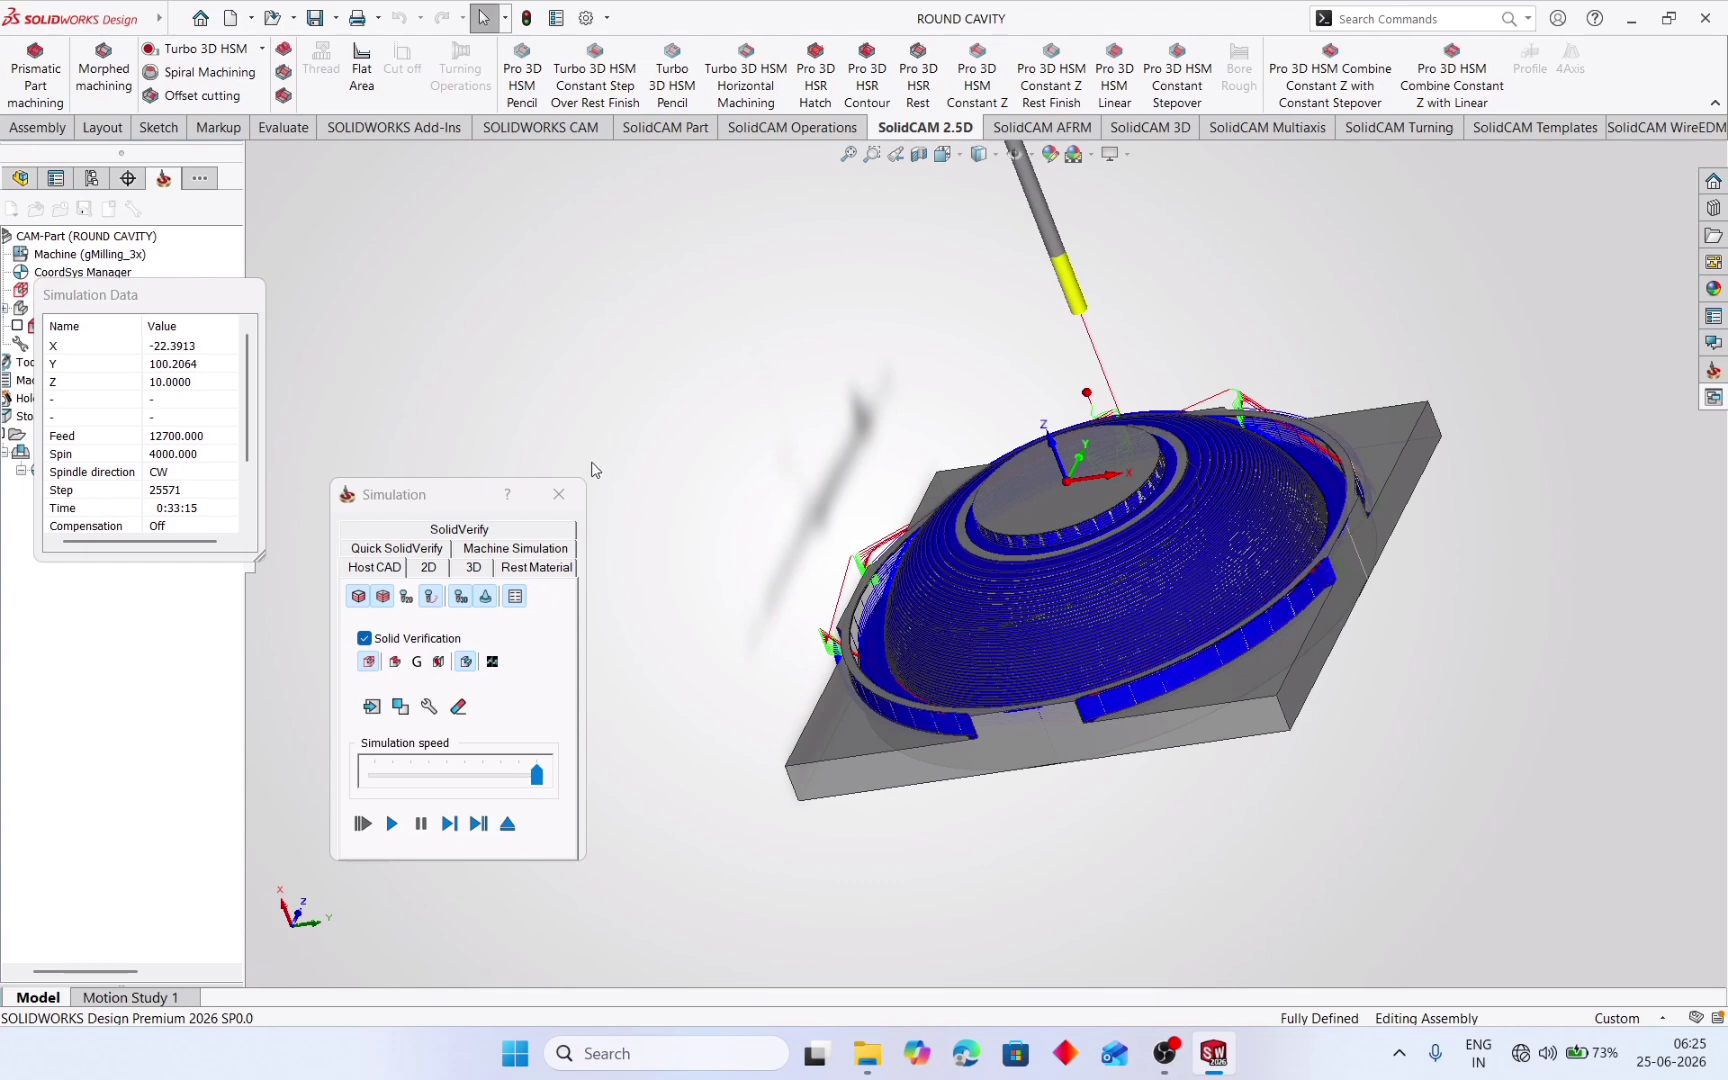
left_click(557, 497)
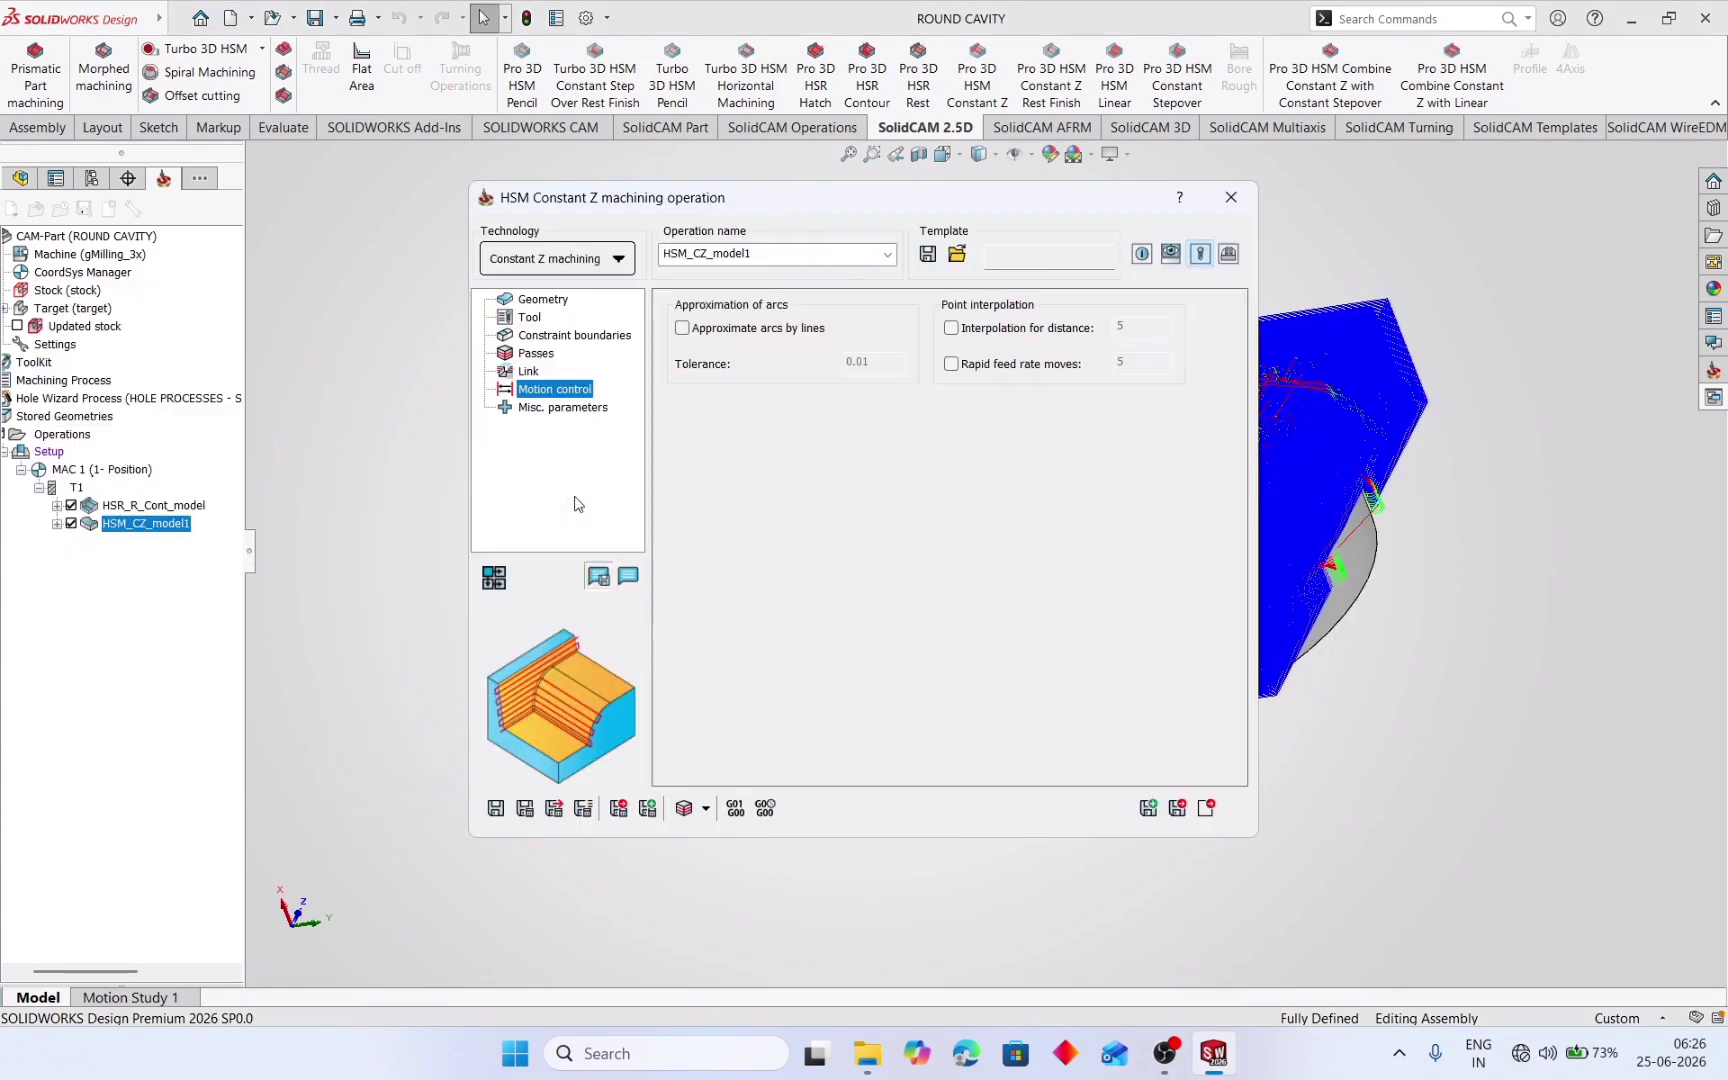
left_click(1226, 199)
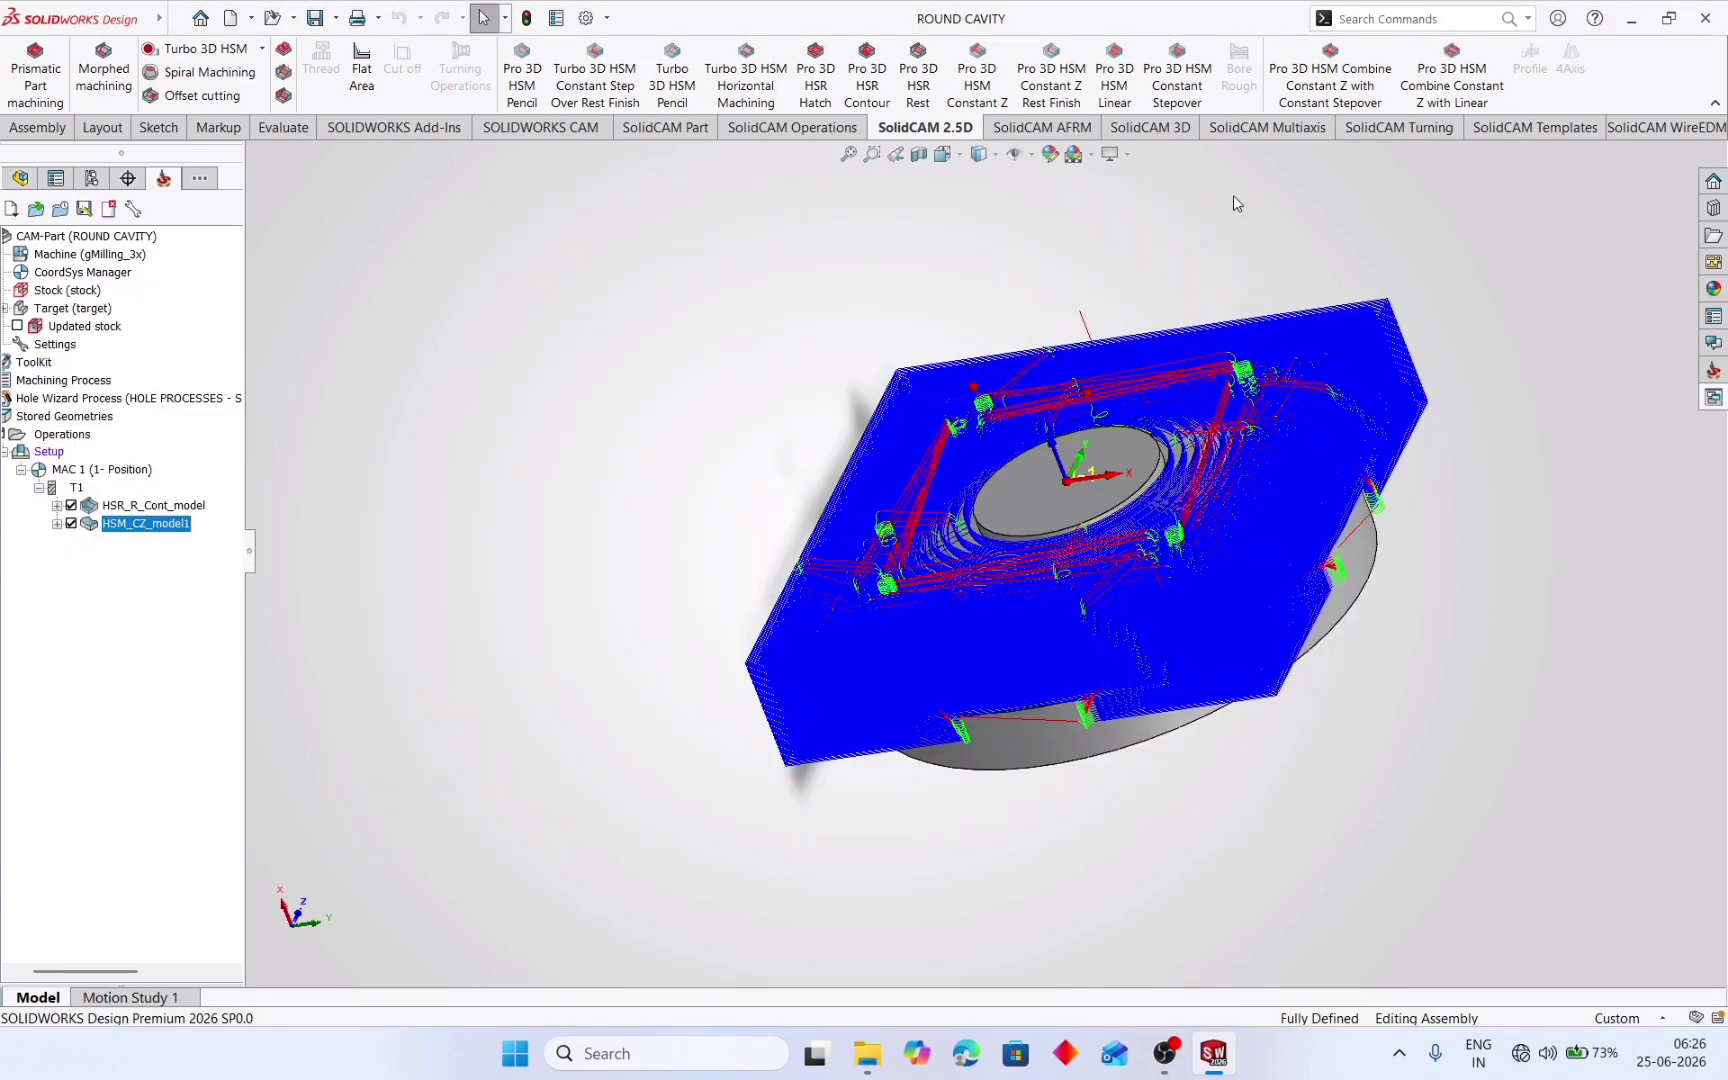